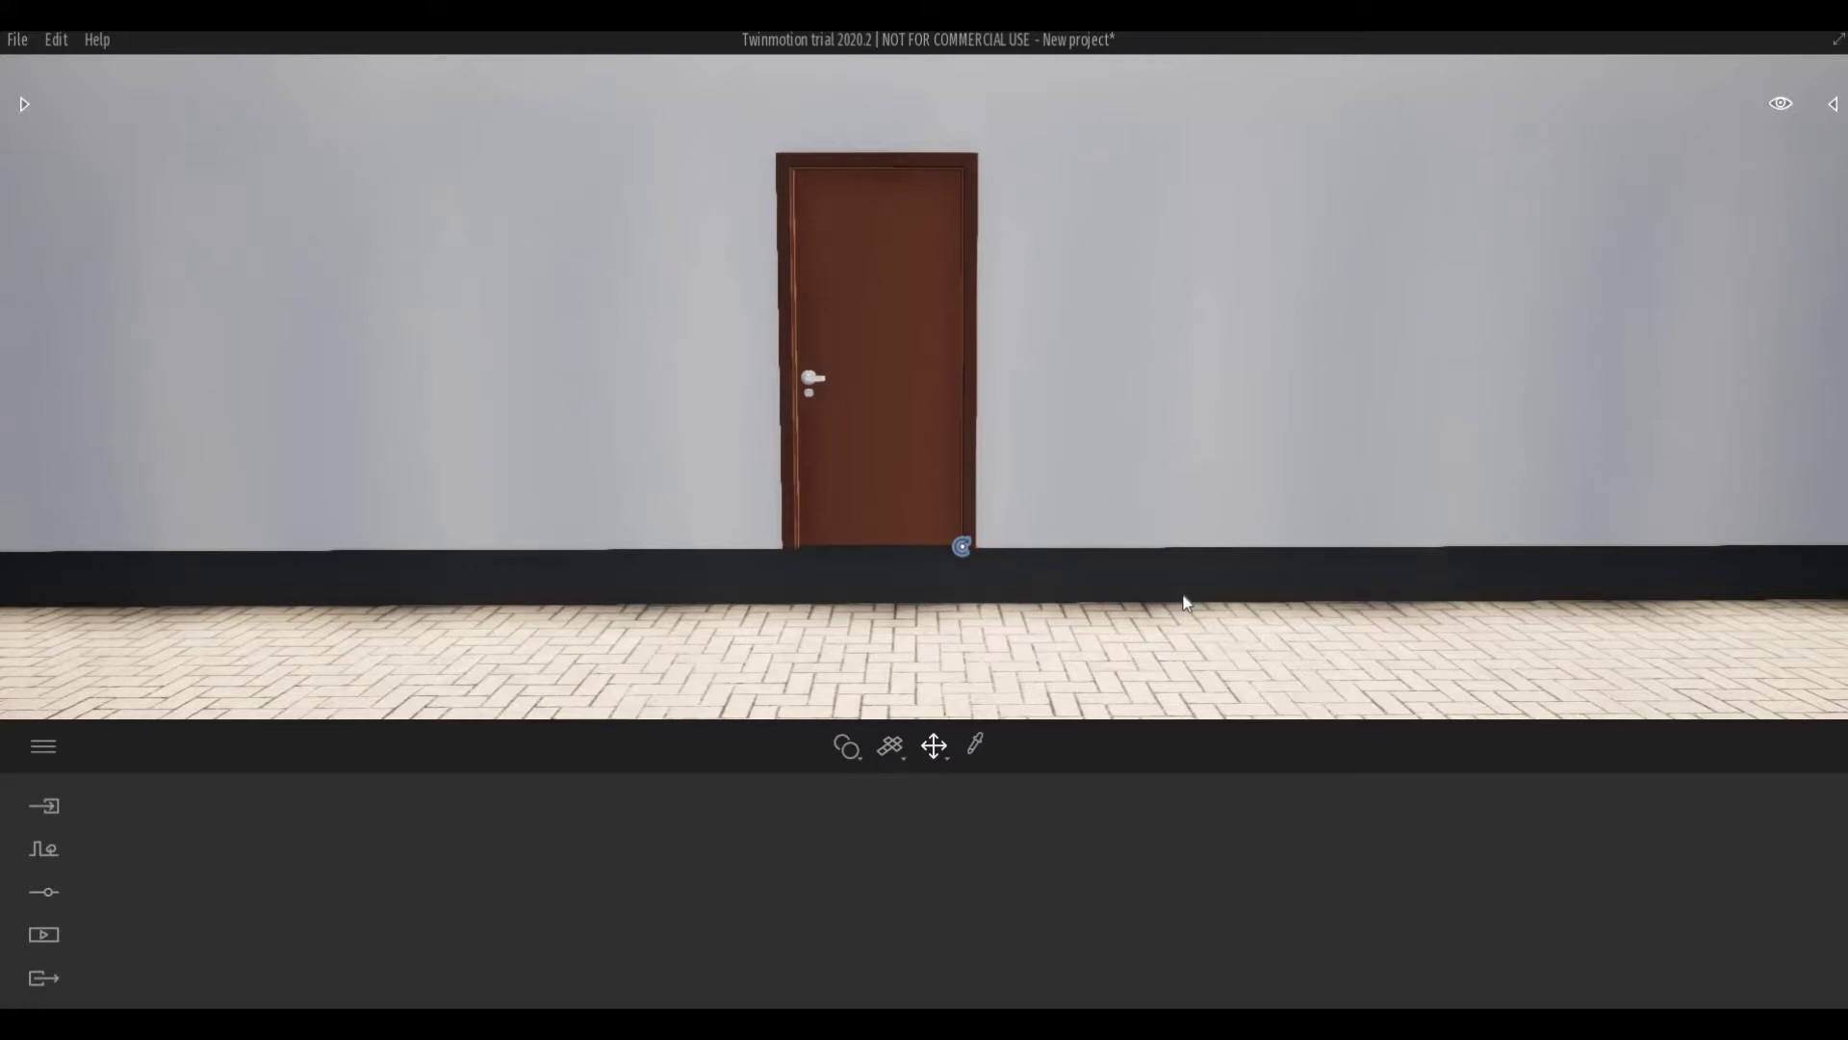
{"action": "scroll", "coordinate": [1184, 603], "scroll_direction": "up", "scroll_amount": 2}
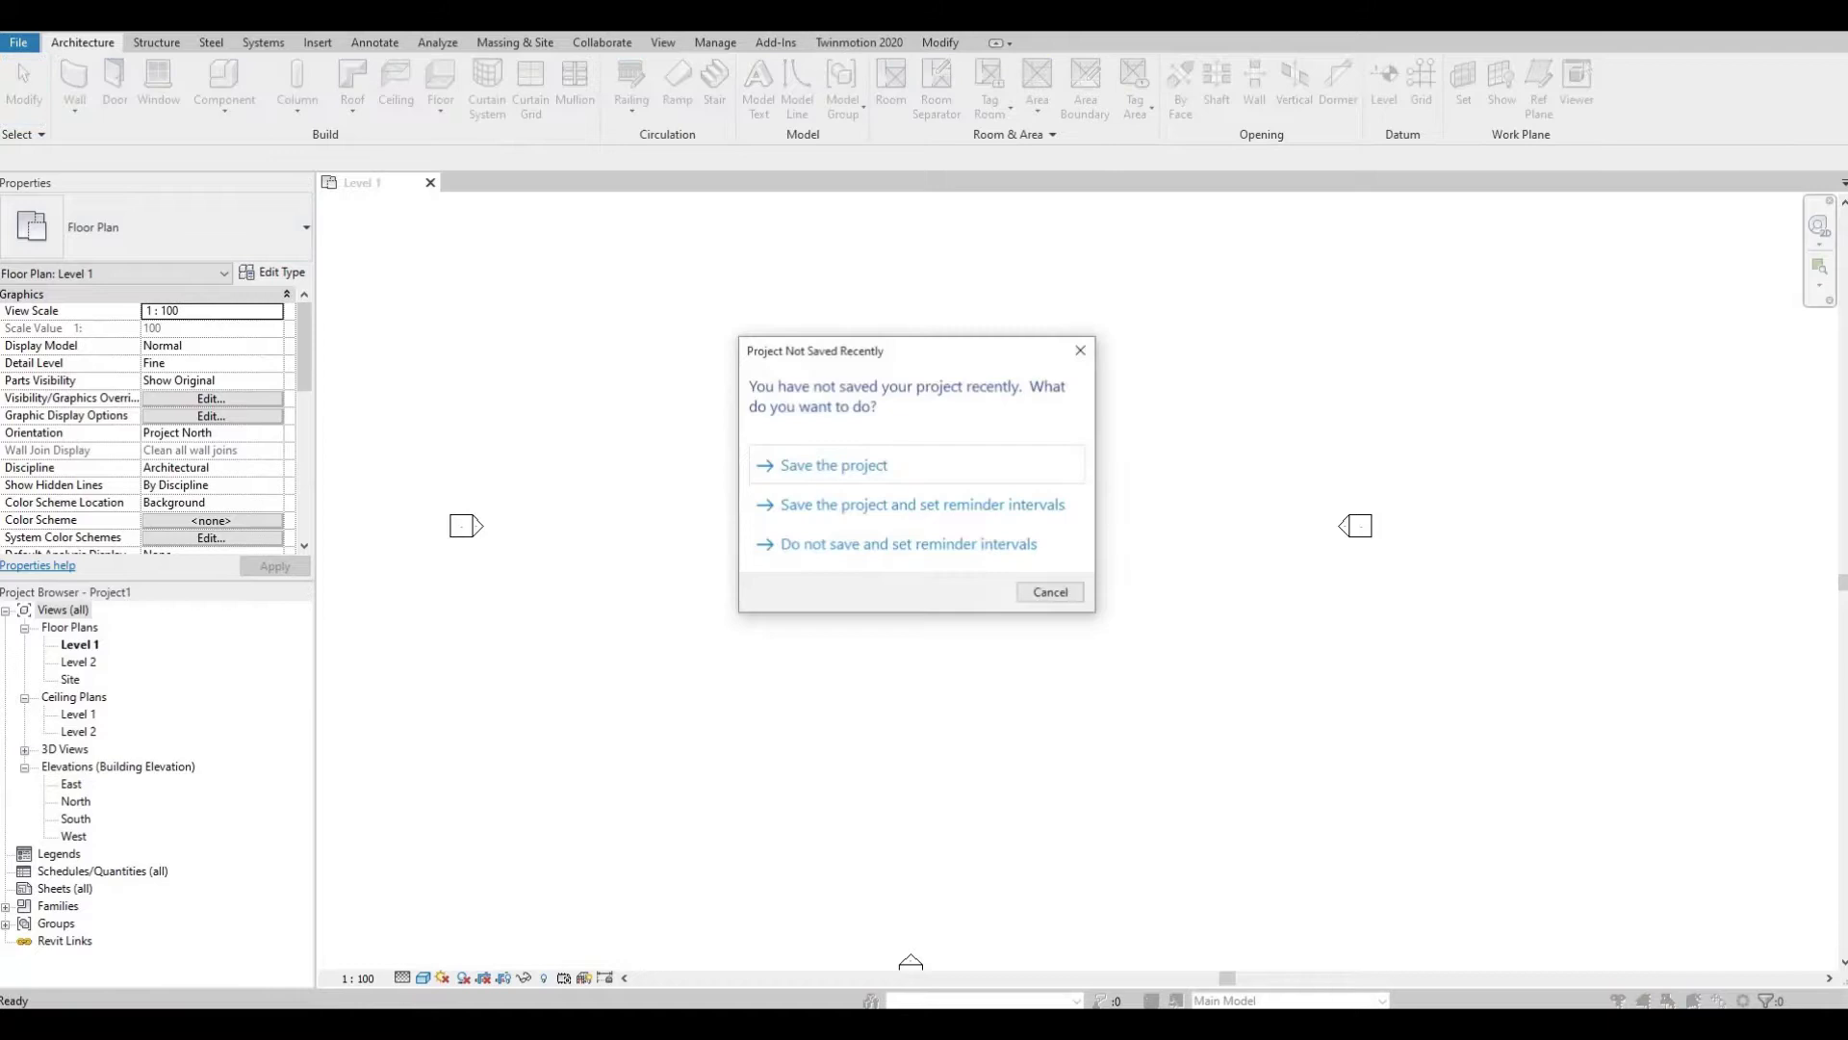
- Draw a rectangle of Generic - 200mm walls, about 21900 by 9000 mm, with the top constraint set to Up to level: Level 2
{"action": "left_click", "coordinate": [1080, 349]}
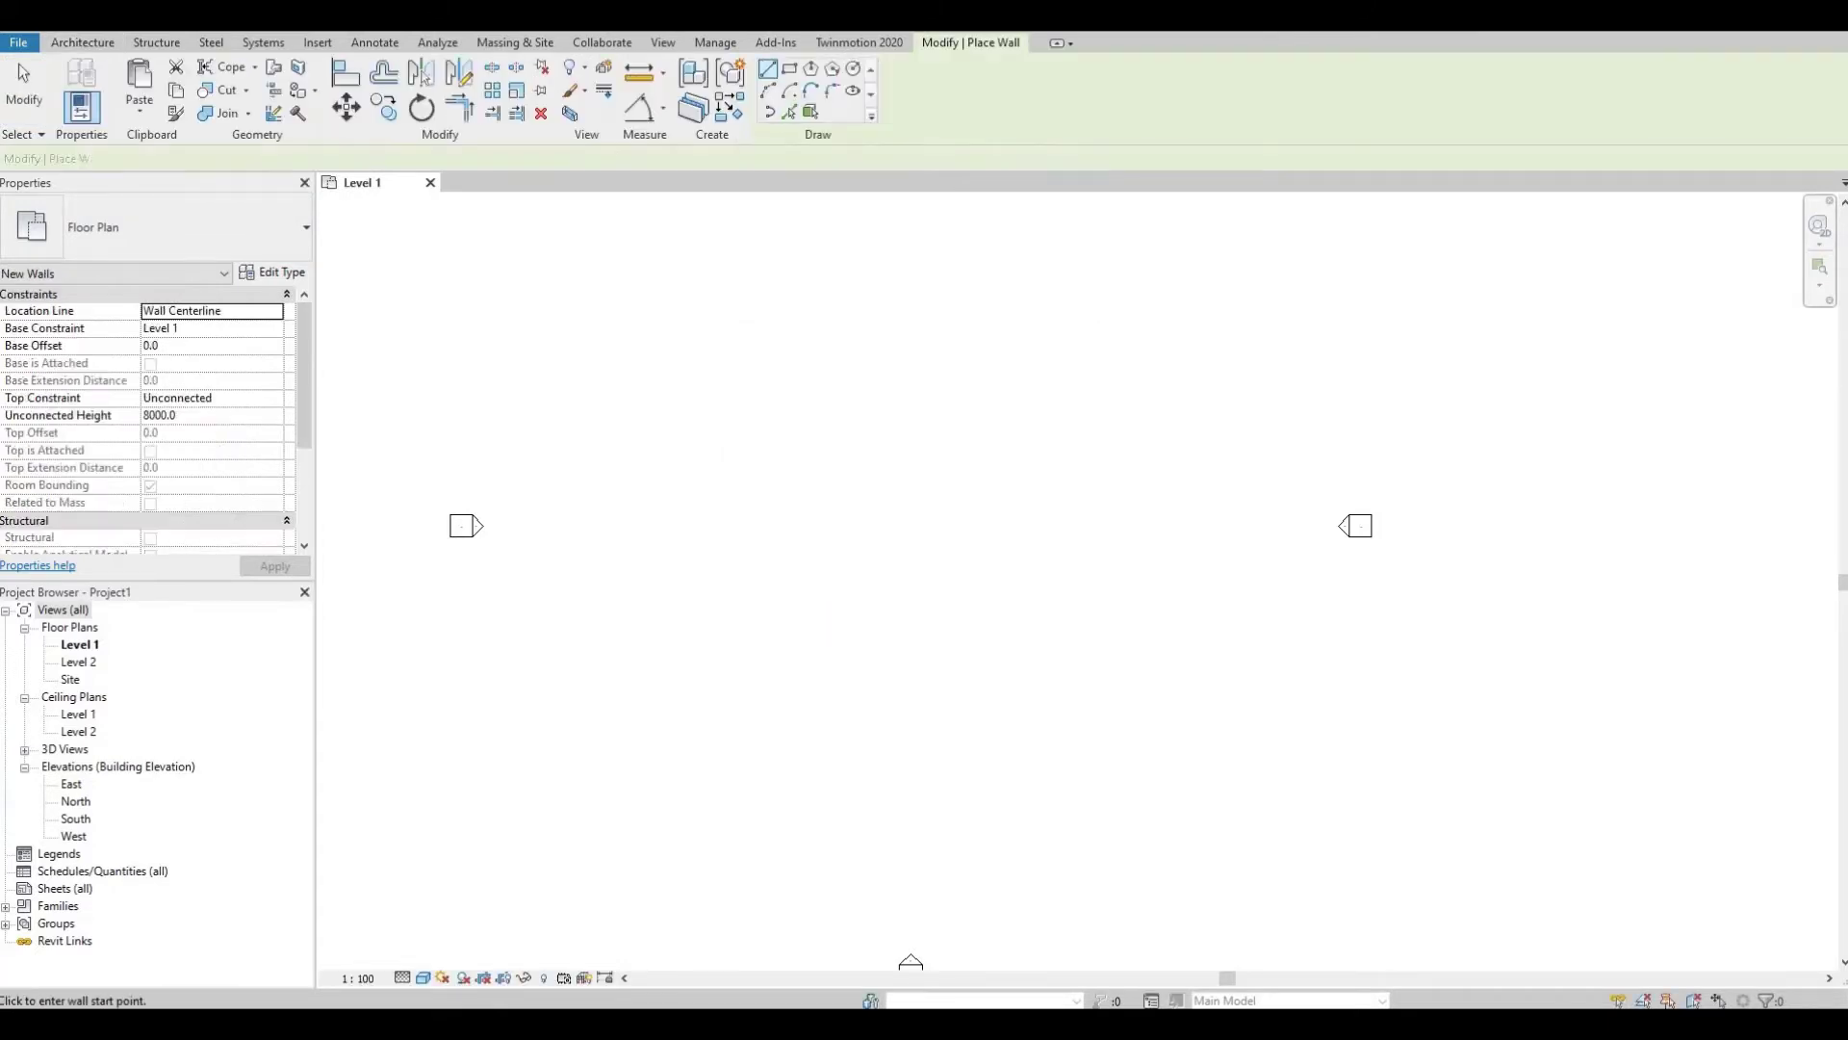
{"action": "left_click", "coordinate": [788, 68]}
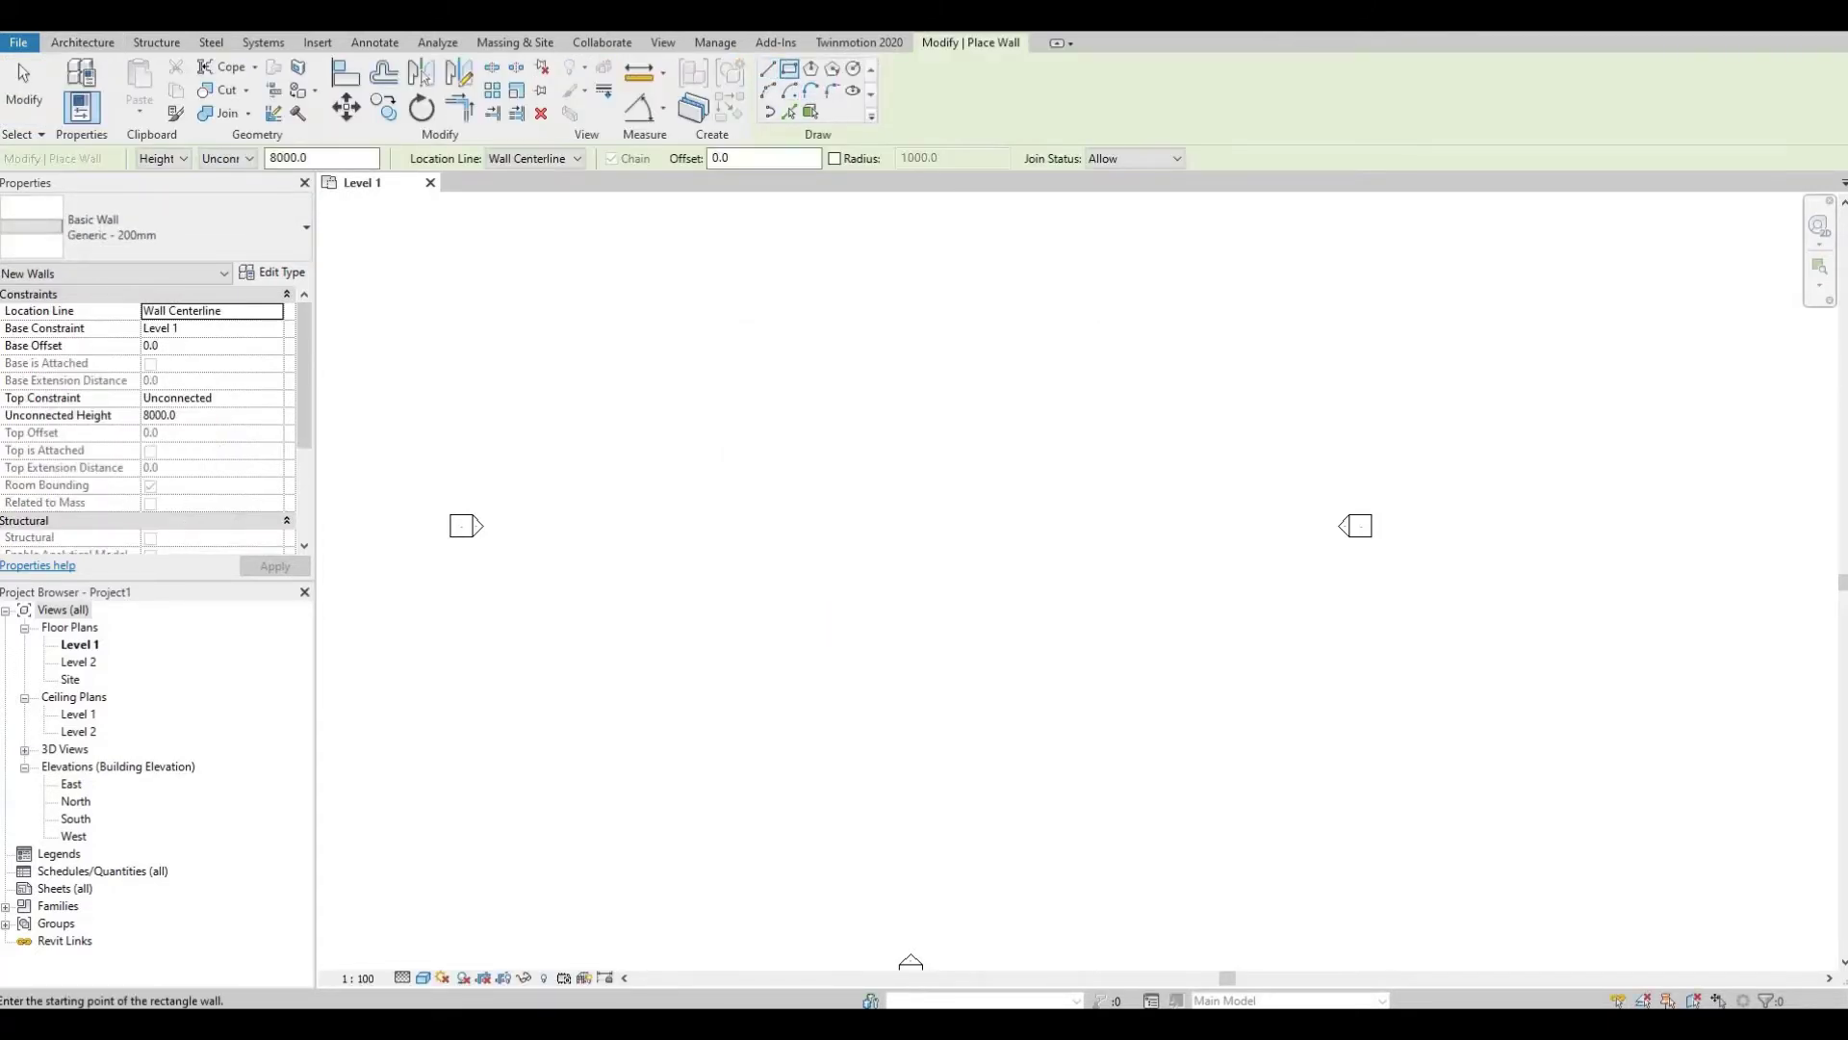
{"action": "left_click", "coordinate": [211, 398]}
{"action": "left_click", "coordinate": [275, 398]}
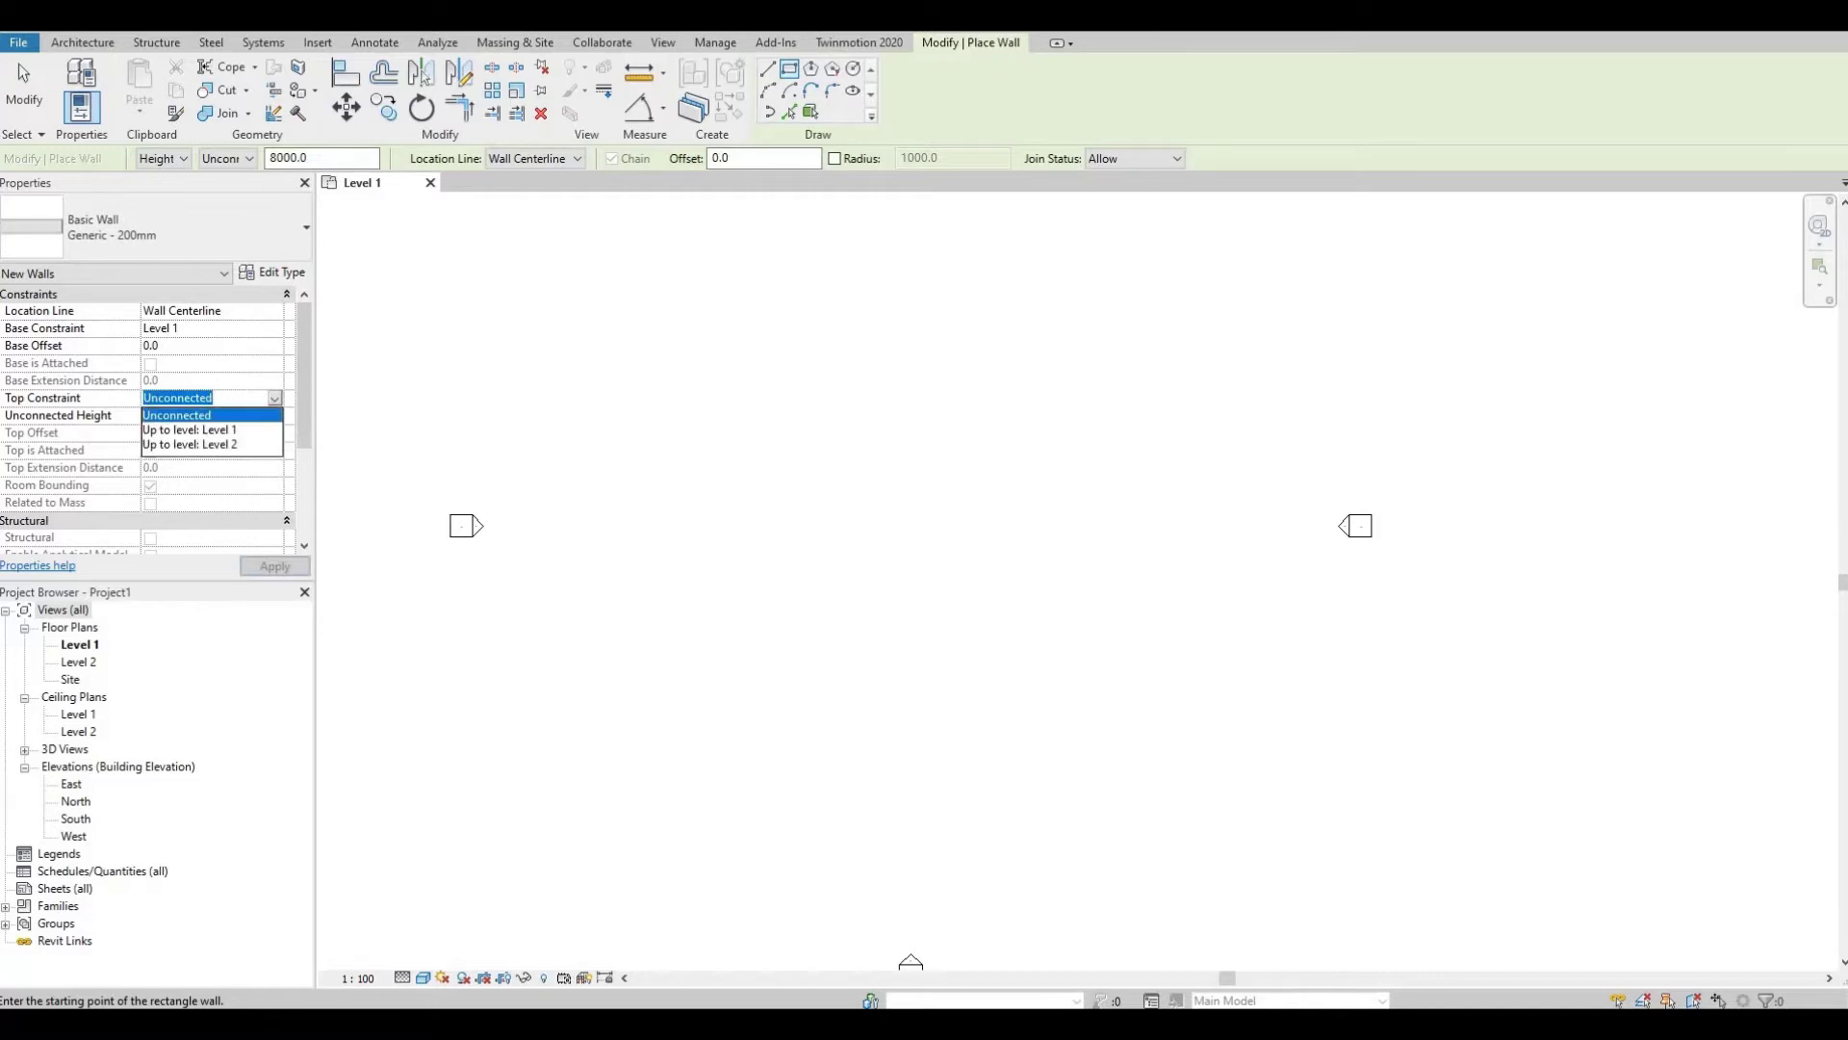
{"action": "left_click", "coordinate": [190, 444]}
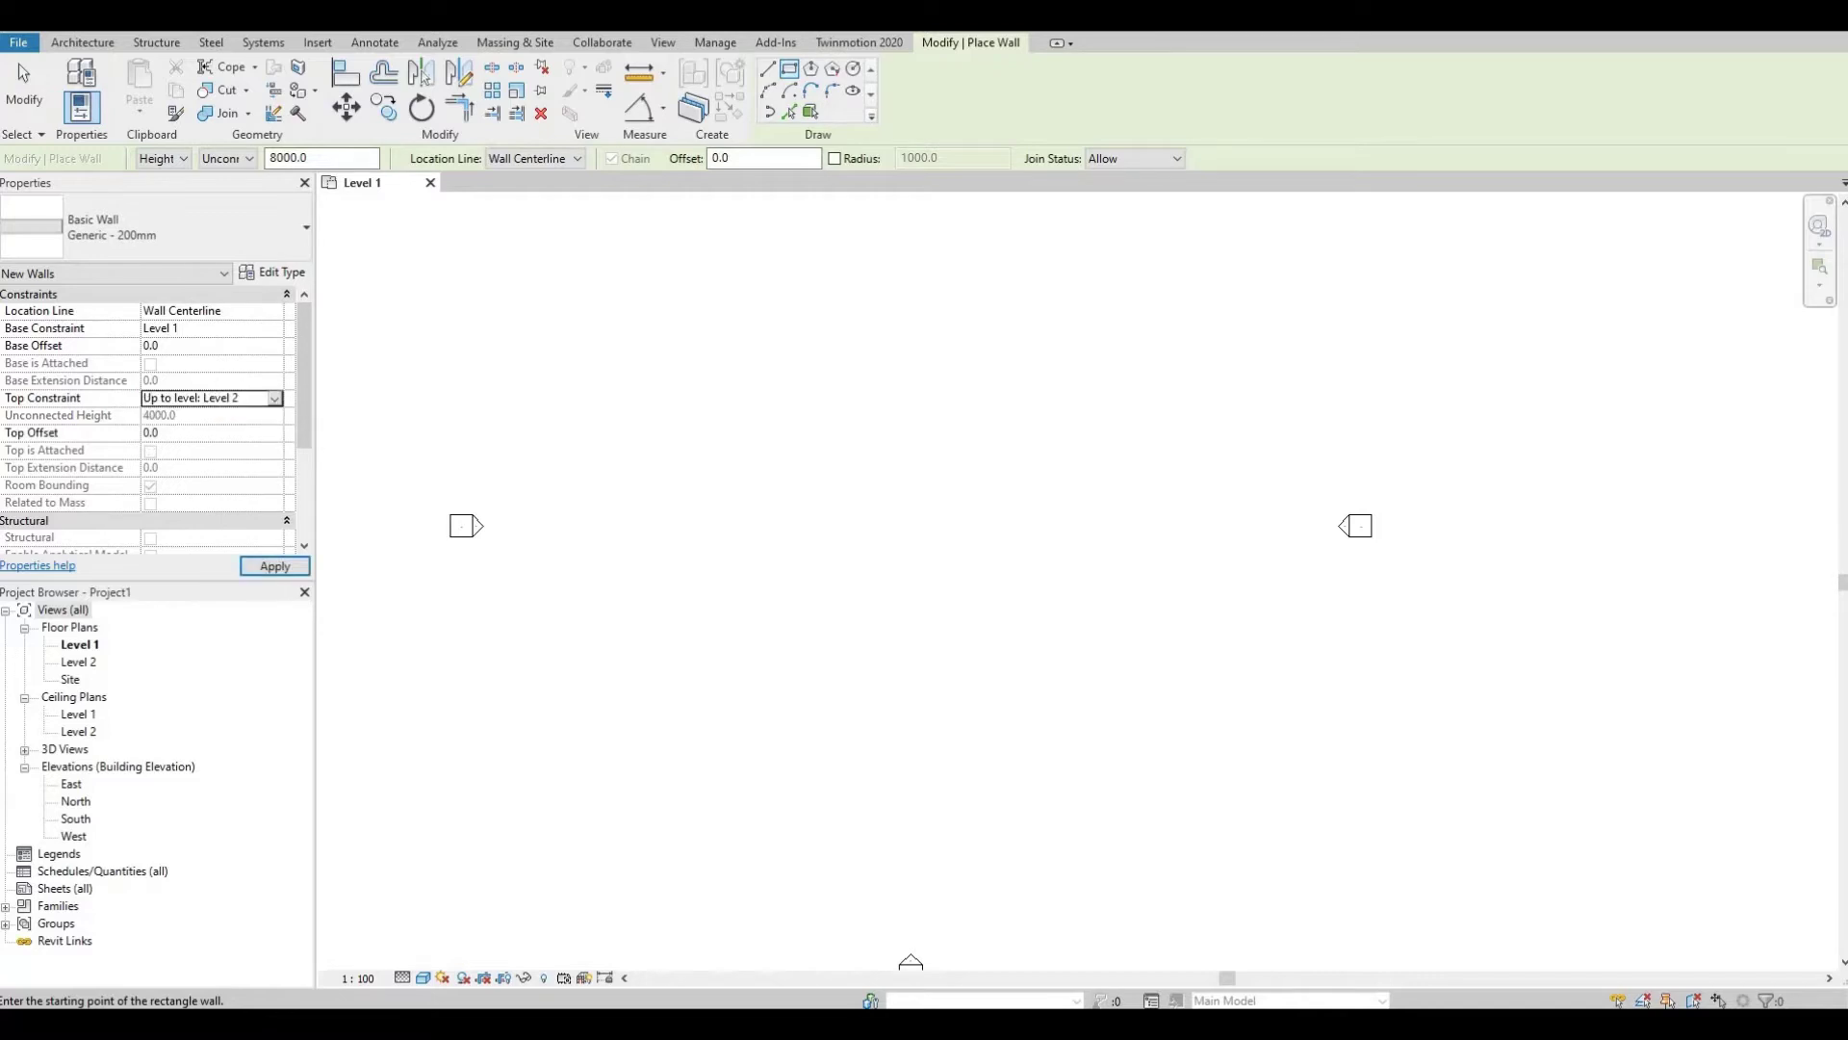
{"action": "left_click", "coordinate": [275, 565]}
{"action": "left_click", "coordinate": [745, 454]}
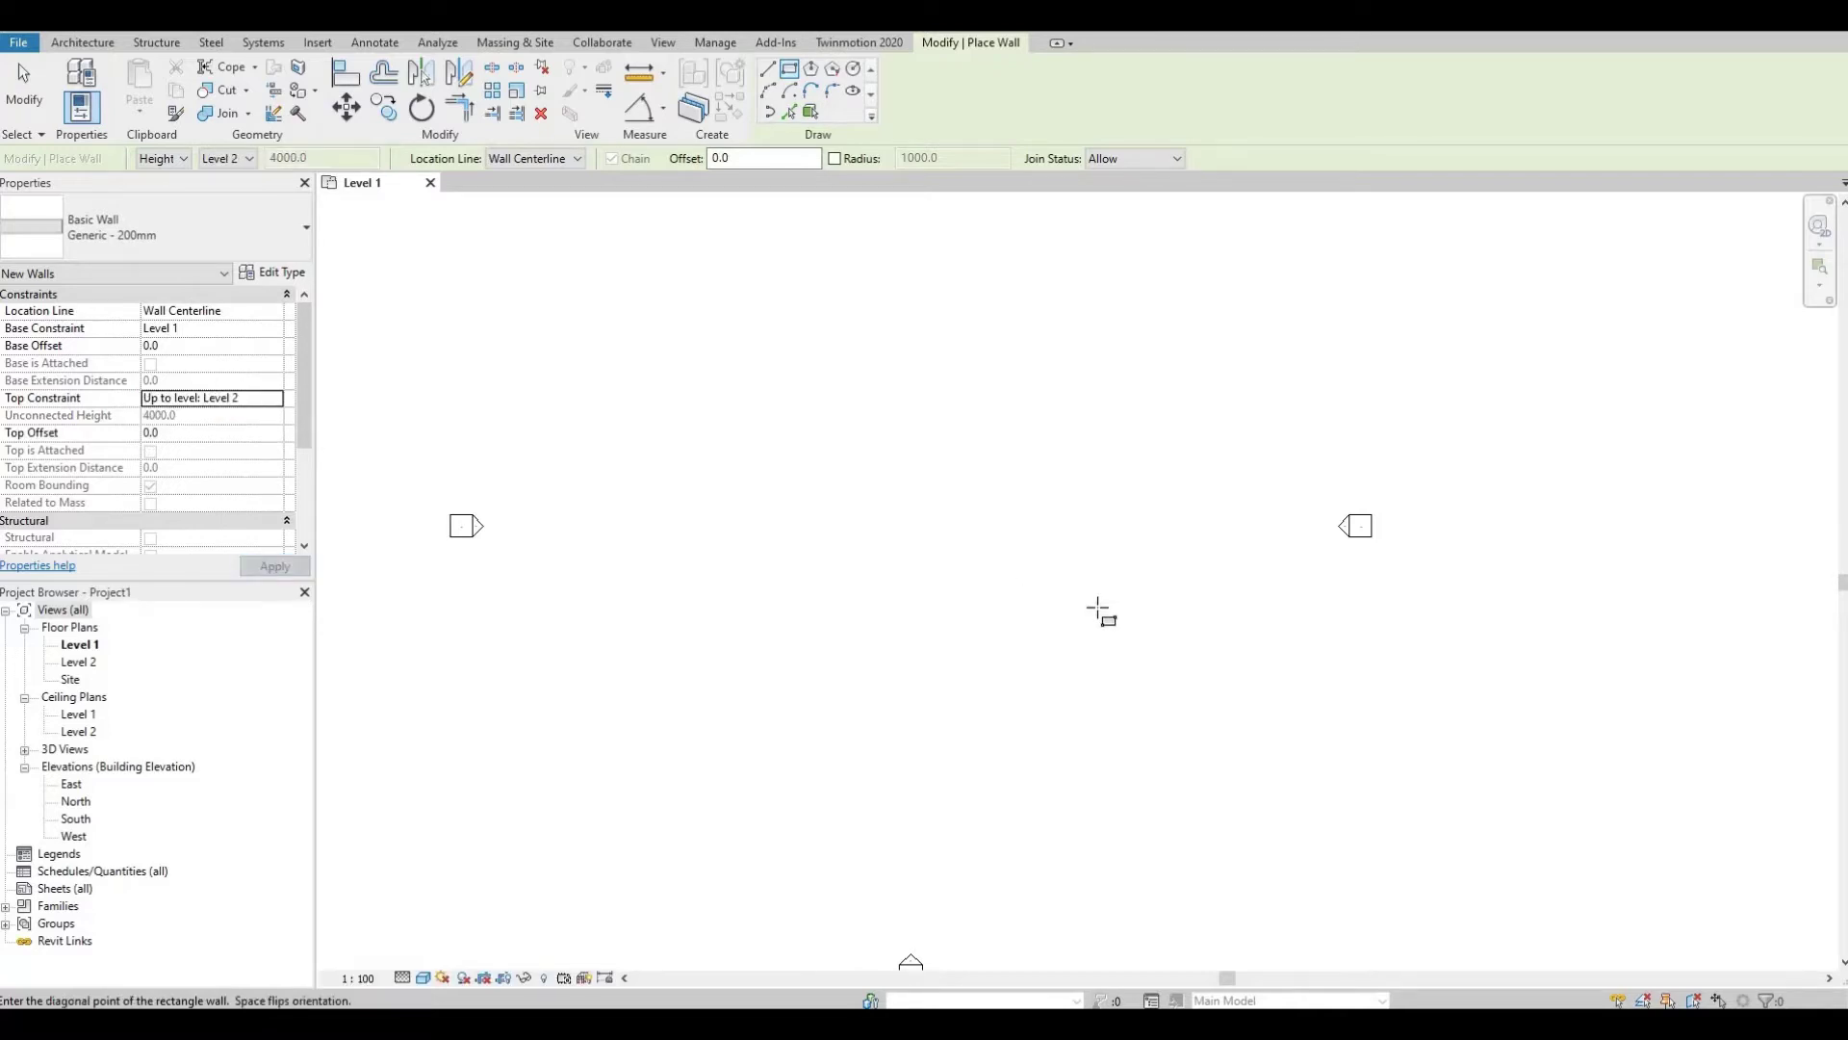
{"action": "left_click", "coordinate": [1130, 614]}
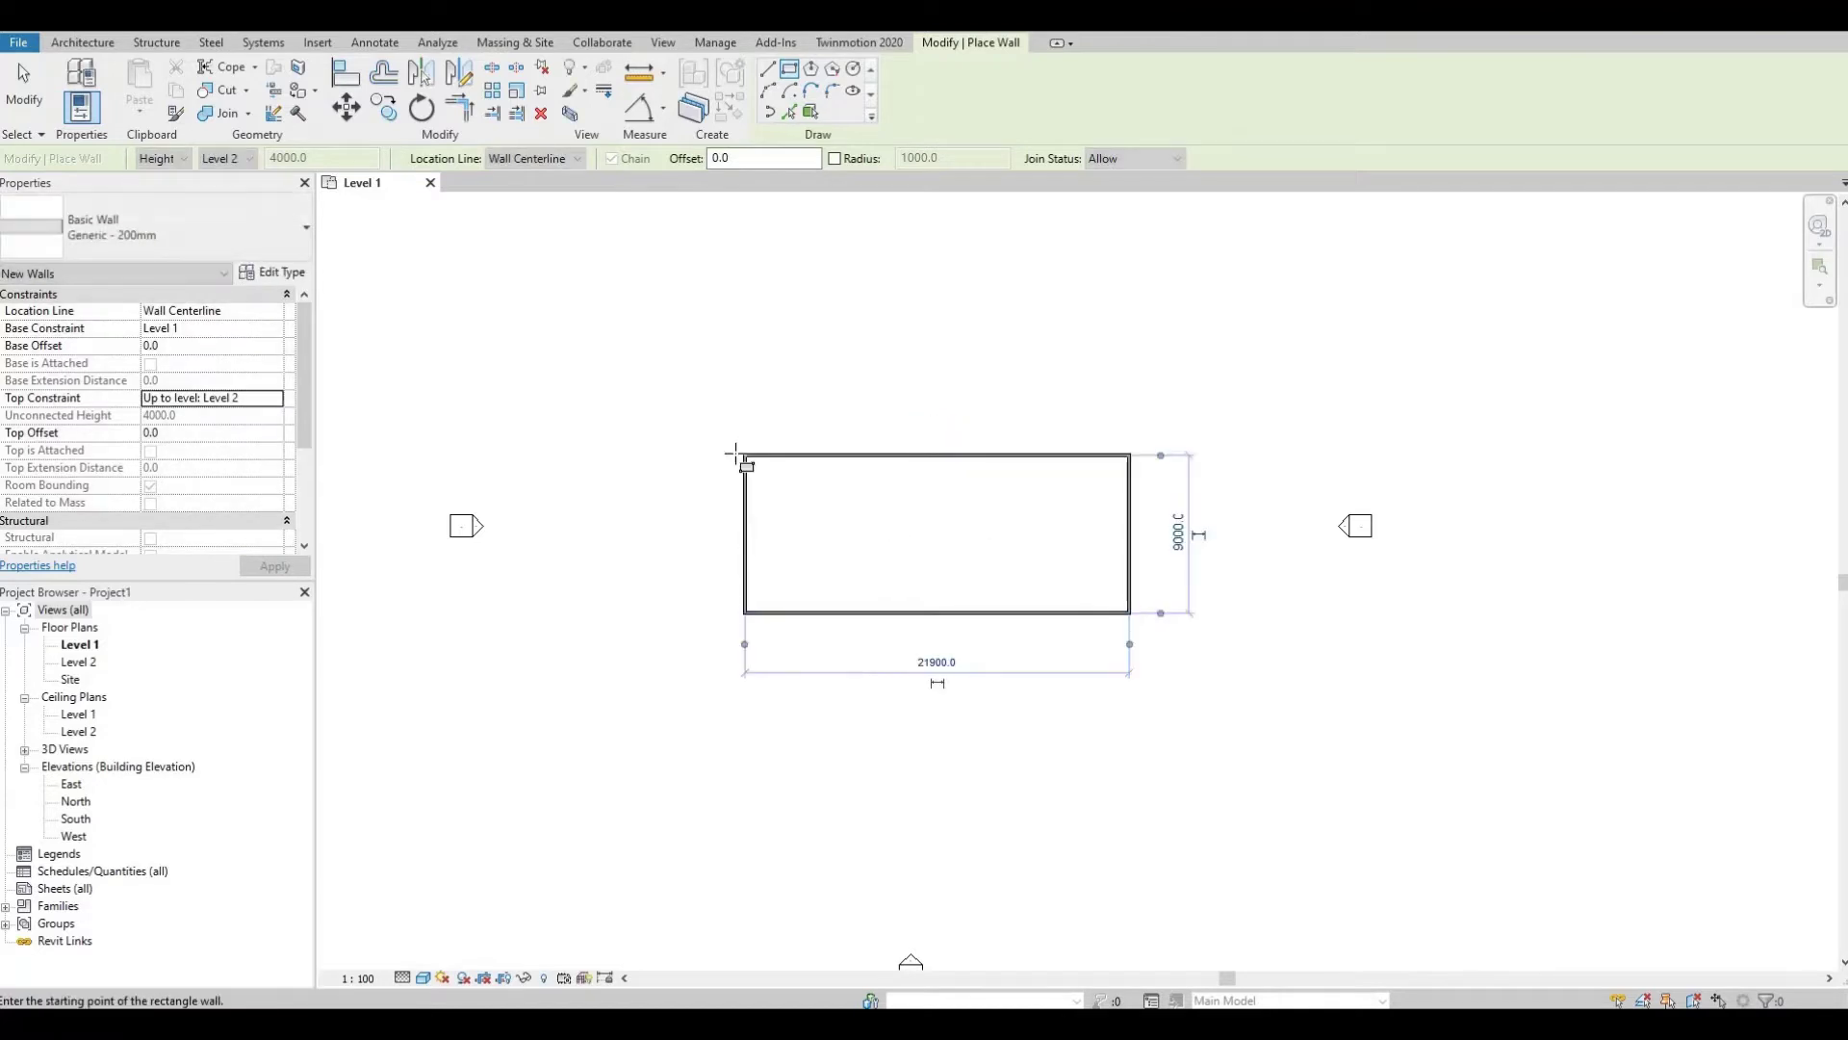
- Create a rectangular Generic Floor - 400mm on Level 1, bounded by the inner wall faces at 21700 by 8800 mm
{"action": "left_click", "coordinate": [85, 42]}
{"action": "left_click", "coordinate": [438, 97]}
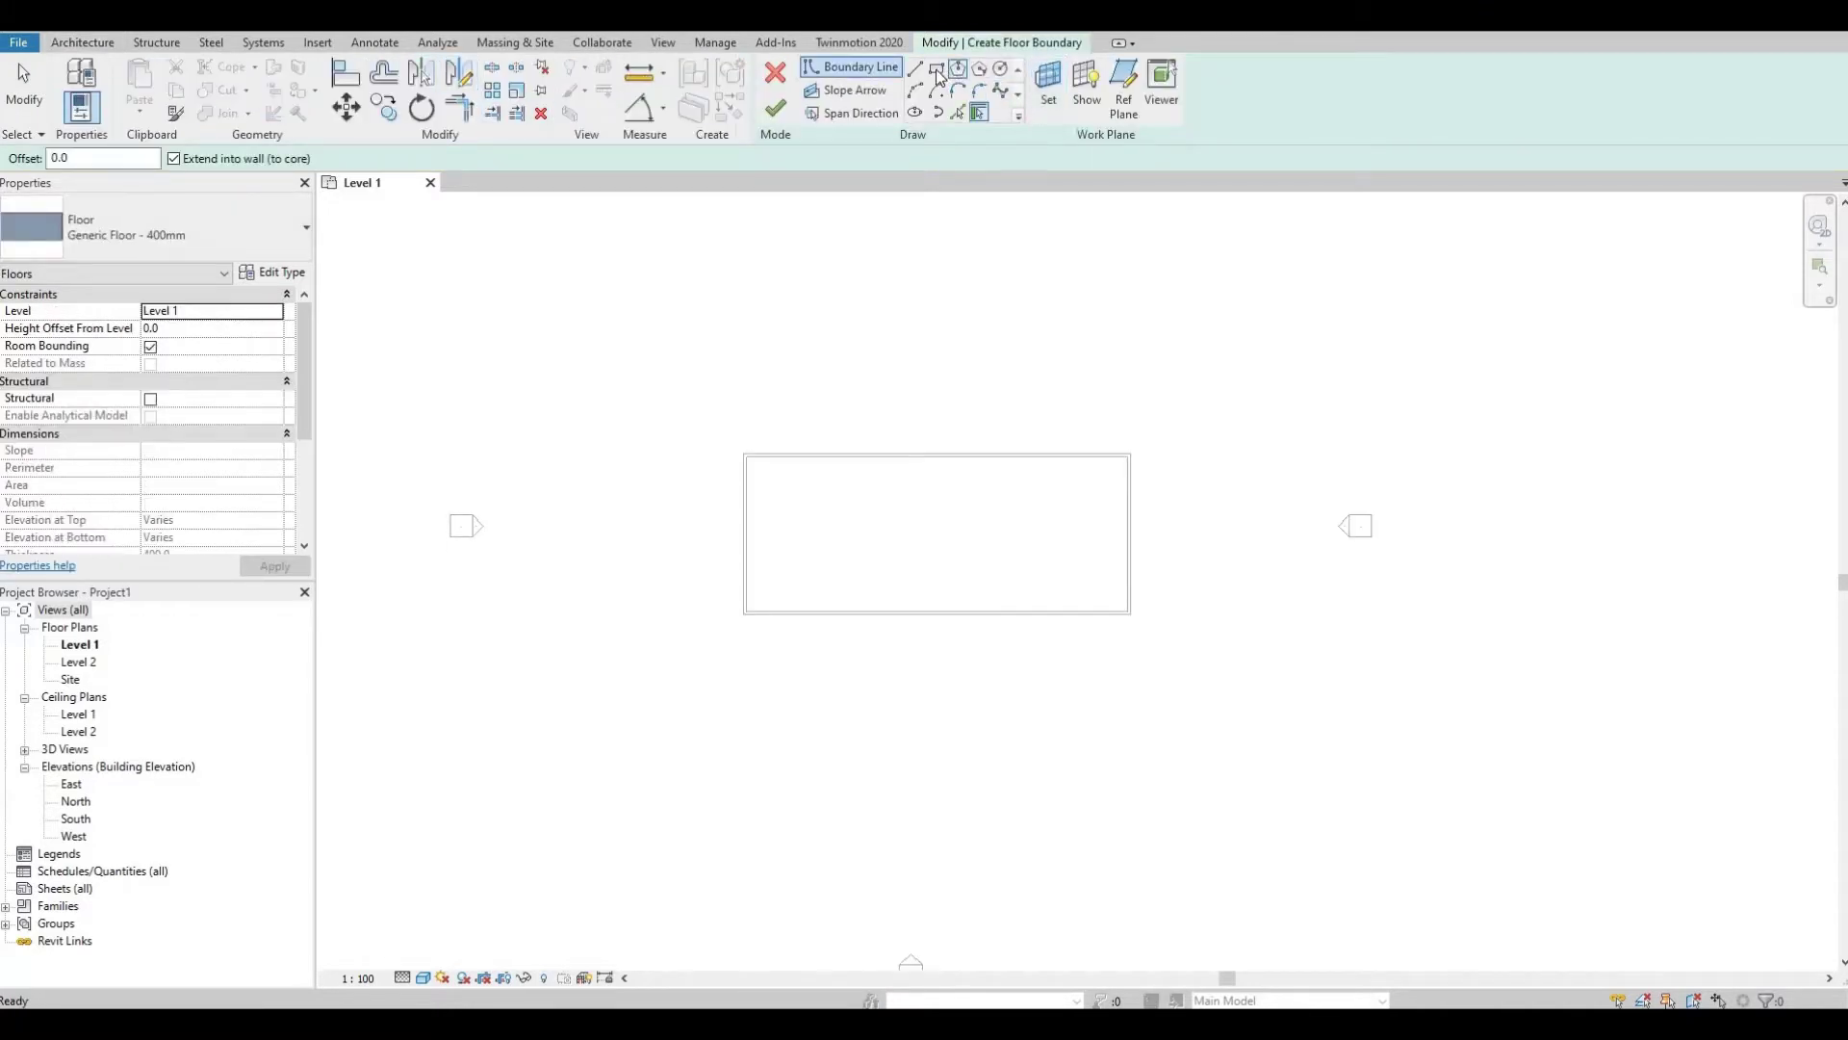
{"action": "scroll", "coordinate": [849, 308], "scroll_direction": "up", "scroll_amount": 1}
{"action": "scroll", "coordinate": [714, 512], "scroll_direction": "up", "scroll_amount": 1}
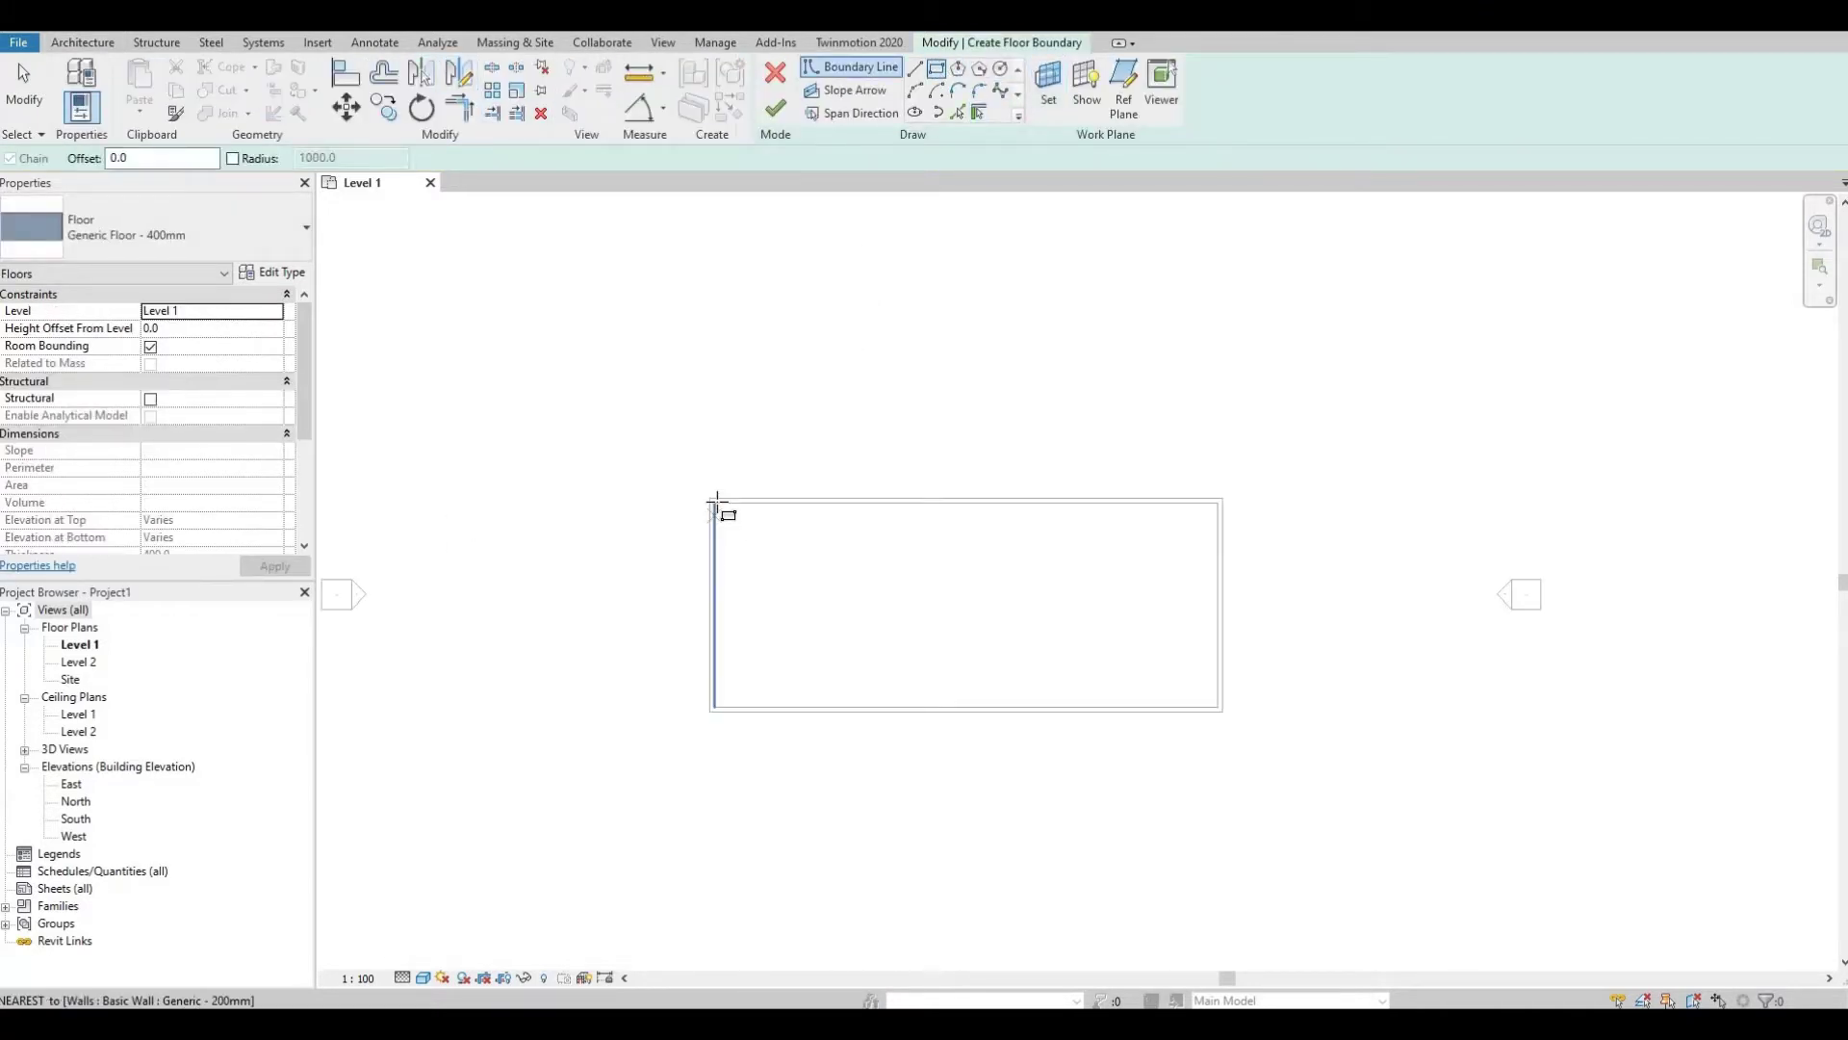
{"action": "left_click", "coordinate": [714, 499]}
{"action": "left_click", "coordinate": [1379, 769]}
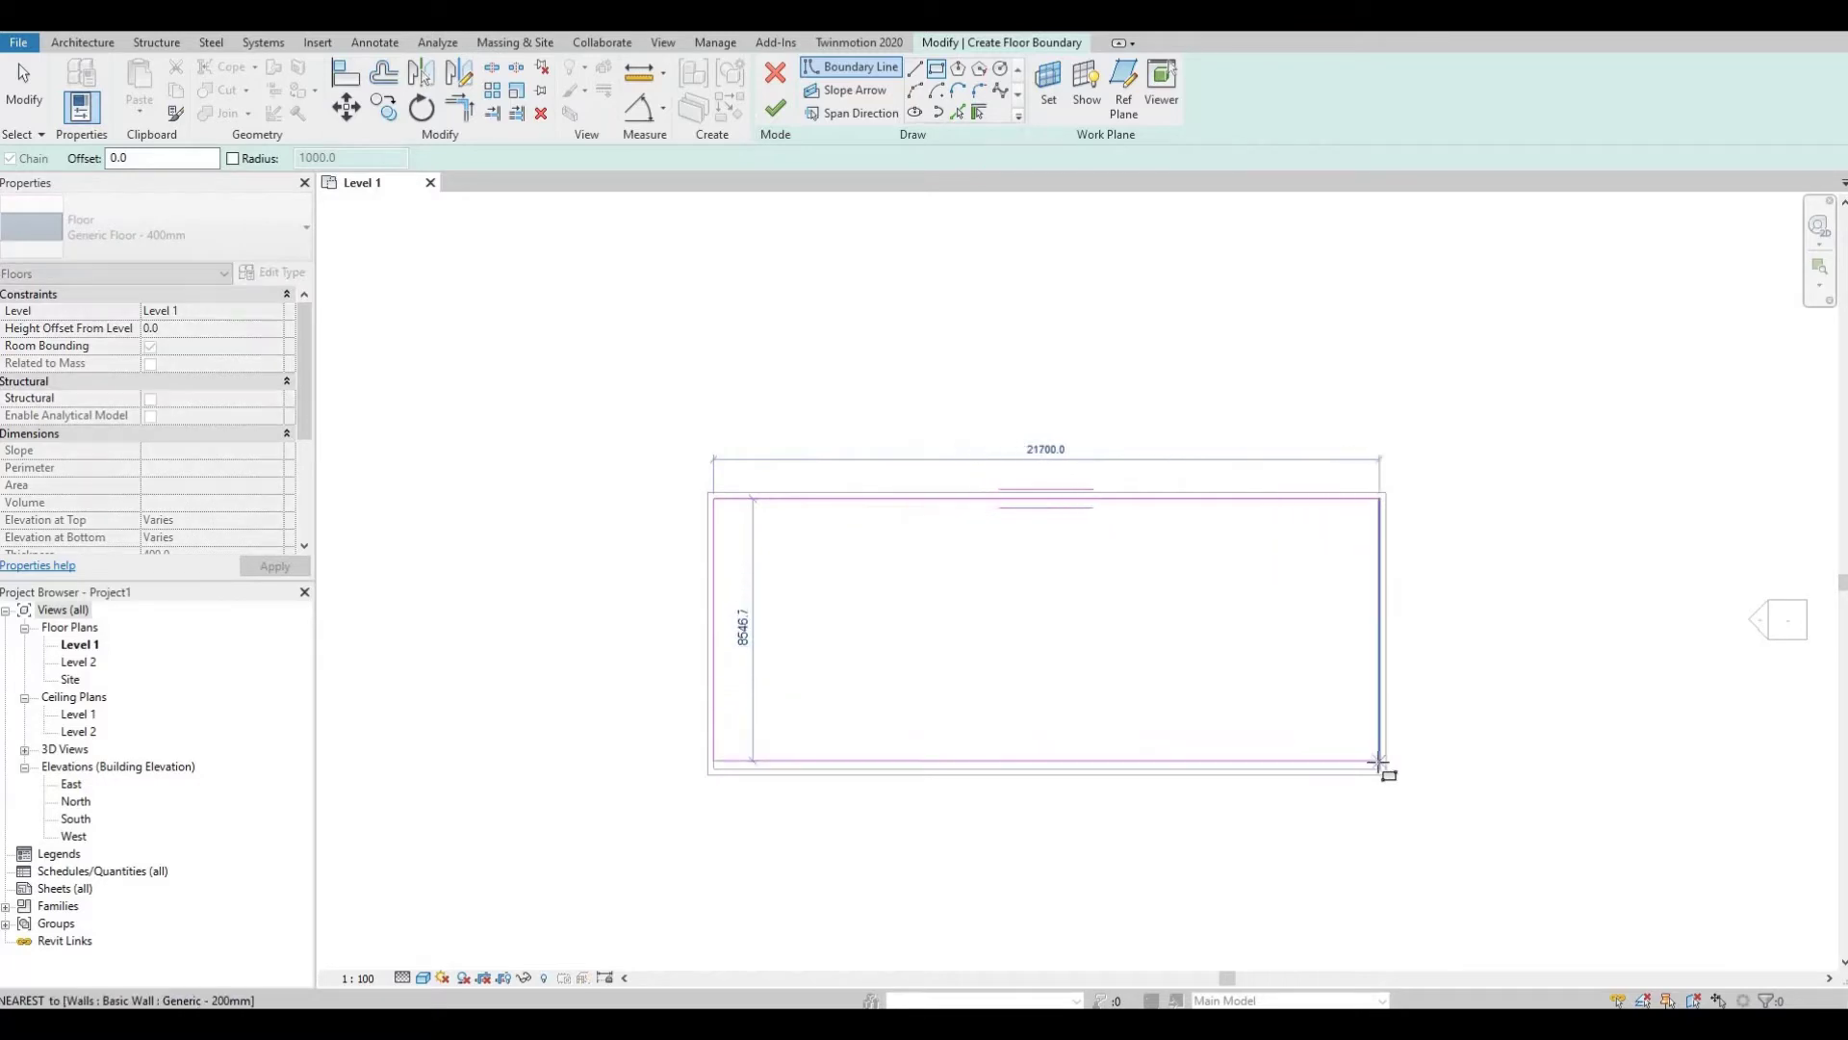
{"action": "left_click", "coordinate": [775, 108]}
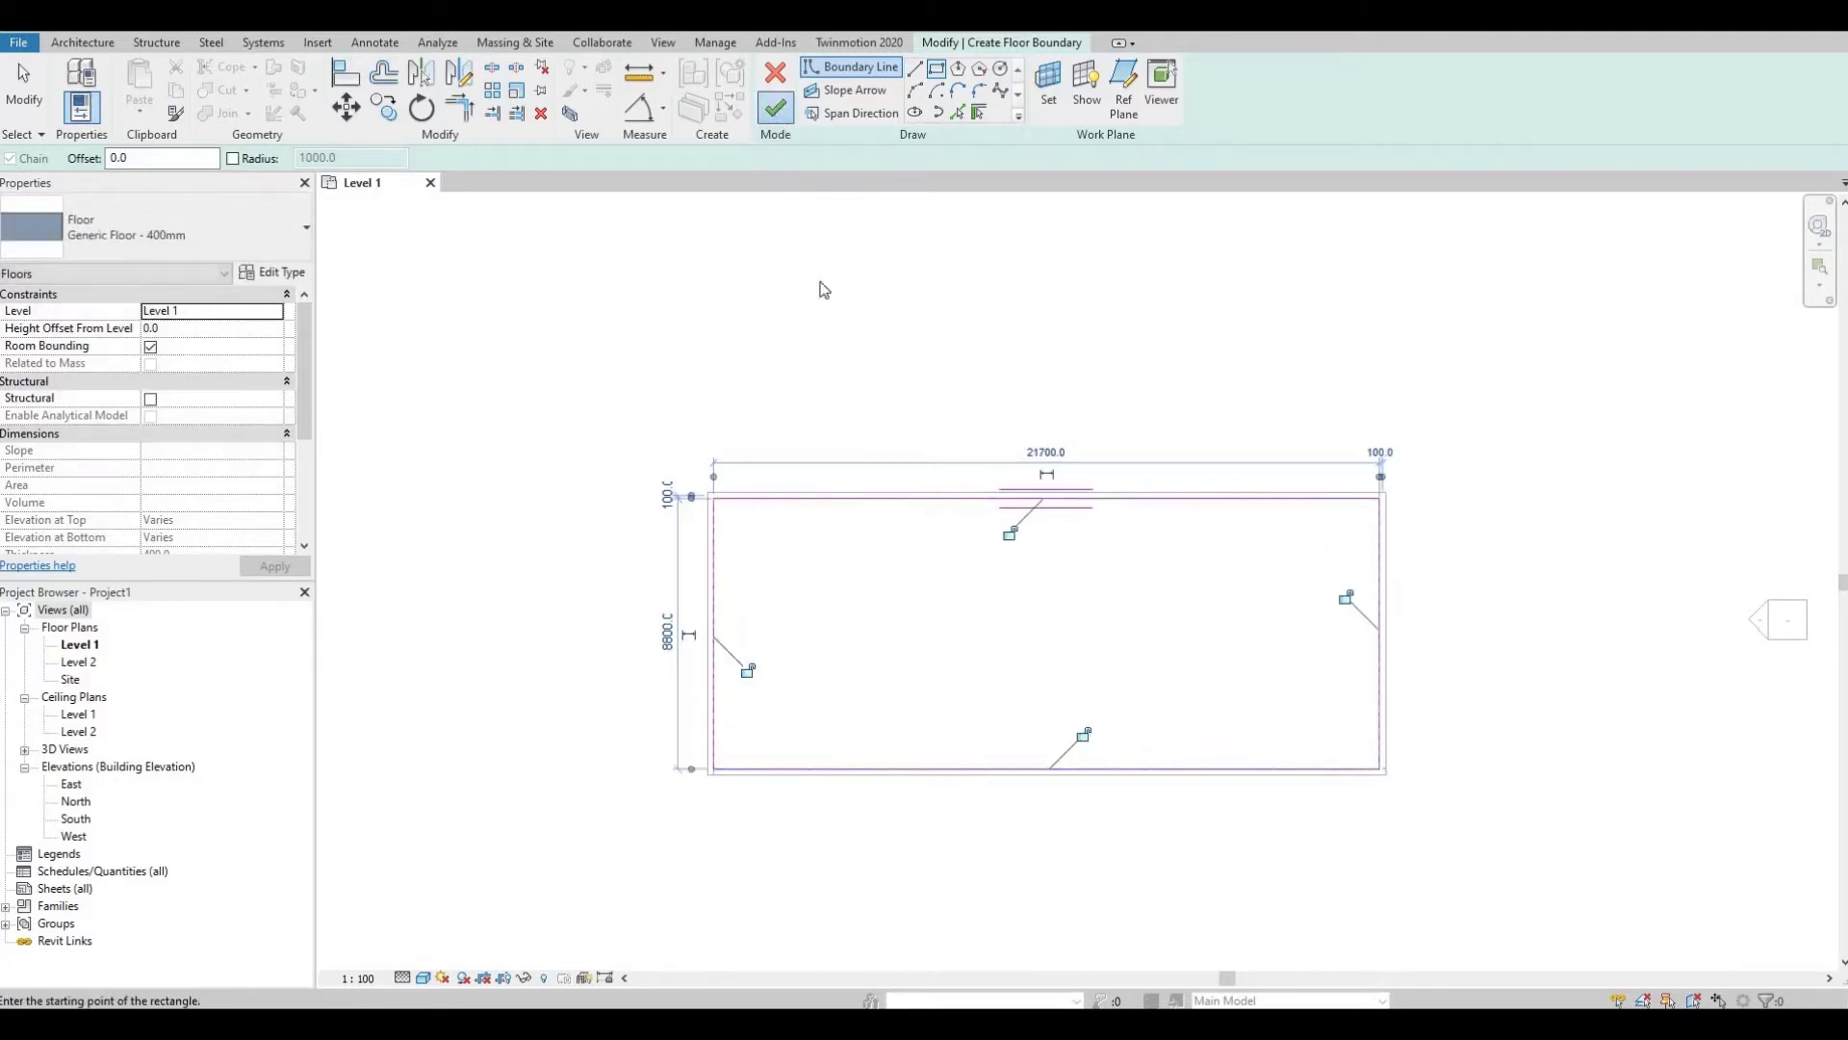
{"action": "scroll", "coordinate": [811, 401], "scroll_direction": "down", "scroll_amount": 1}
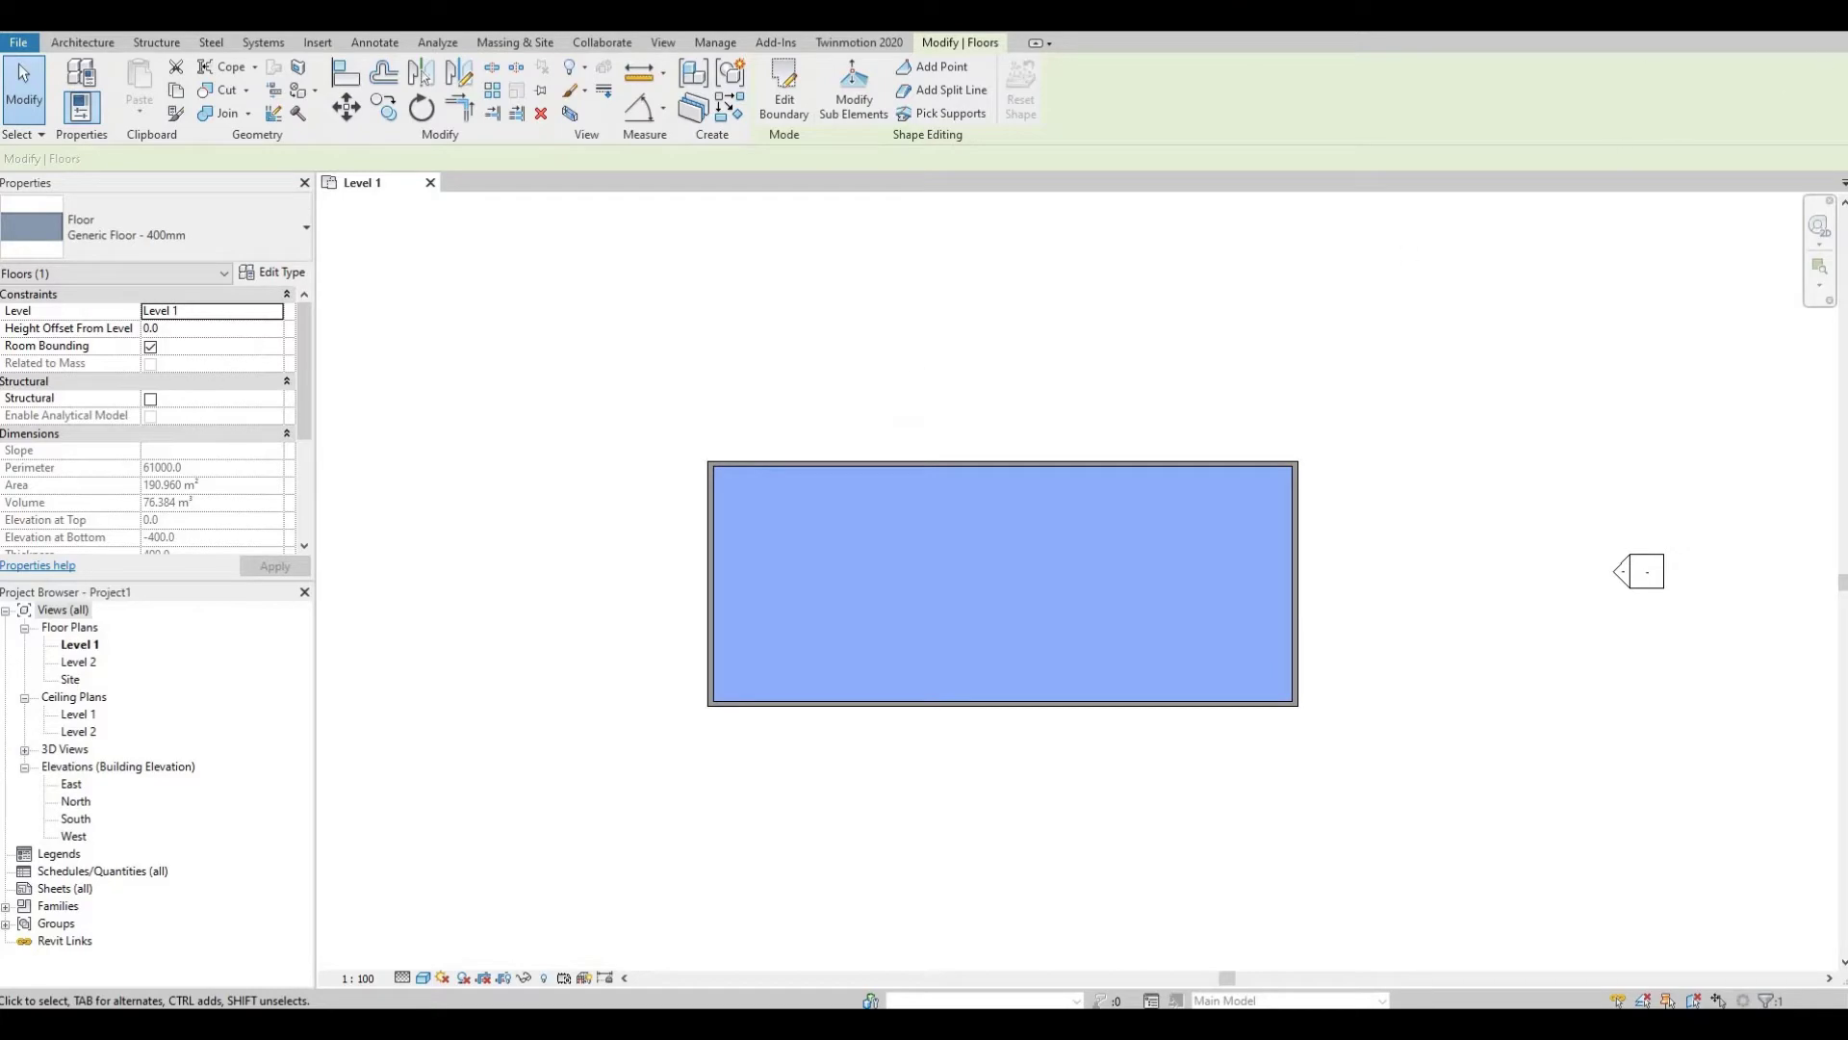
- Open the Door.rfa family from the desktop, examine it in 3D, and load it into the project, closing the family
{"action": "left_click", "coordinate": [1786, 21]}
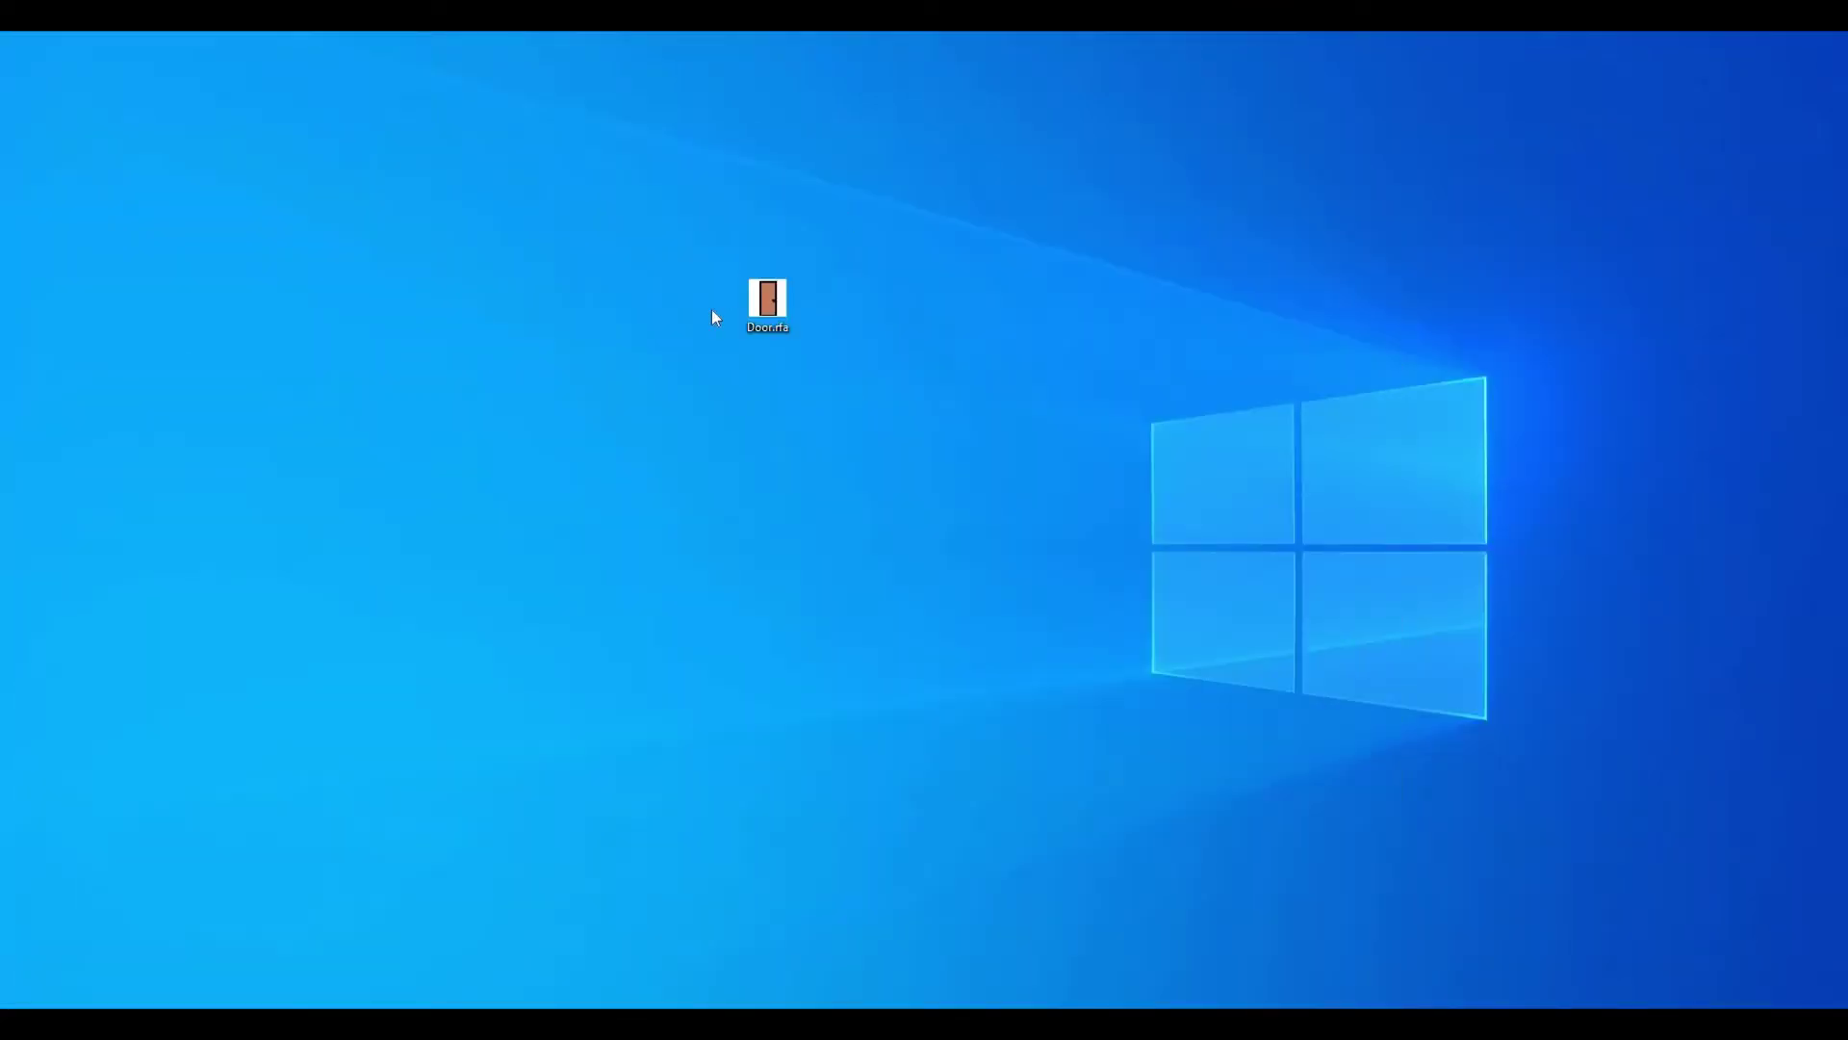
{"action": "double_click", "coordinate": [761, 319]}
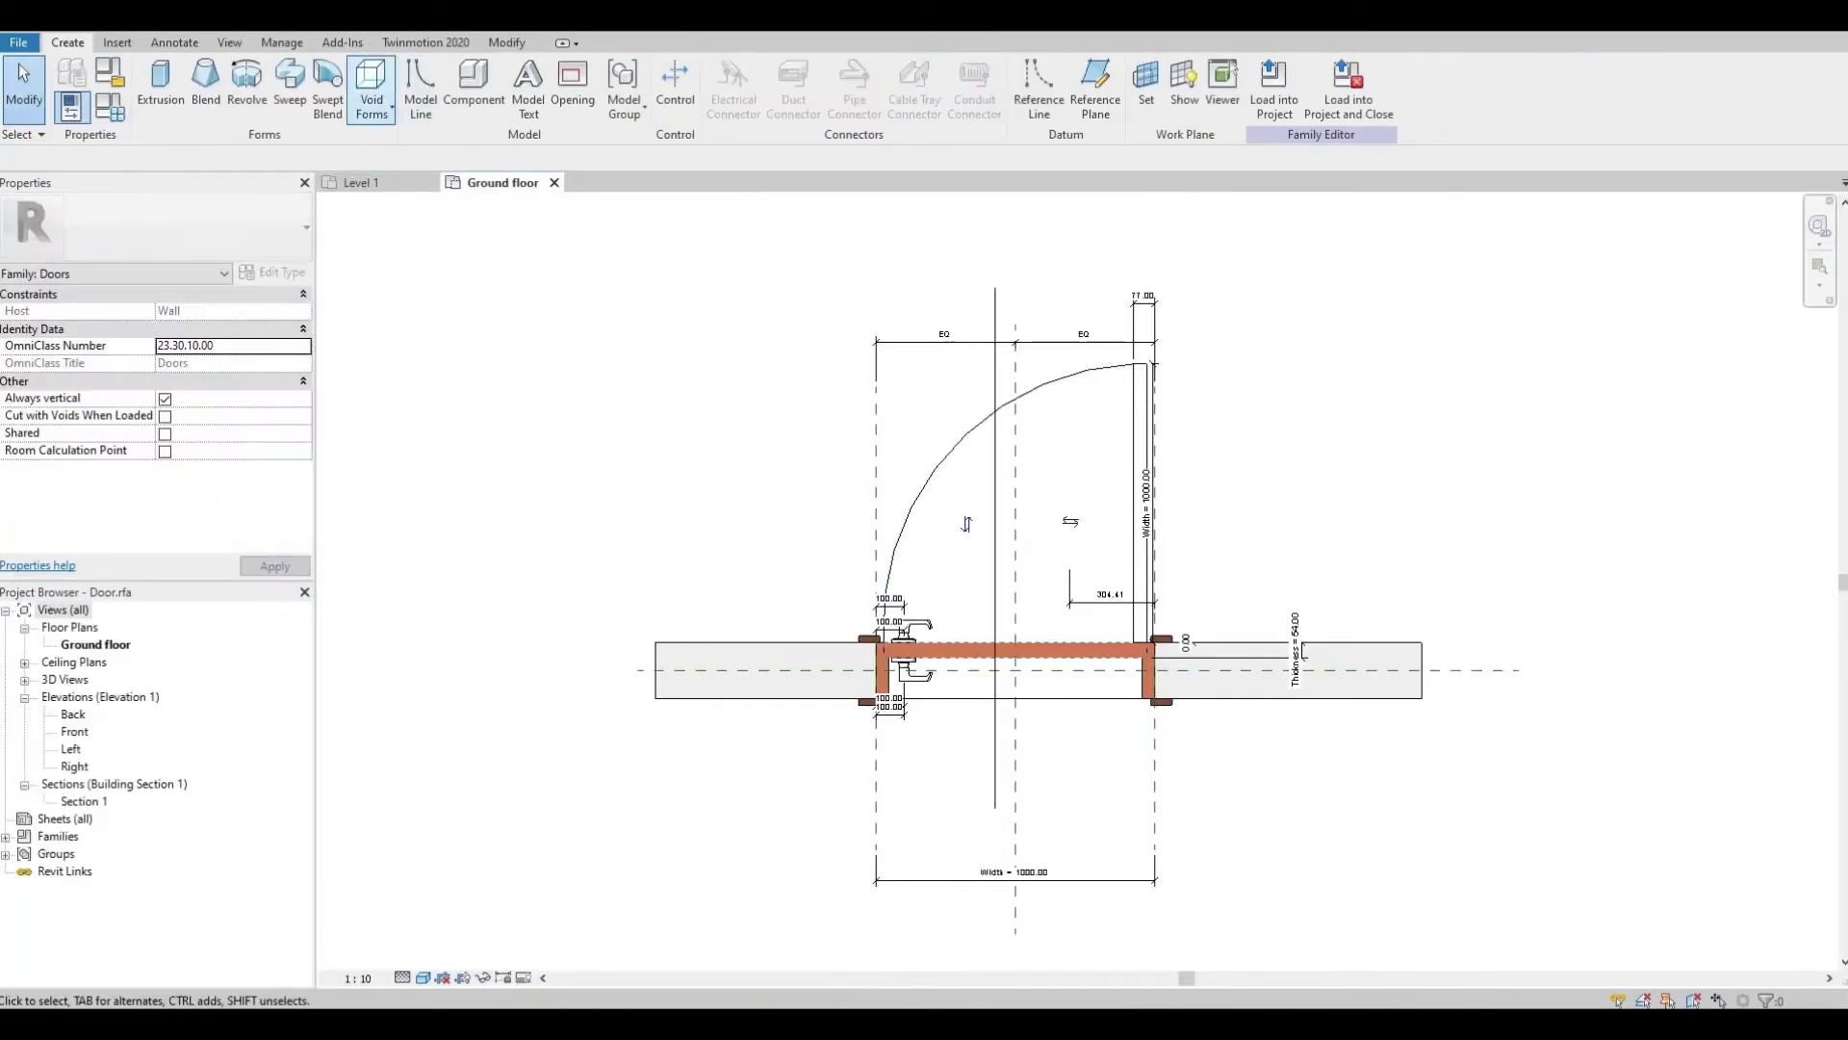
{"action": "left_click", "coordinate": [339, 21]}
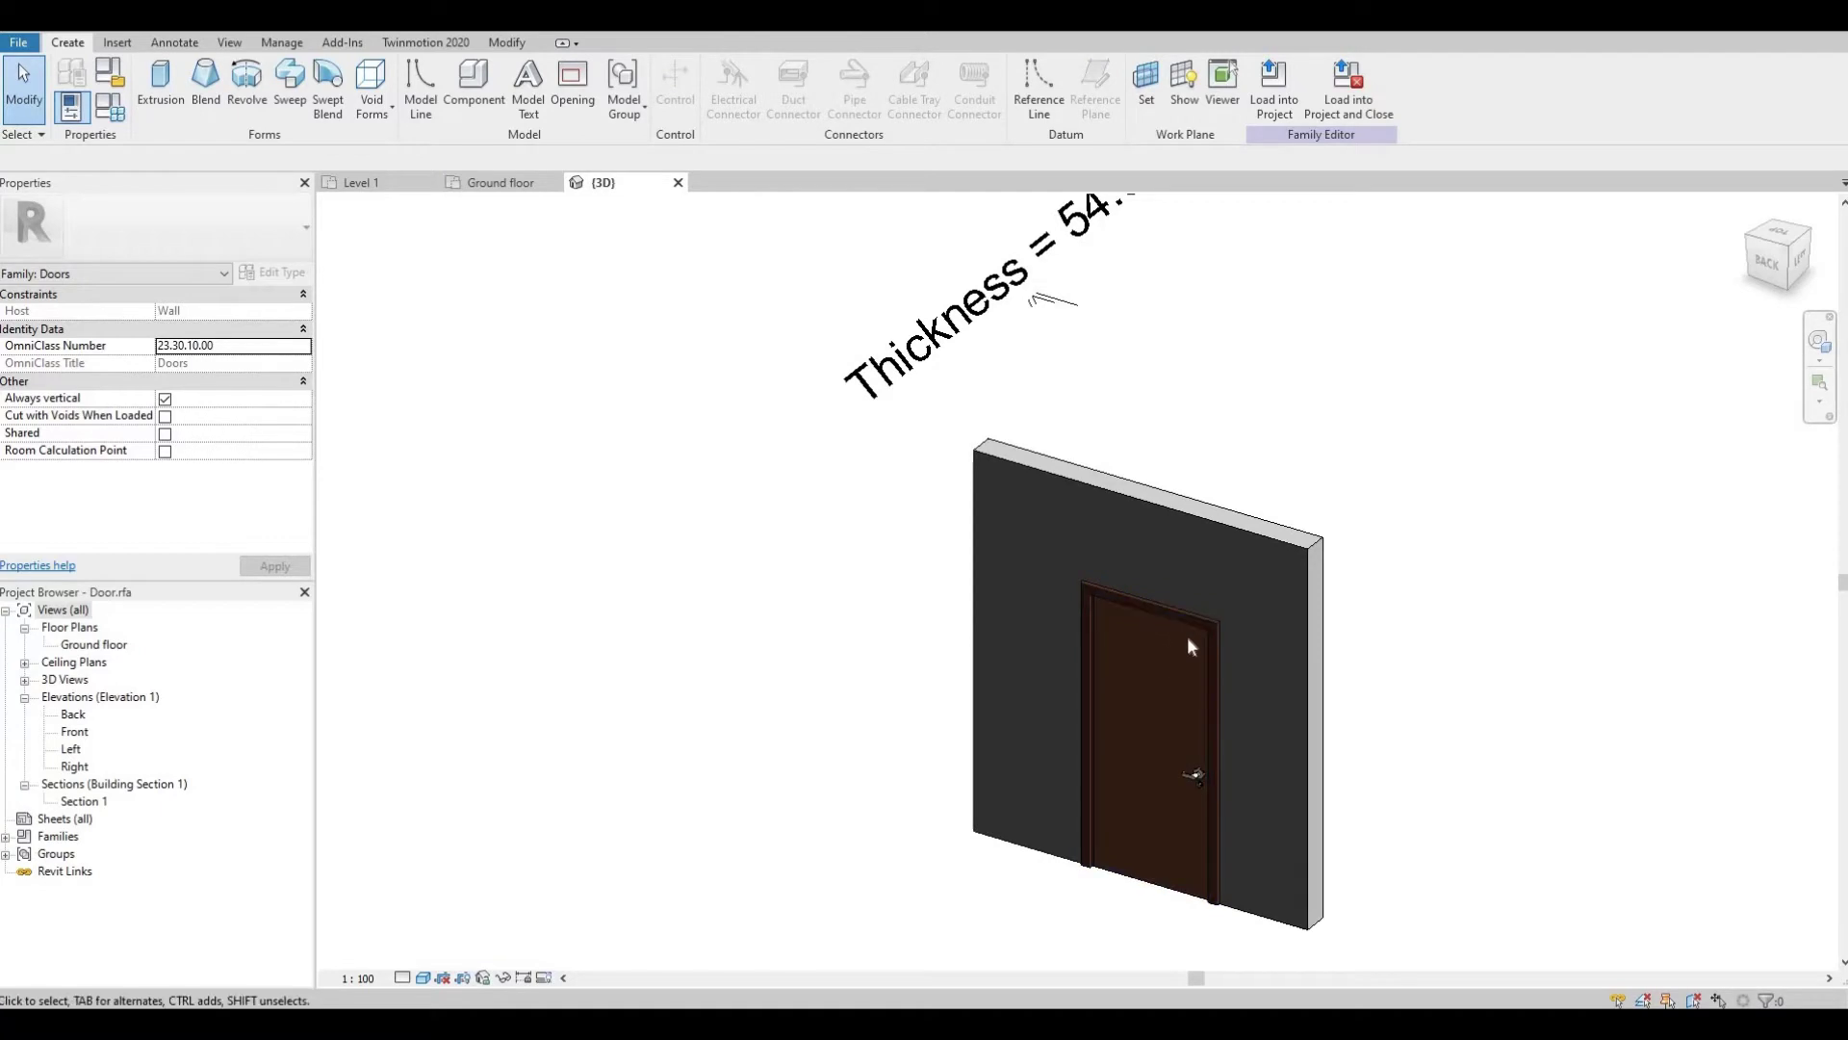
{"action": "left_click", "coordinate": [679, 182]}
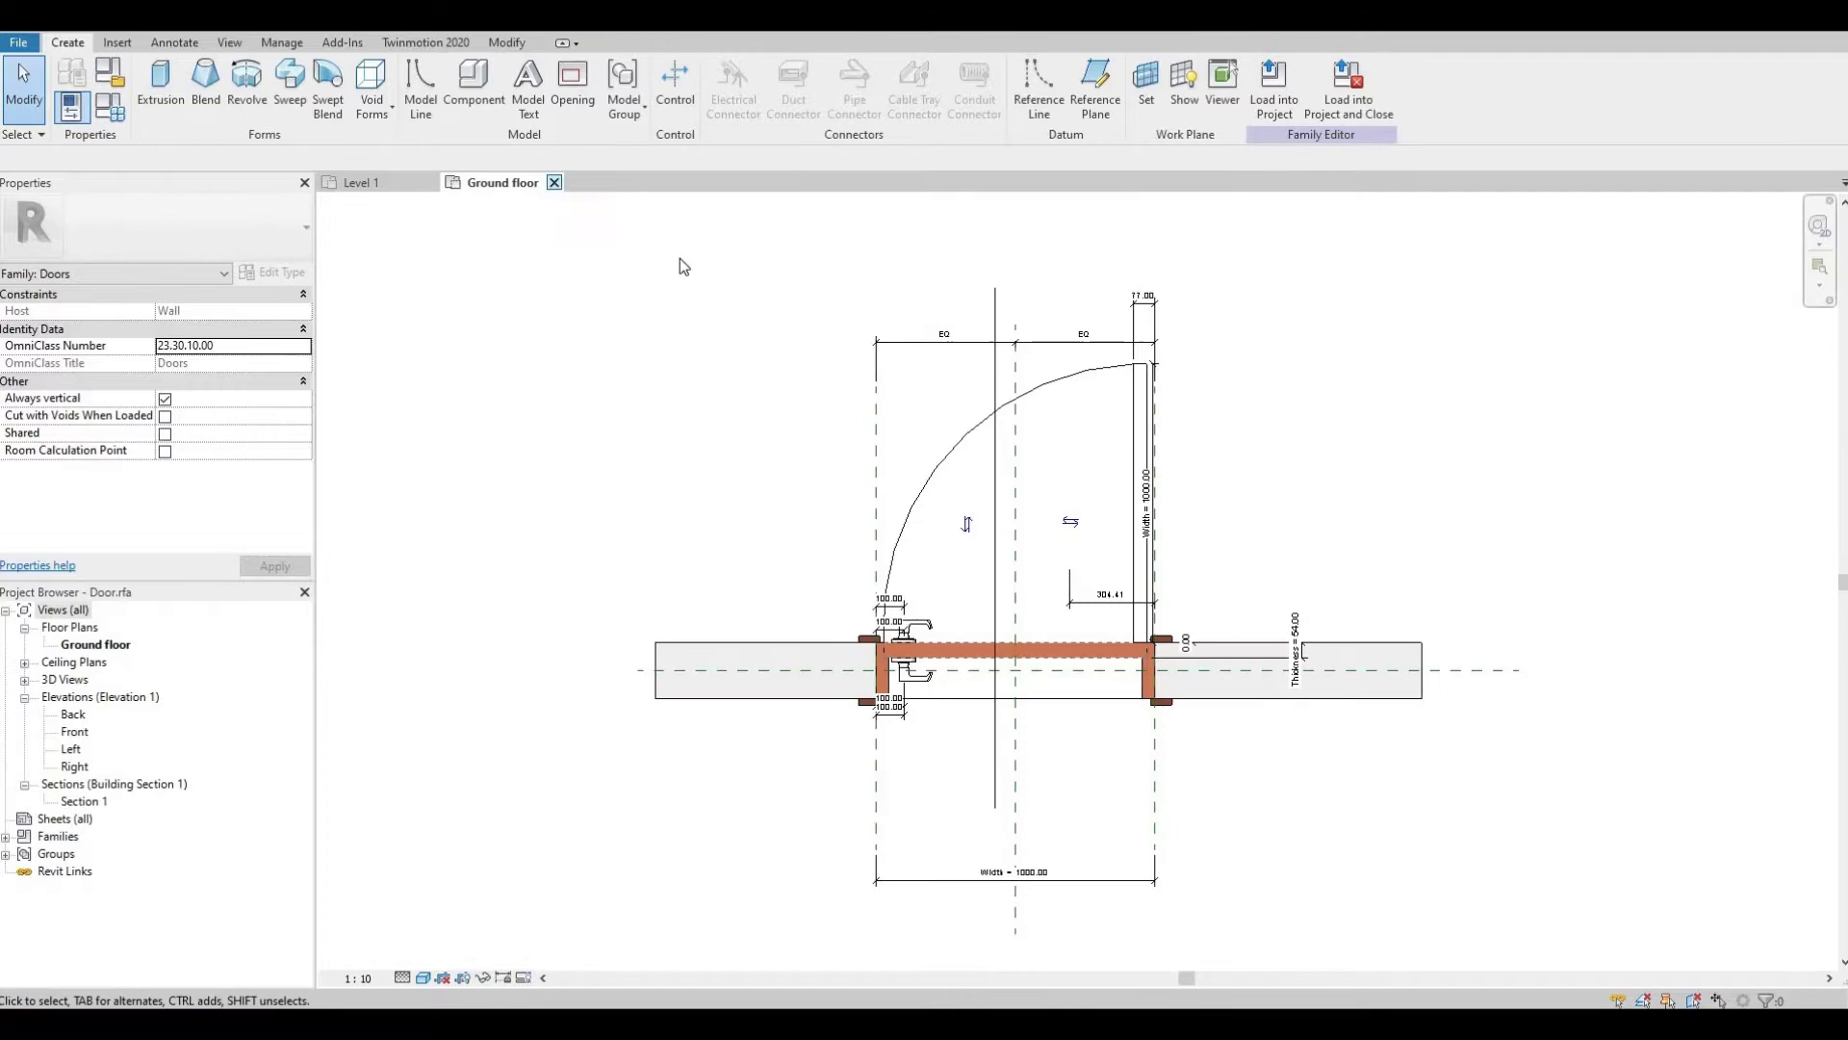
{"action": "left_click", "coordinate": [1347, 90]}
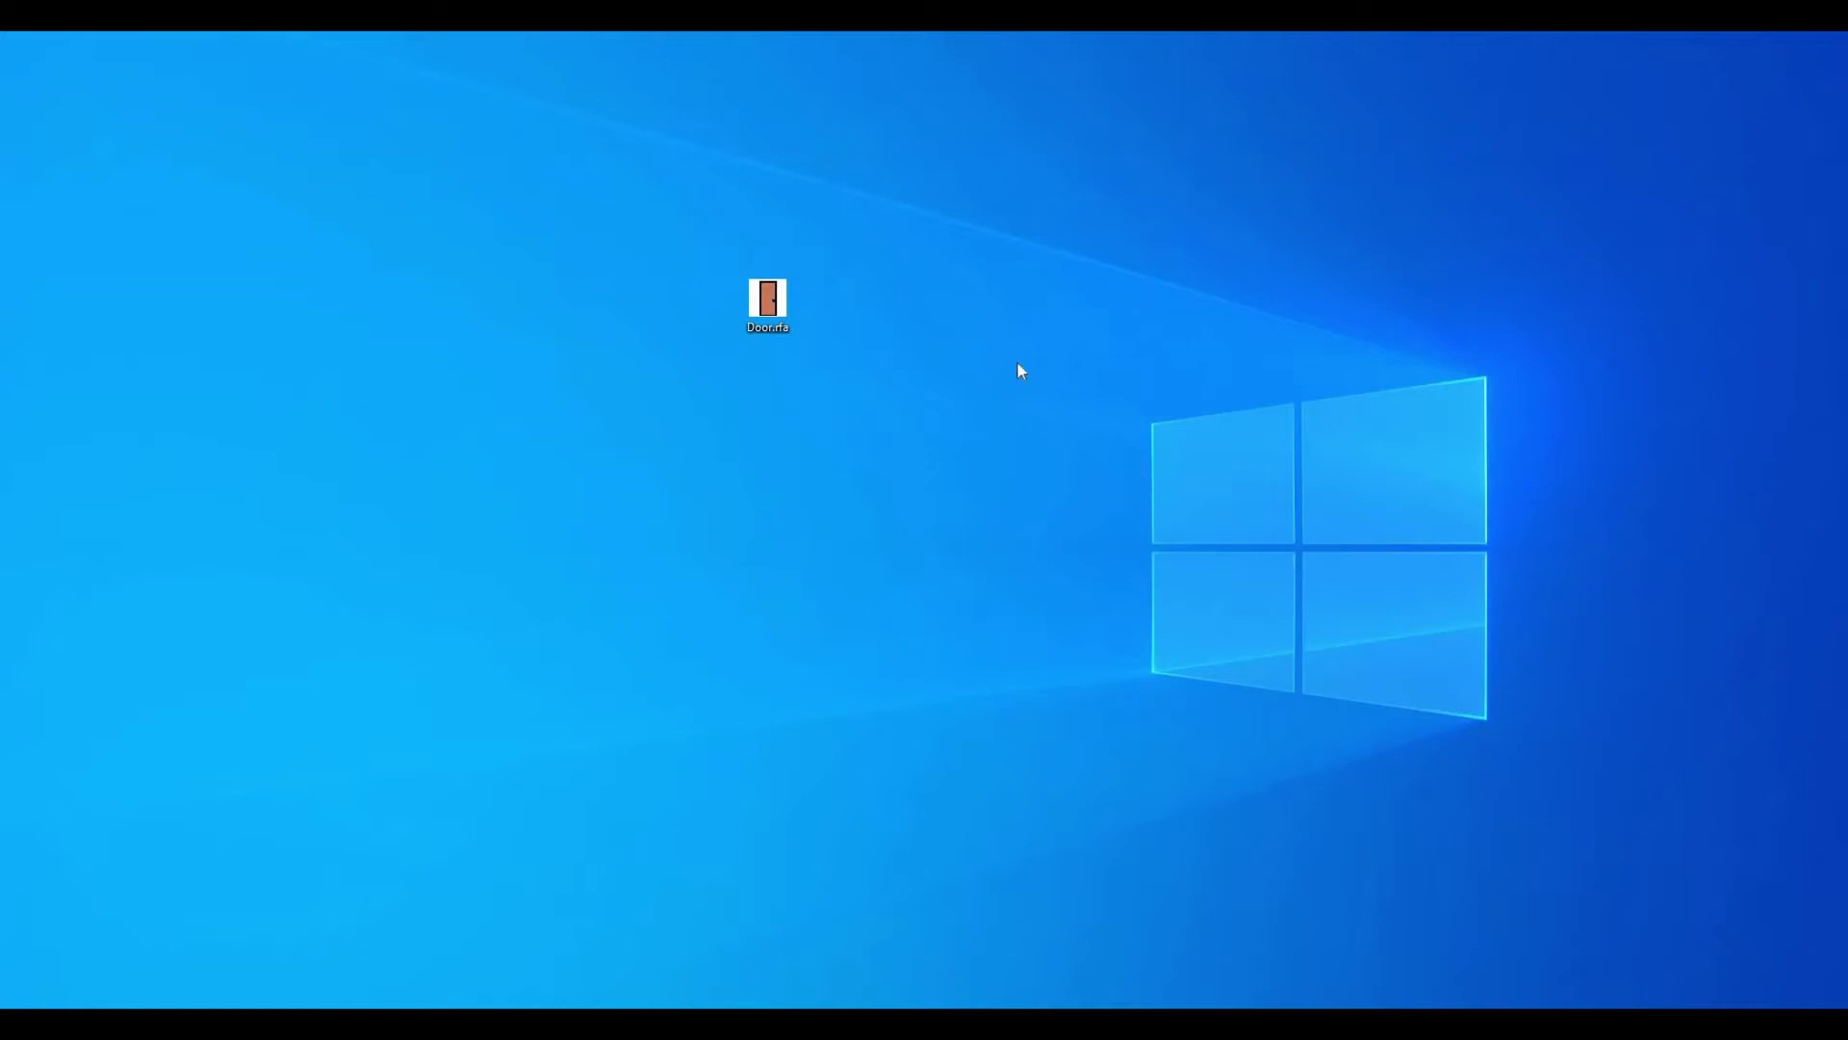
- Duplicate the Door.rfa file on the desktop and rename the original as Door only.rfa
{"action": "key", "text": "ctrl+v"}
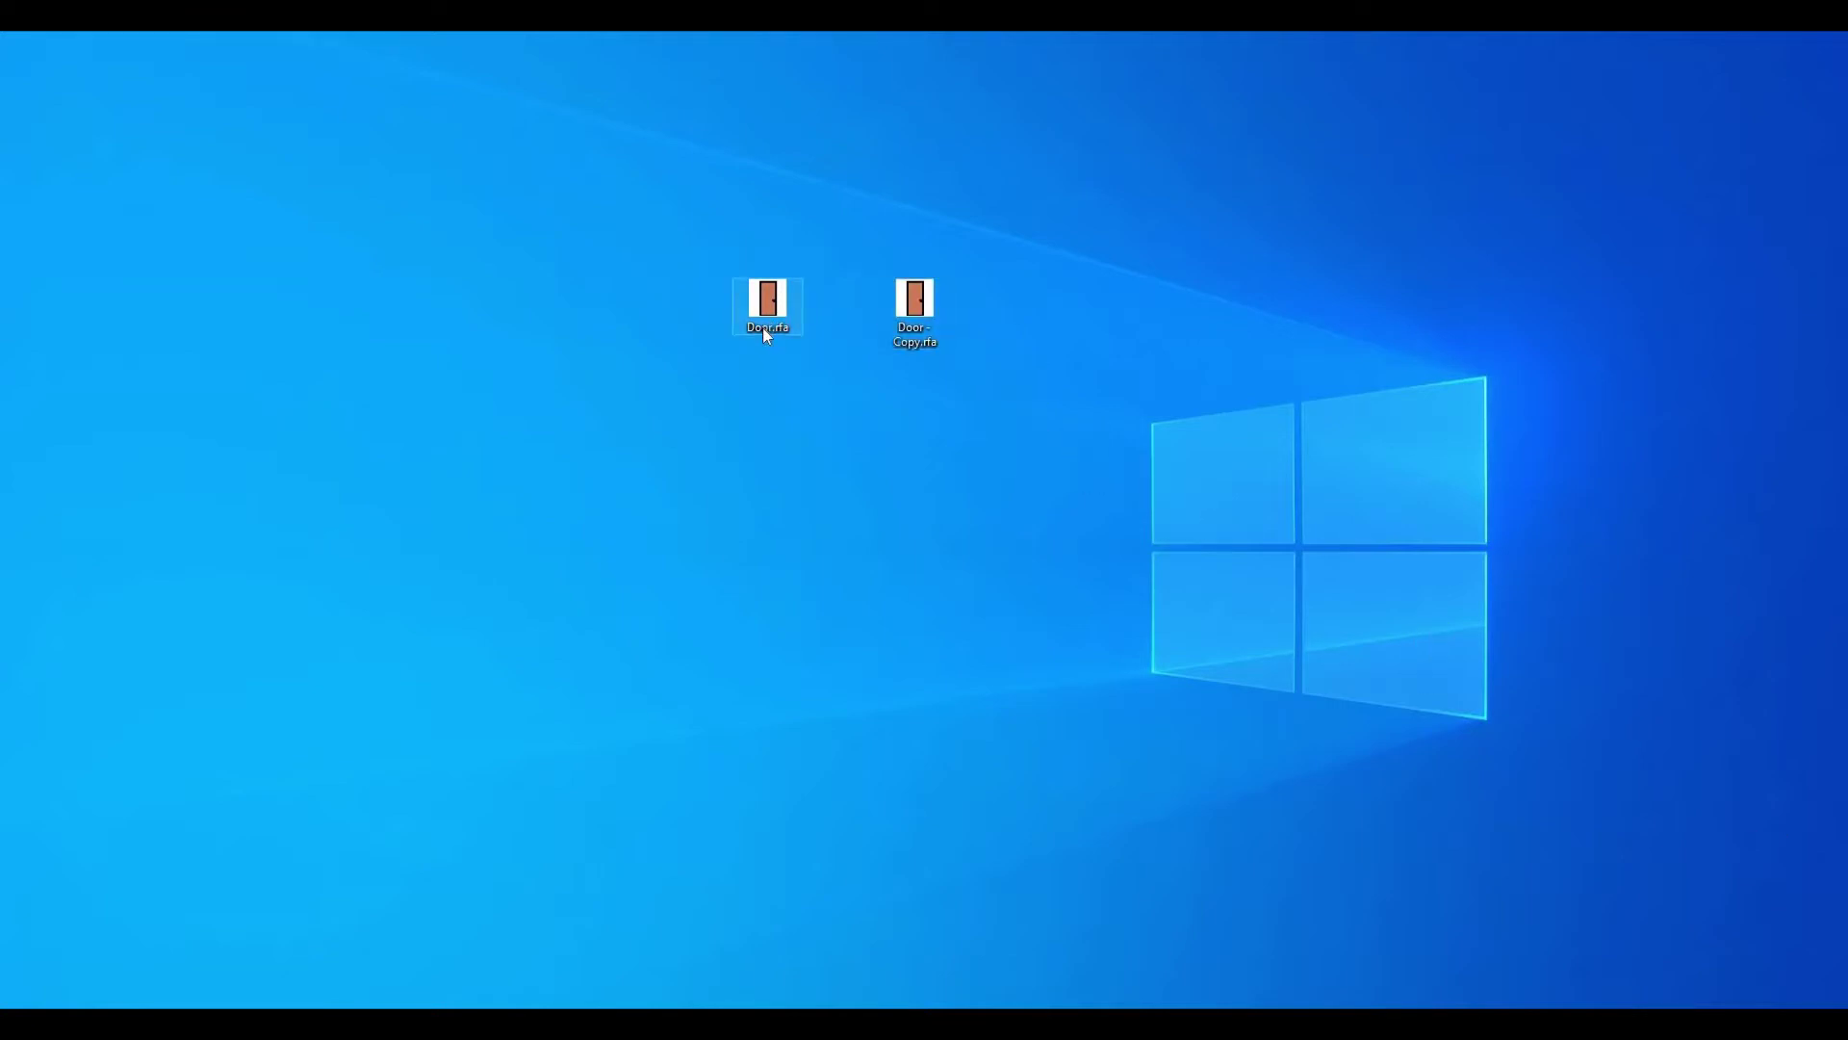
{"action": "left_click", "coordinate": [766, 328]}
{"action": "key", "text": "Right"}
{"action": "type", "text": "only"}
{"action": "key", "text": "Return"}
- Rename the copied door family file as Door Frame.rfa
{"action": "left_click", "coordinate": [907, 346]}
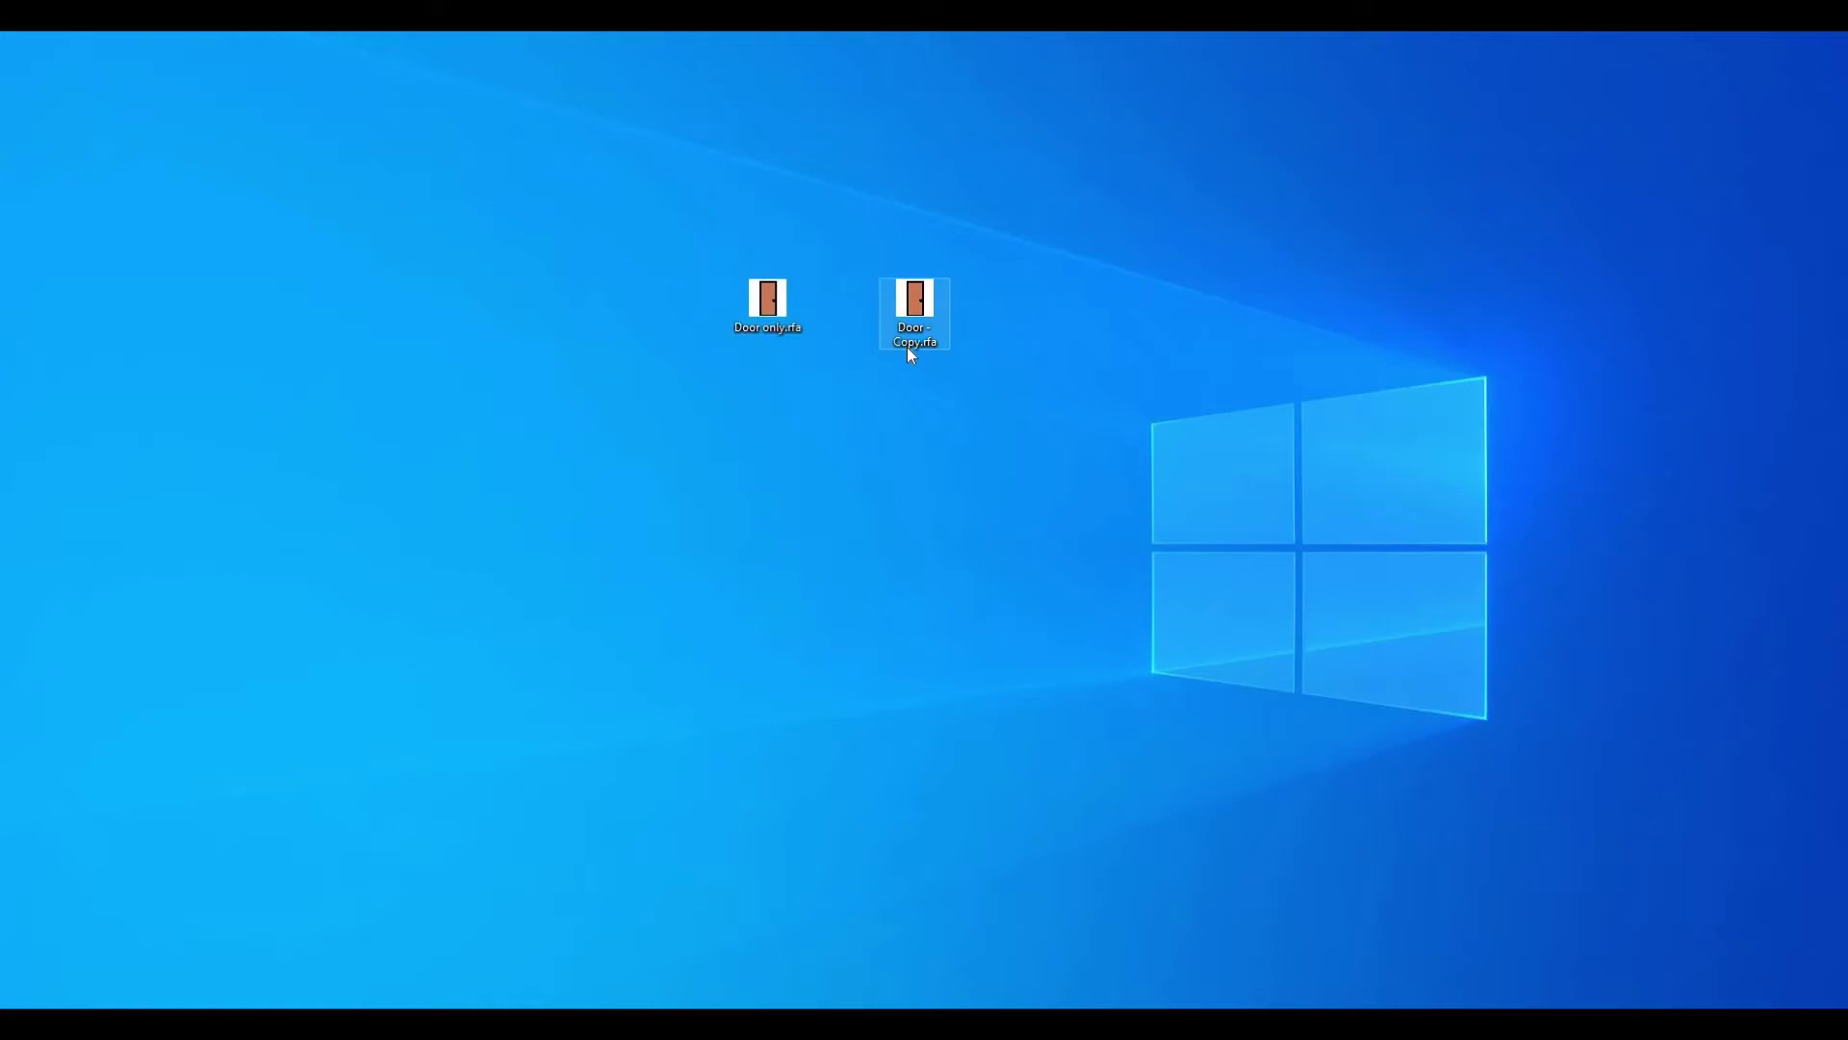
{"action": "left_click", "coordinate": [907, 346]}
{"action": "type", "text": "Door Frame.rfa"}
{"action": "key", "text": "Return"}
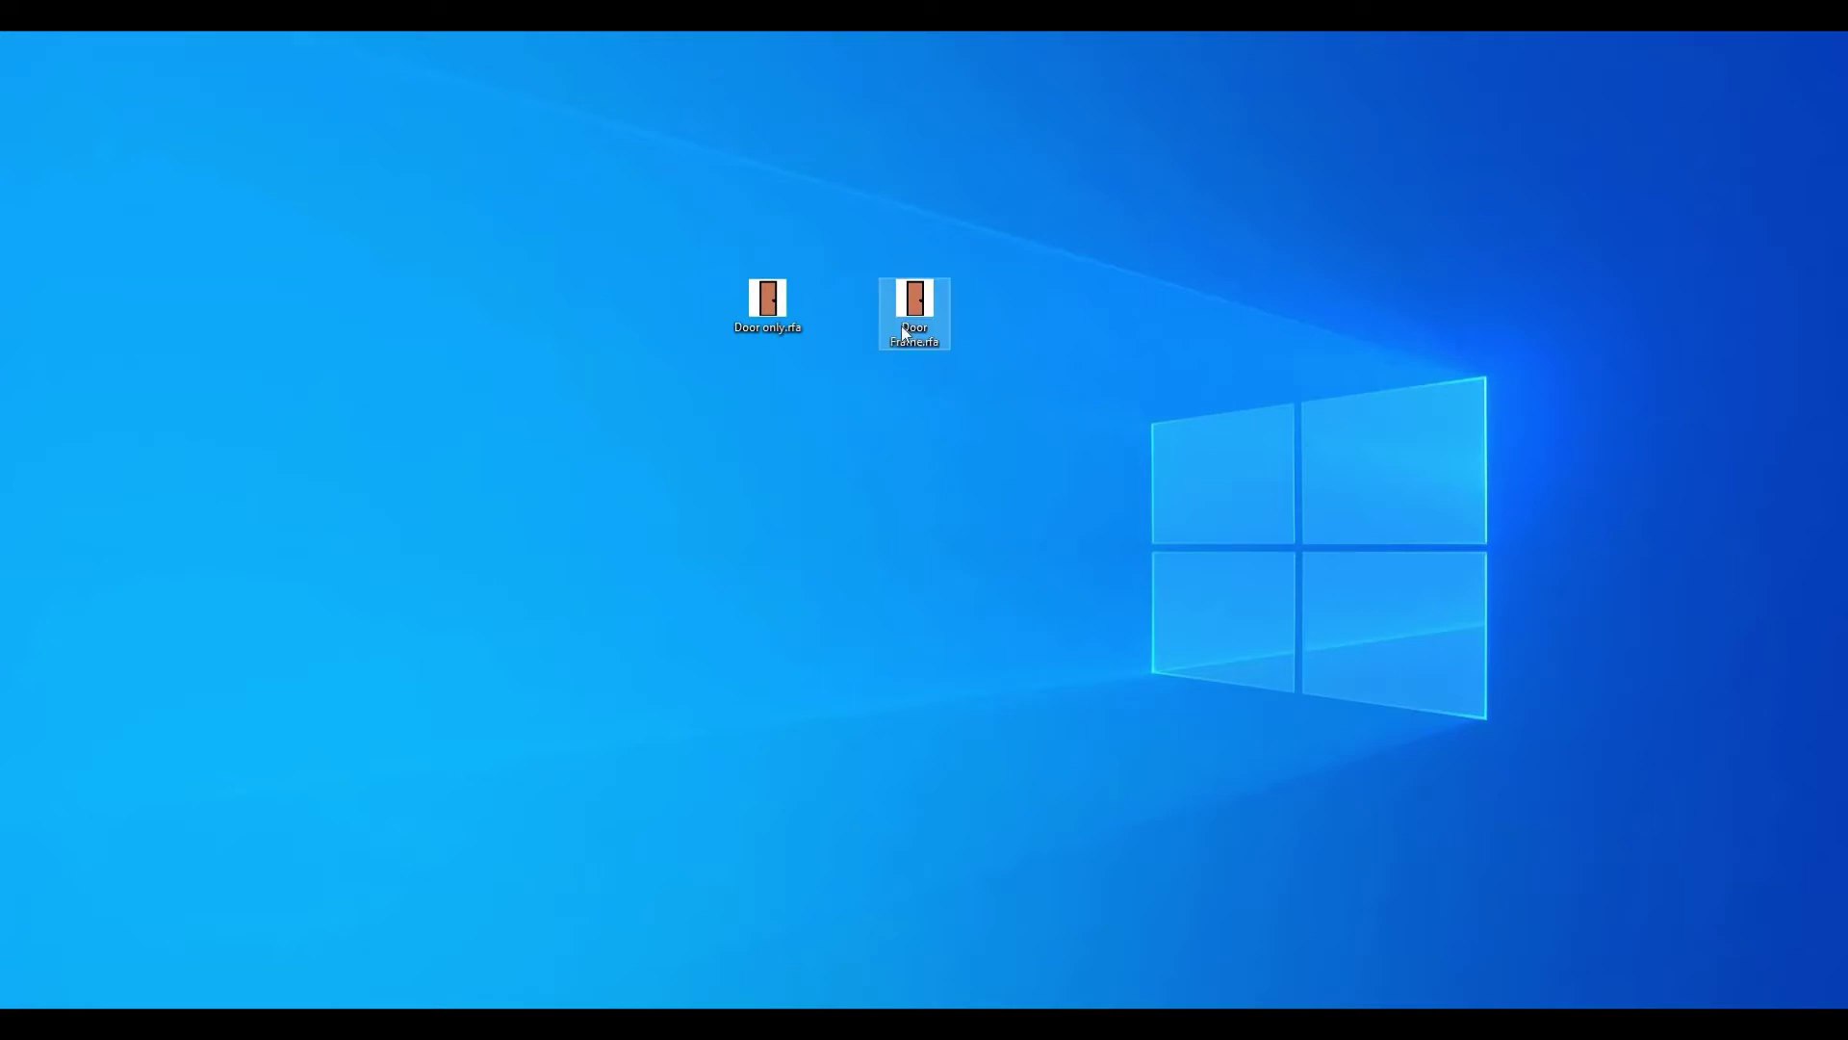
- Move the Door Frame.rfa and Door only.rfa files off this screen and switch back to the Revit project
{"action": "left_click_drag", "start_coordinate": [909, 328], "coordinate": [1847, 577]}
{"action": "left_click_drag", "start_coordinate": [768, 303], "coordinate": [1843, 638]}
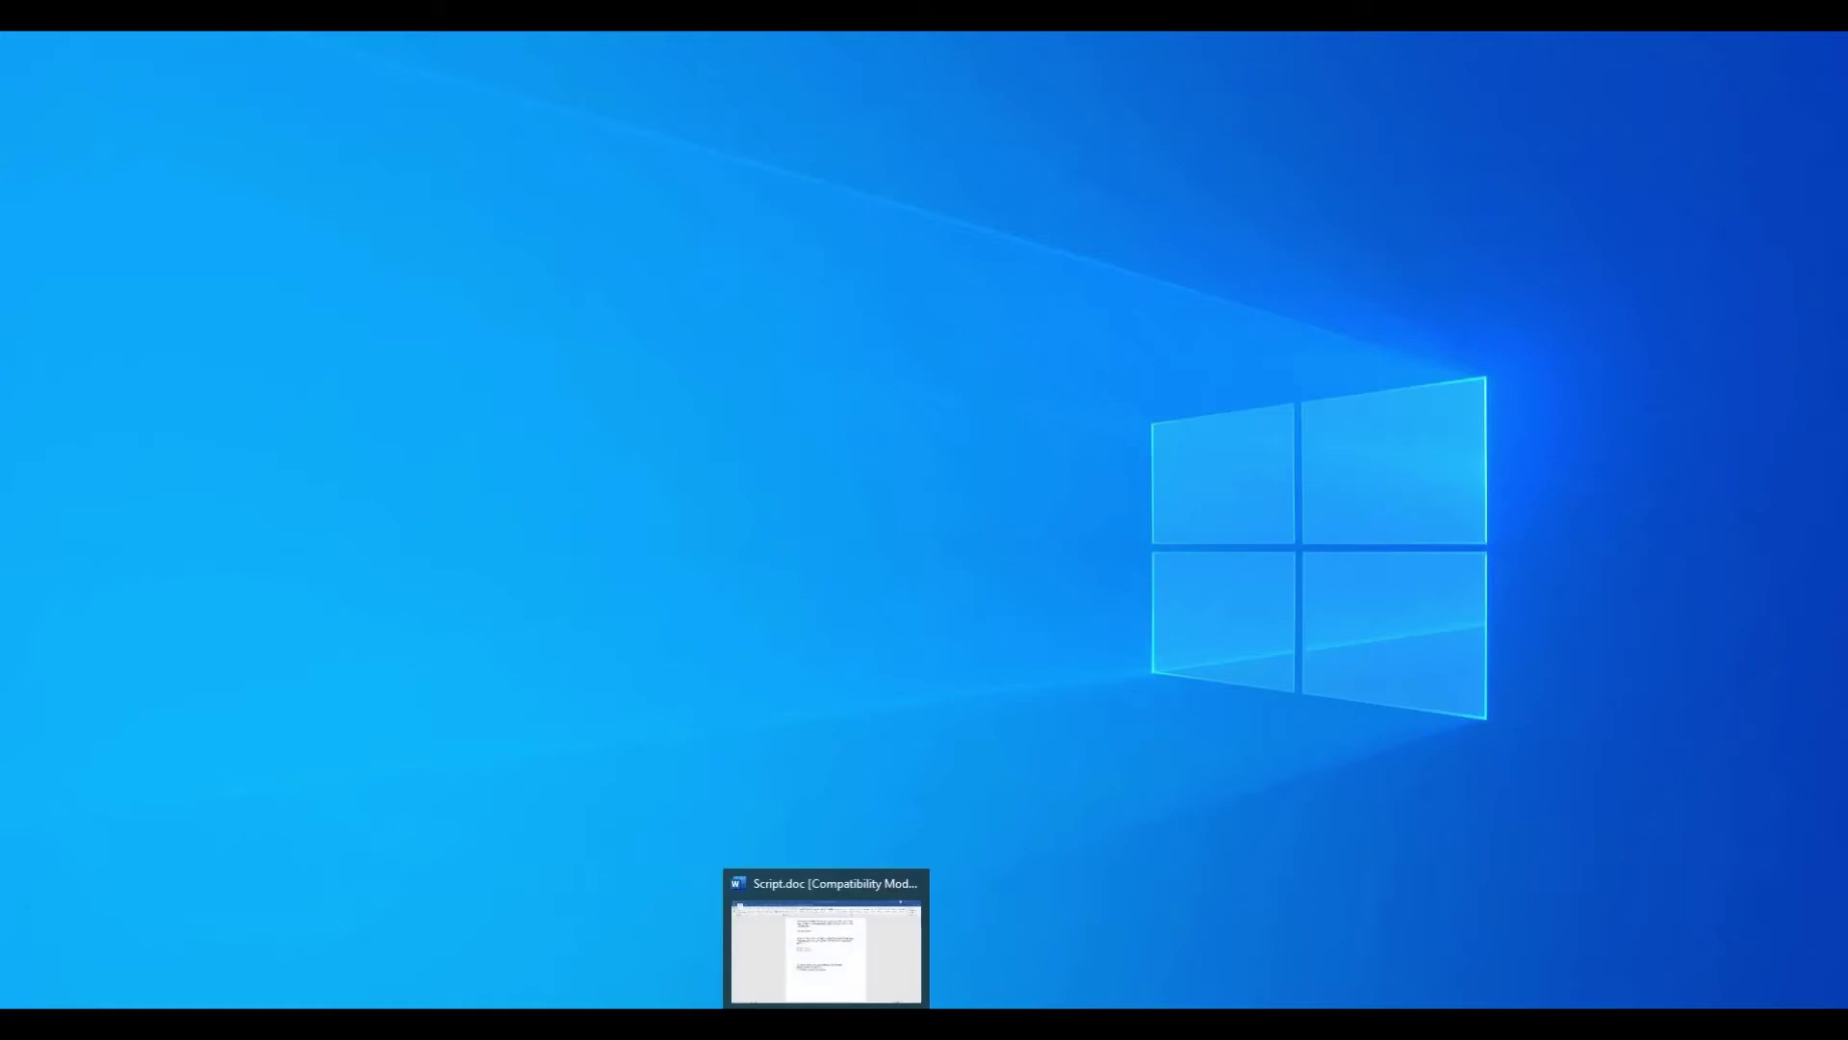
{"action": "mouse_move", "coordinate": [257, 1023]}
{"action": "left_click", "coordinate": [257, 948]}
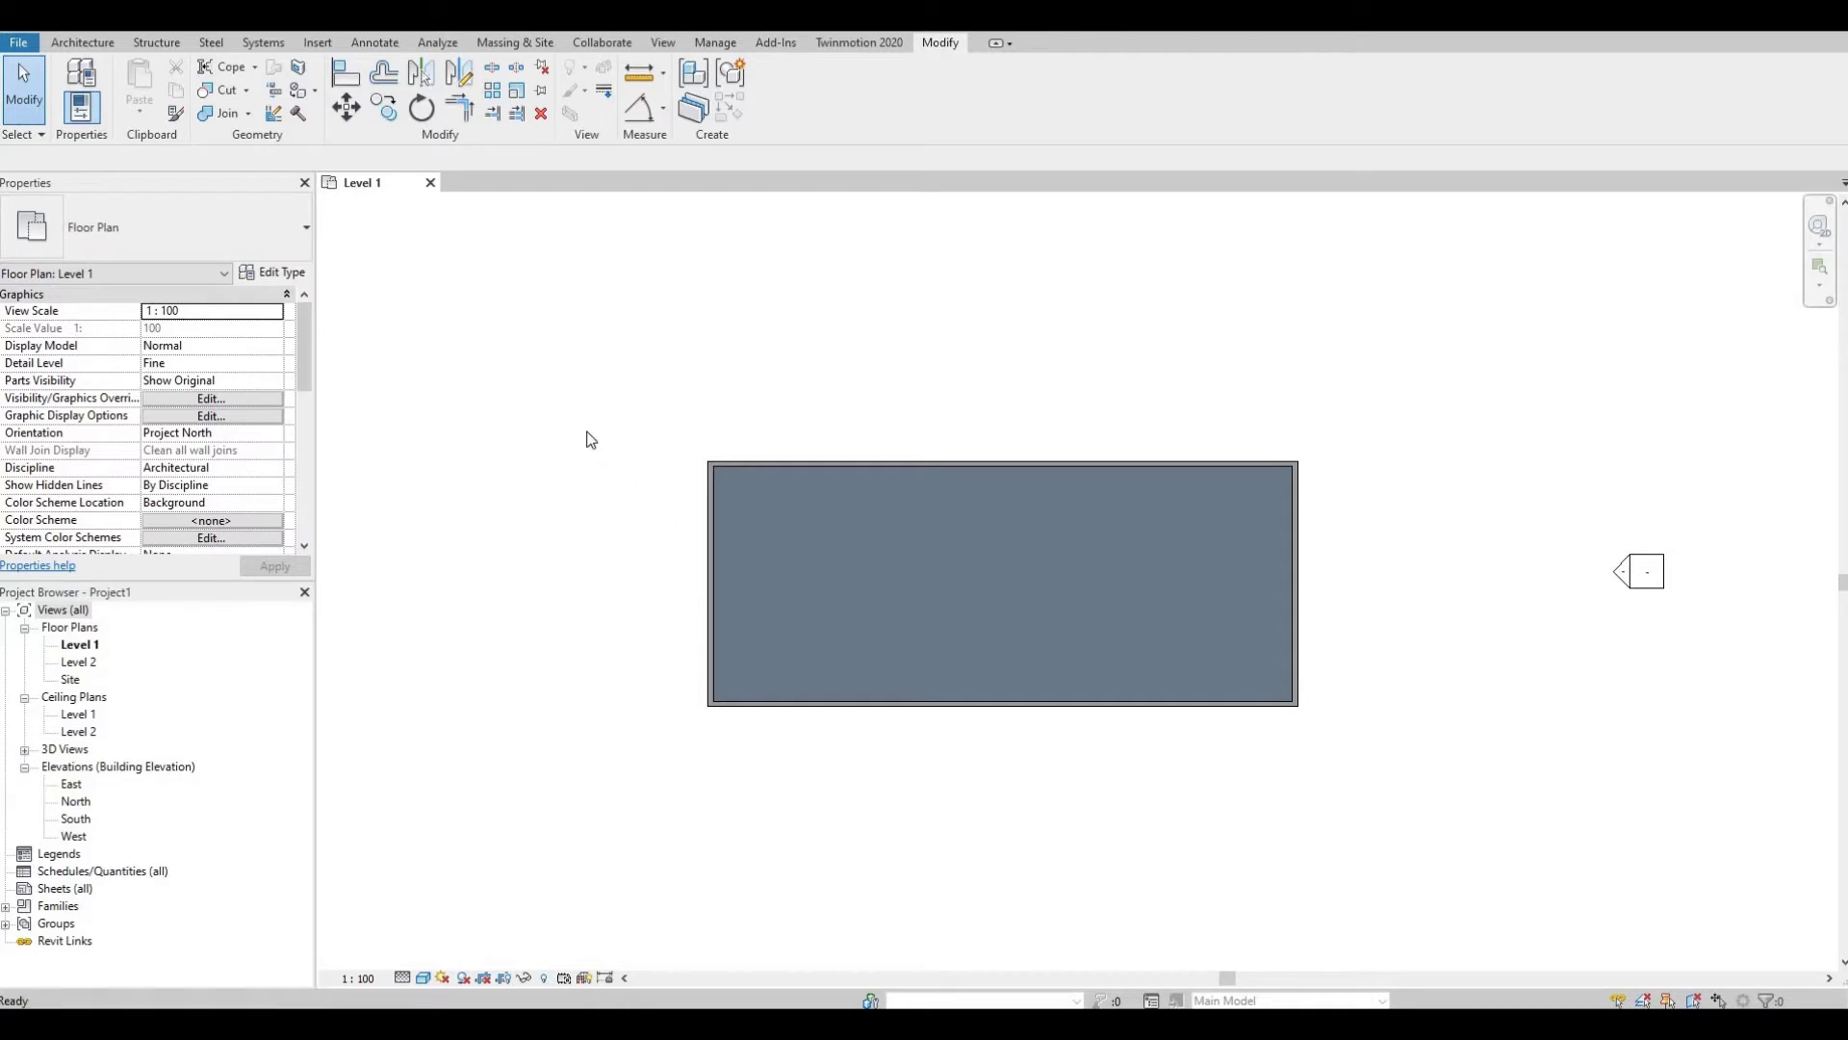
- Place a 1000mm x 2200mm Door Frame door in the lower wall of the plan, about 10000 mm from the wall's left end
{"action": "key", "text": "d"}
{"action": "key", "text": "r"}
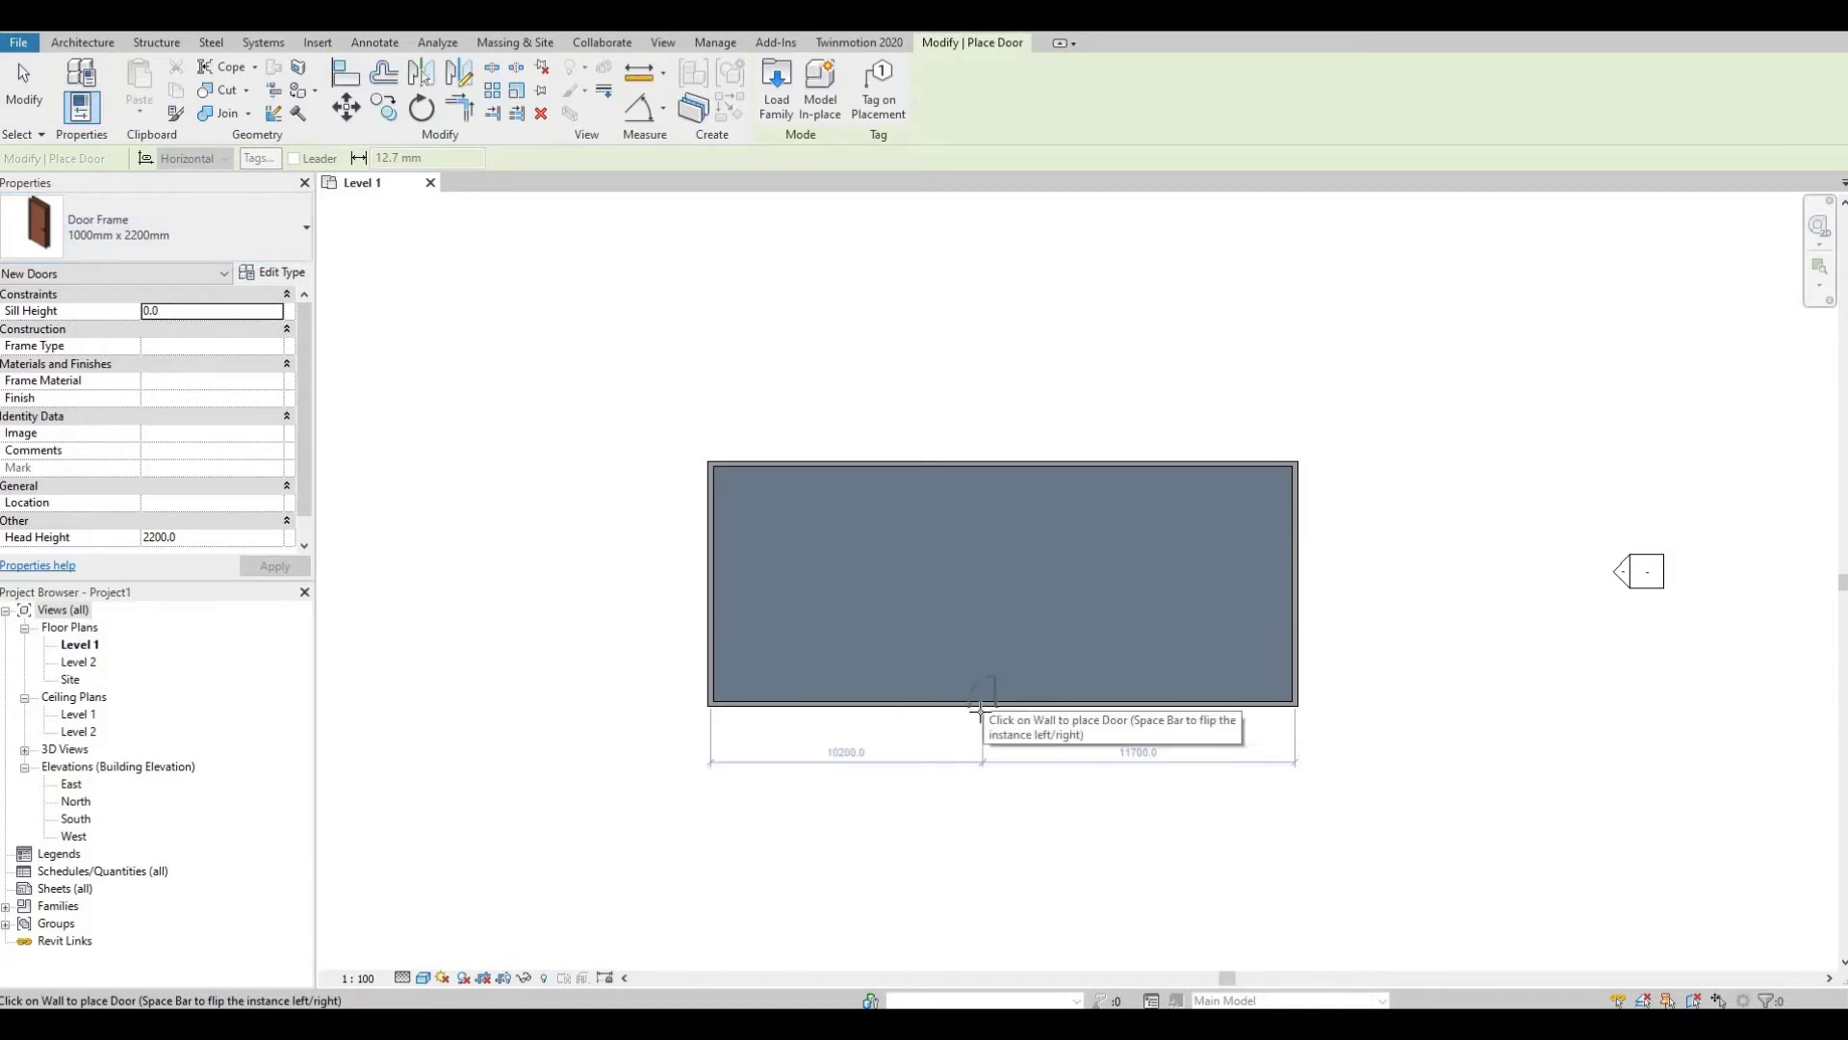
{"action": "left_click", "coordinate": [980, 712]}
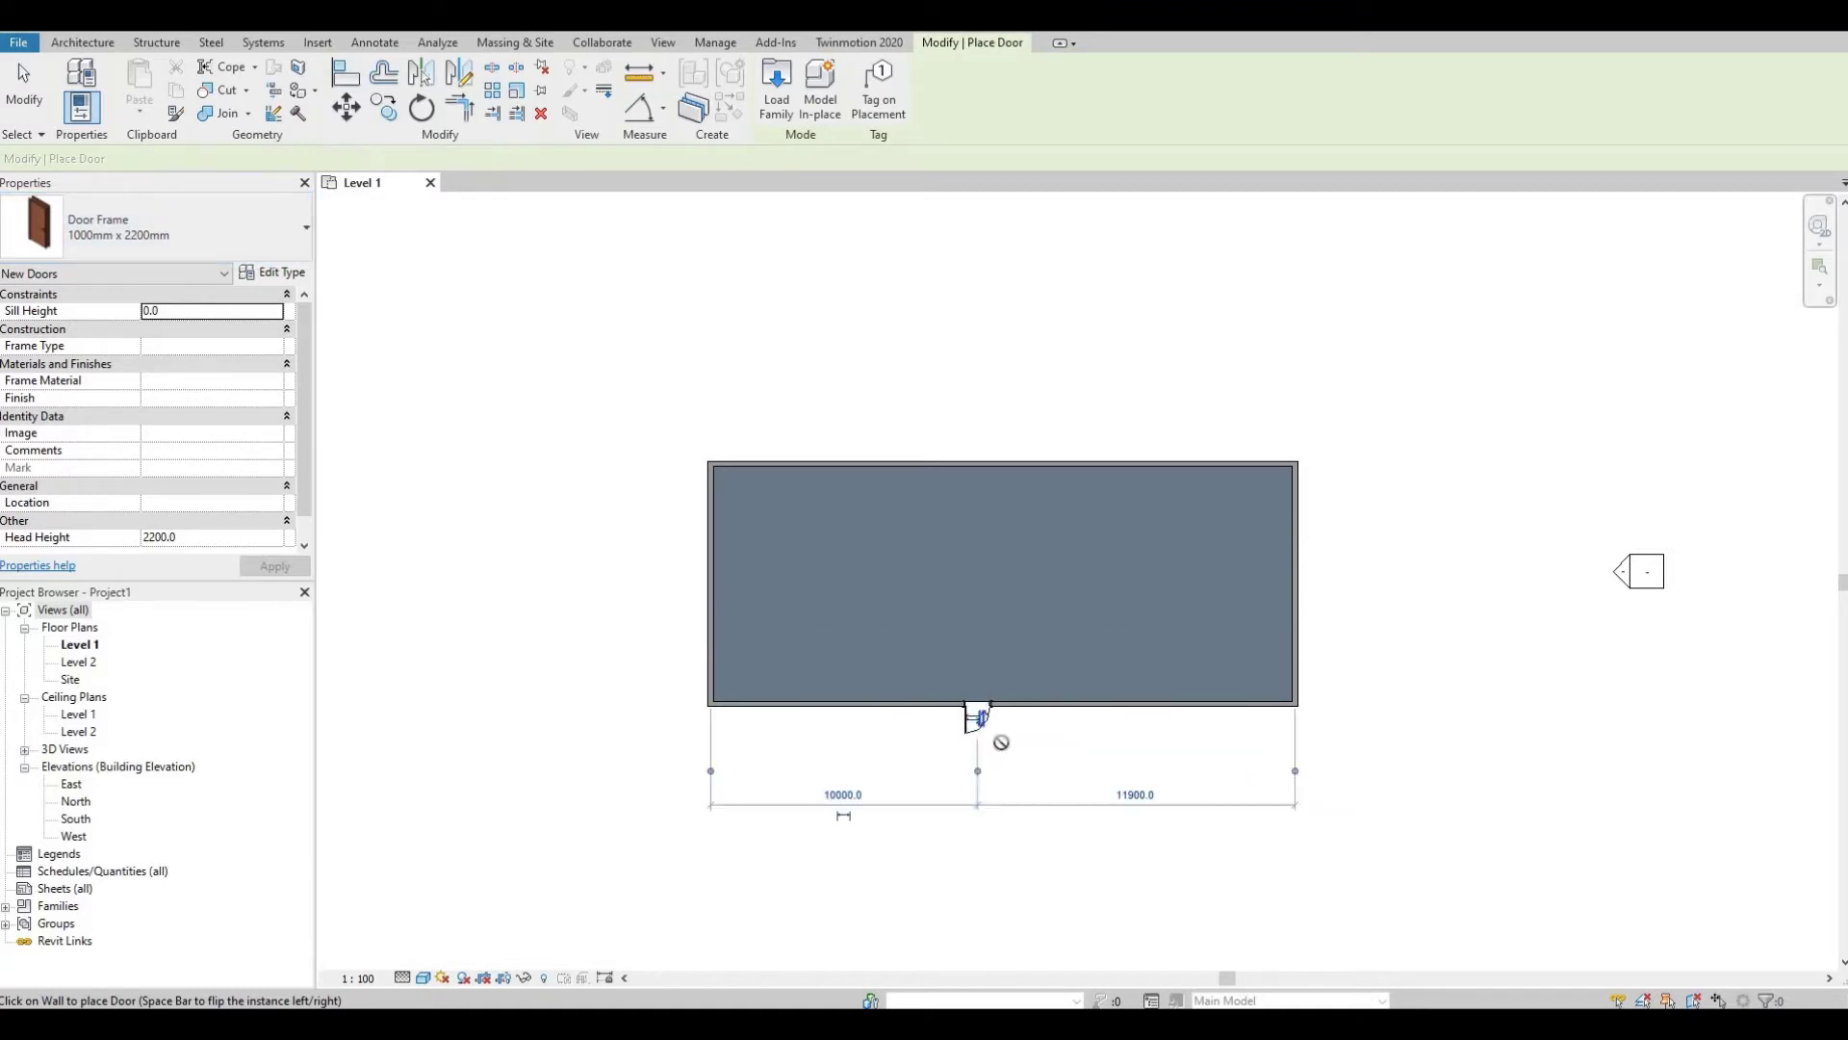
{"action": "scroll", "coordinate": [1011, 738], "scroll_direction": "up", "scroll_amount": 3}
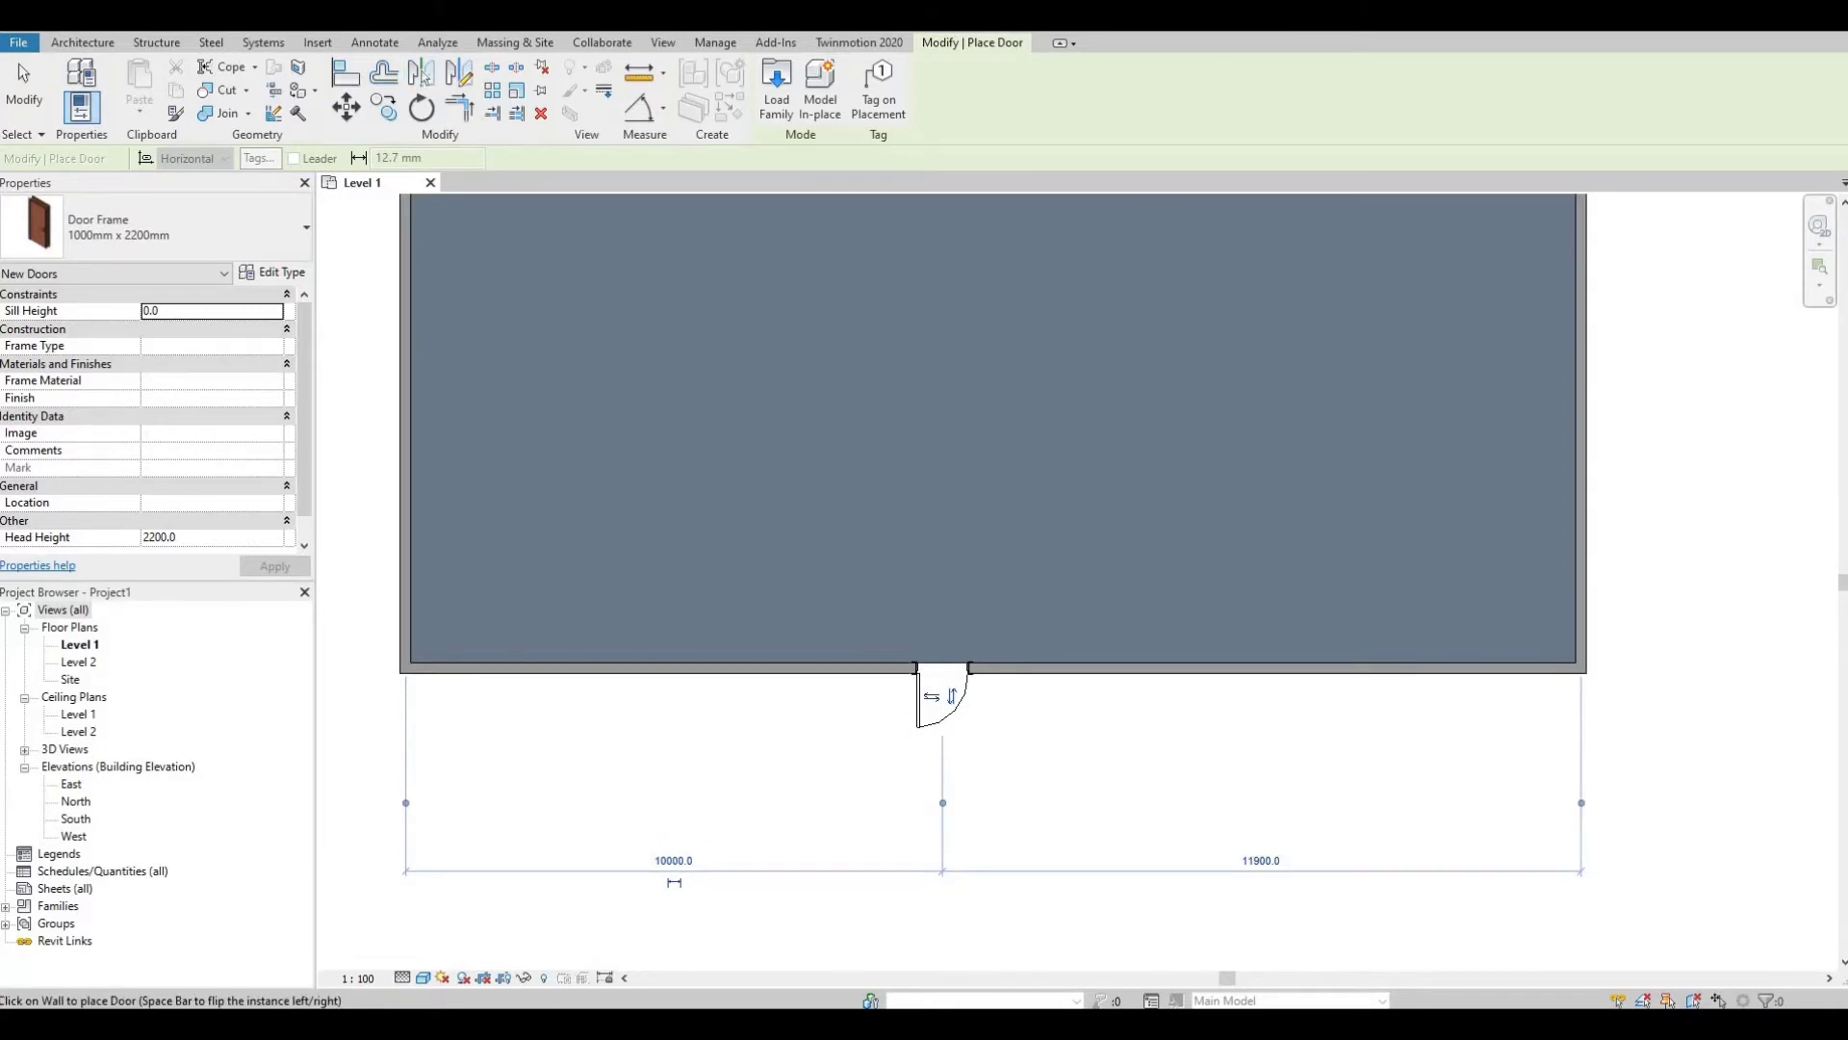
- Show the building in 3D and open the placed Door Frame family for editing
{"action": "left_click", "coordinate": [385, 15]}
{"action": "scroll", "coordinate": [945, 530], "scroll_direction": "up", "scroll_amount": 2}
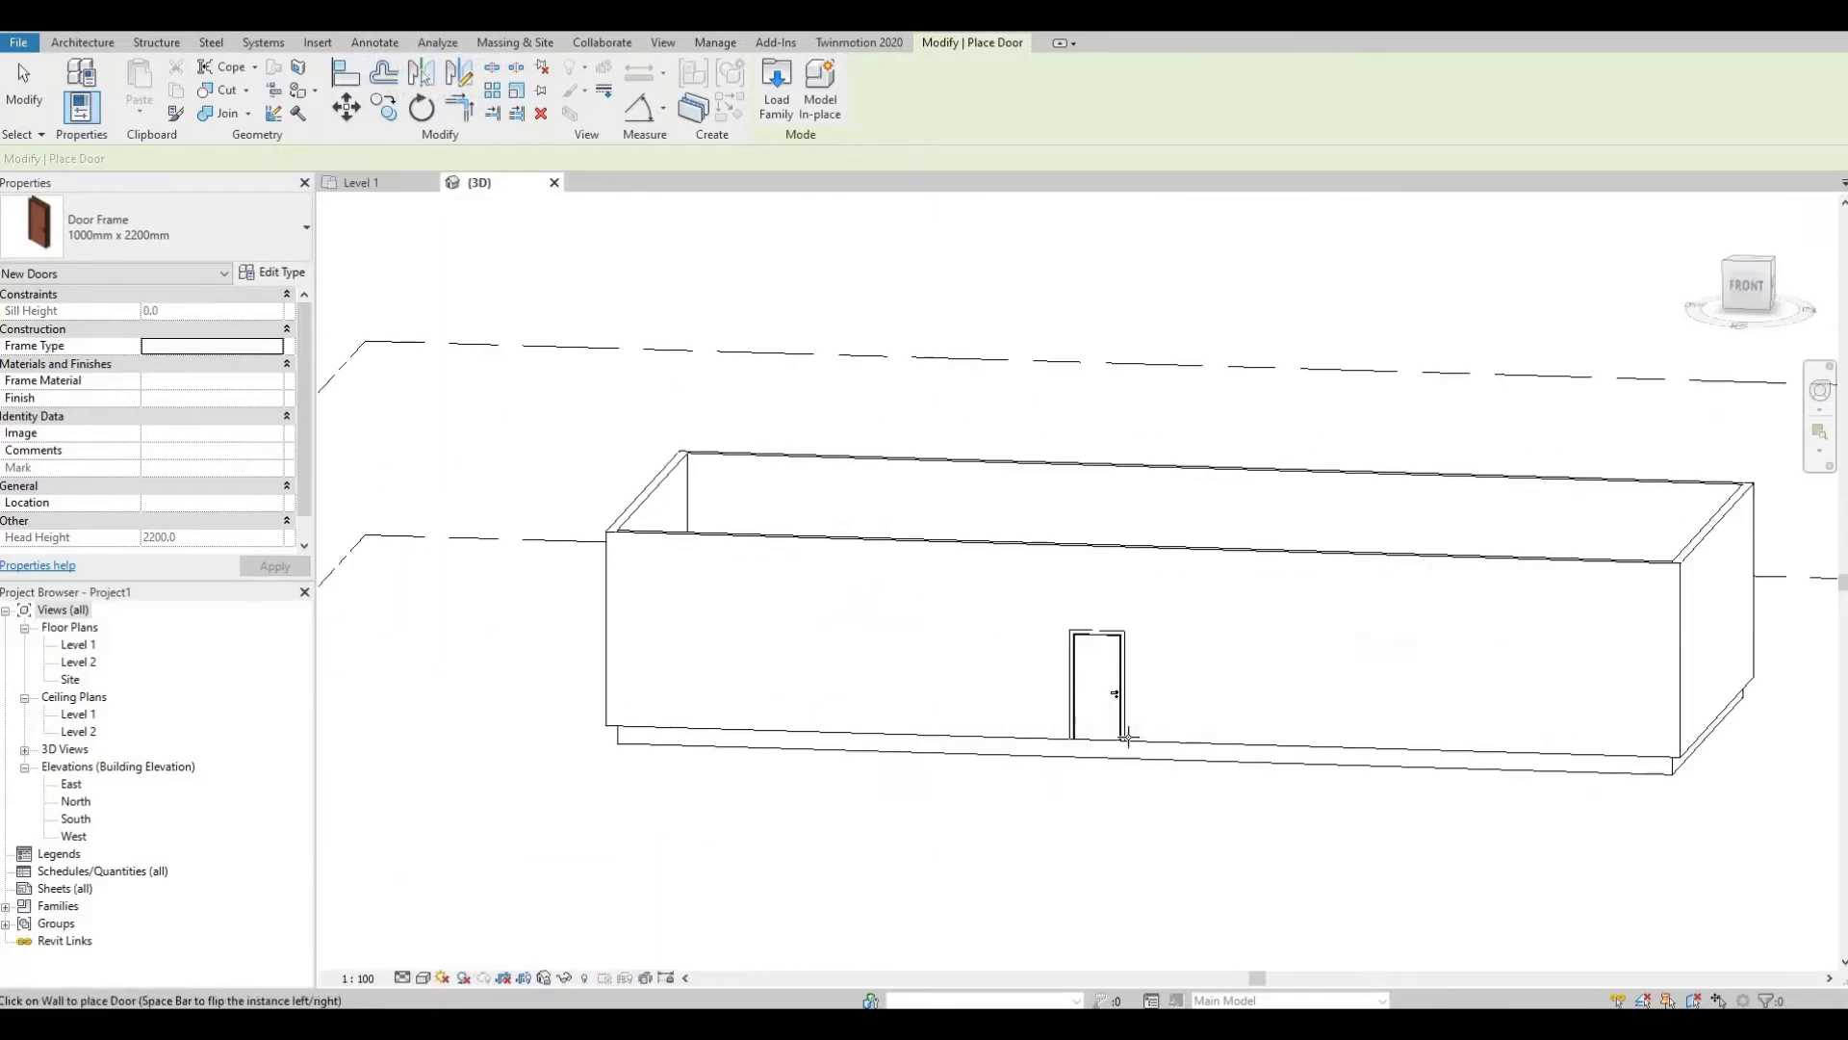
{"action": "left_click", "coordinate": [1126, 738]}
{"action": "key", "text": "Escape"}
{"action": "key", "text": "Escape"}
{"action": "scroll", "coordinate": [1071, 673], "scroll_direction": "up", "scroll_amount": 3}
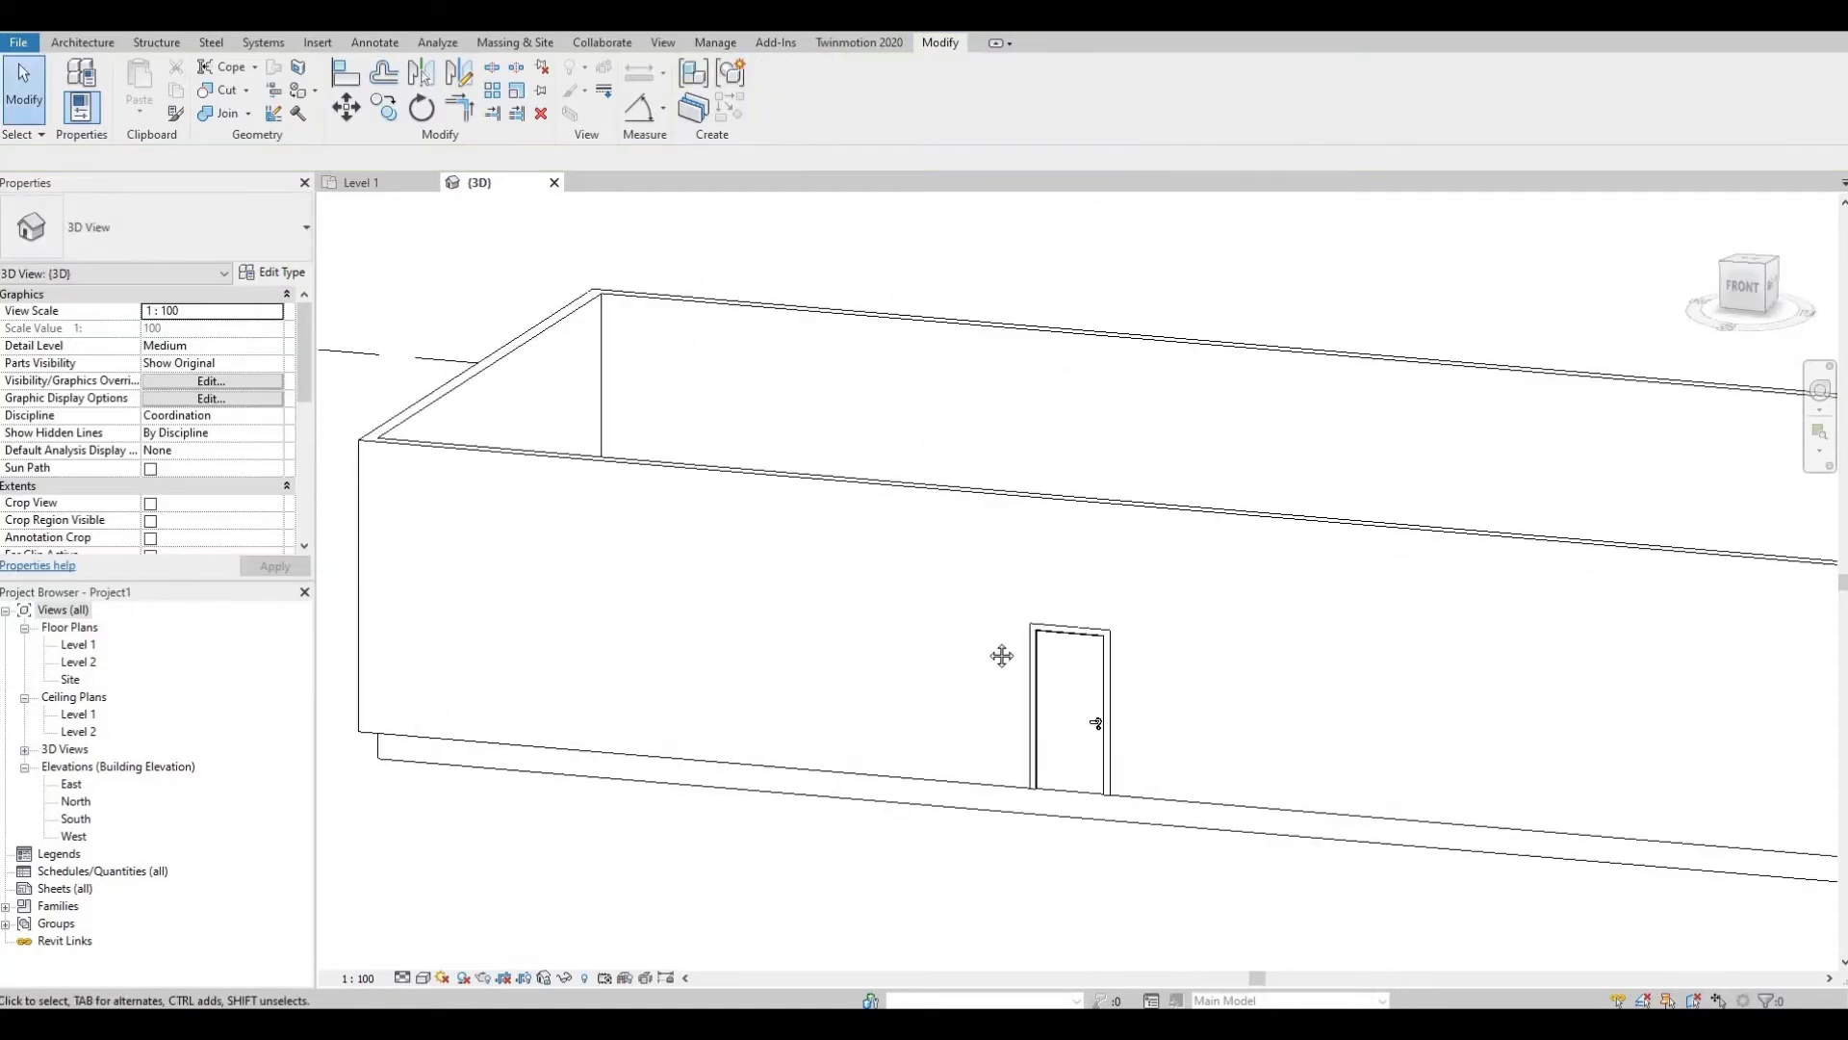
{"action": "middle_click_drag", "start_coordinate": [1002, 655], "coordinate": [897, 601]}
{"action": "scroll", "coordinate": [976, 588], "scroll_direction": "up", "scroll_amount": 2}
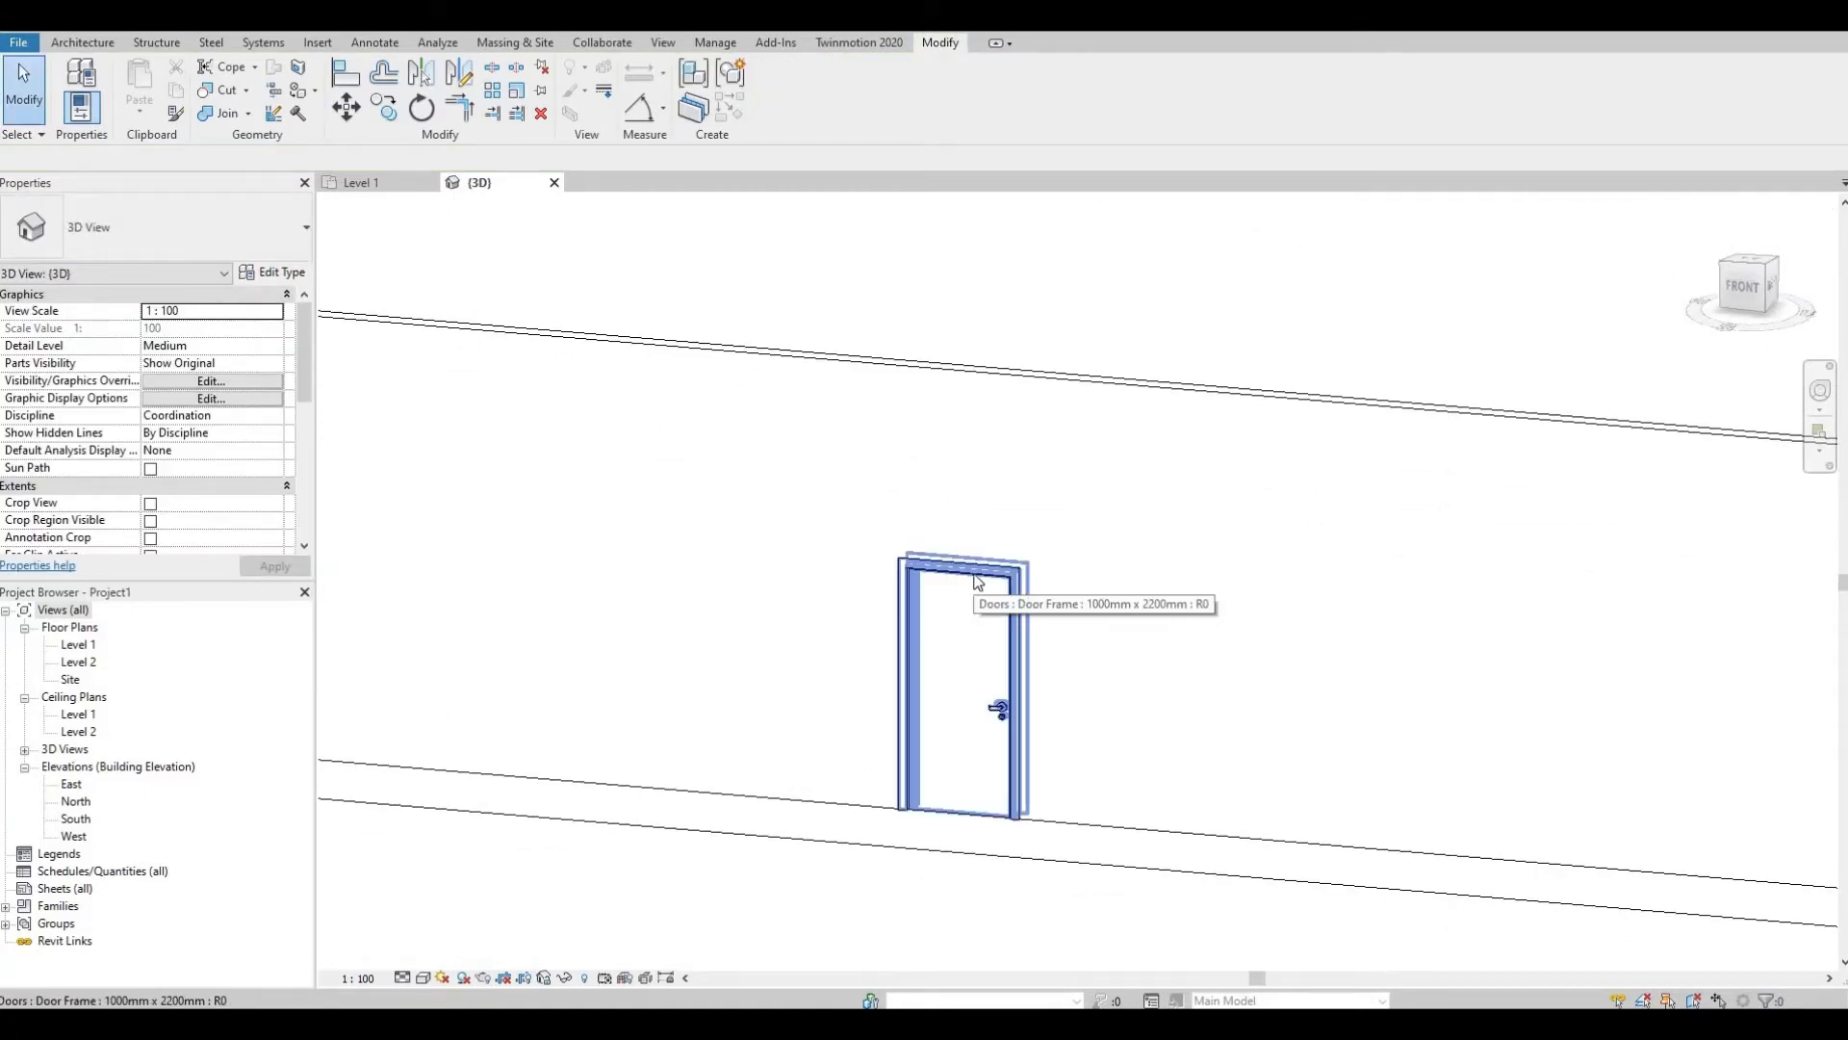
{"action": "left_click", "coordinate": [974, 575]}
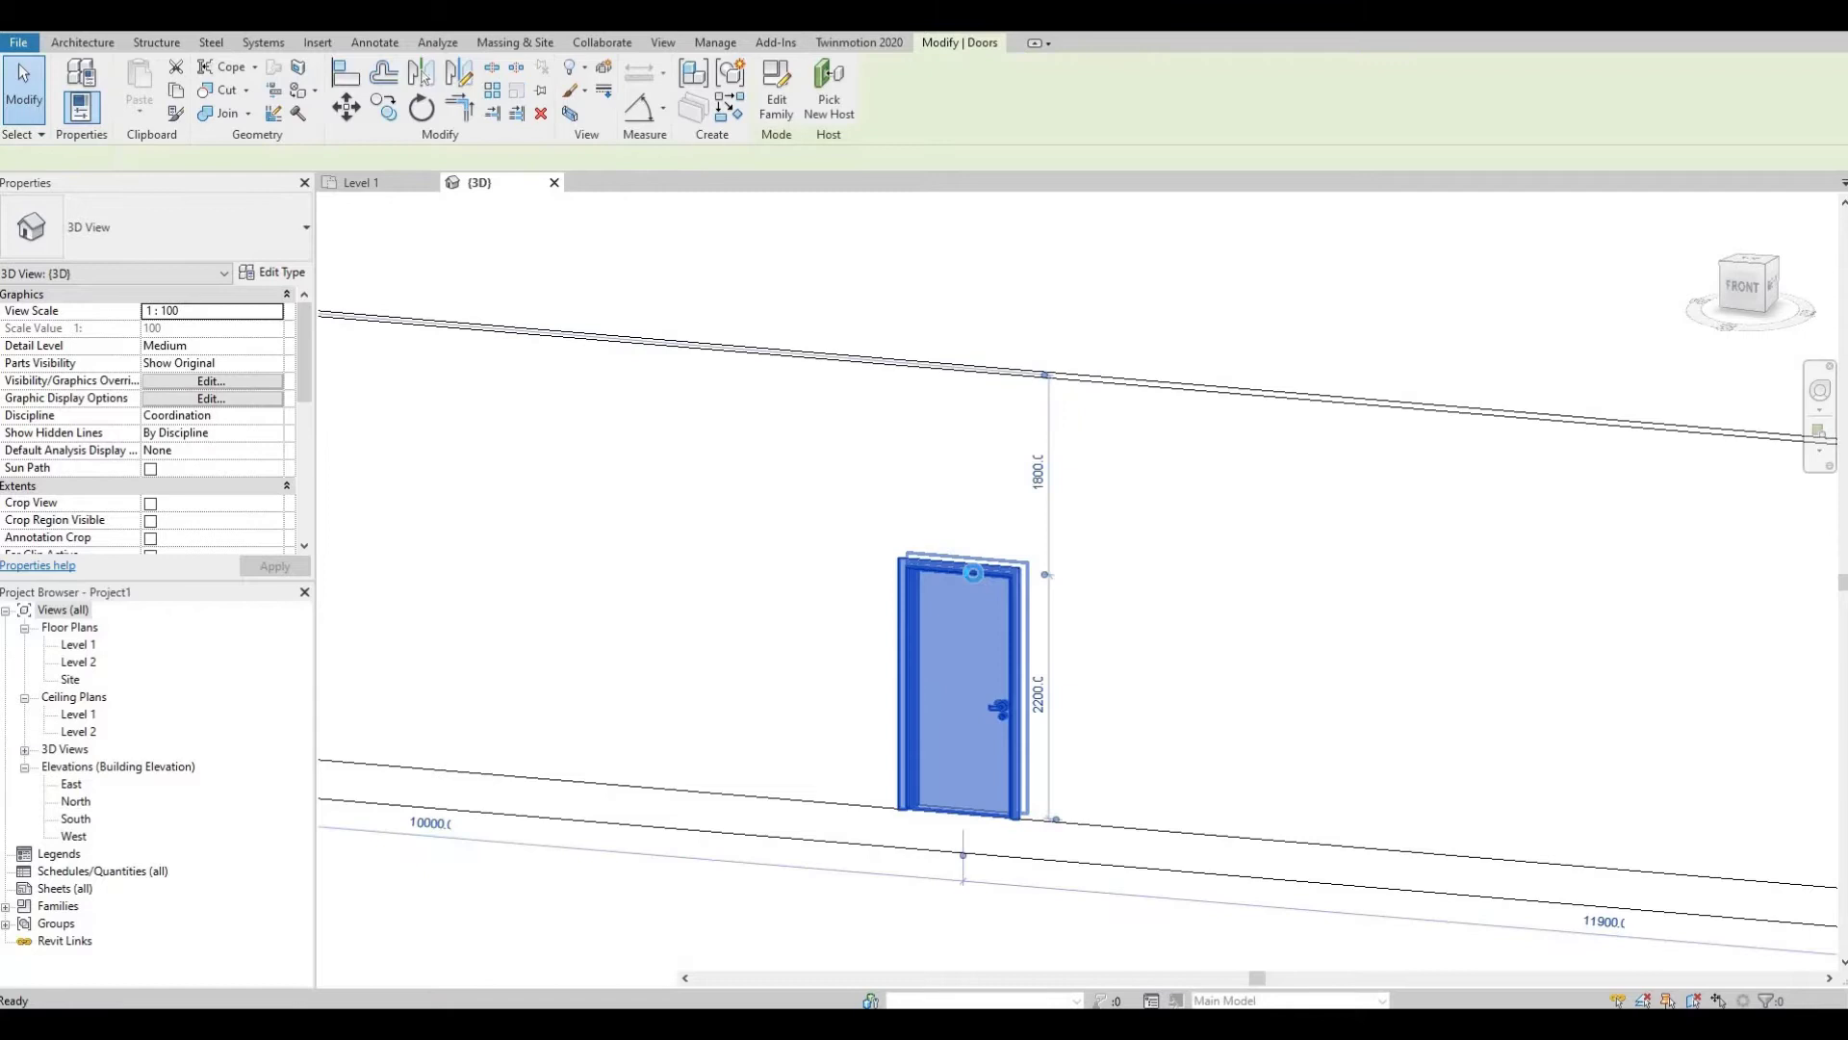
{"action": "double_click", "coordinate": [973, 573]}
{"action": "middle_click_drag", "start_coordinate": [1002, 708], "coordinate": [1111, 597], "text": "shift"}
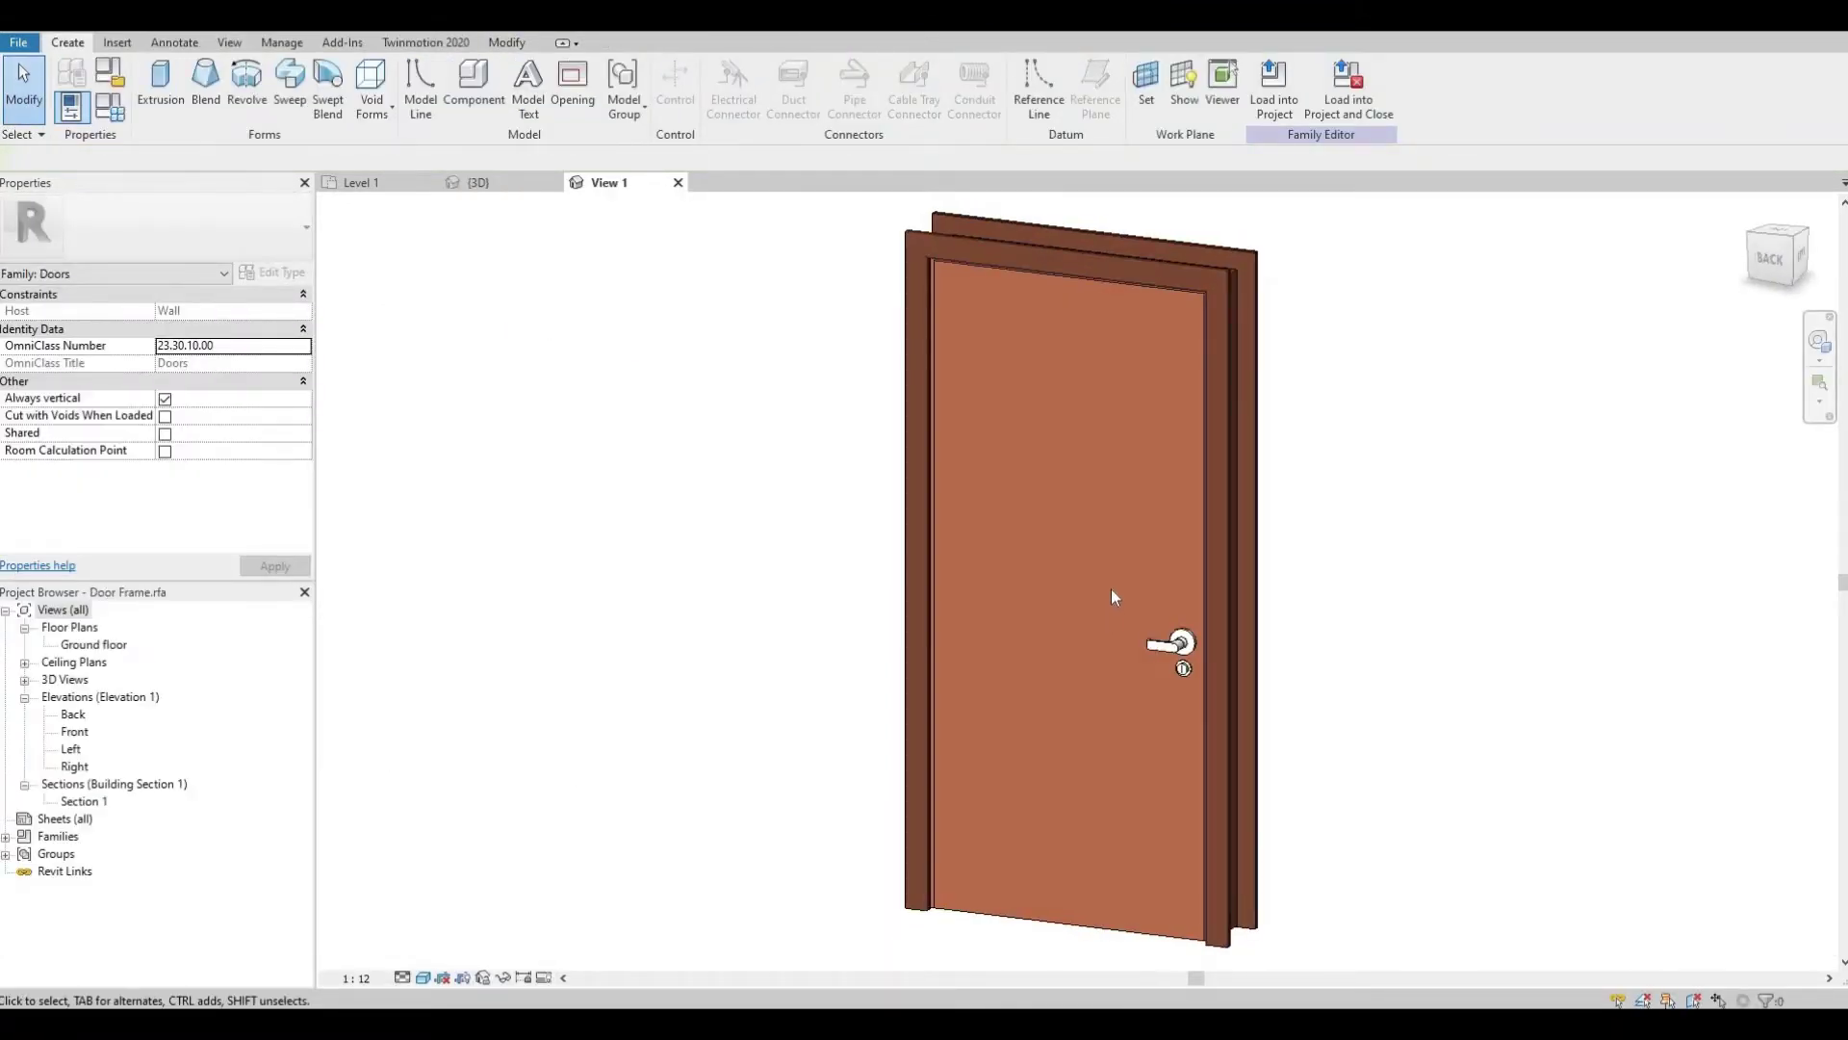
- Delete the door panel, the handles and the lock cylinders from the Door Frame family, keeping only the frame
{"action": "left_click", "coordinate": [1058, 926]}
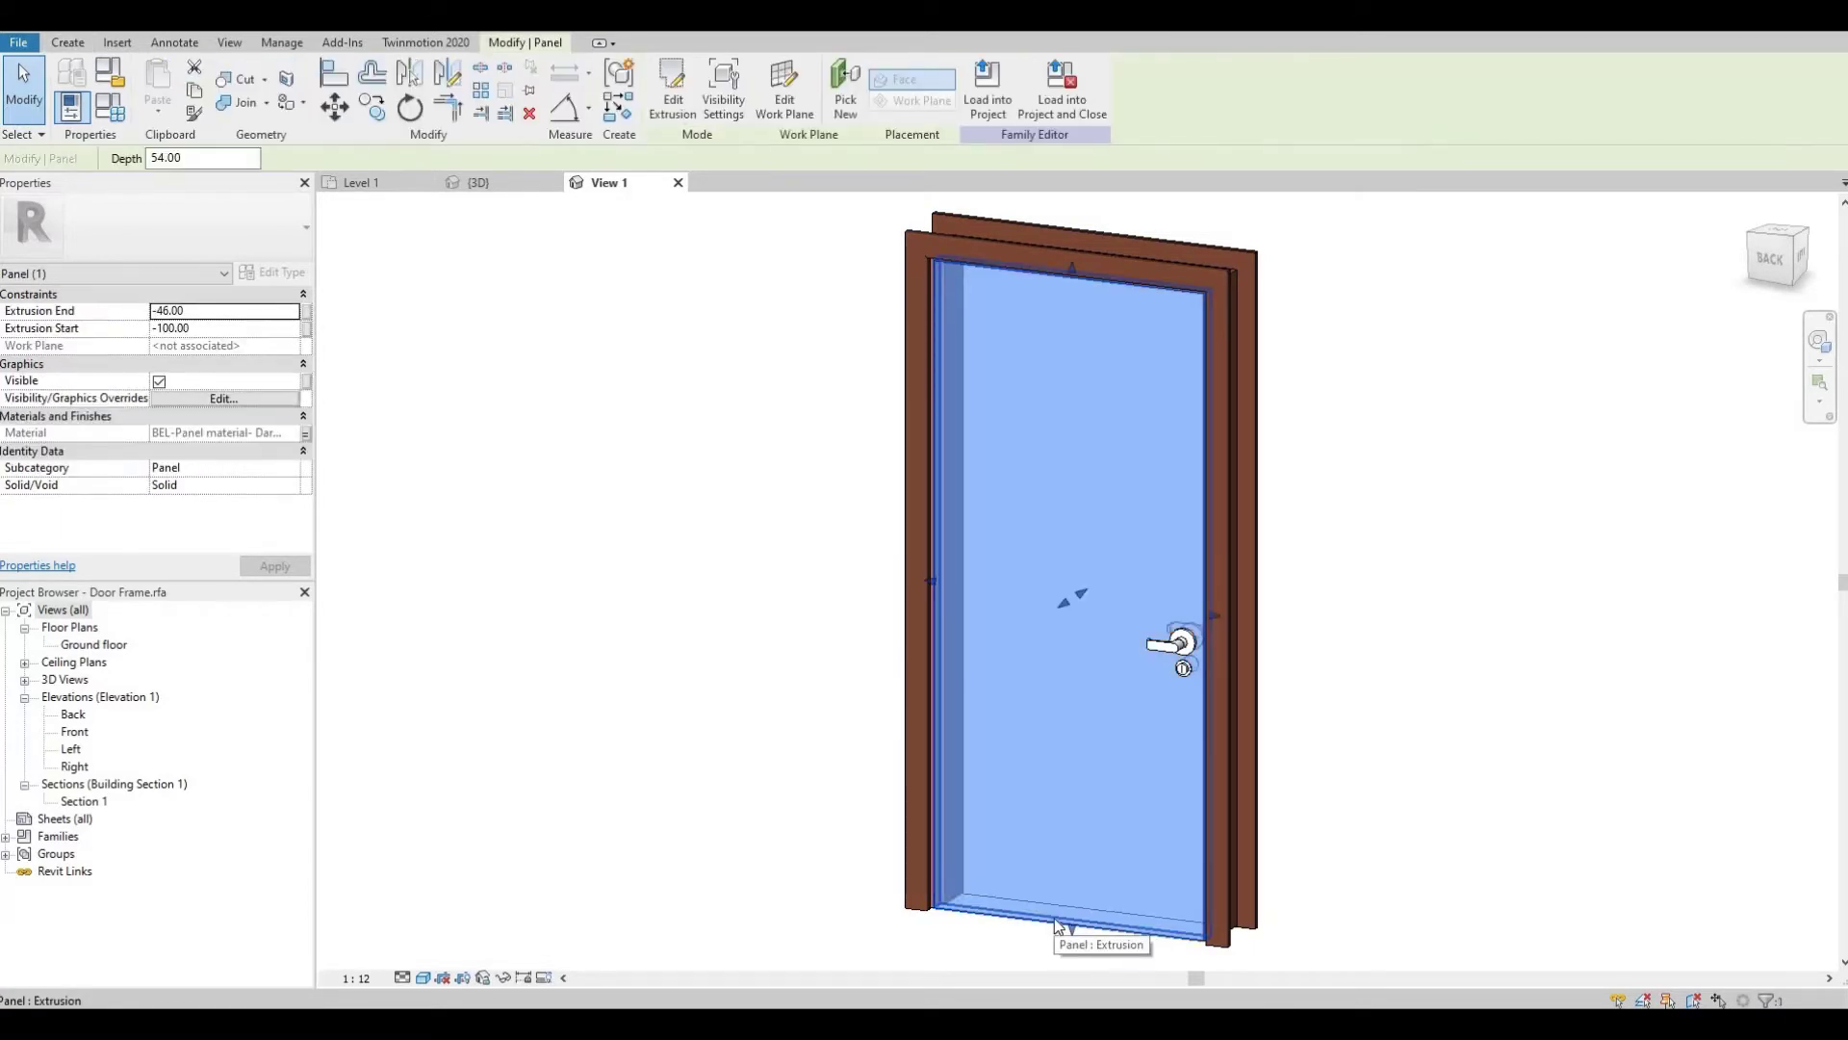
{"action": "key", "text": "Delete"}
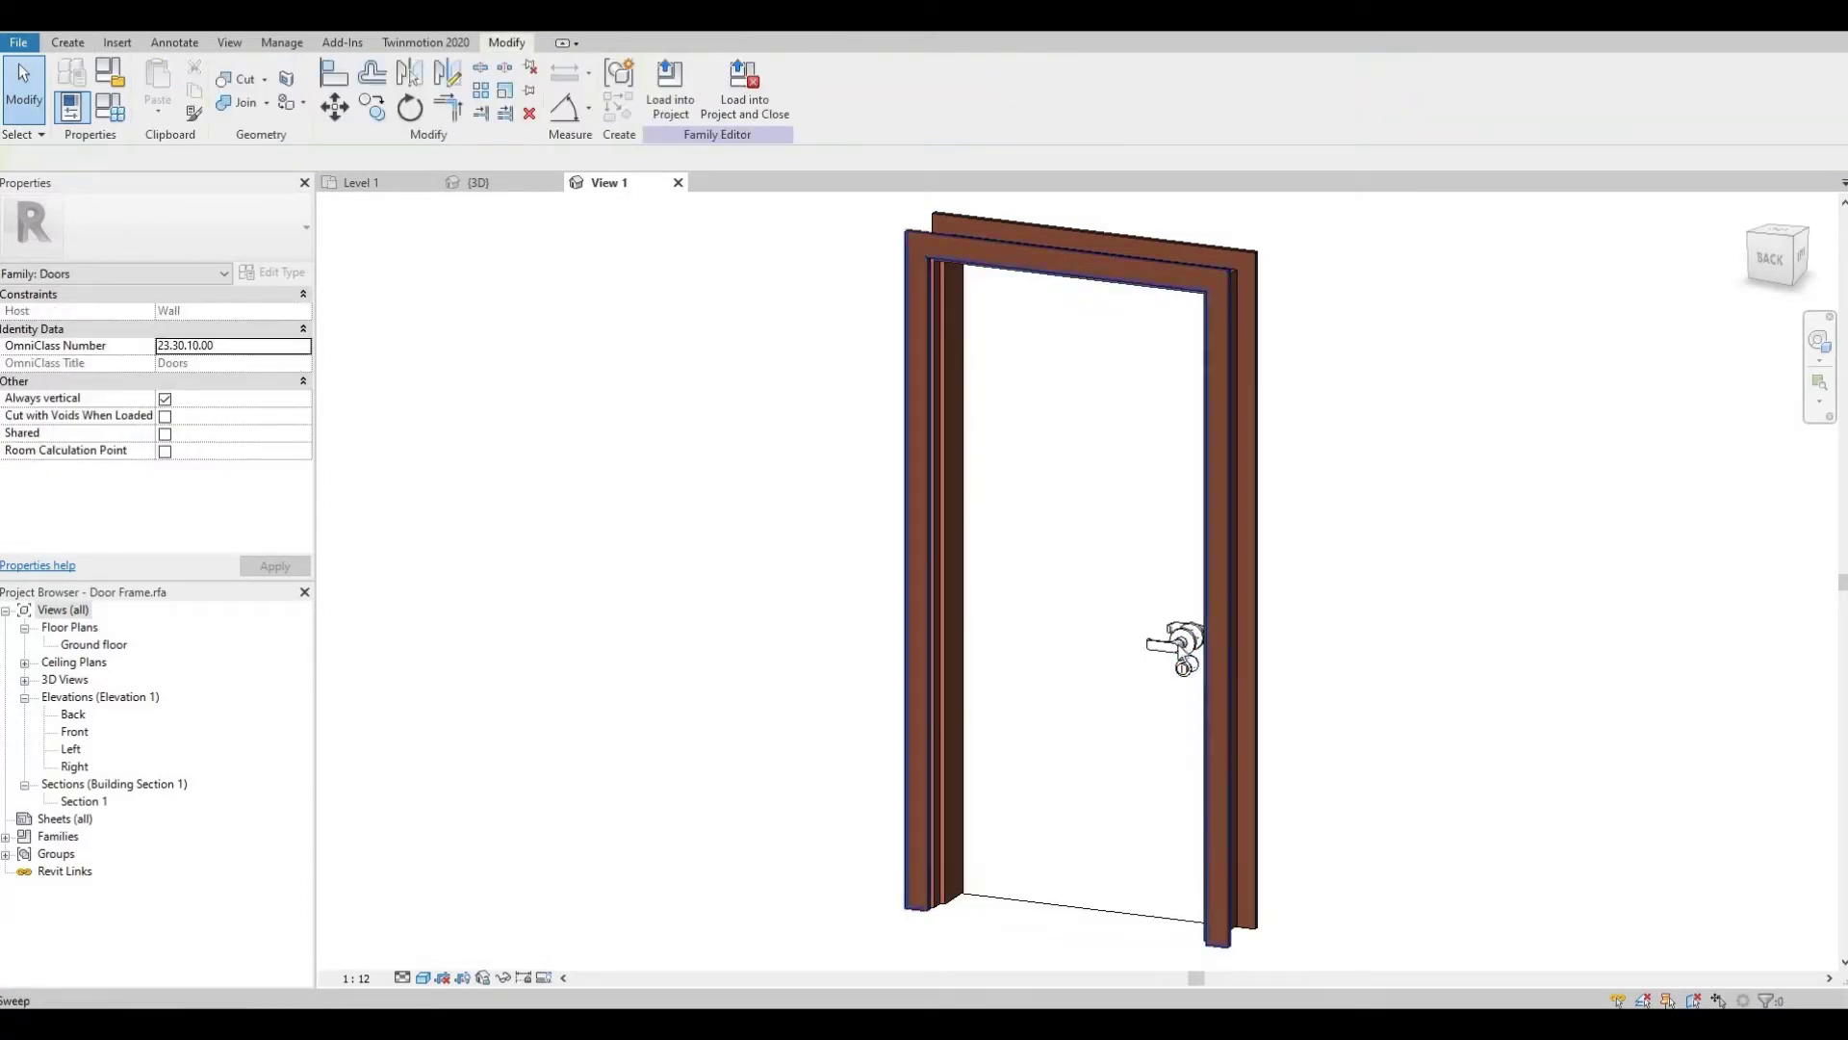
{"action": "left_click", "coordinate": [1174, 643]}
{"action": "key", "text": "Delete"}
{"action": "left_click", "coordinate": [1179, 662]}
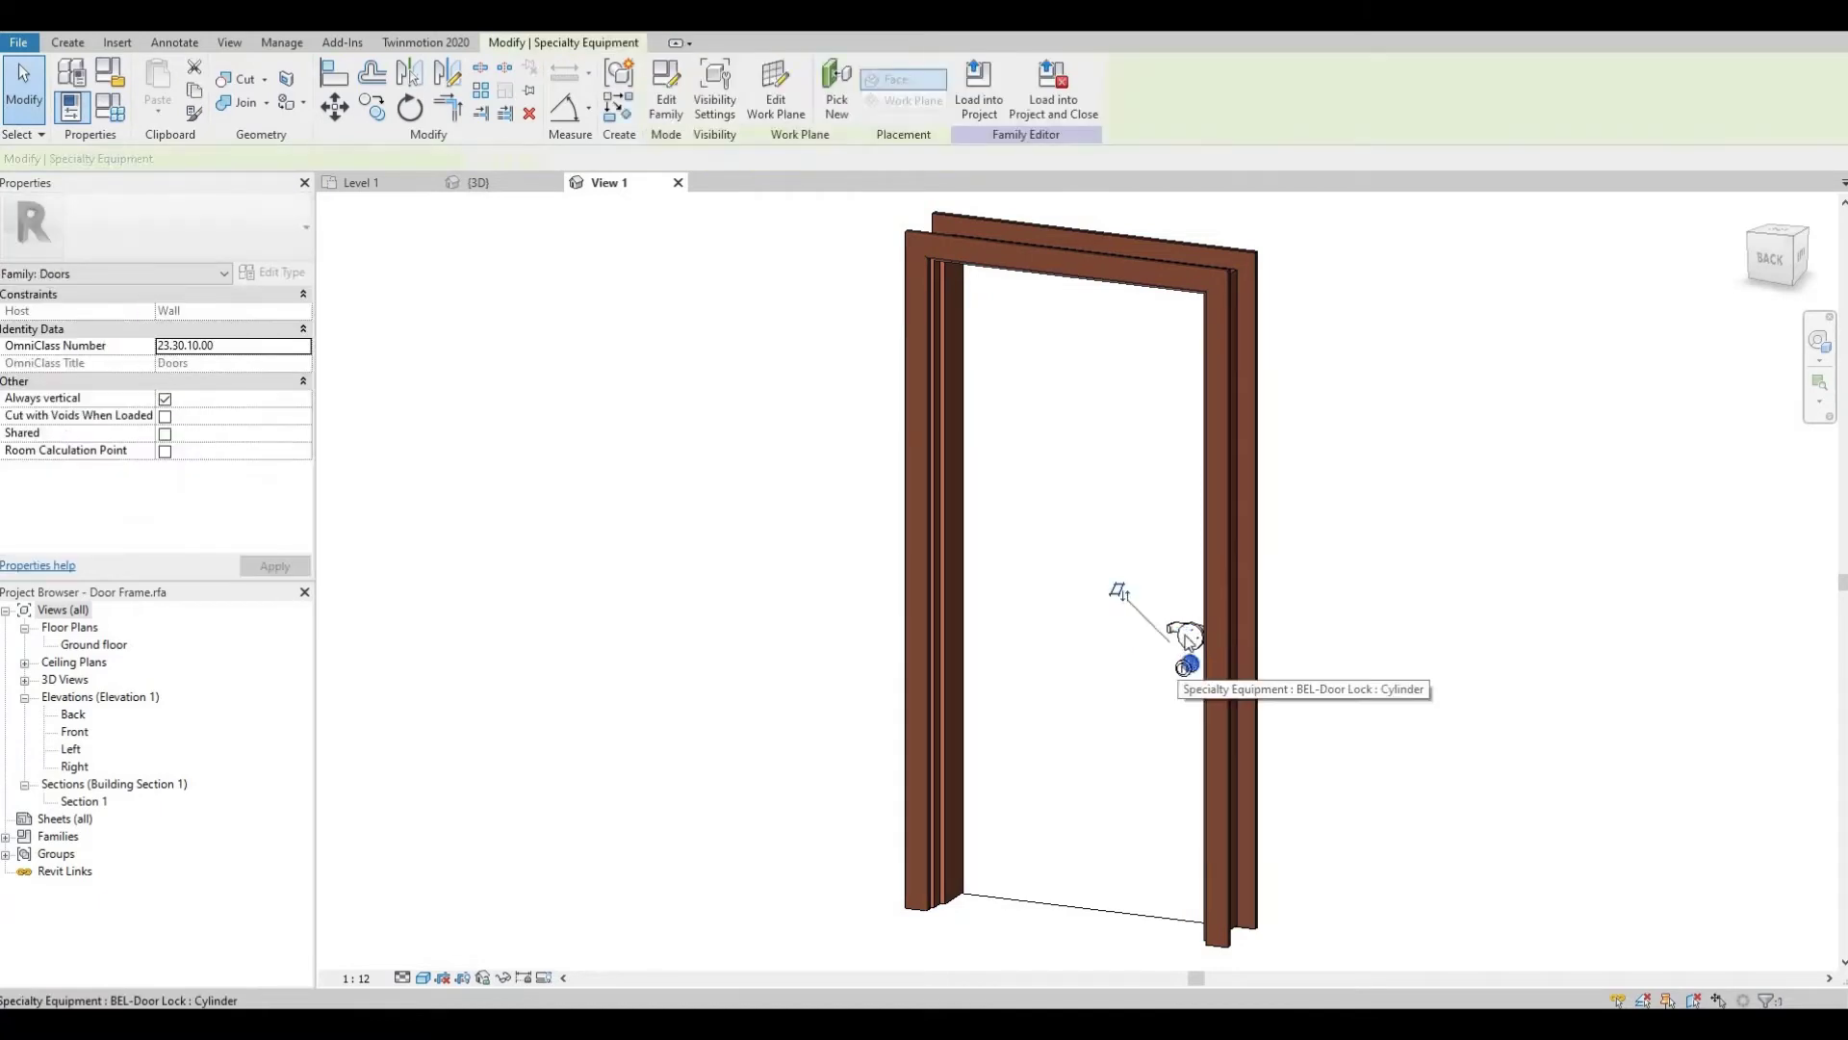
{"action": "key", "text": "Delete"}
{"action": "left_click", "coordinate": [1181, 633]}
{"action": "key", "text": "Delete"}
{"action": "middle_click_drag", "start_coordinate": [1100, 732], "coordinate": [1207, 652], "text": "shift"}
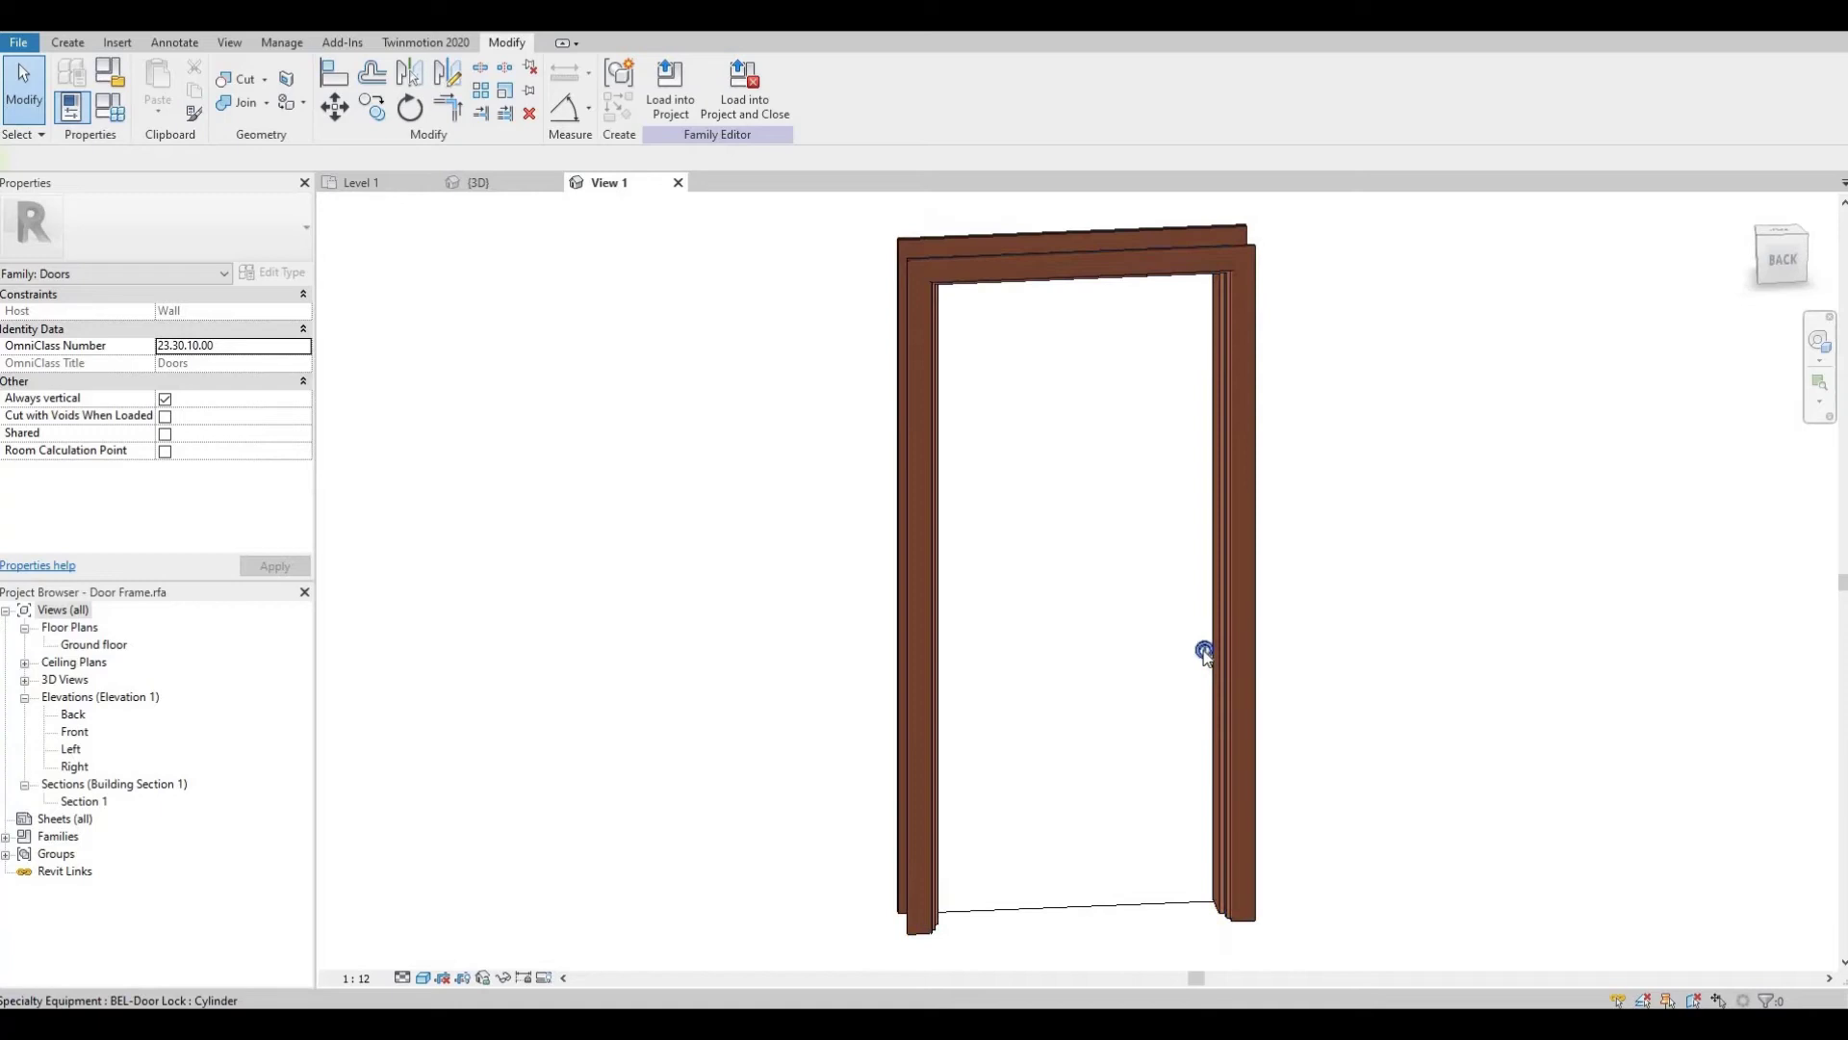
{"action": "left_click", "coordinate": [1204, 649]}
{"action": "key", "text": "Delete"}
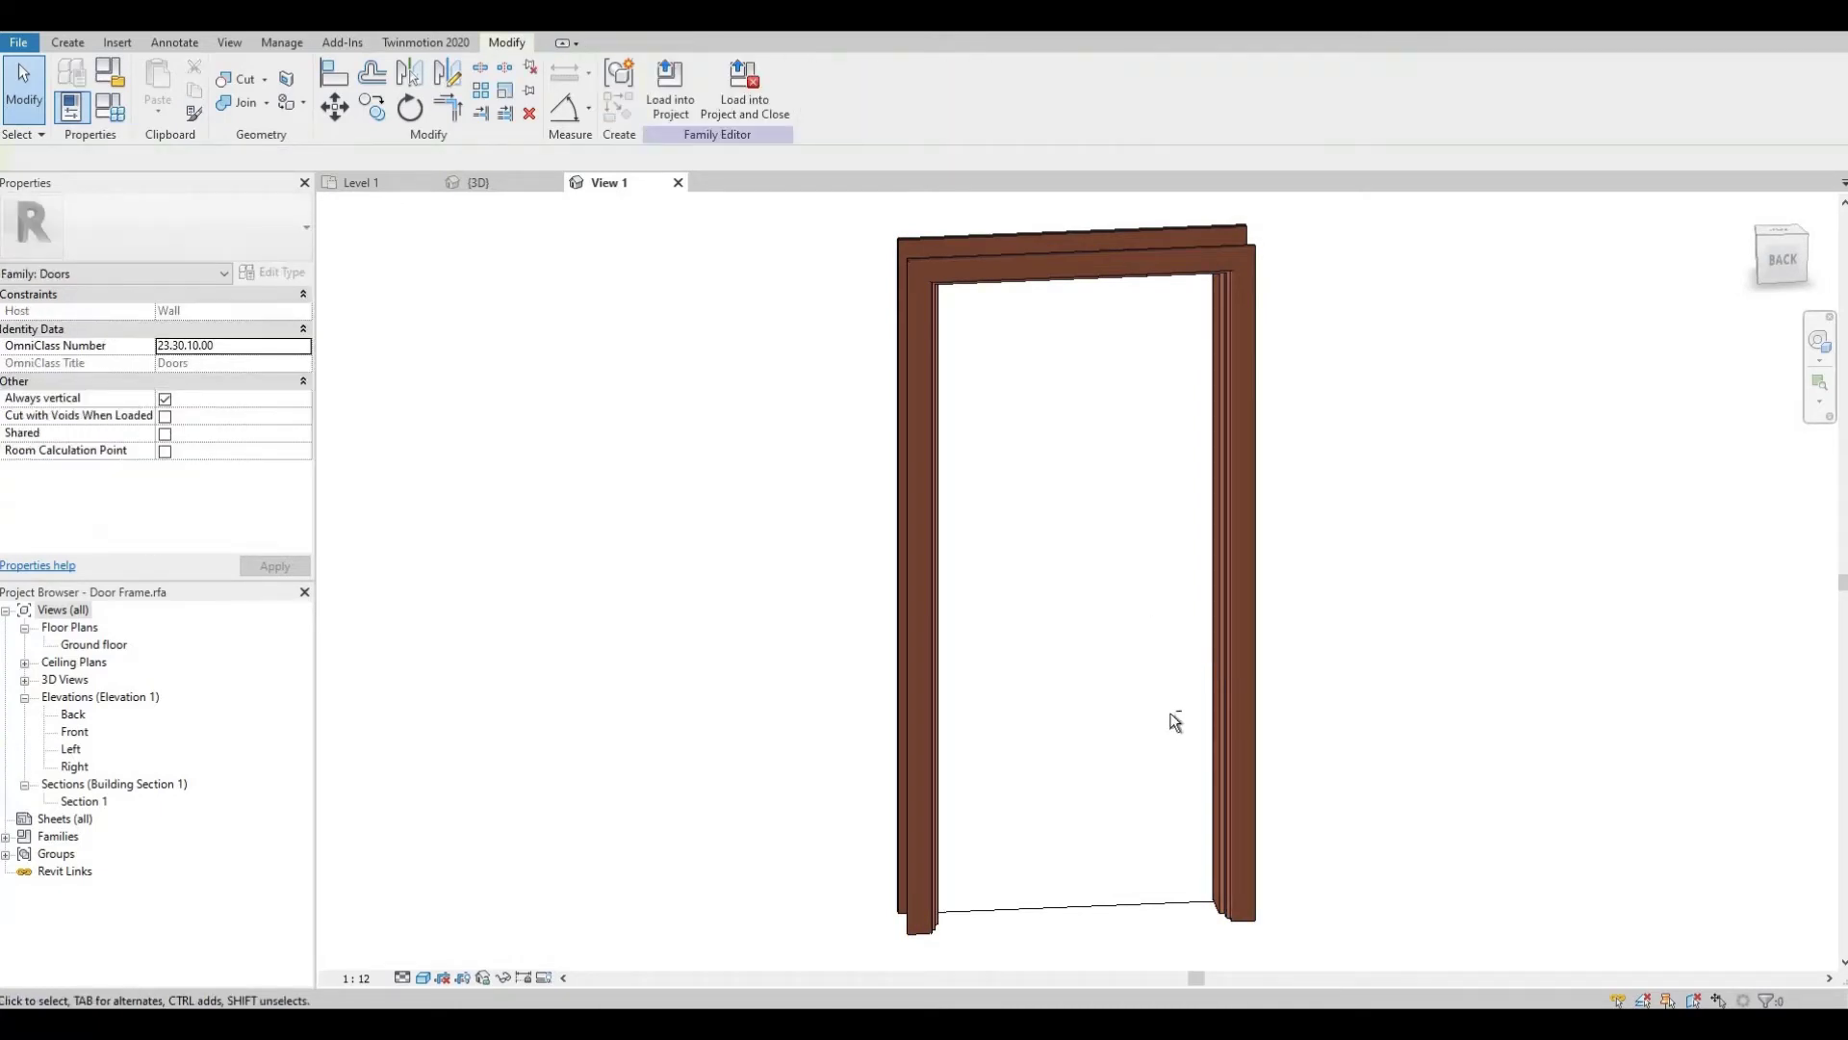
- Load the edited Door Frame family into the project, closing its editor and overwriting the existing version
{"action": "middle_click_drag", "start_coordinate": [1078, 697], "coordinate": [972, 695], "text": "shift"}
{"action": "left_click", "coordinate": [748, 105]}
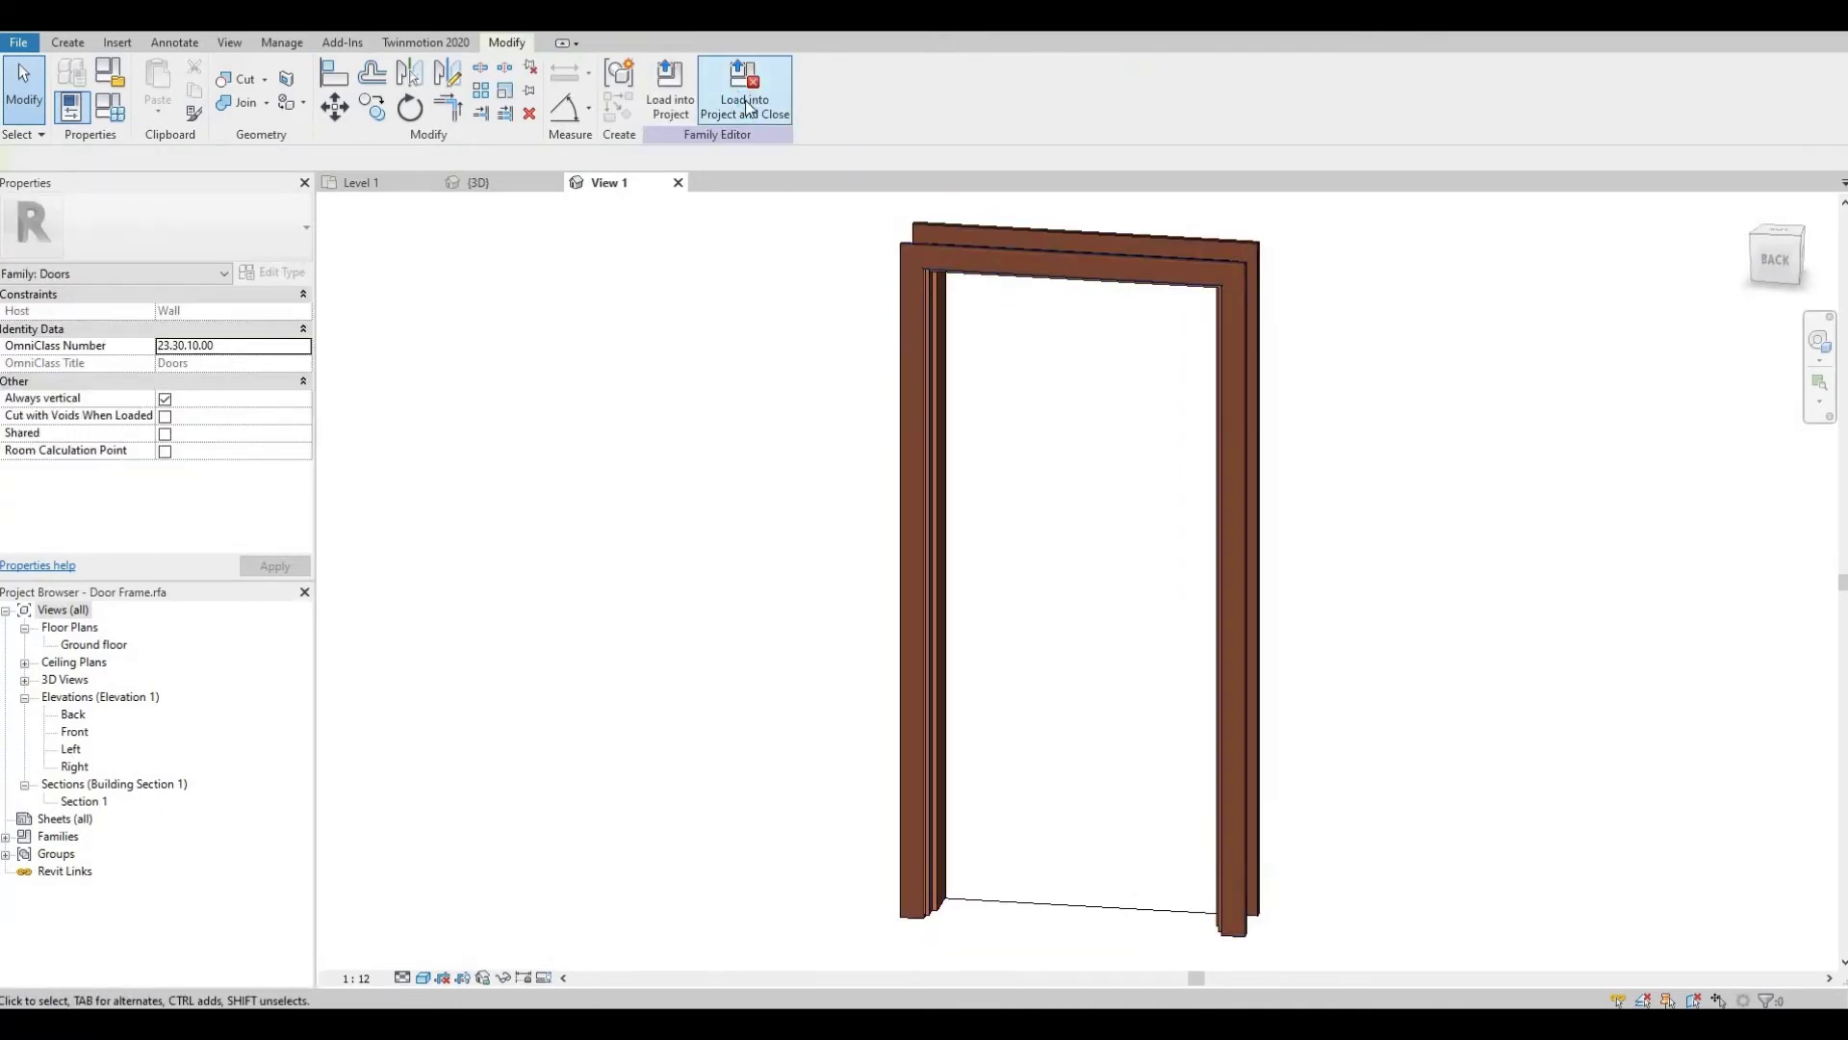
{"action": "left_click", "coordinate": [904, 531]}
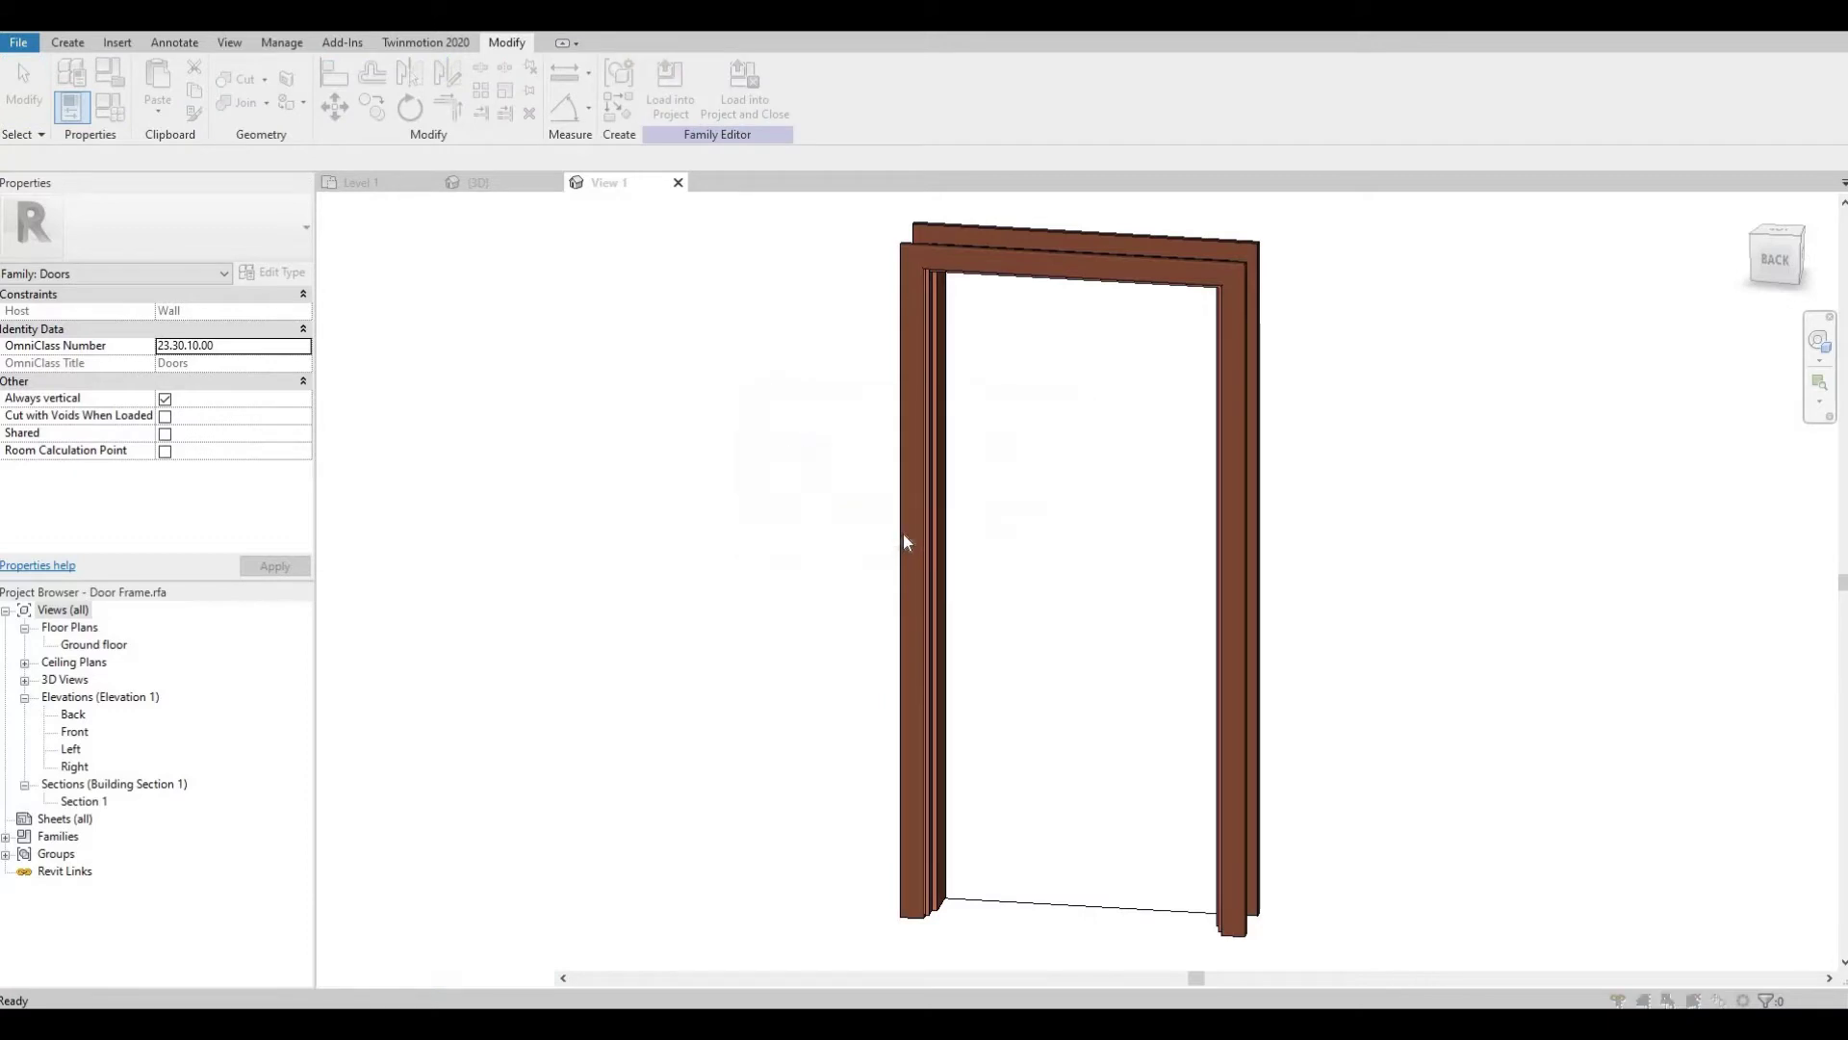
{"action": "left_click", "coordinate": [903, 534]}
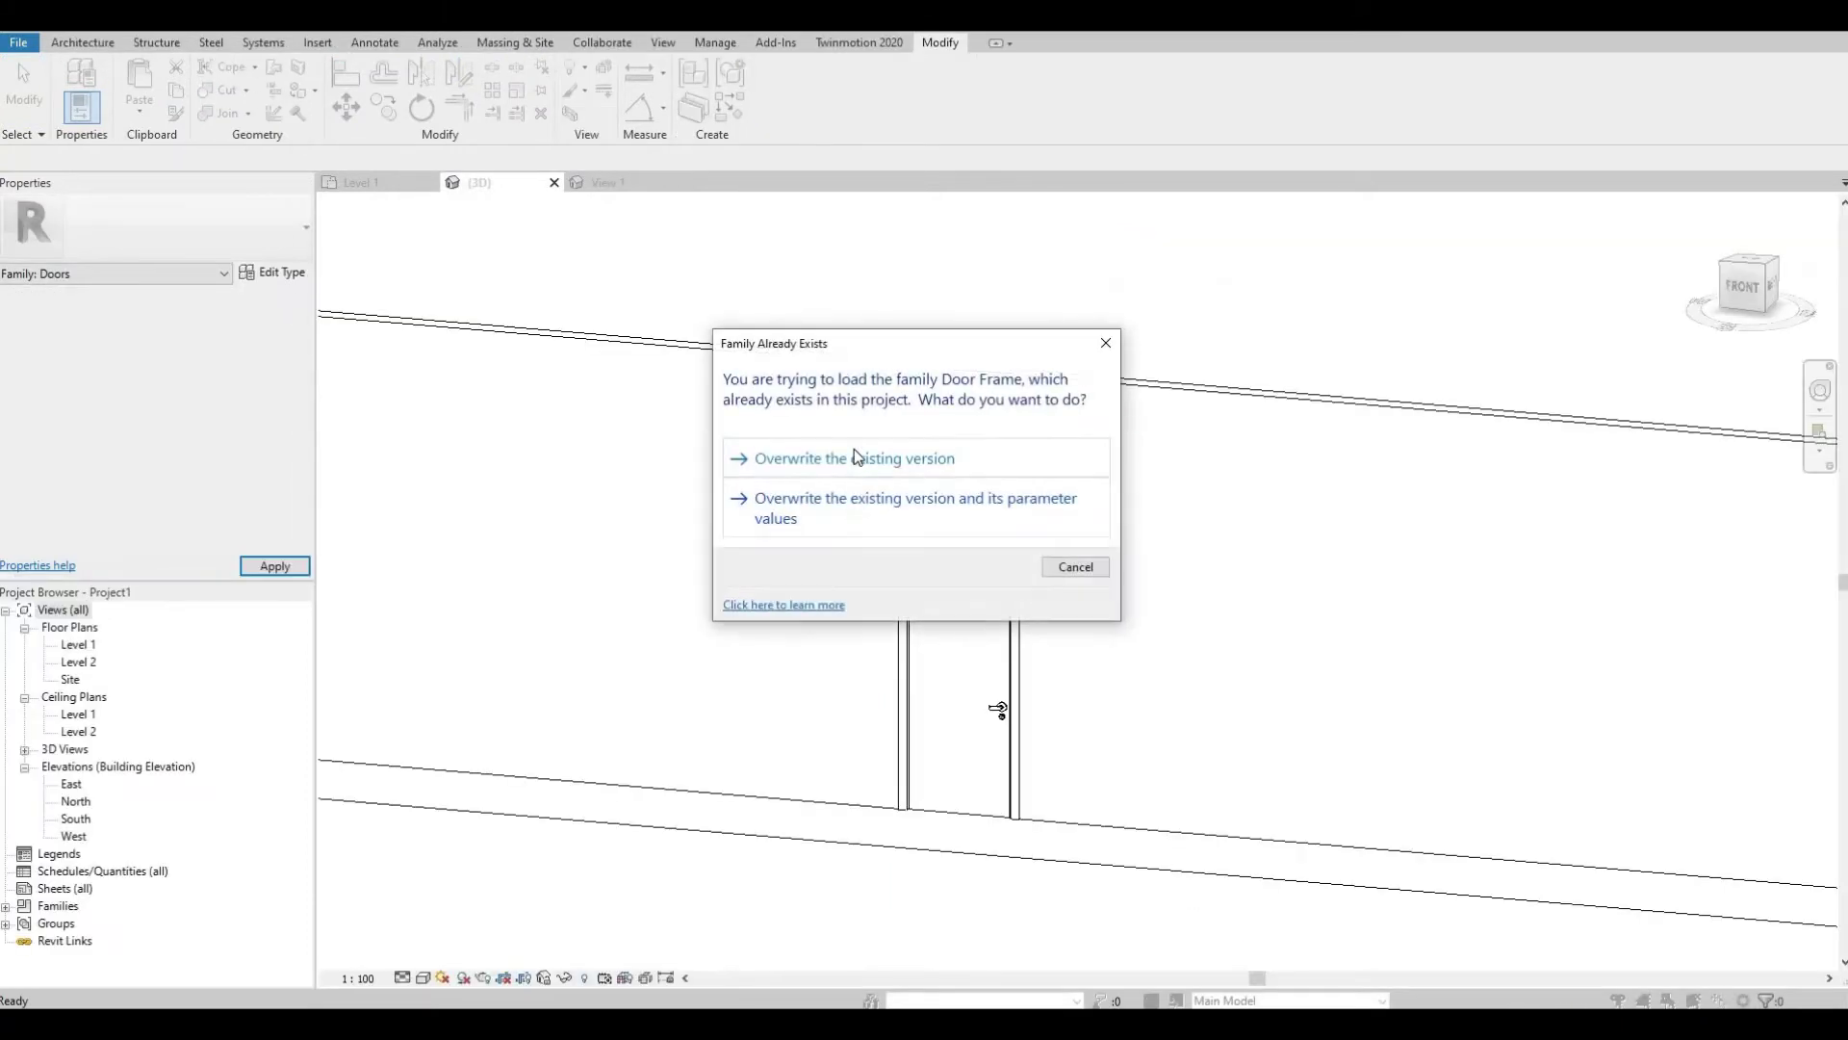
{"action": "left_click", "coordinate": [851, 456]}
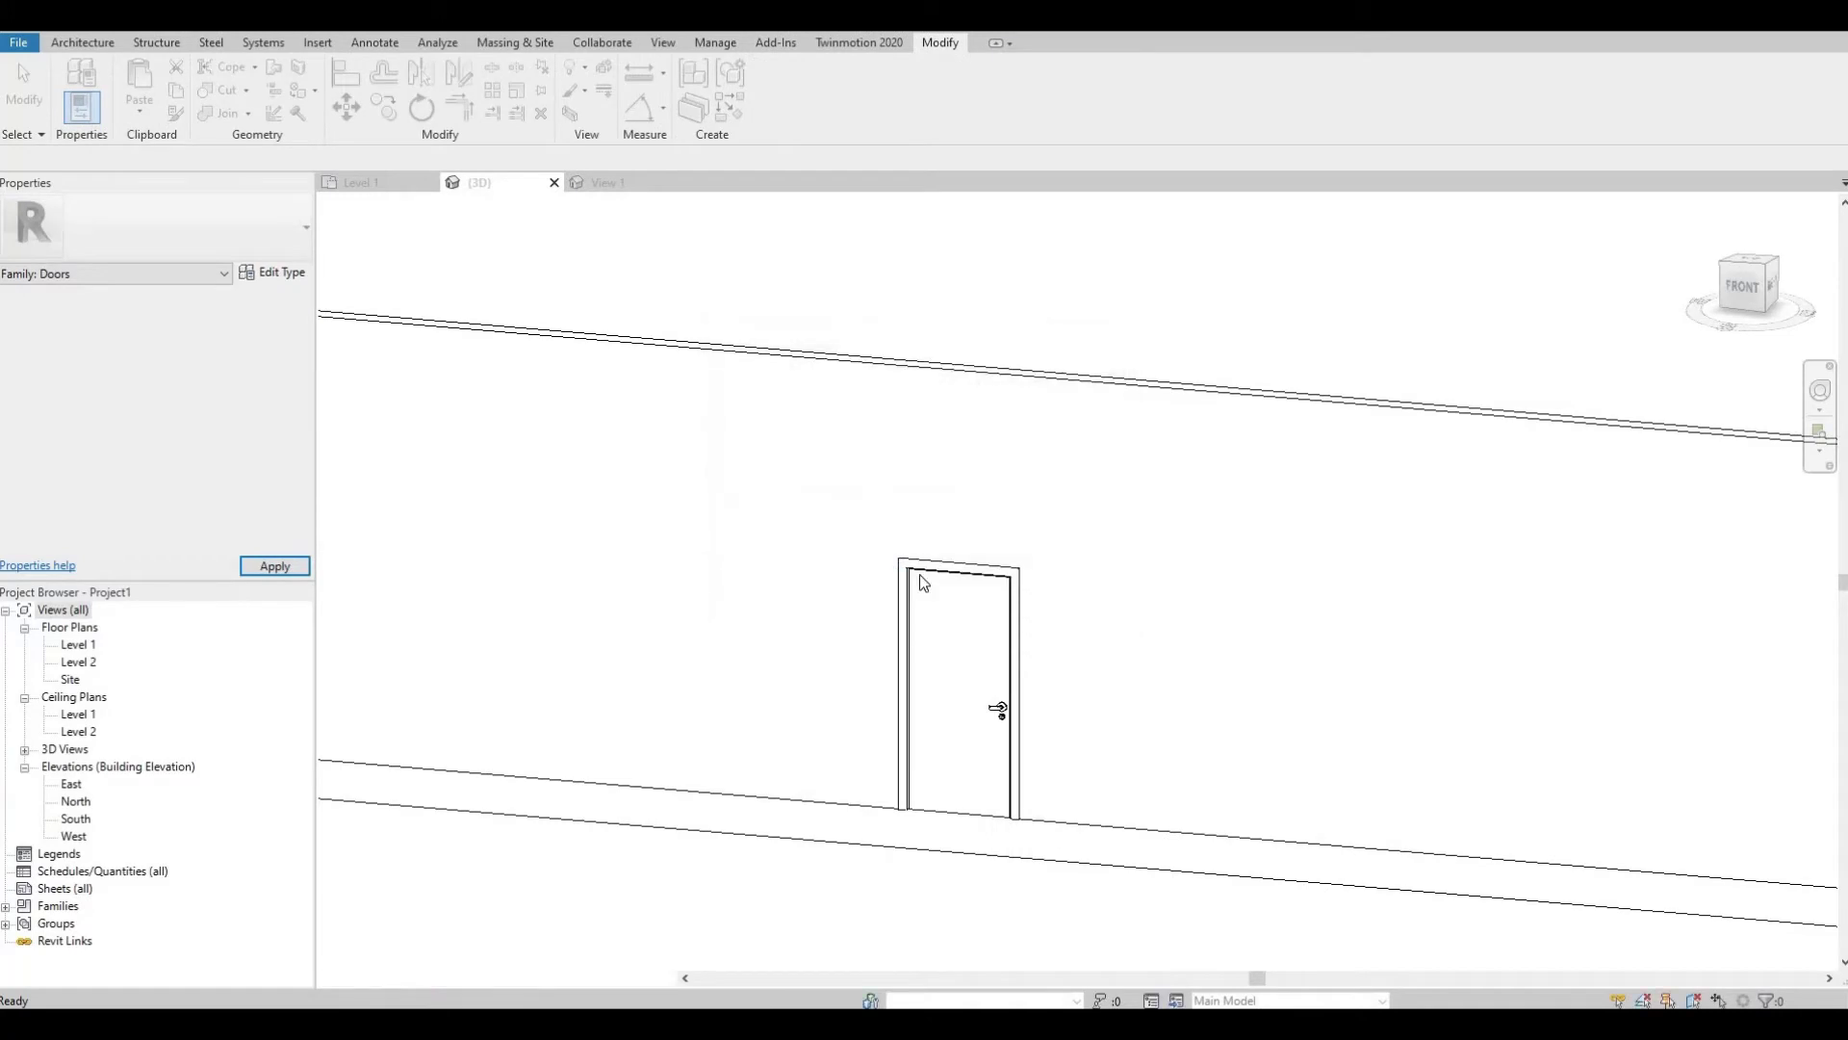
{"action": "middle_click_drag", "start_coordinate": [948, 724], "coordinate": [869, 531], "text": "shift"}
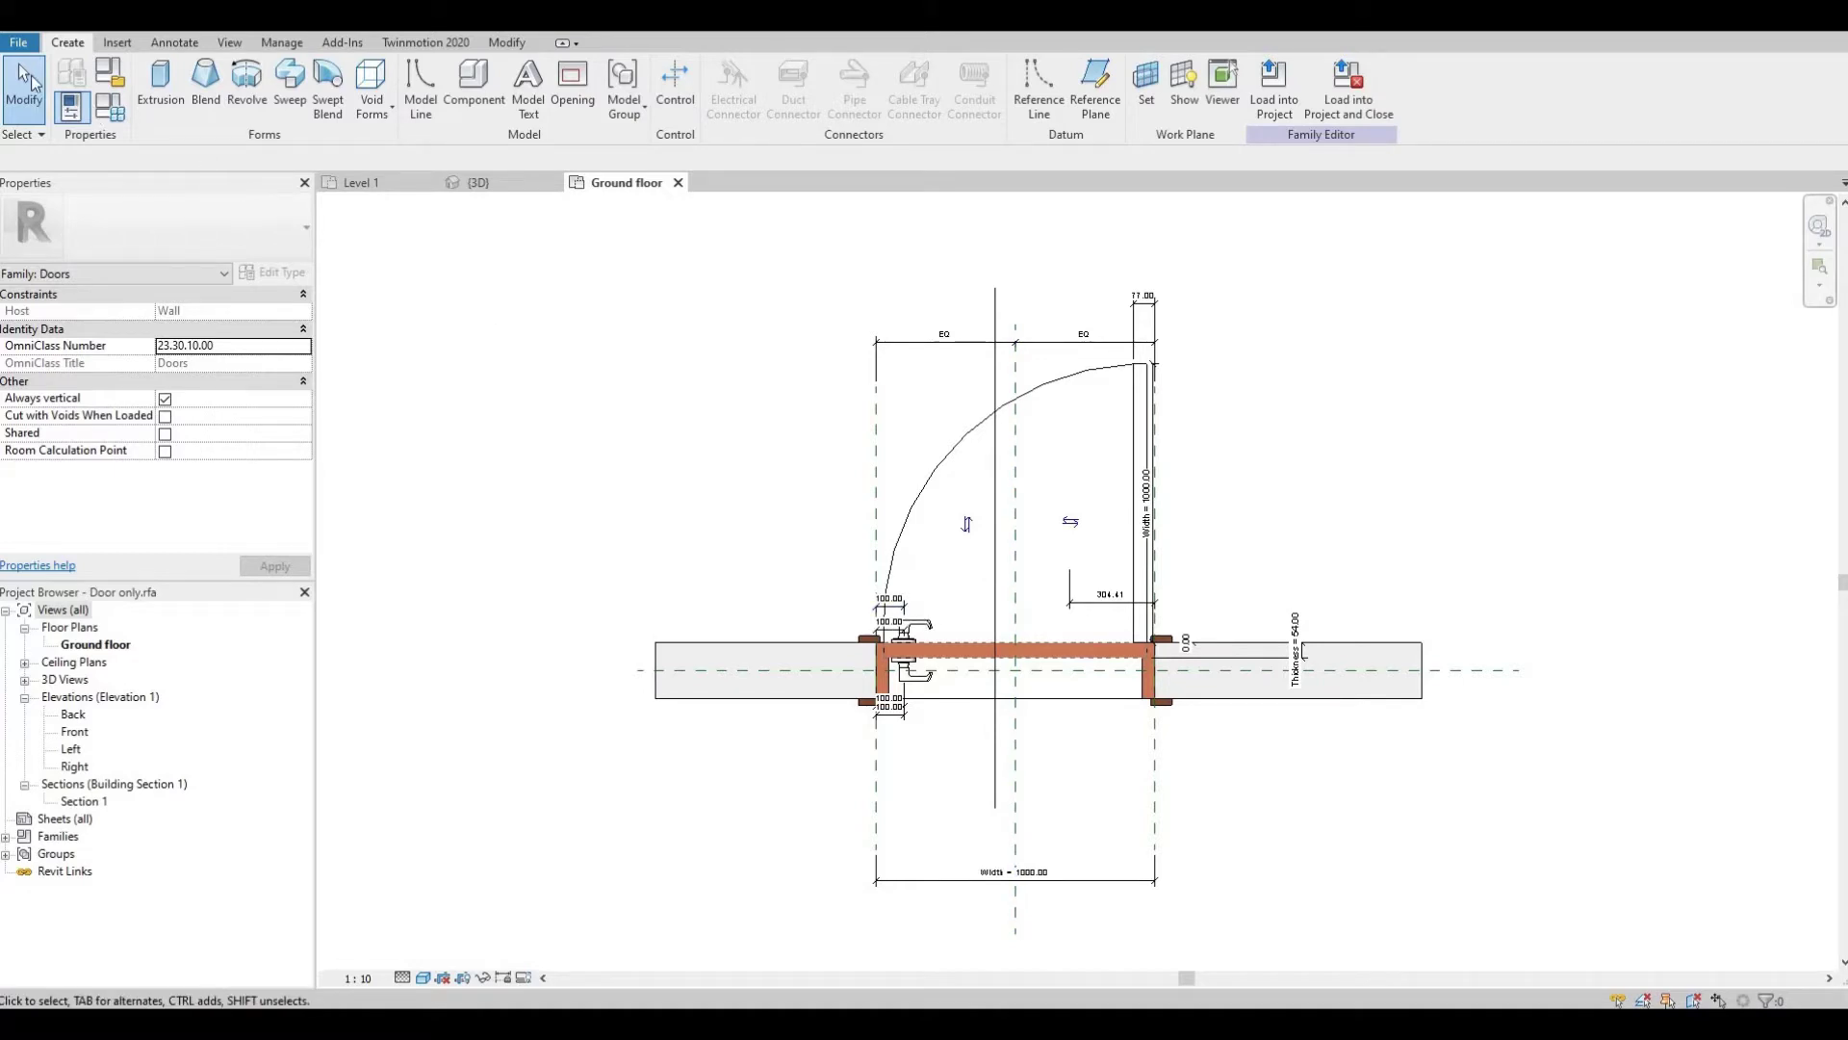
- Create a new family from the Metric Generic Model.rft template
{"action": "left_click", "coordinate": [7, 43]}
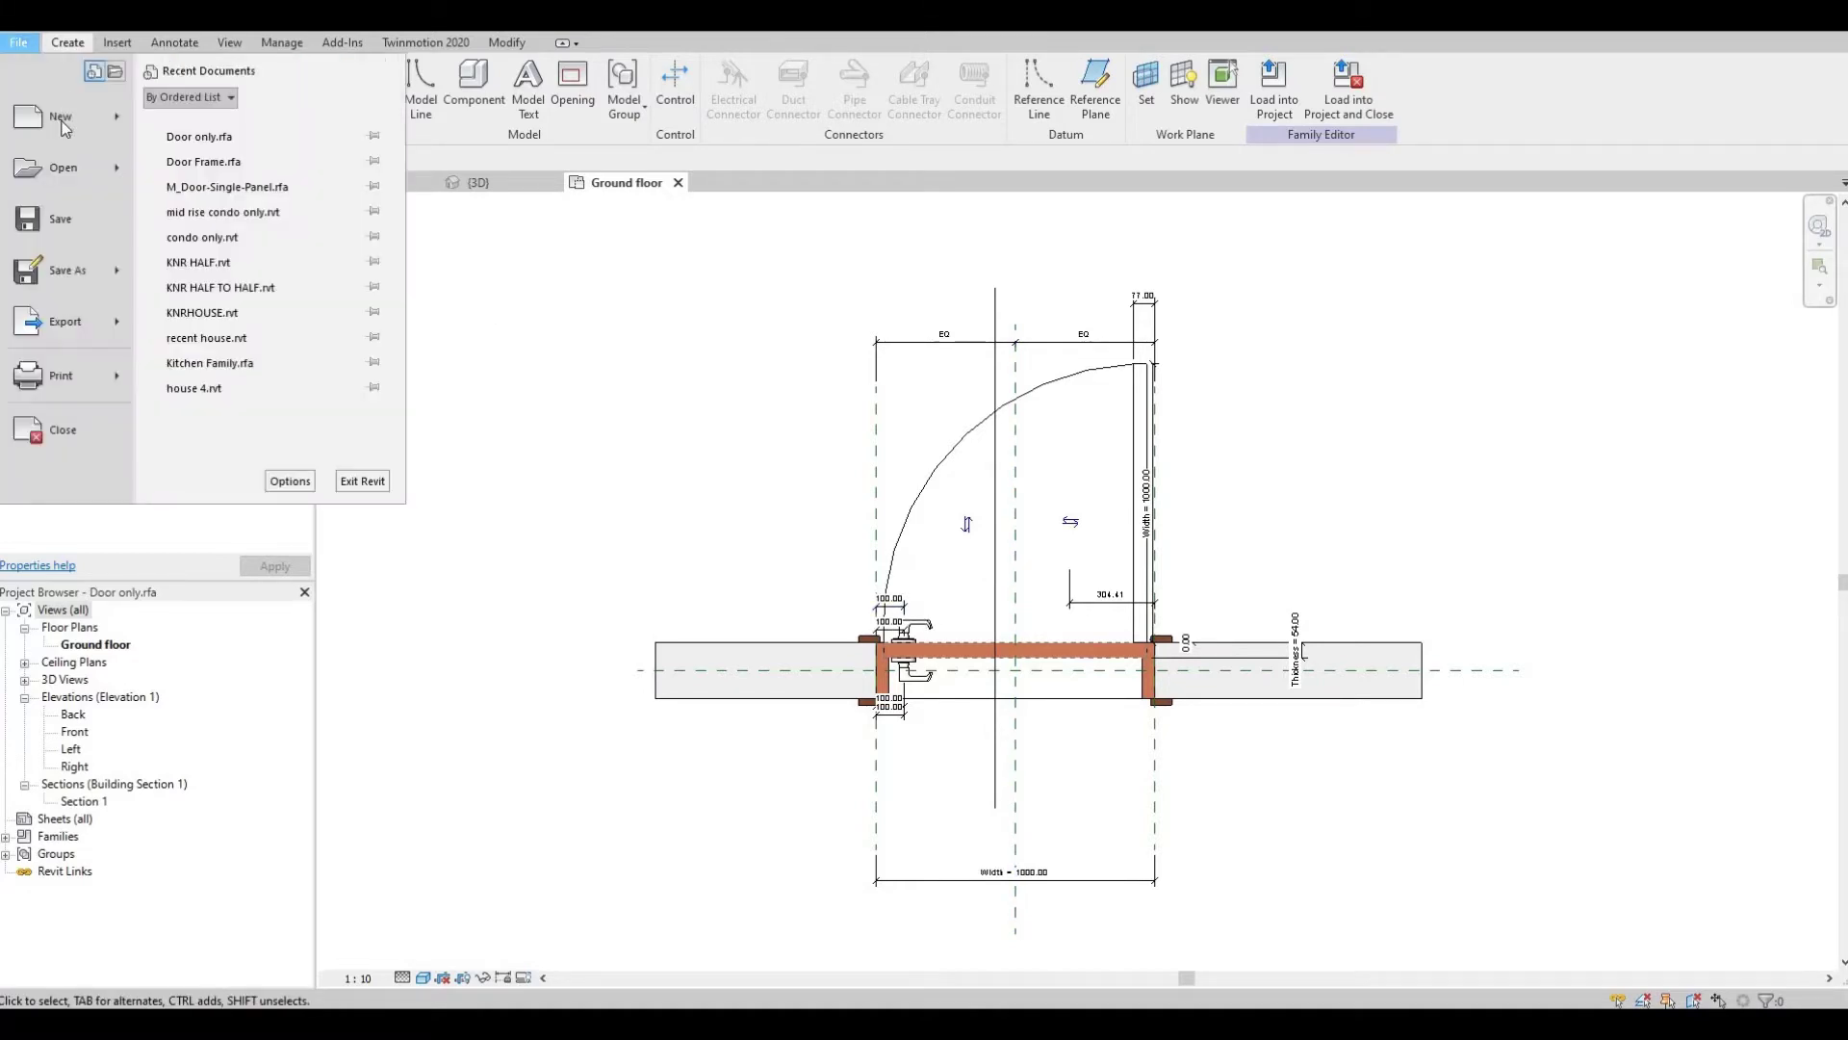
{"action": "mouse_move", "coordinate": [115, 126]}
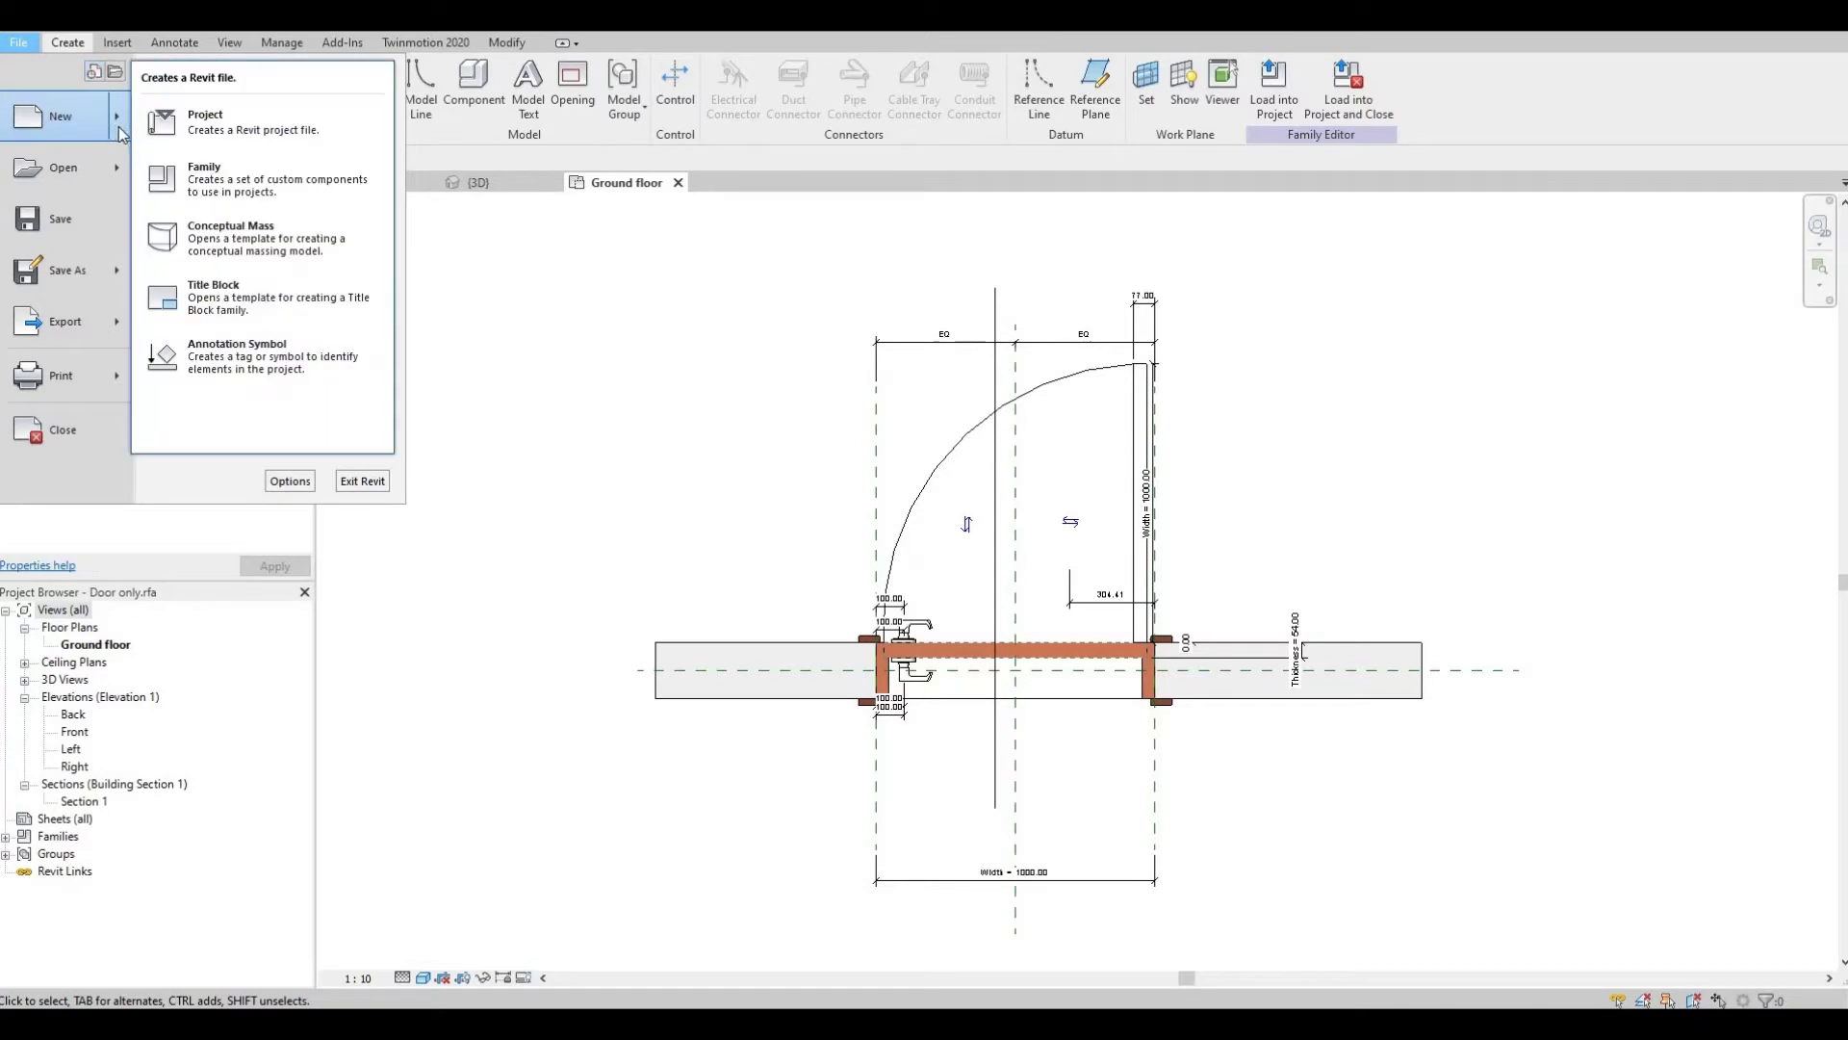
{"action": "left_click", "coordinate": [188, 163]}
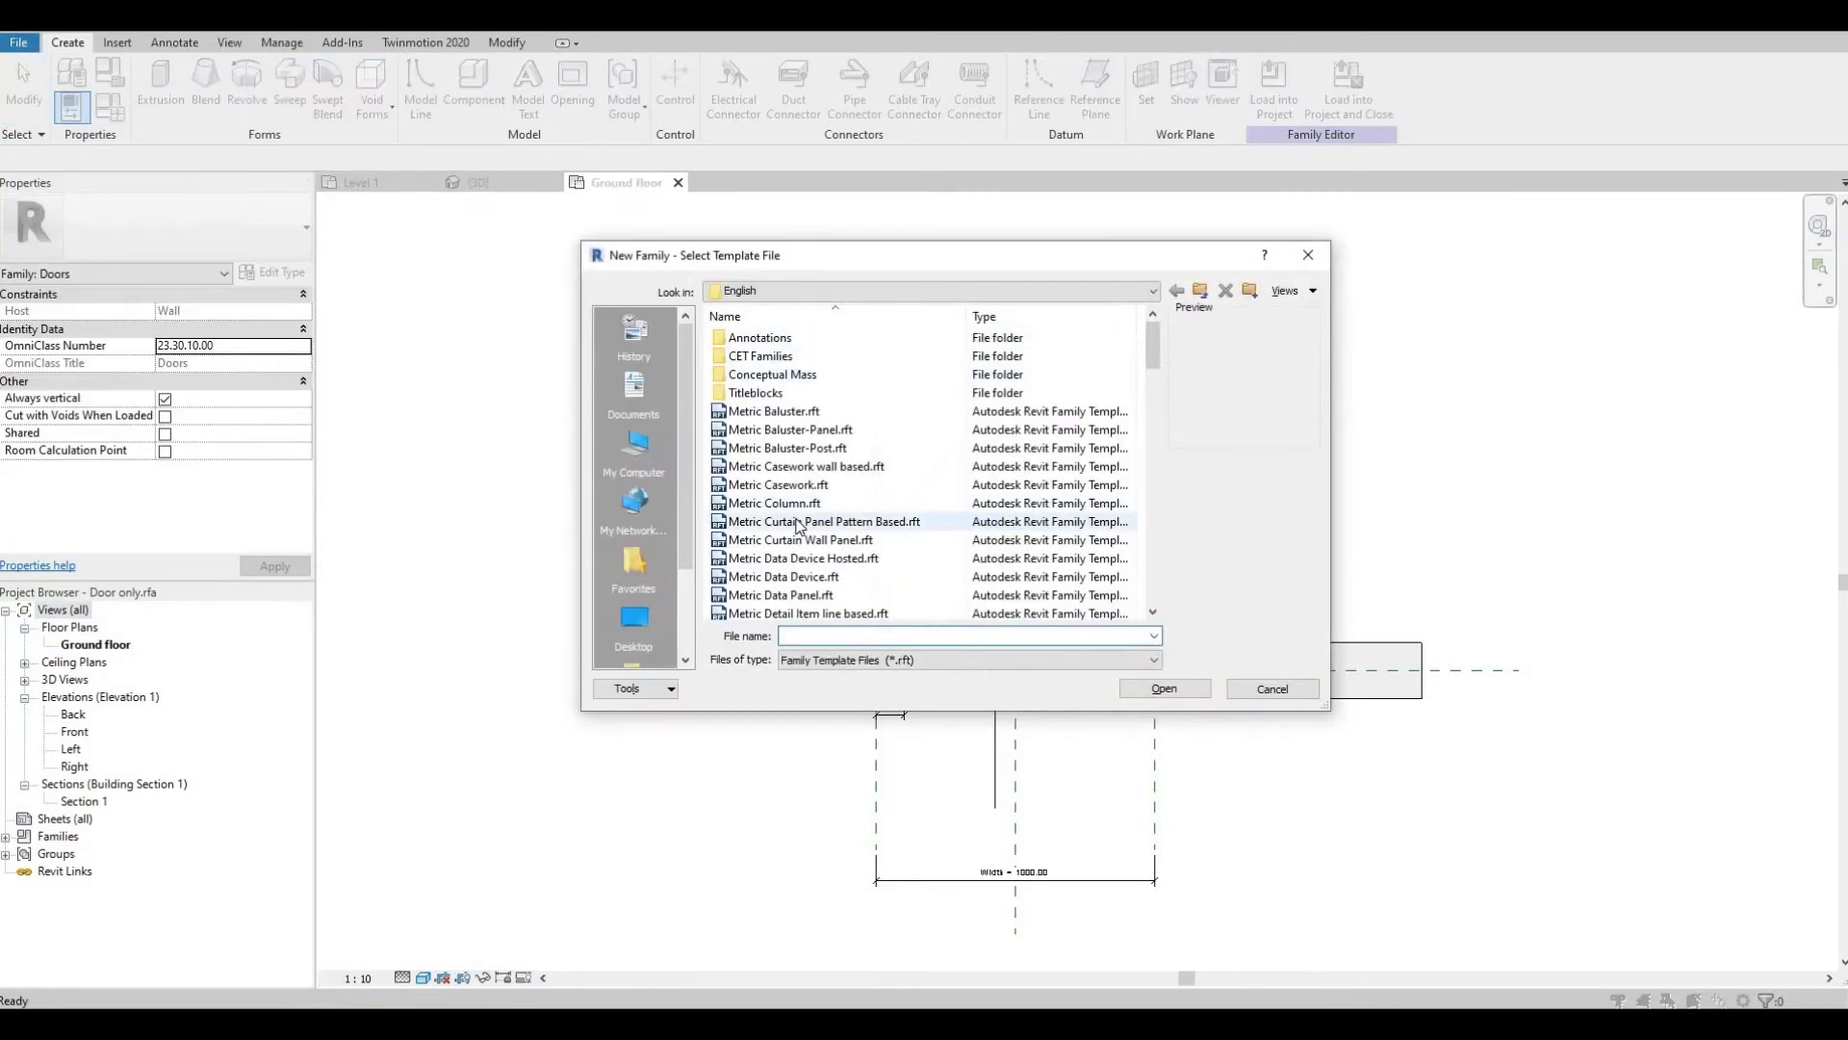
{"action": "scroll", "coordinate": [798, 524], "scroll_direction": "down", "scroll_amount": 10}
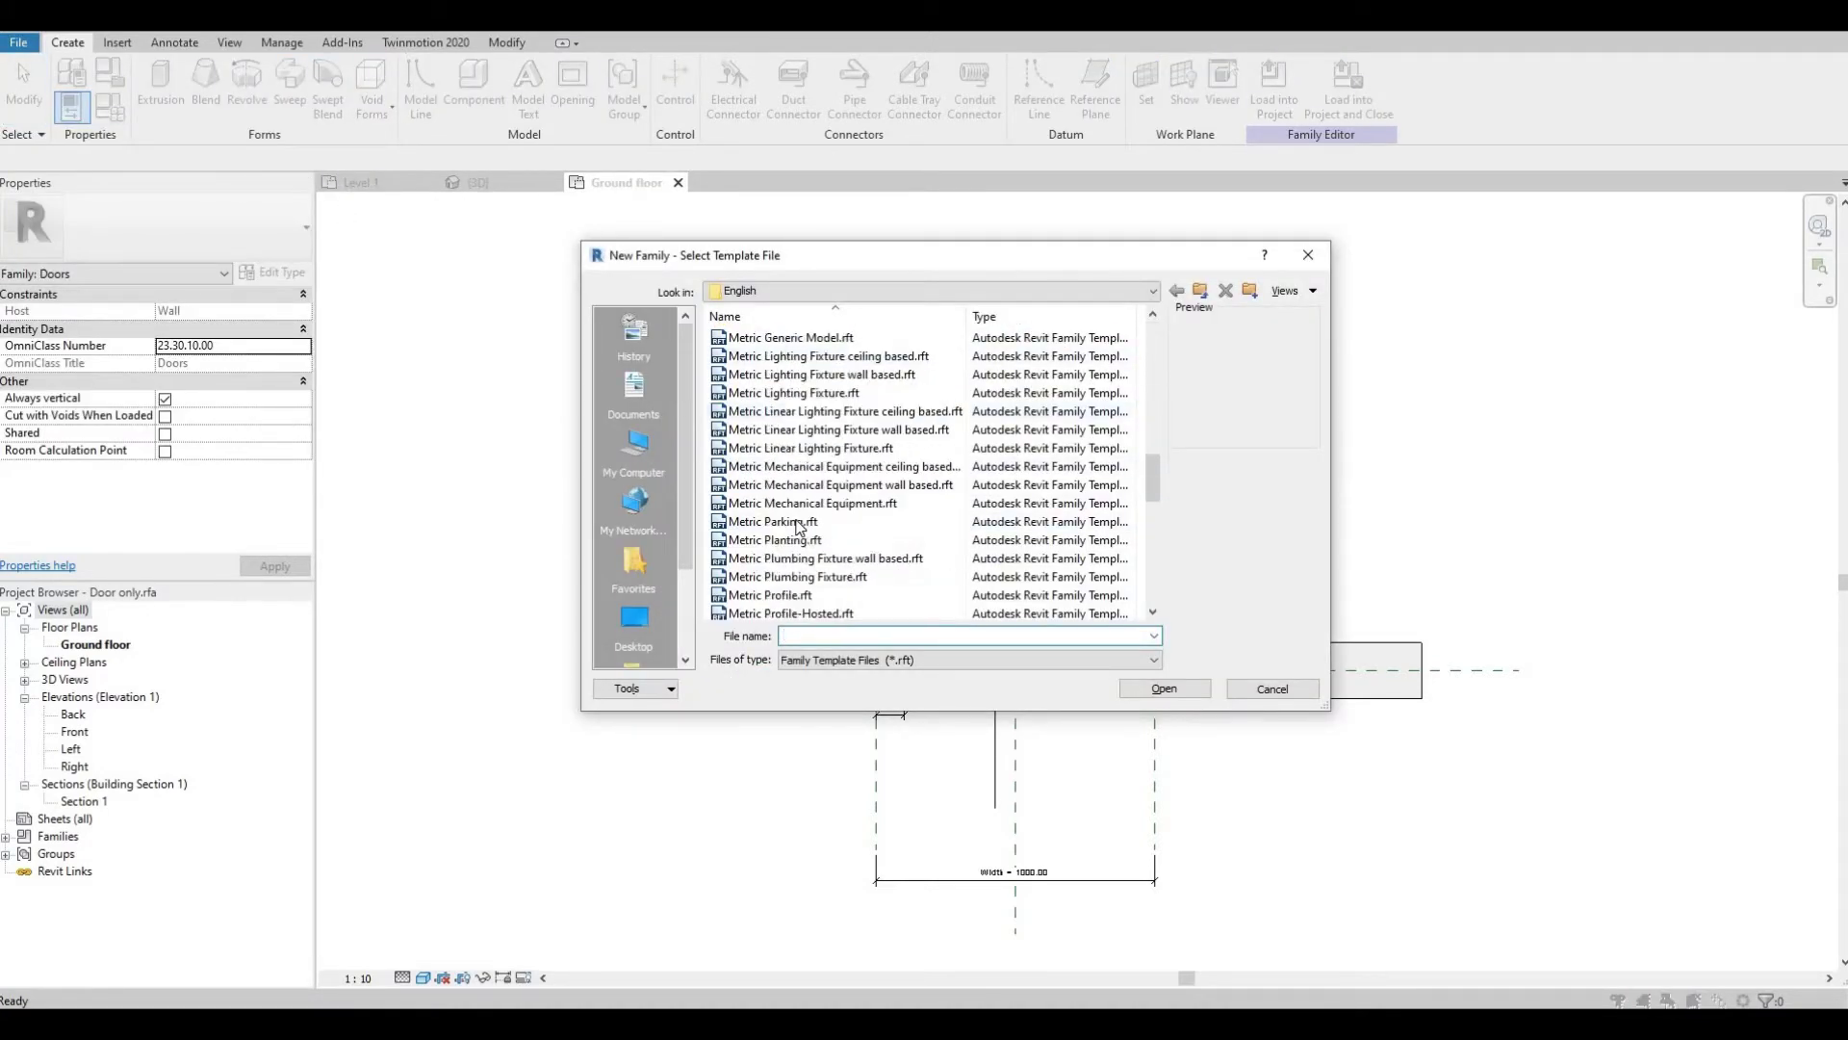
{"action": "left_click", "coordinate": [814, 337]}
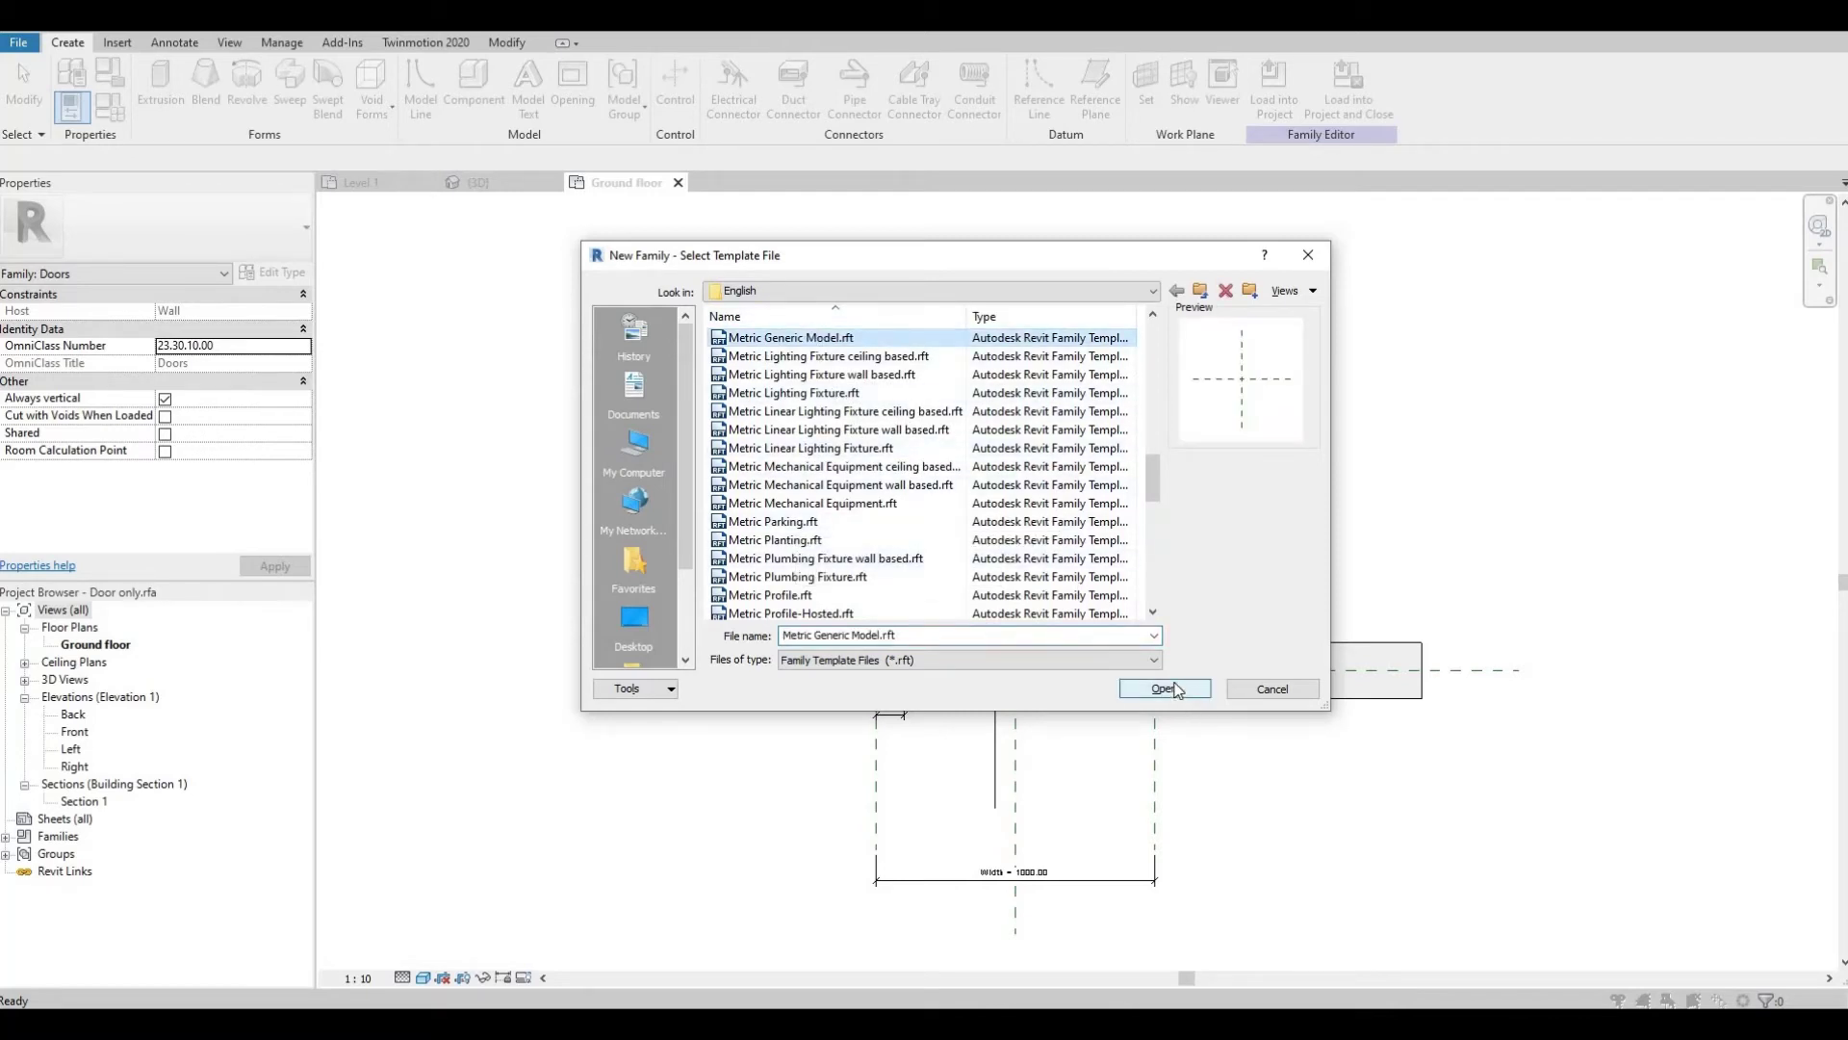
{"action": "left_click", "coordinate": [1166, 688]}
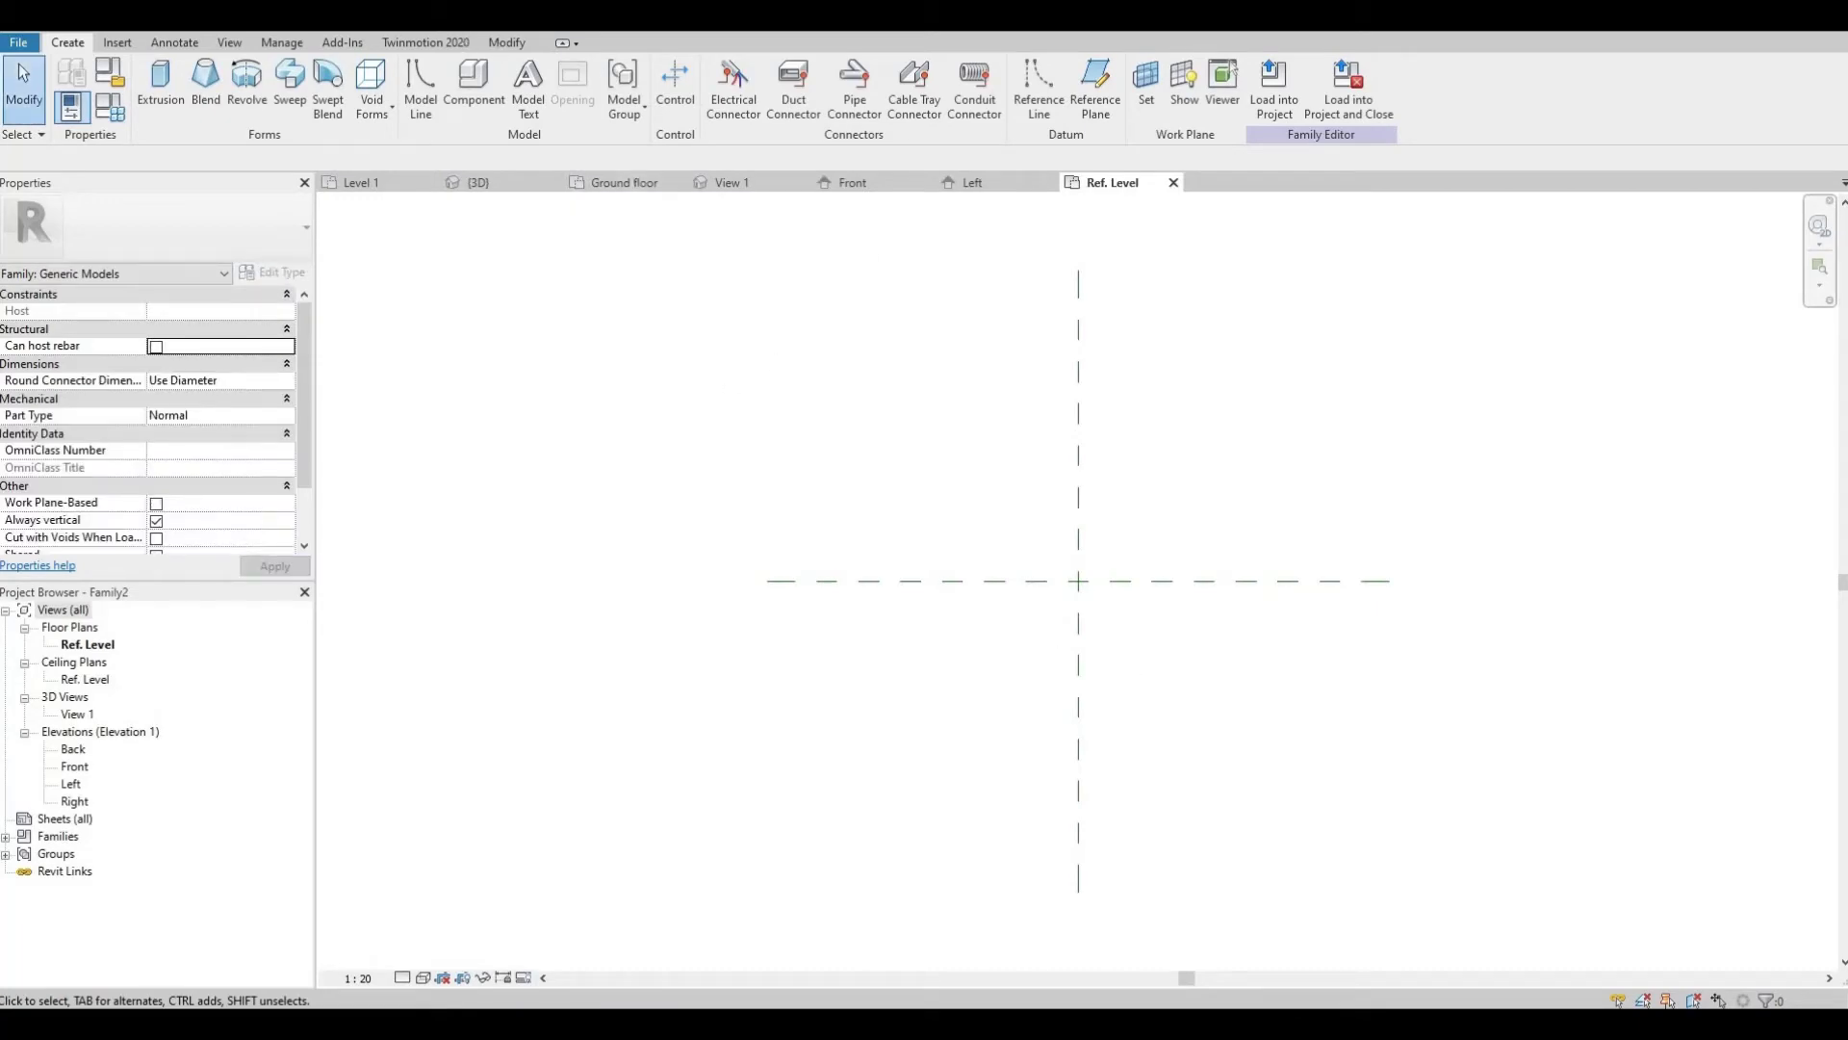
- Close the inactive views and show the Door only family in 3D
{"action": "left_click", "coordinate": [433, 17]}
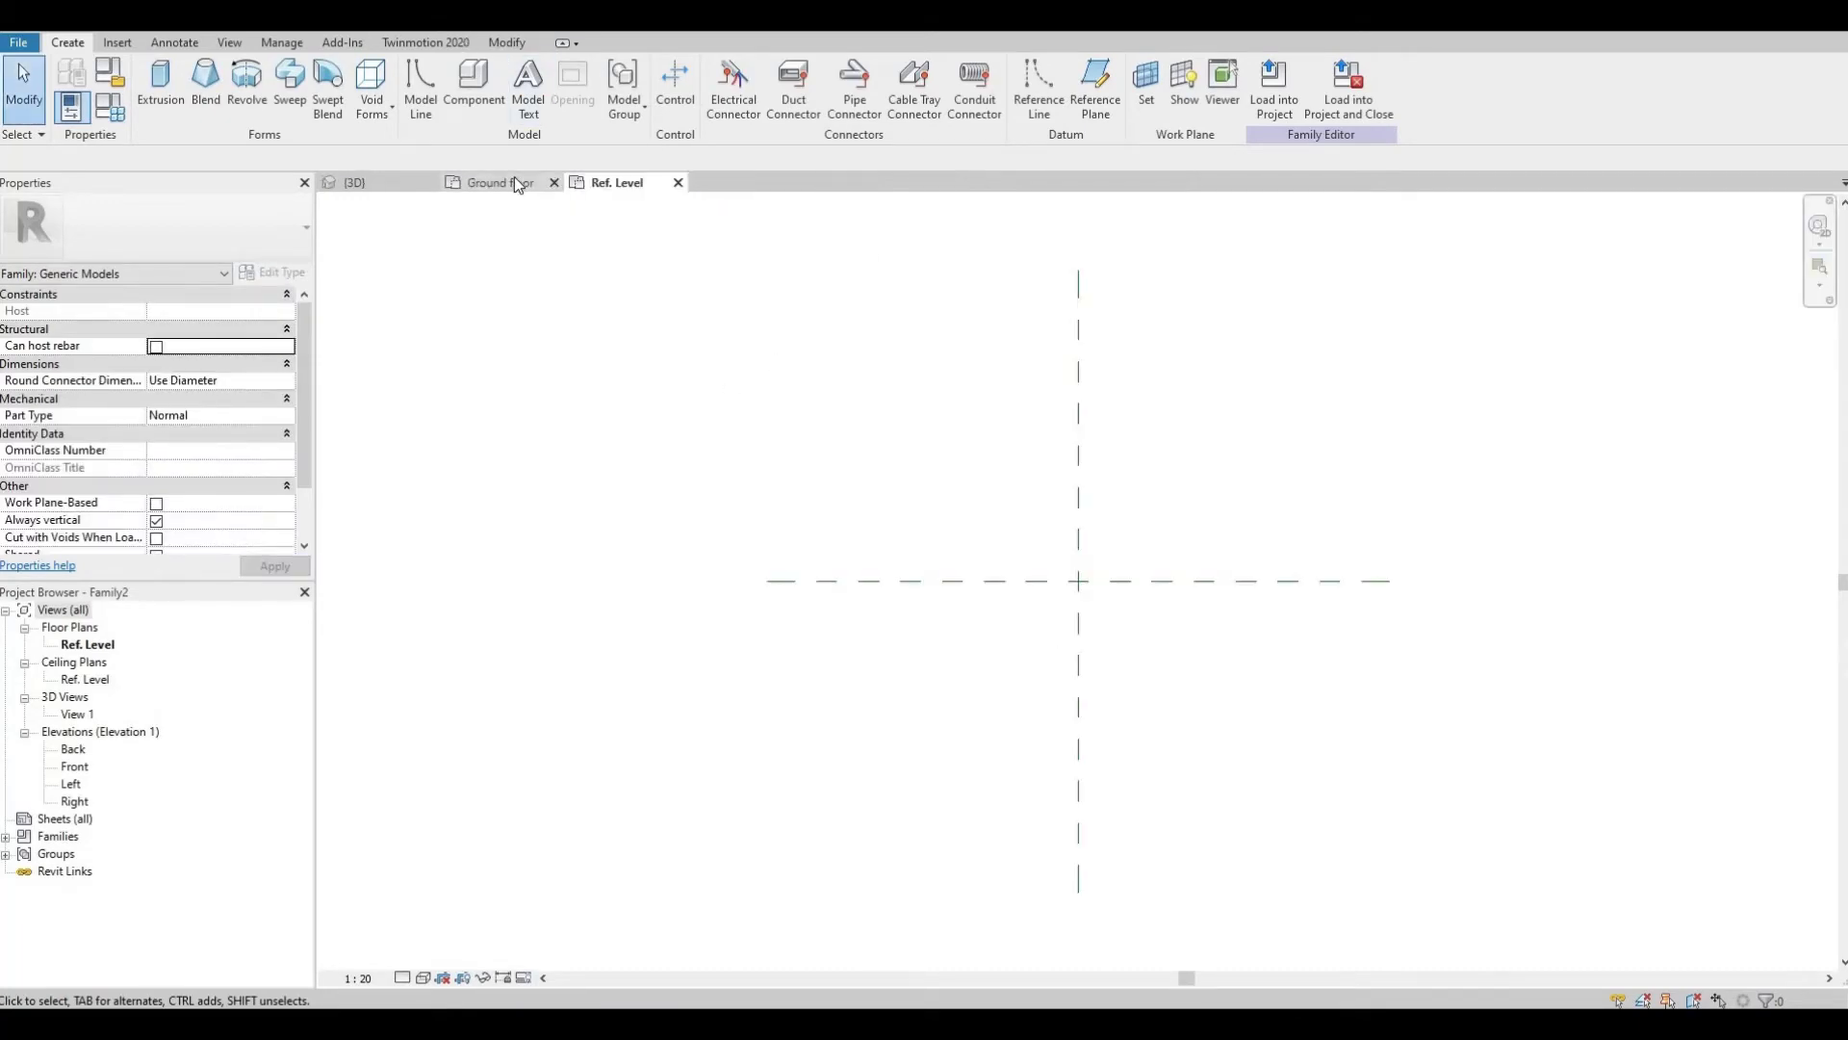
{"action": "left_click", "coordinate": [517, 185]}
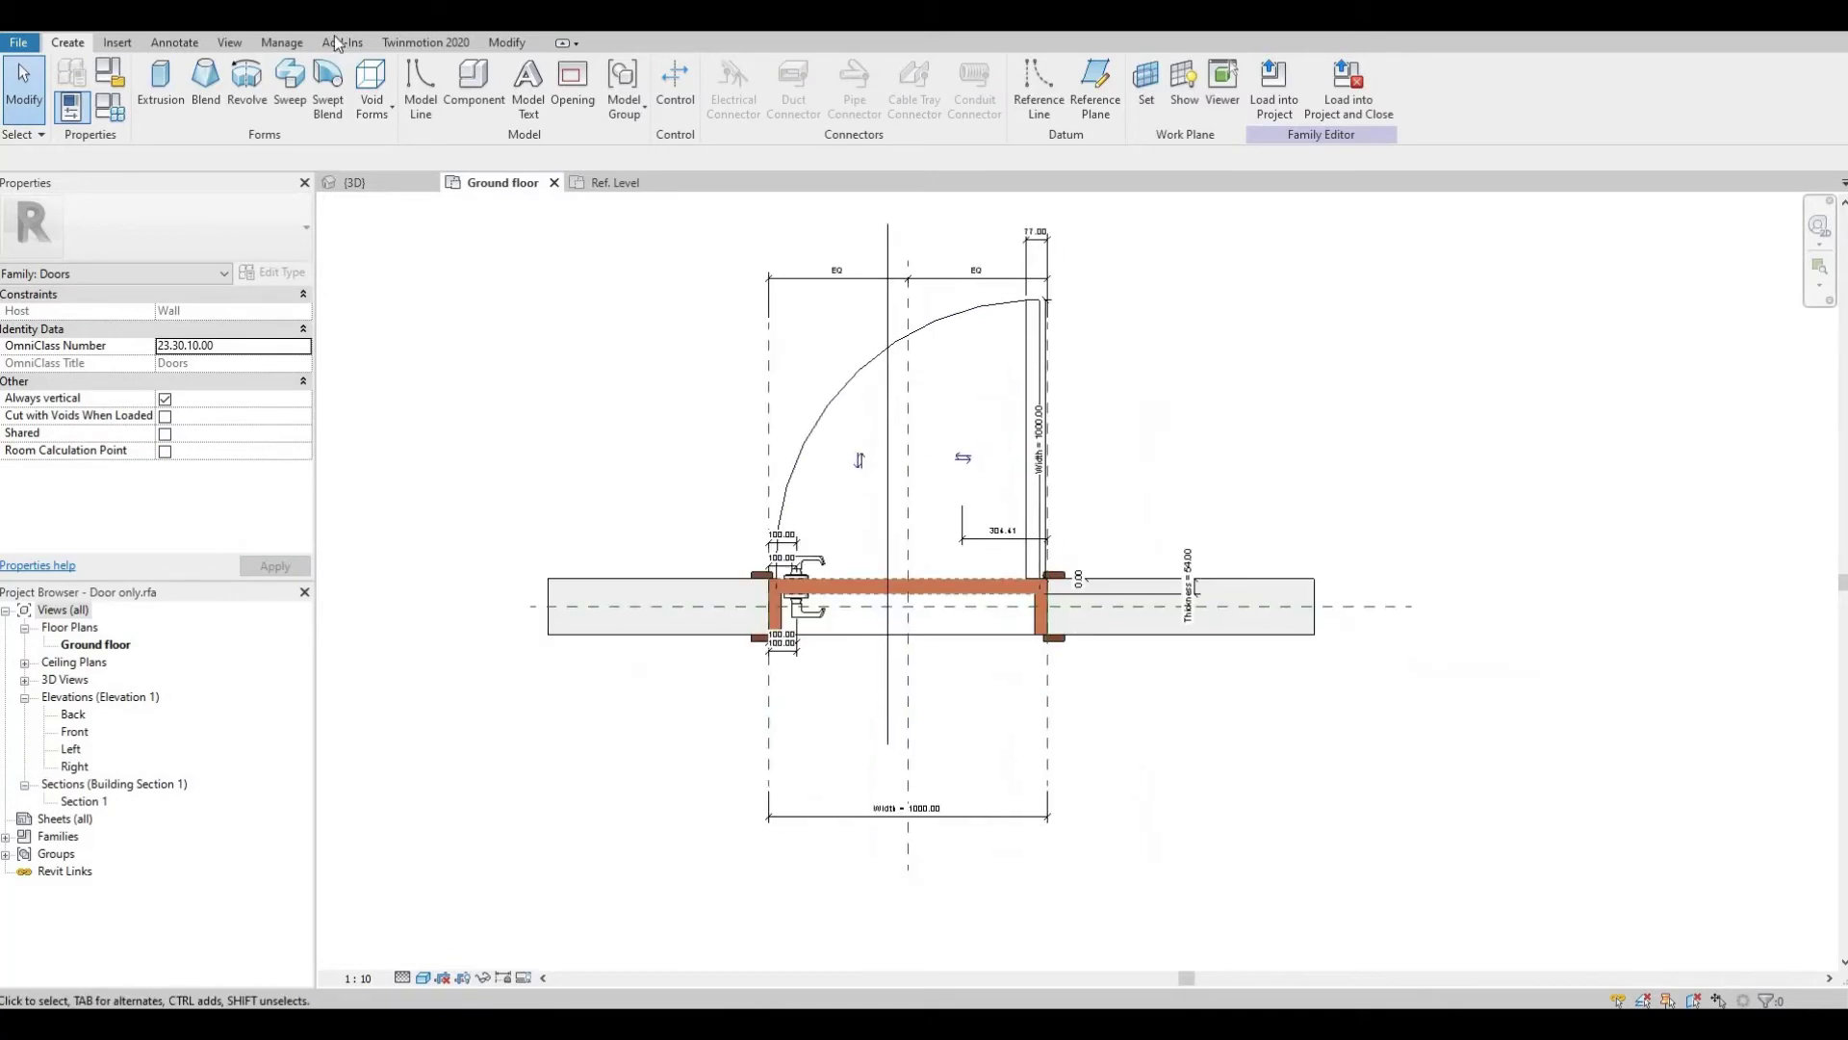
{"action": "left_click", "coordinate": [343, 17]}
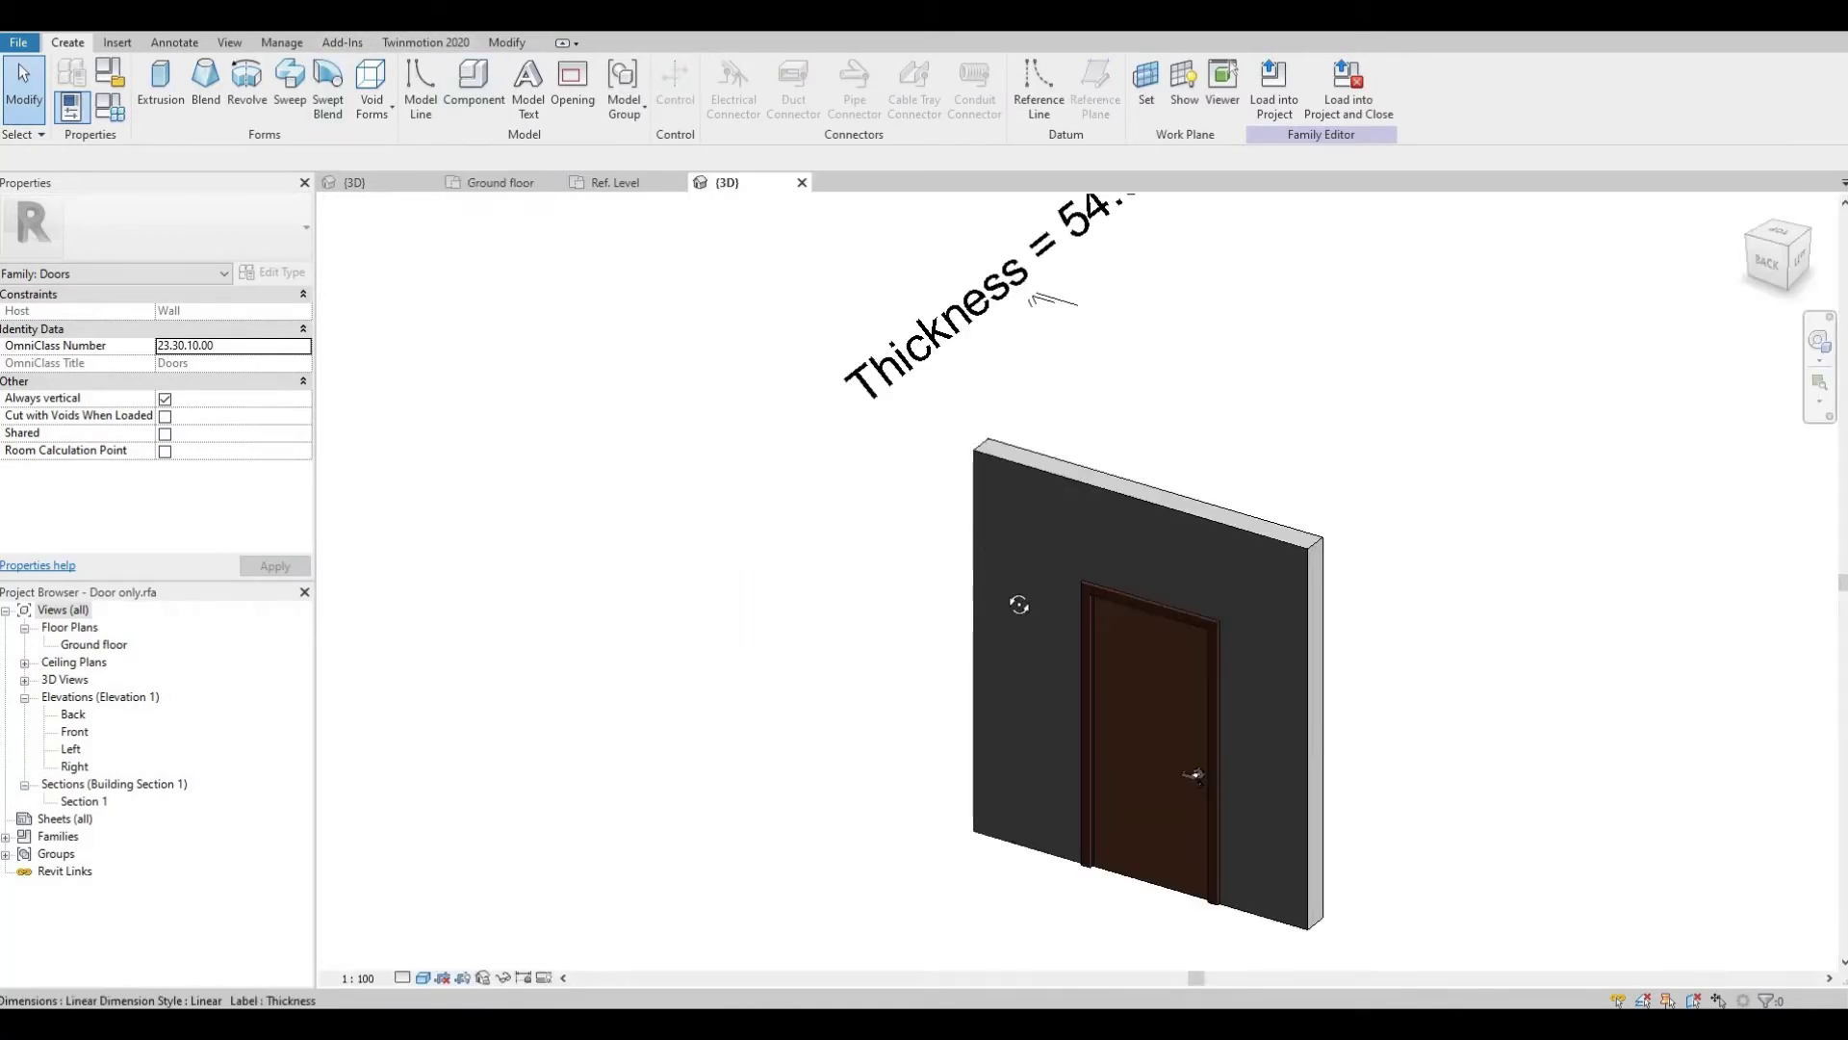
- Delete the frame trim sweeps on both wall faces and the inner frame around the opening, keeping the door panel and handles
{"action": "middle_click_drag", "start_coordinate": [1019, 605], "coordinate": [1088, 599], "text": "shift"}
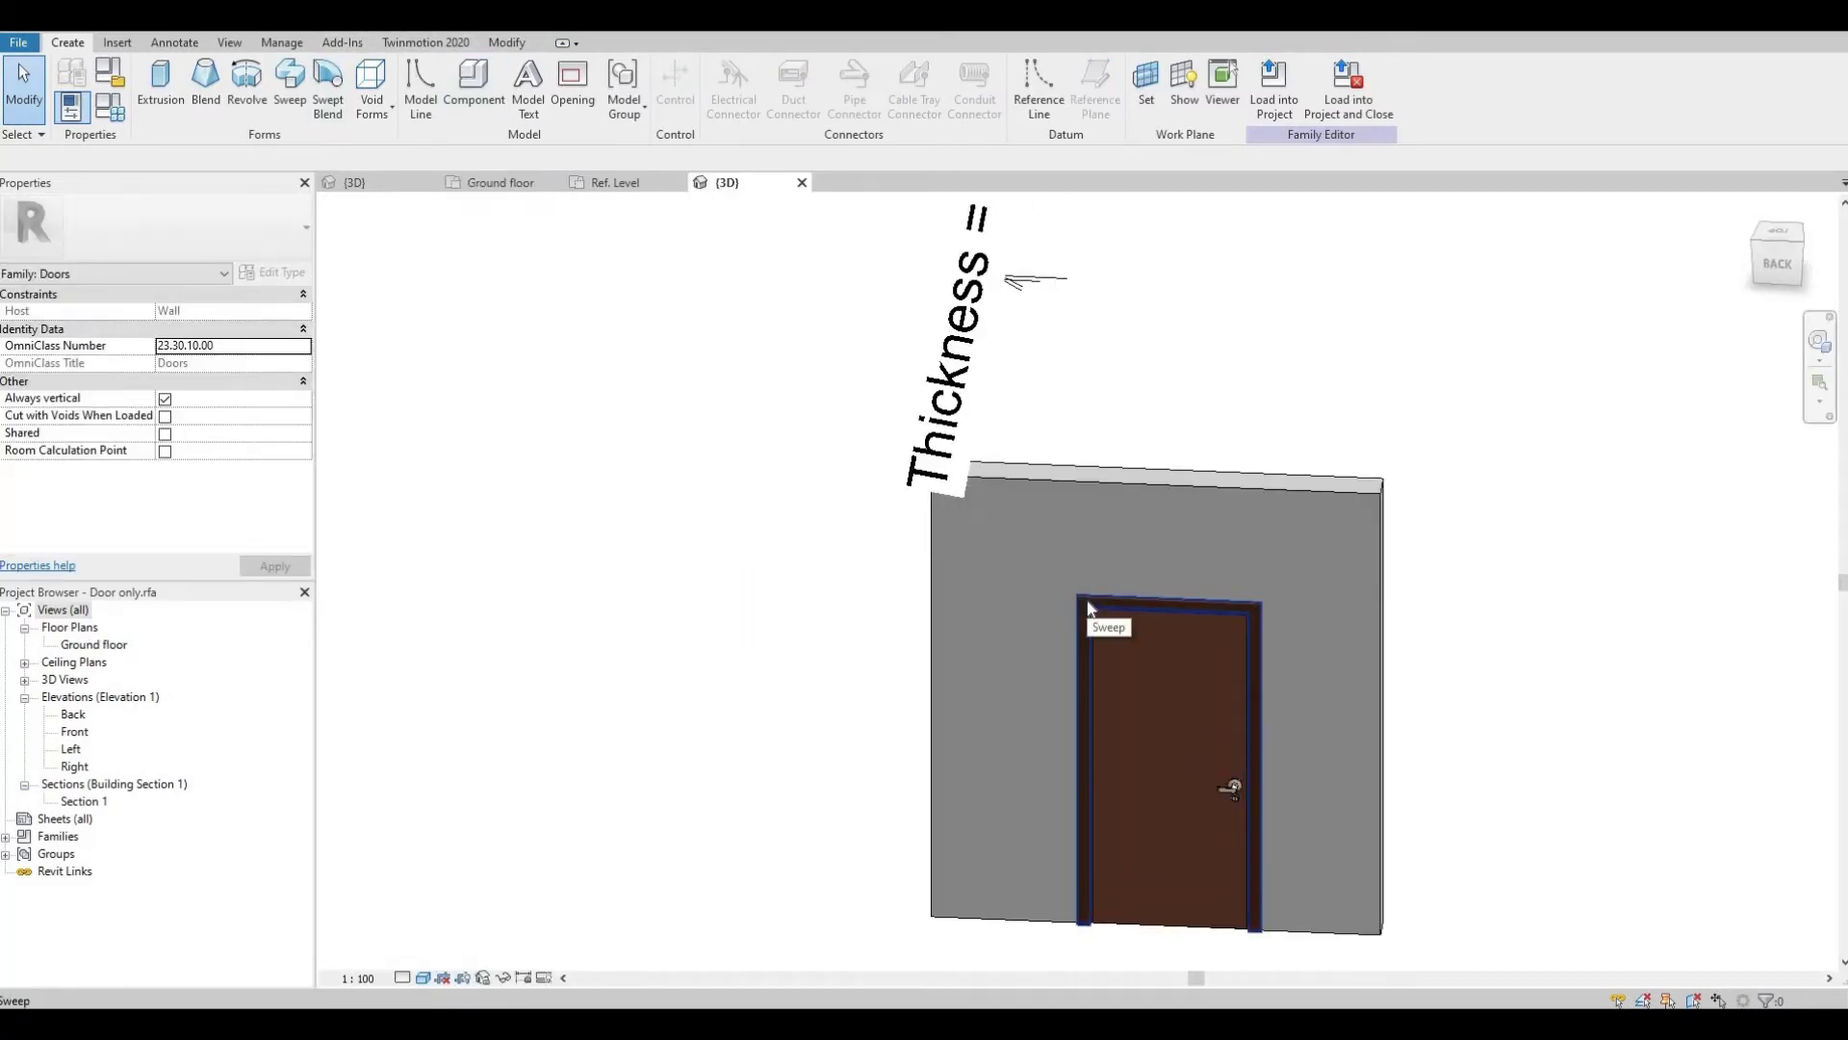
{"action": "left_click", "coordinate": [1088, 603]}
{"action": "key", "text": "Escape"}
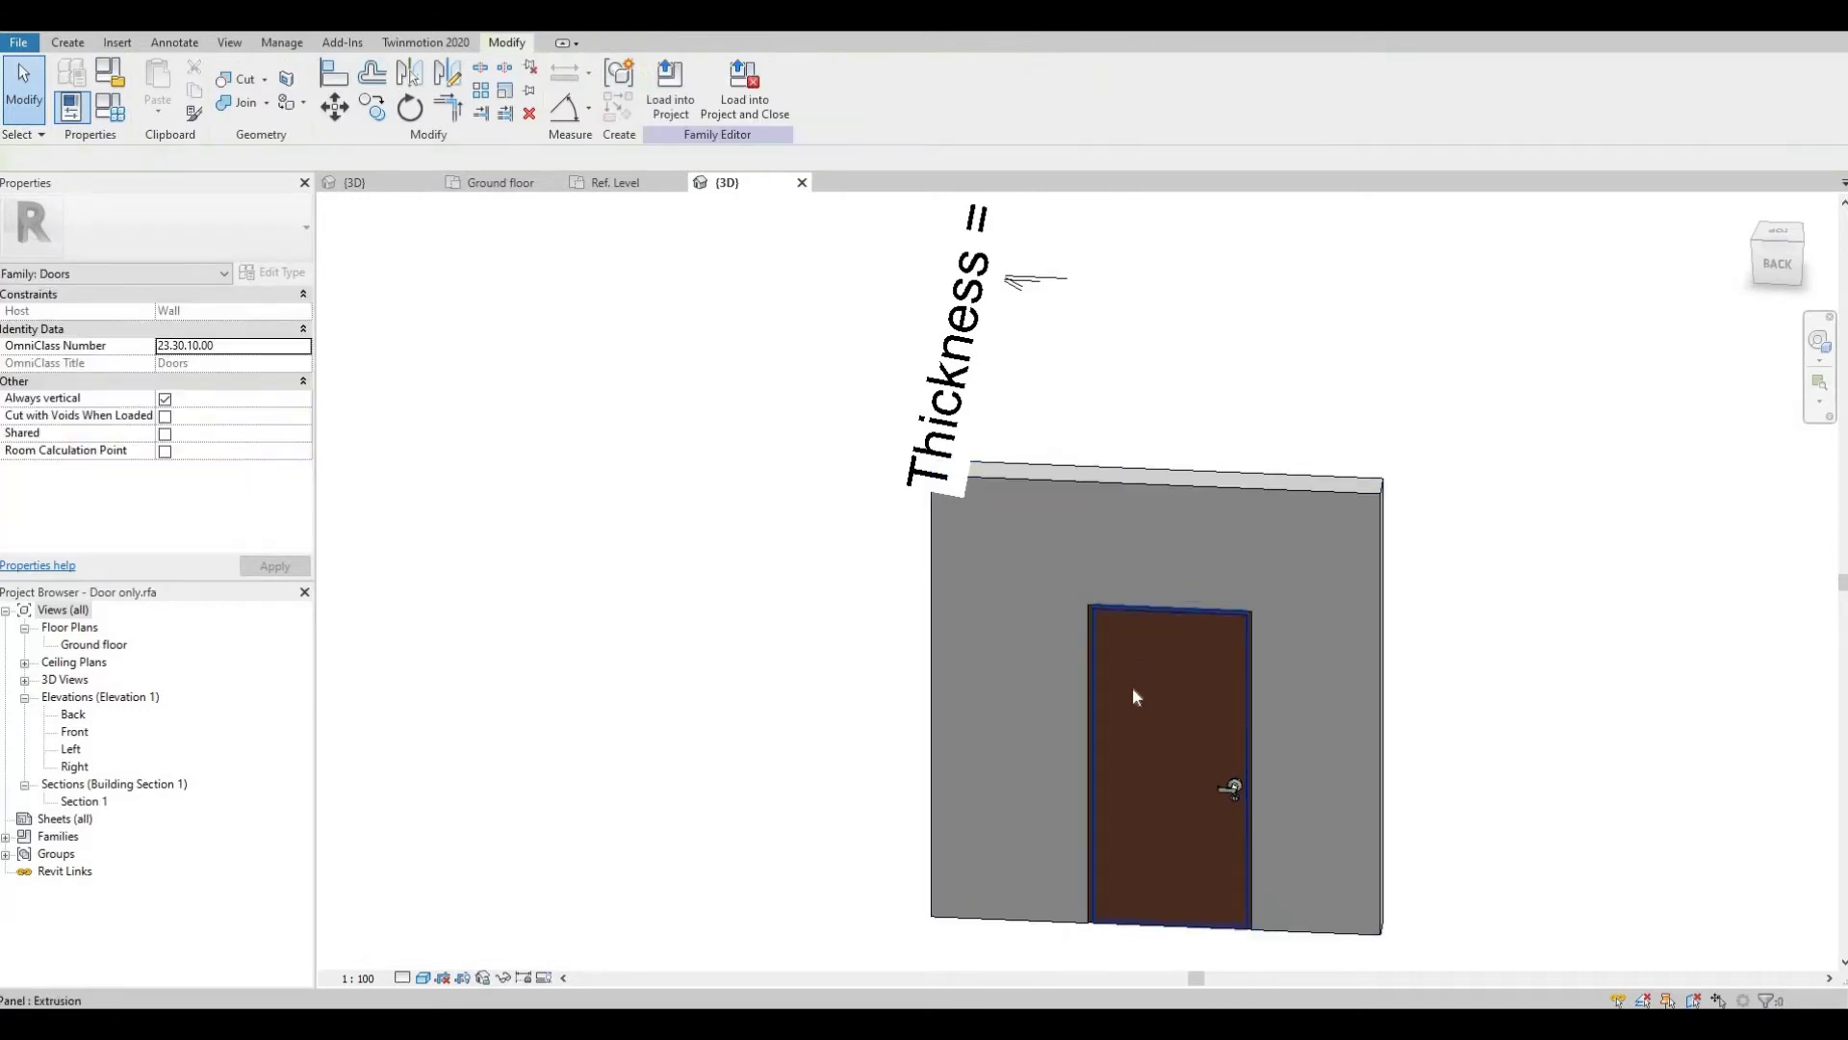
{"action": "middle_click_drag", "start_coordinate": [991, 749], "coordinate": [1069, 652], "text": "shift"}
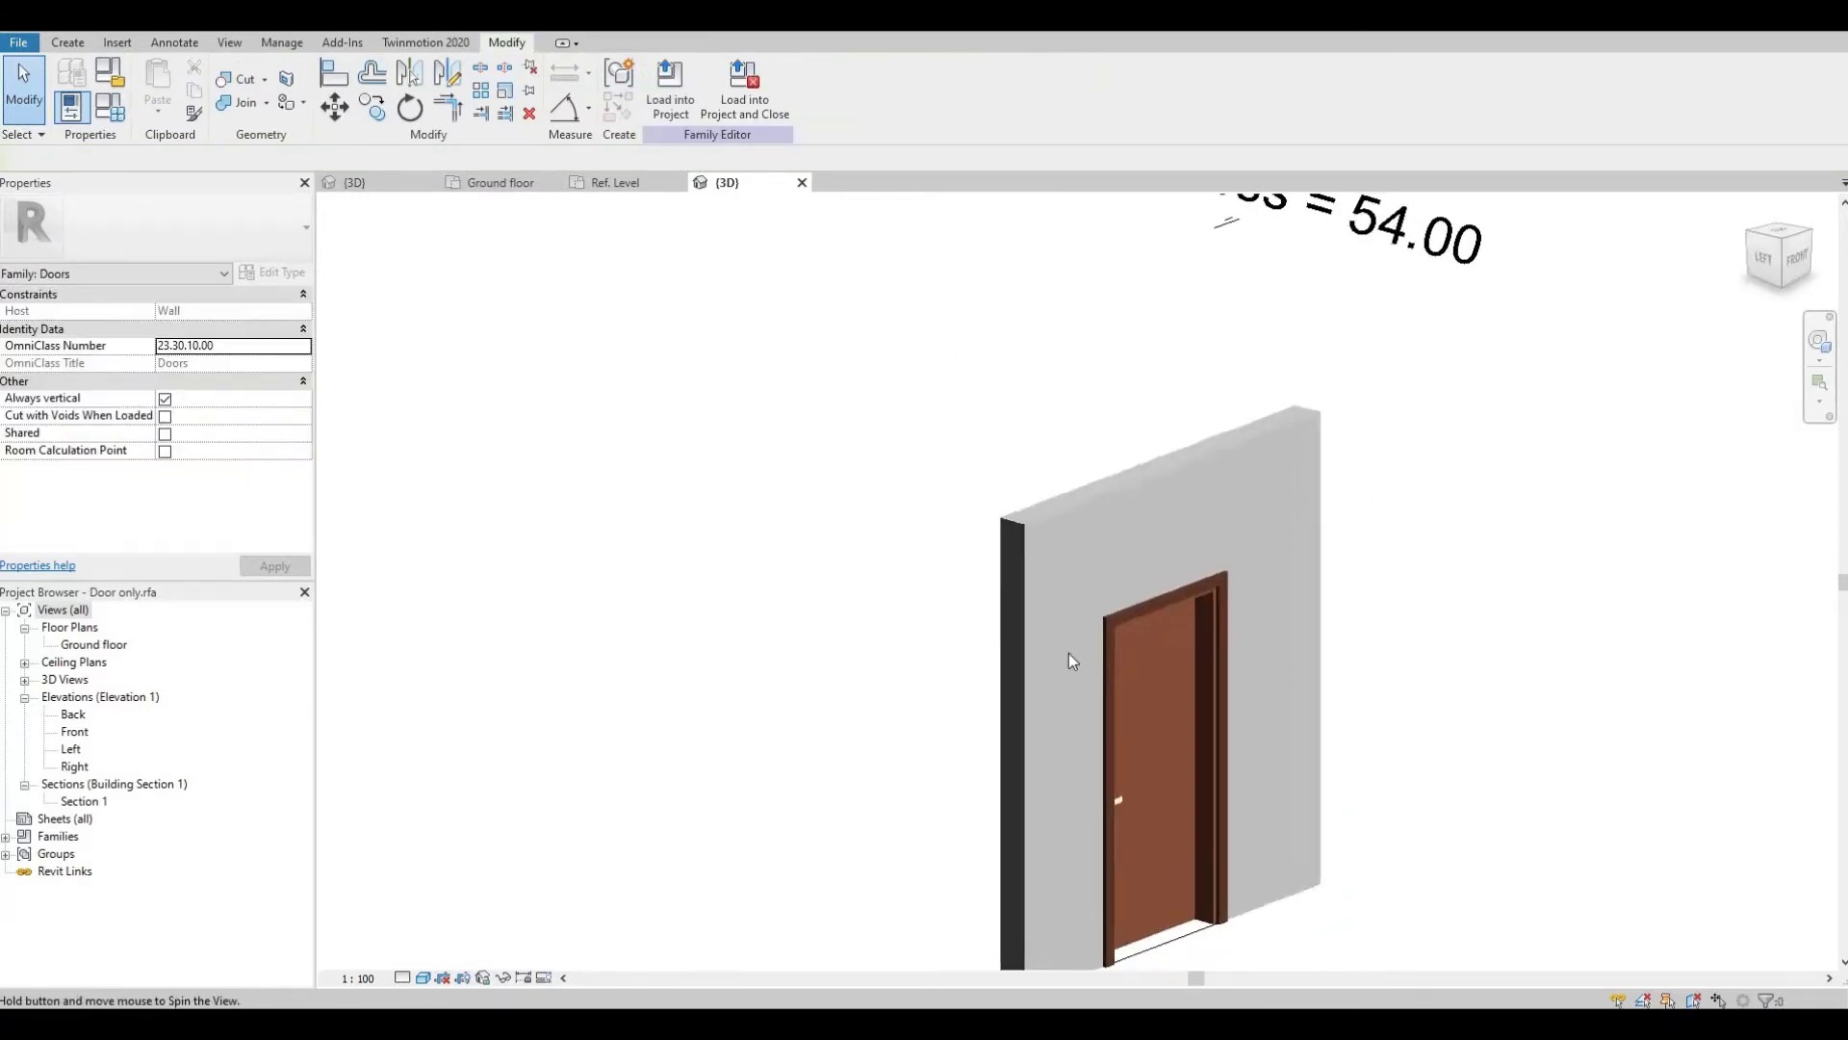
{"action": "left_click", "coordinate": [1107, 628]}
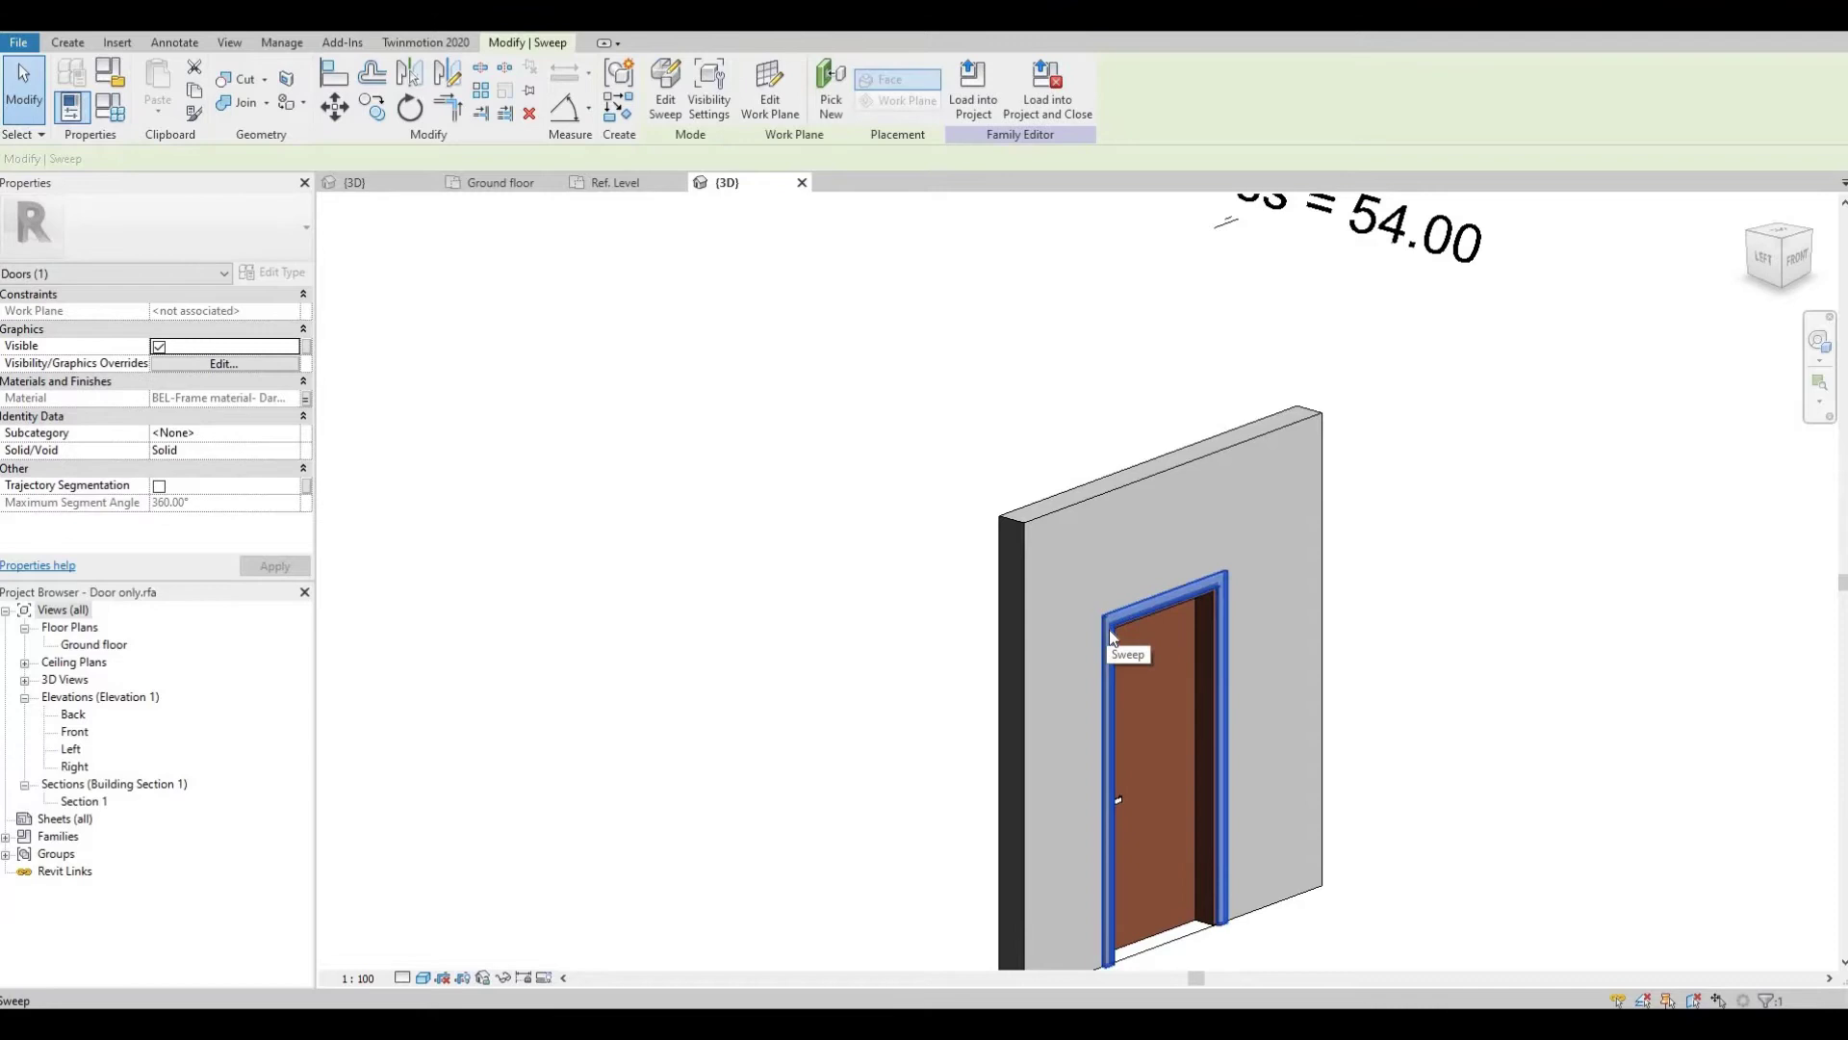
{"action": "key", "text": "Delete"}
{"action": "middle_click_drag", "start_coordinate": [1141, 624], "coordinate": [1031, 552], "text": "shift"}
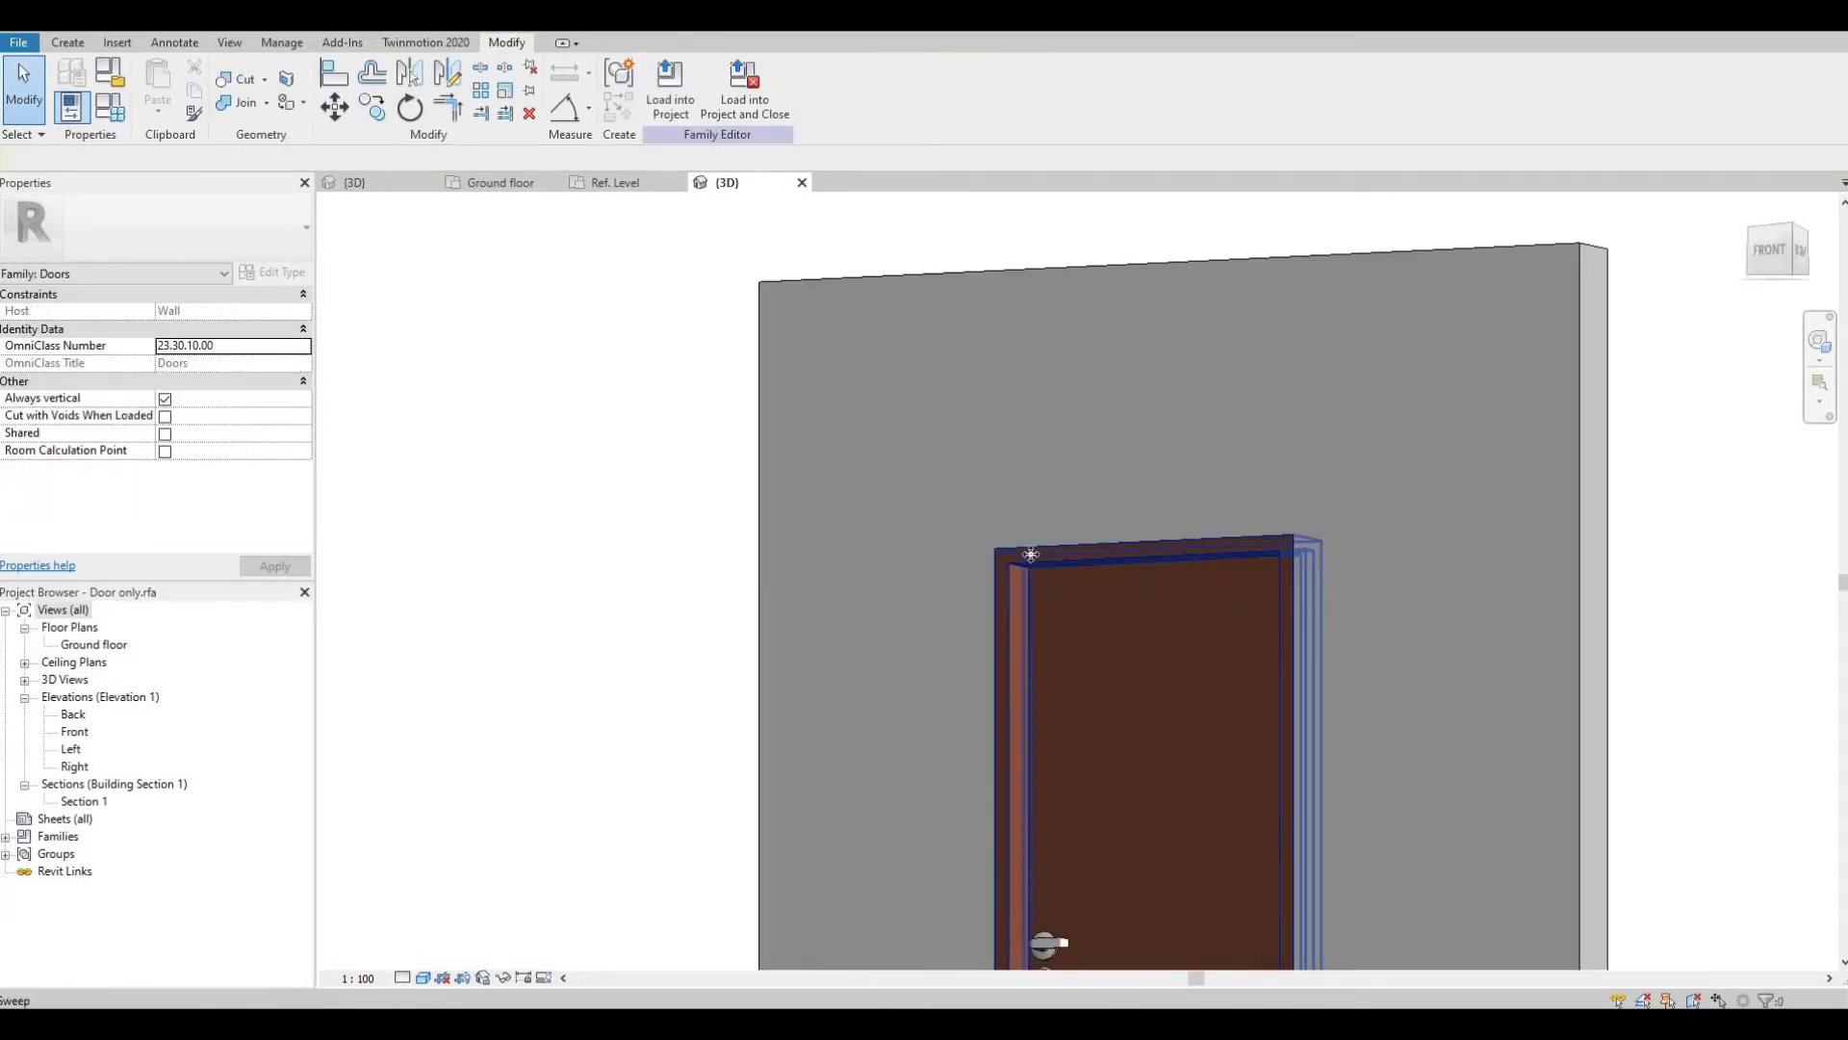
{"action": "left_click", "coordinate": [1031, 554]}
{"action": "key", "text": "Delete"}
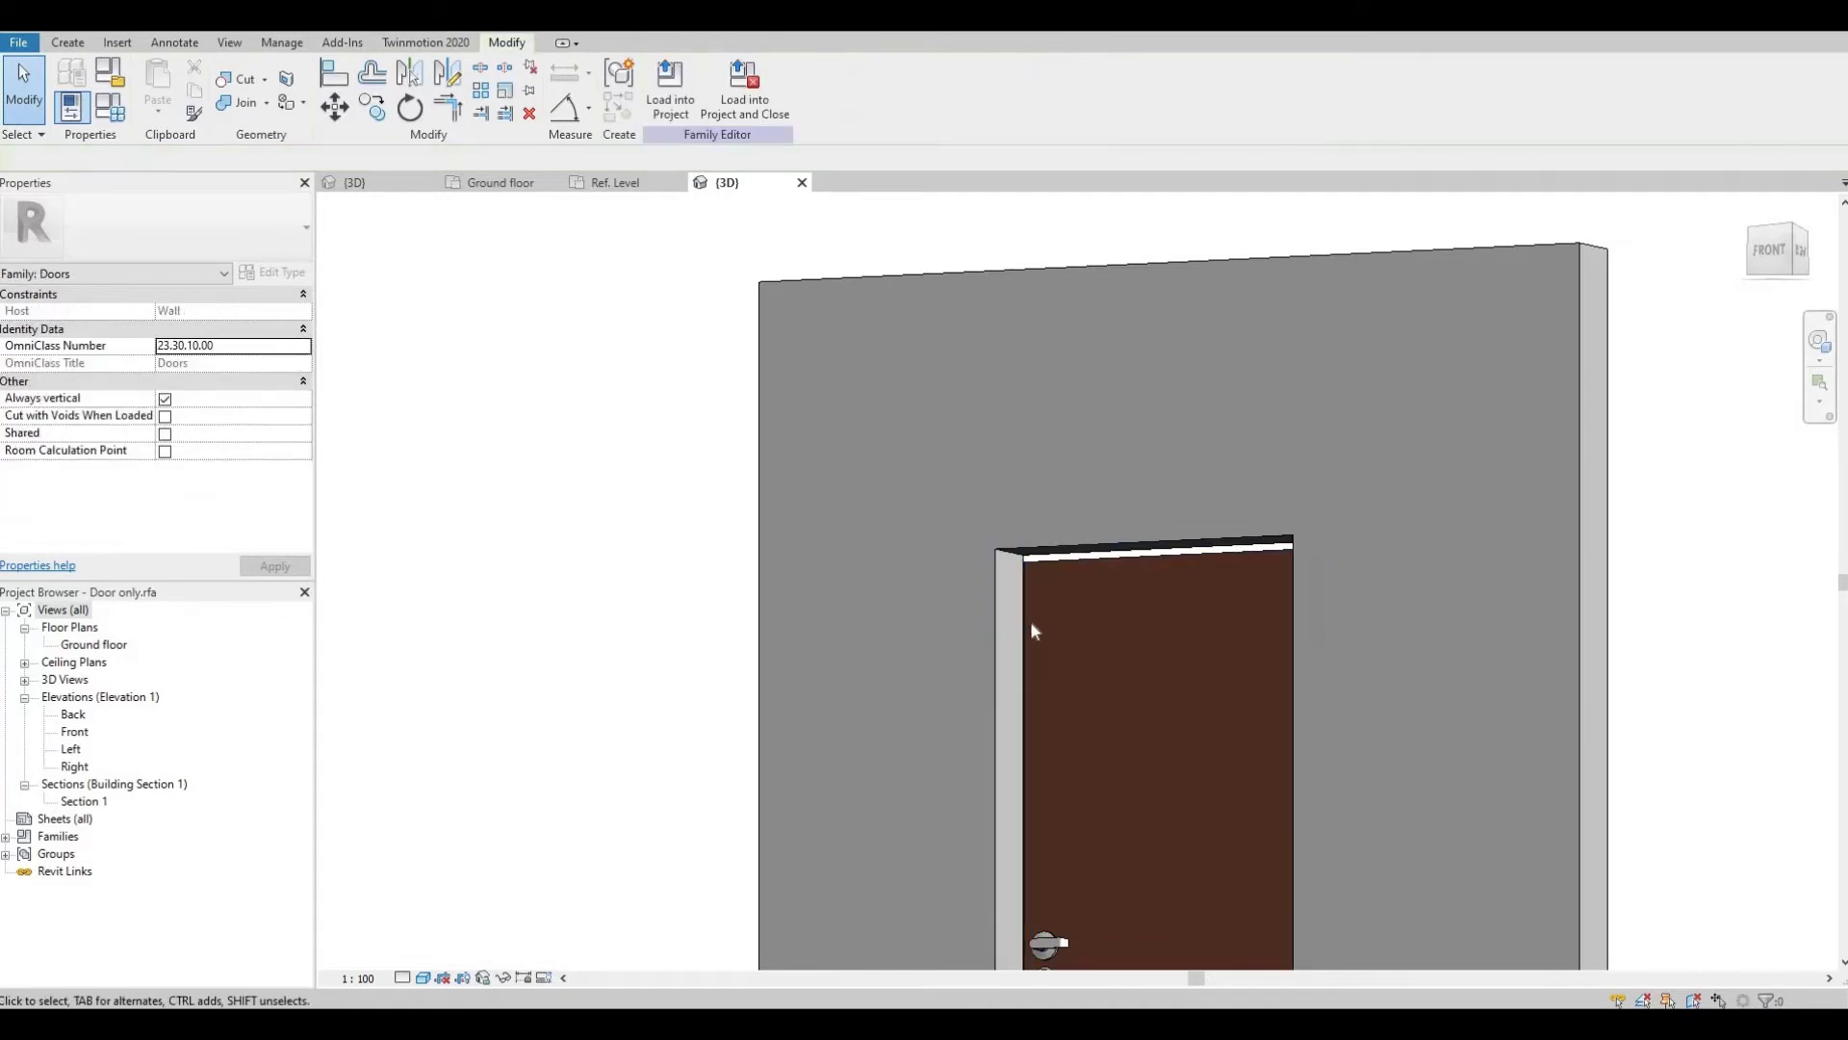
{"action": "middle_click_drag", "start_coordinate": [1168, 689], "coordinate": [862, 364], "text": "shift"}
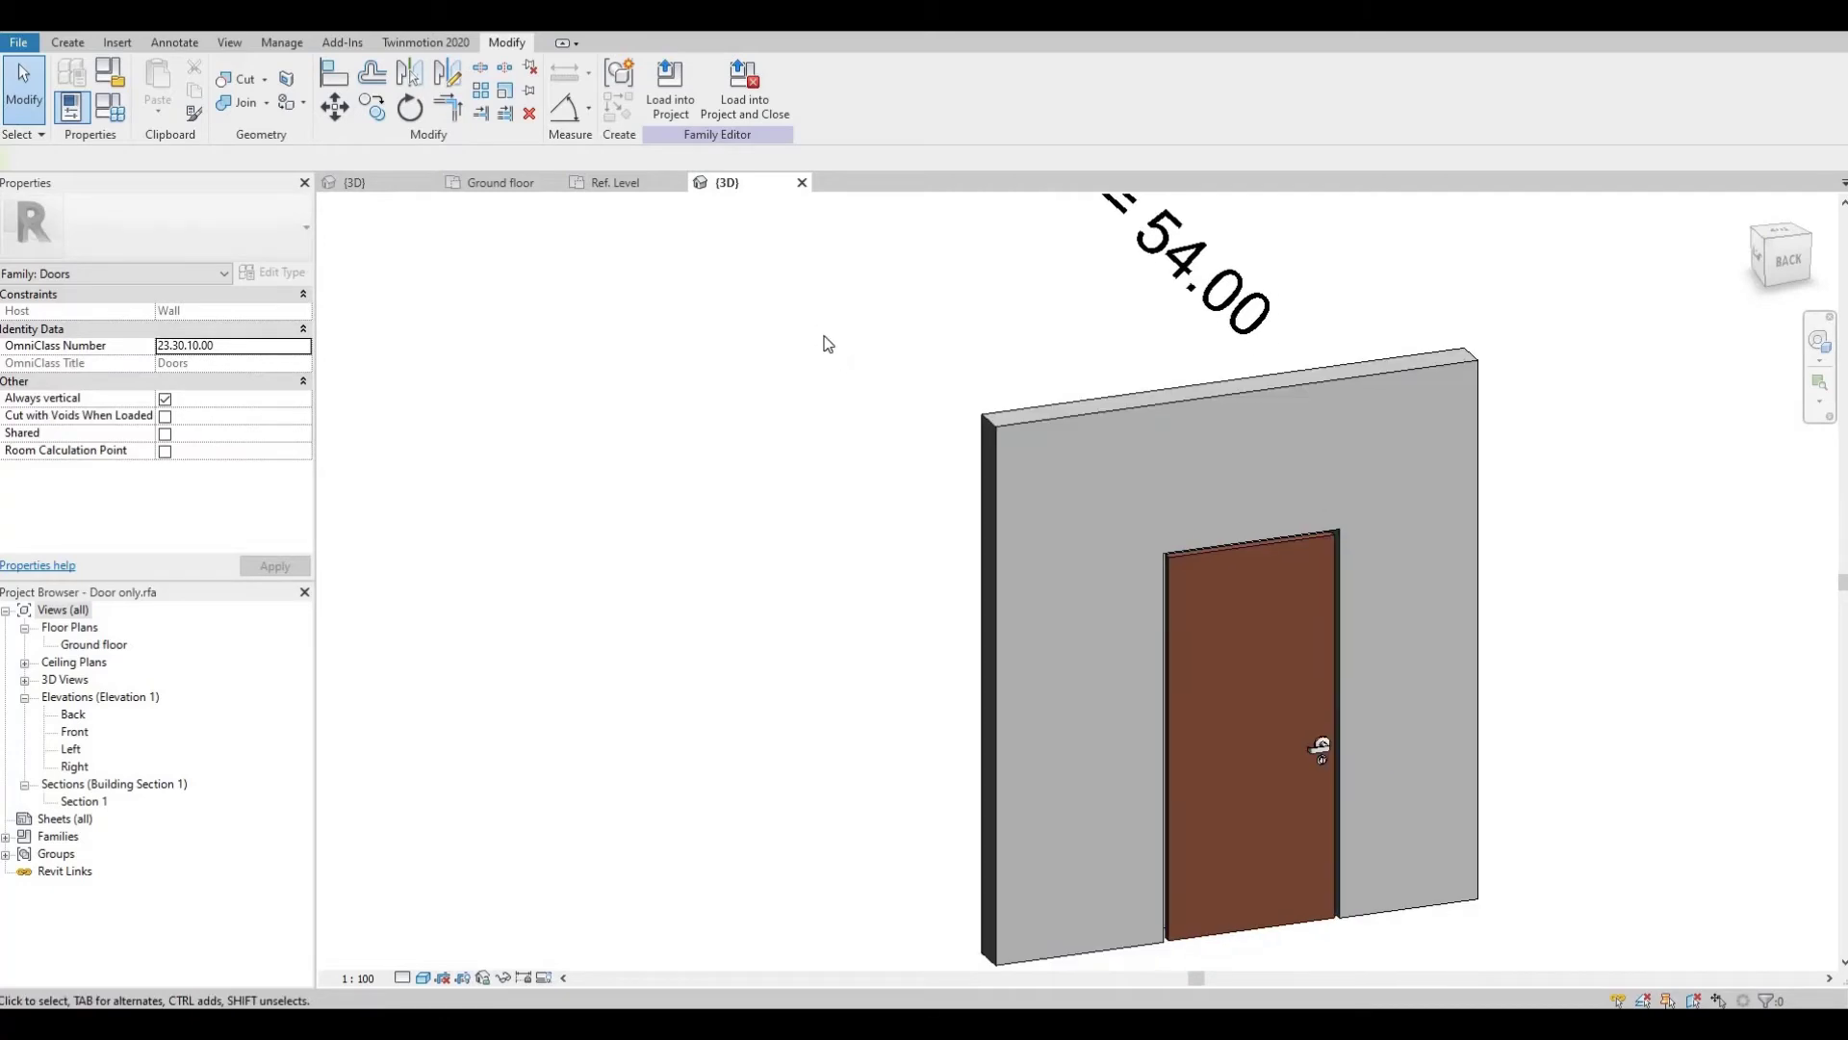
- Copy the Door only family's contents into the new generic model family and place them at the reference plane intersection
{"action": "left_click_drag", "start_coordinate": [817, 327], "coordinate": [1648, 967]}
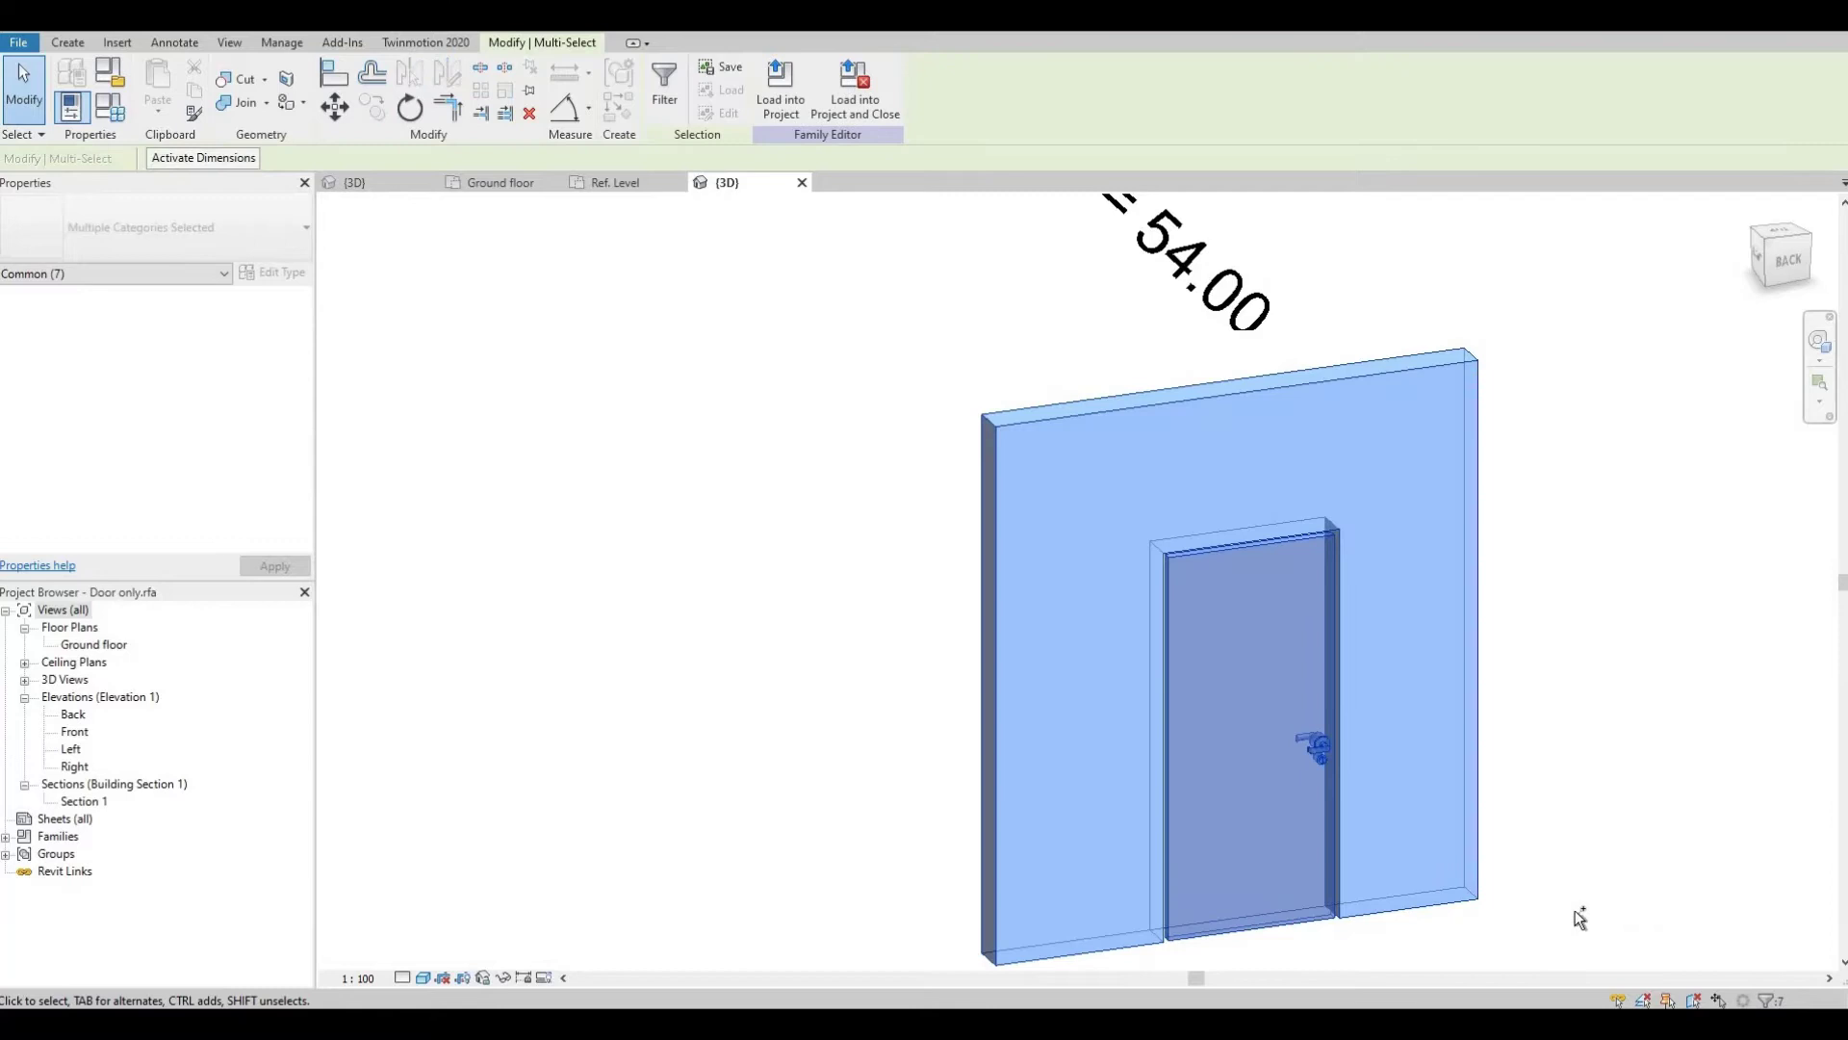
{"action": "left_click", "coordinate": [606, 183]}
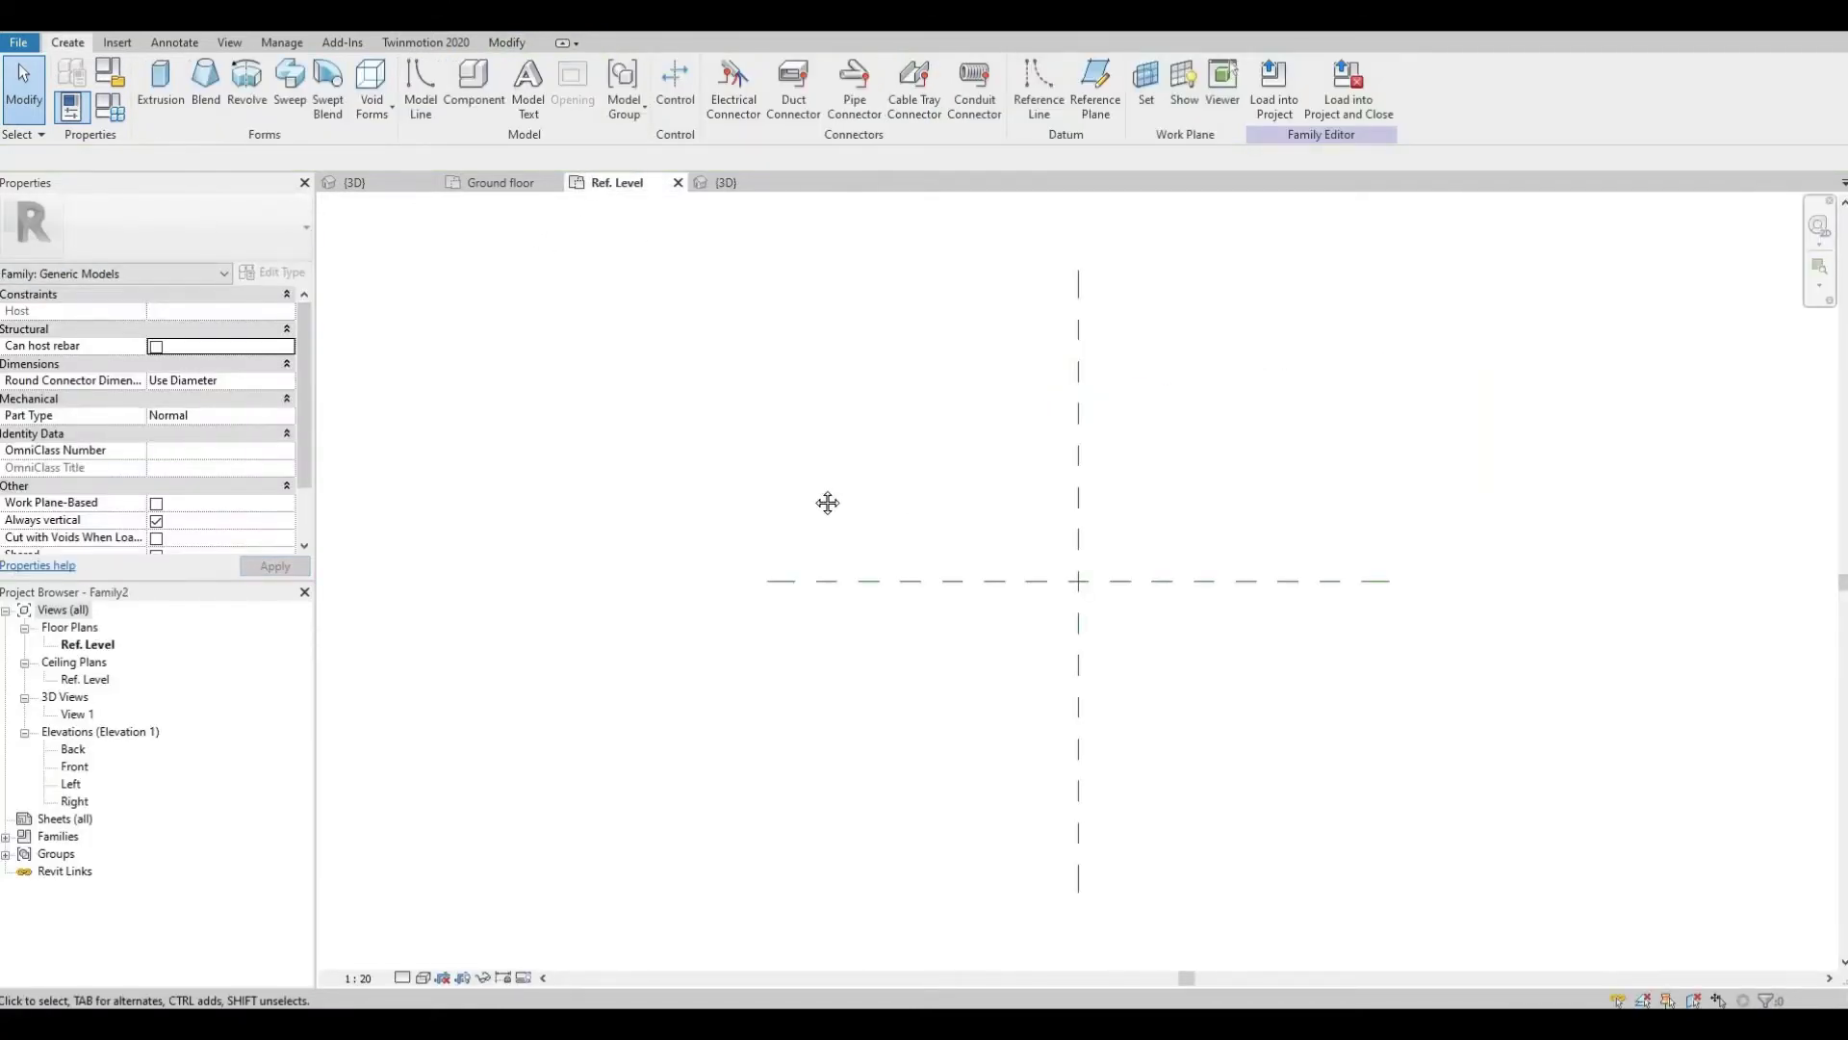
{"action": "middle_click_drag", "start_coordinate": [828, 503], "coordinate": [702, 493]}
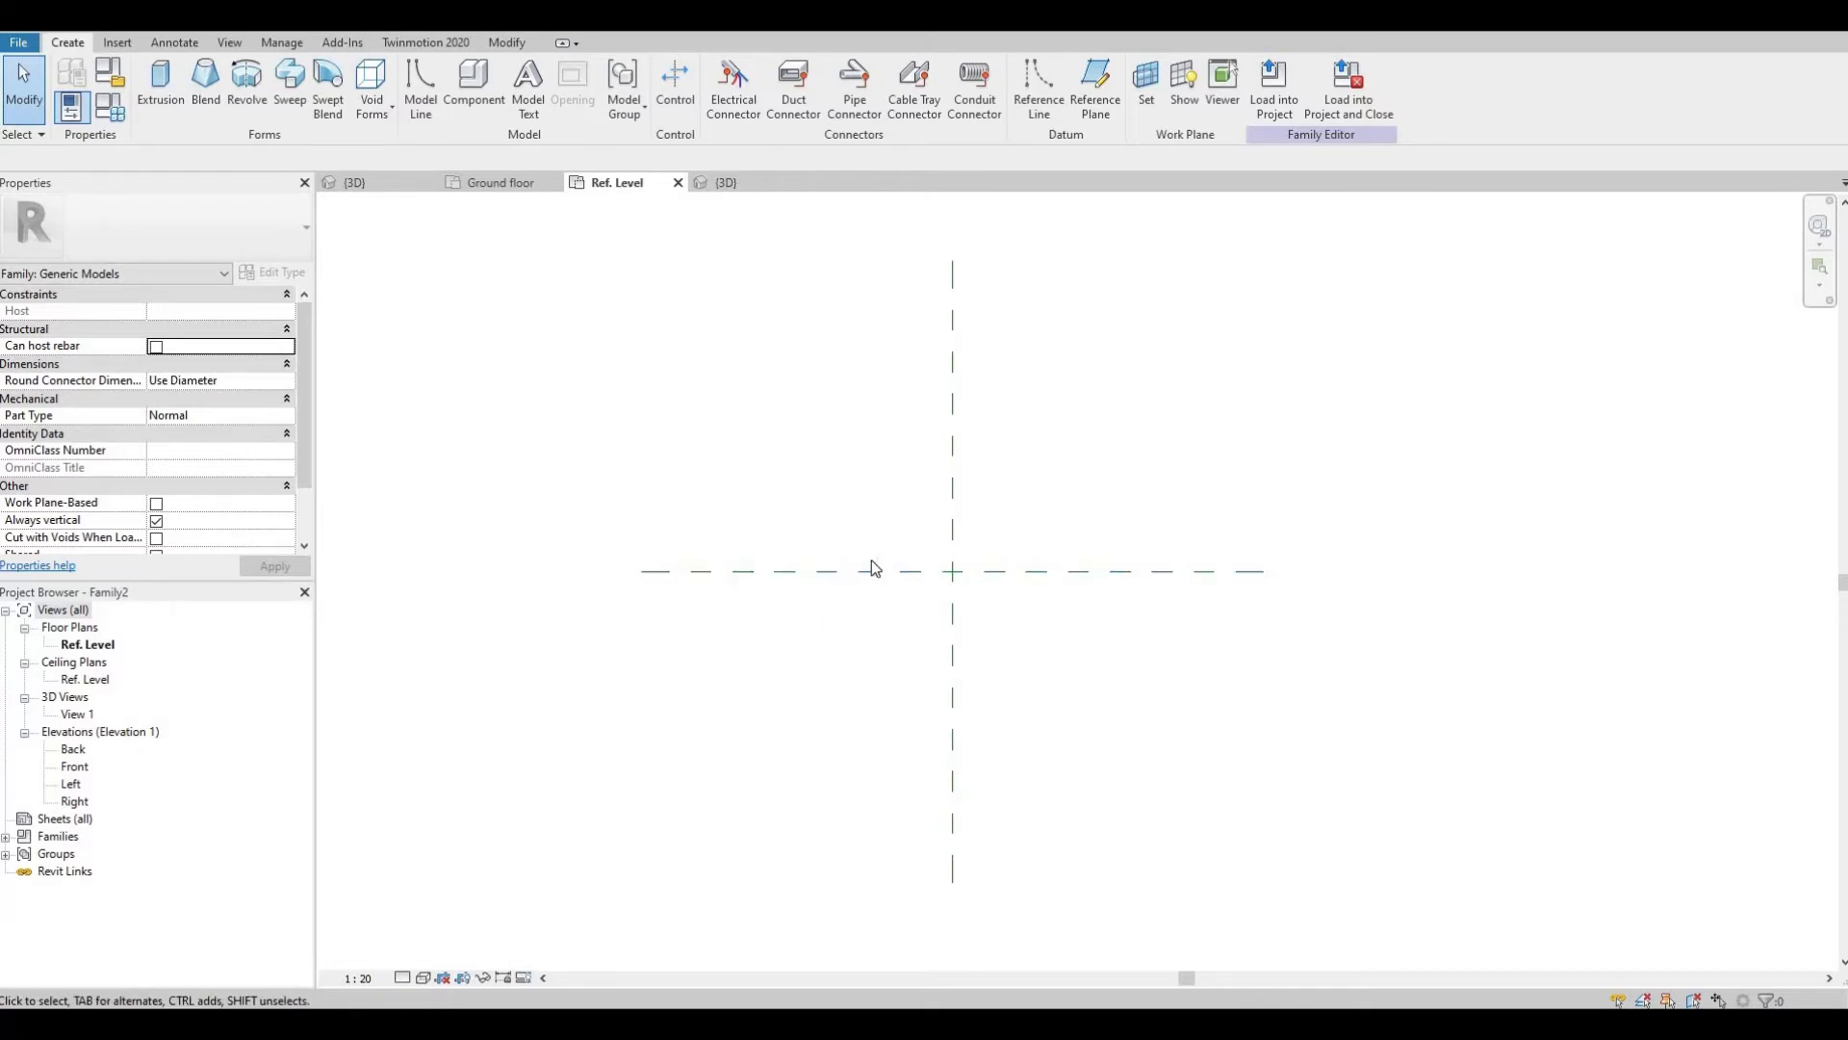
{"action": "scroll", "coordinate": [913, 549], "scroll_direction": "up", "scroll_amount": 2}
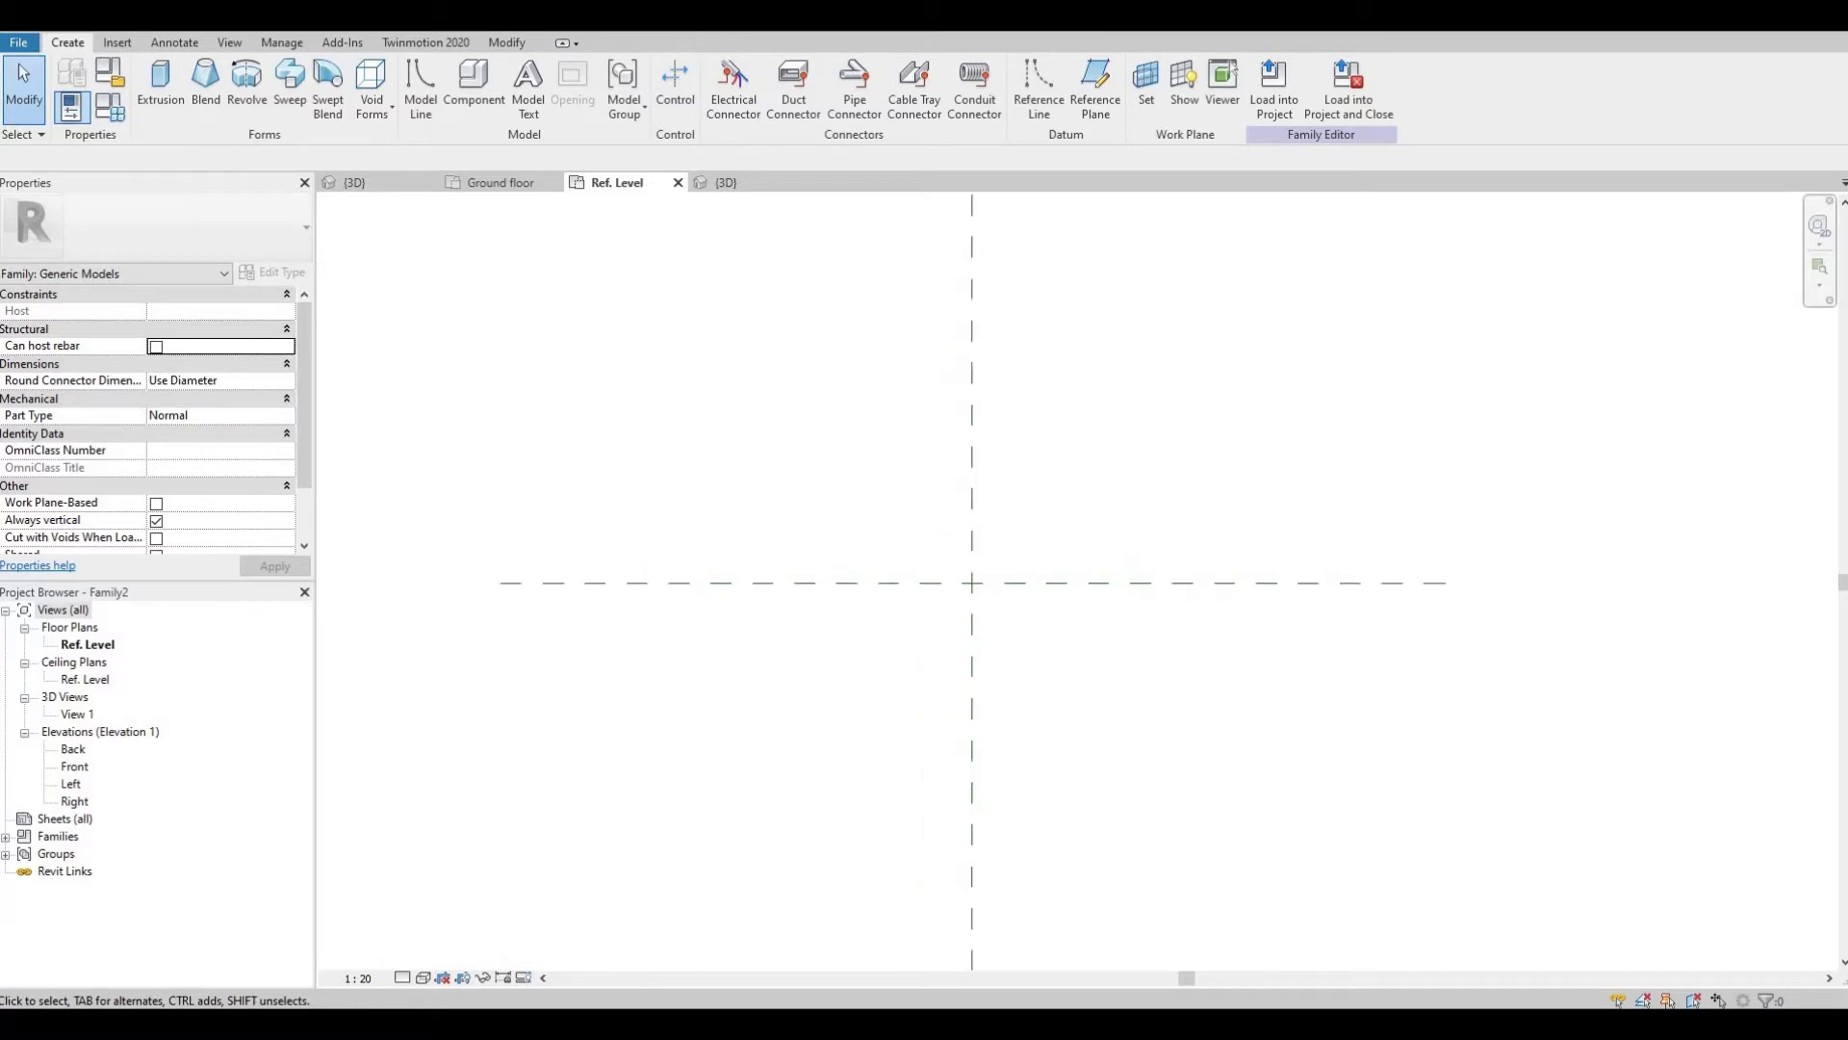
{"action": "key", "text": "ctrl+v"}
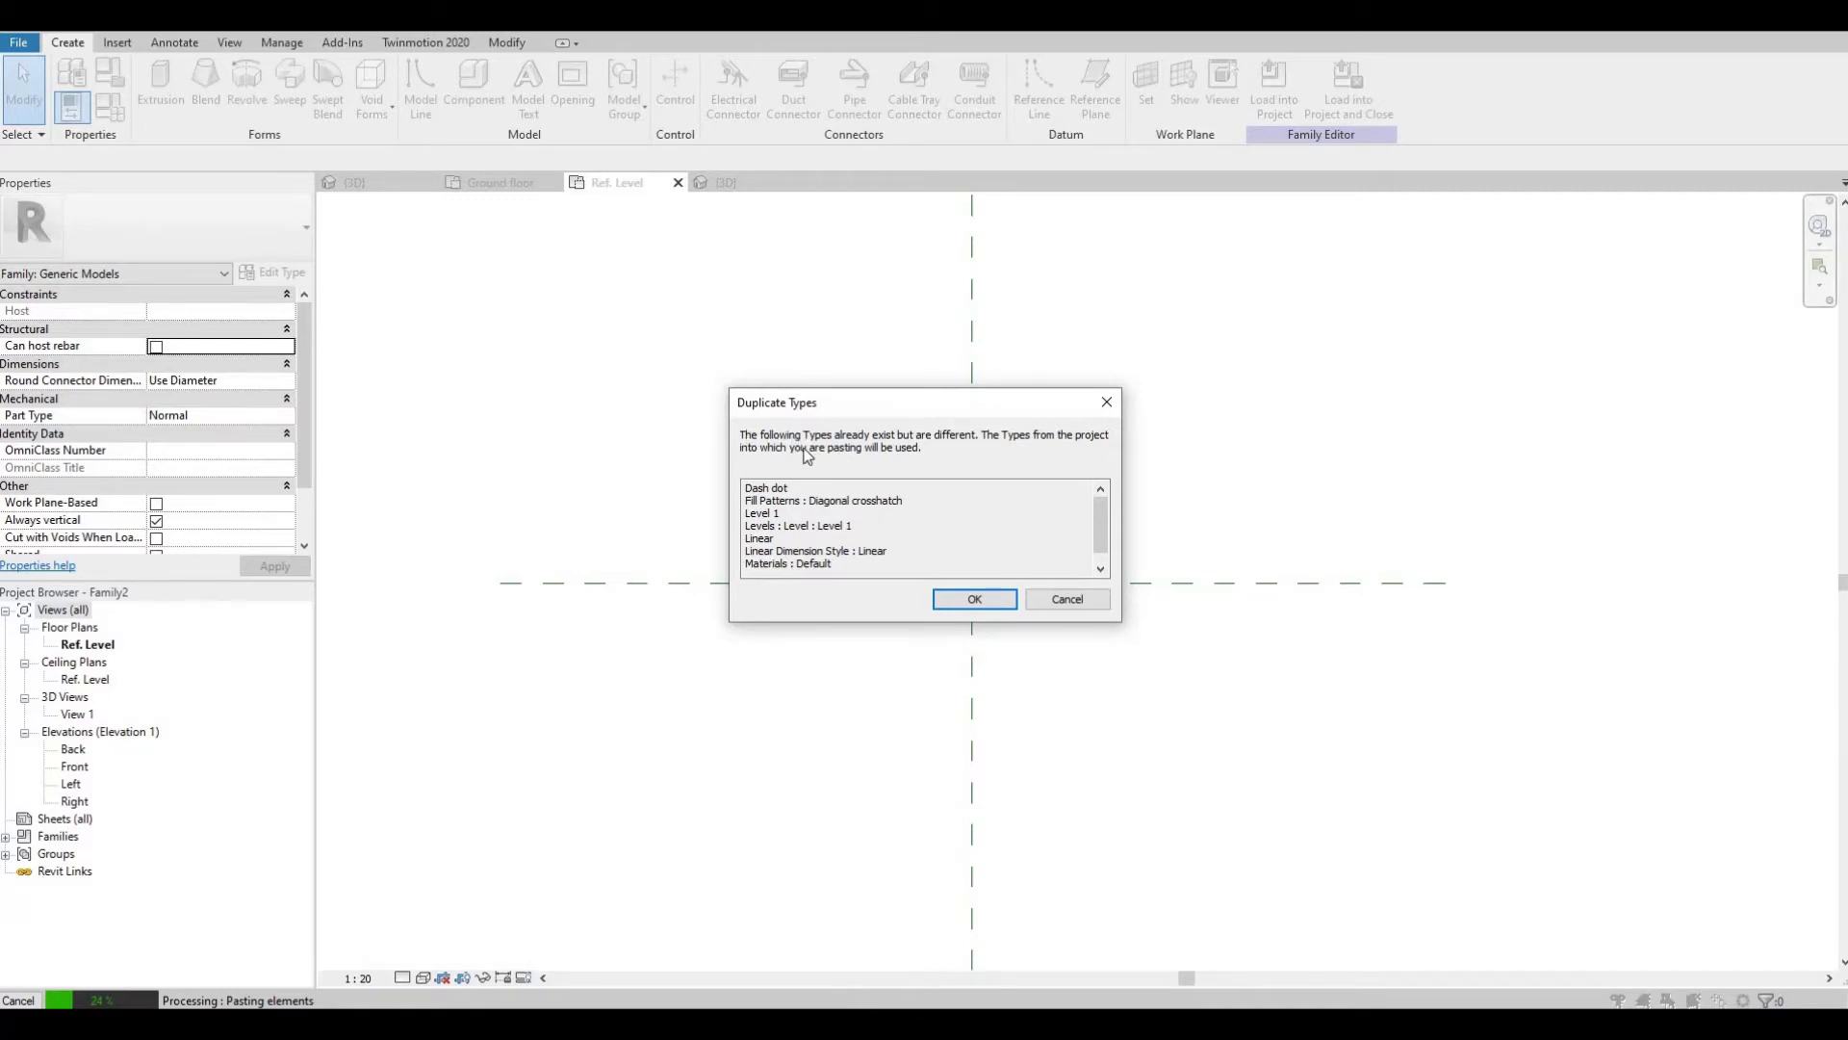
{"action": "left_click", "coordinate": [974, 601]}
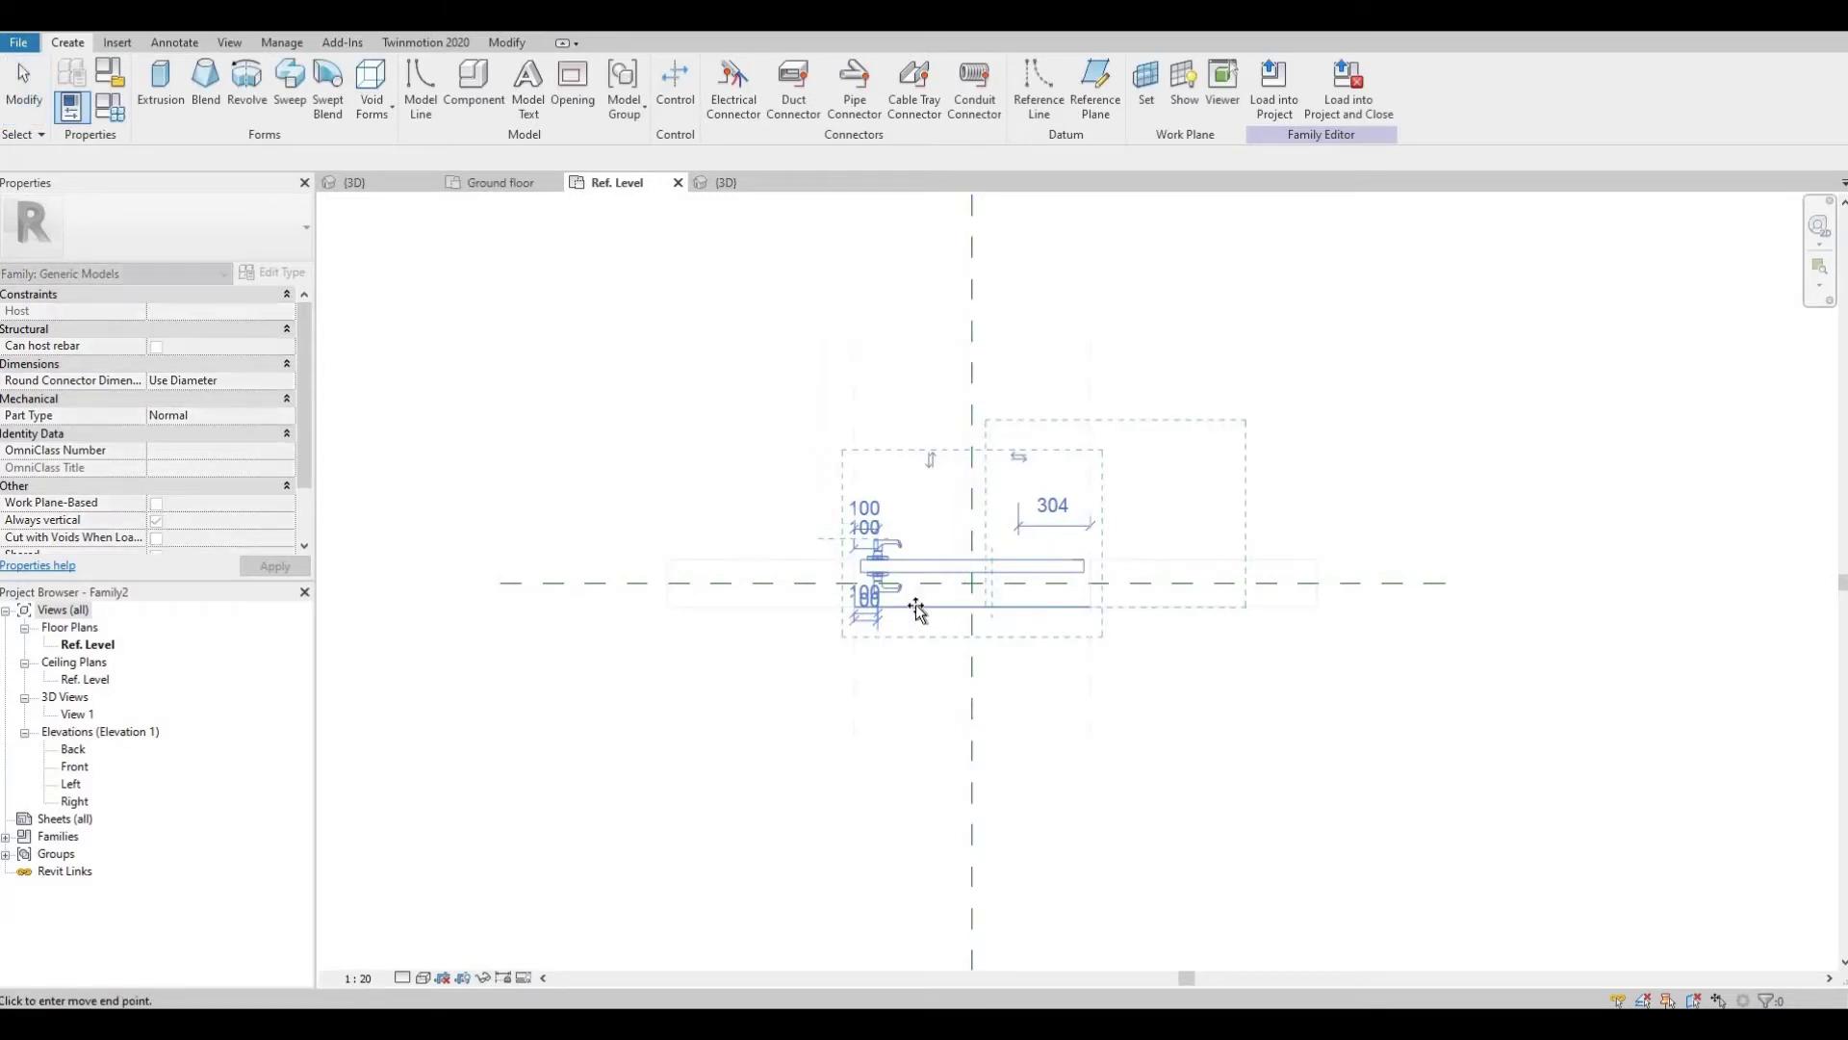
{"action": "left_click", "coordinate": [873, 628]}
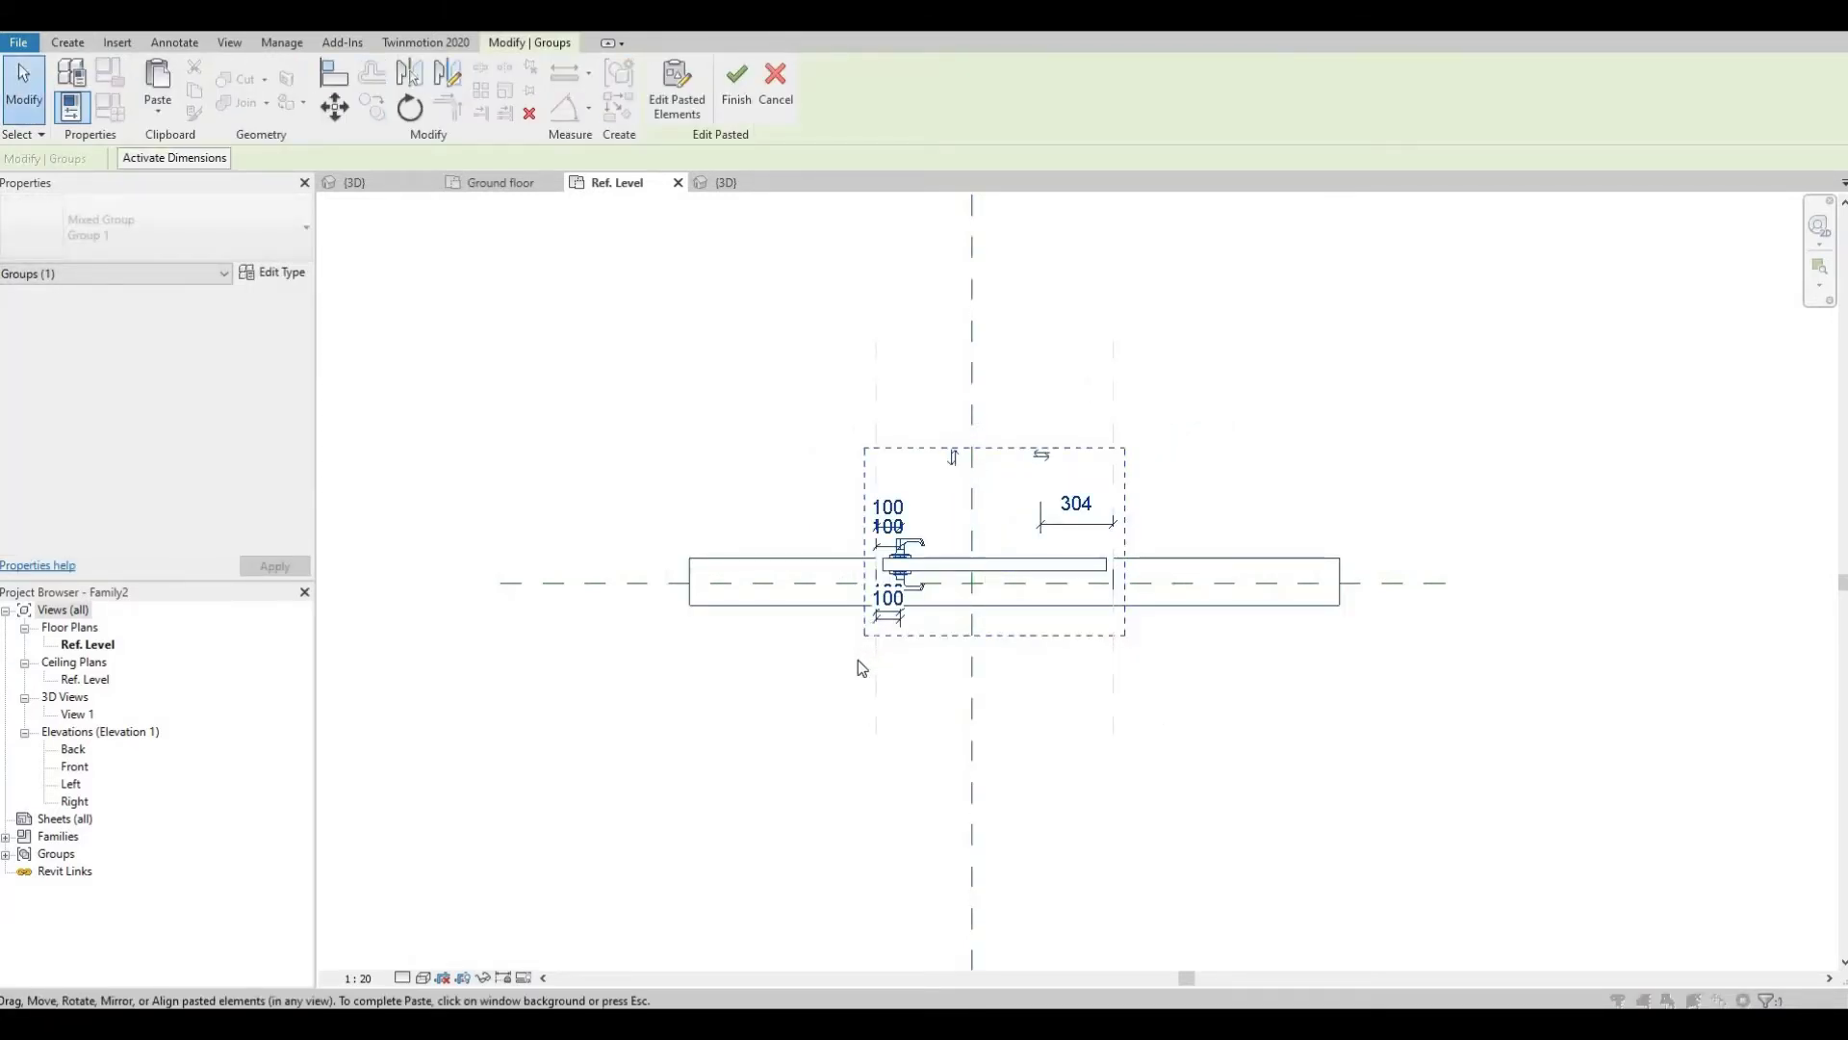
{"action": "left_click", "coordinate": [853, 660]}
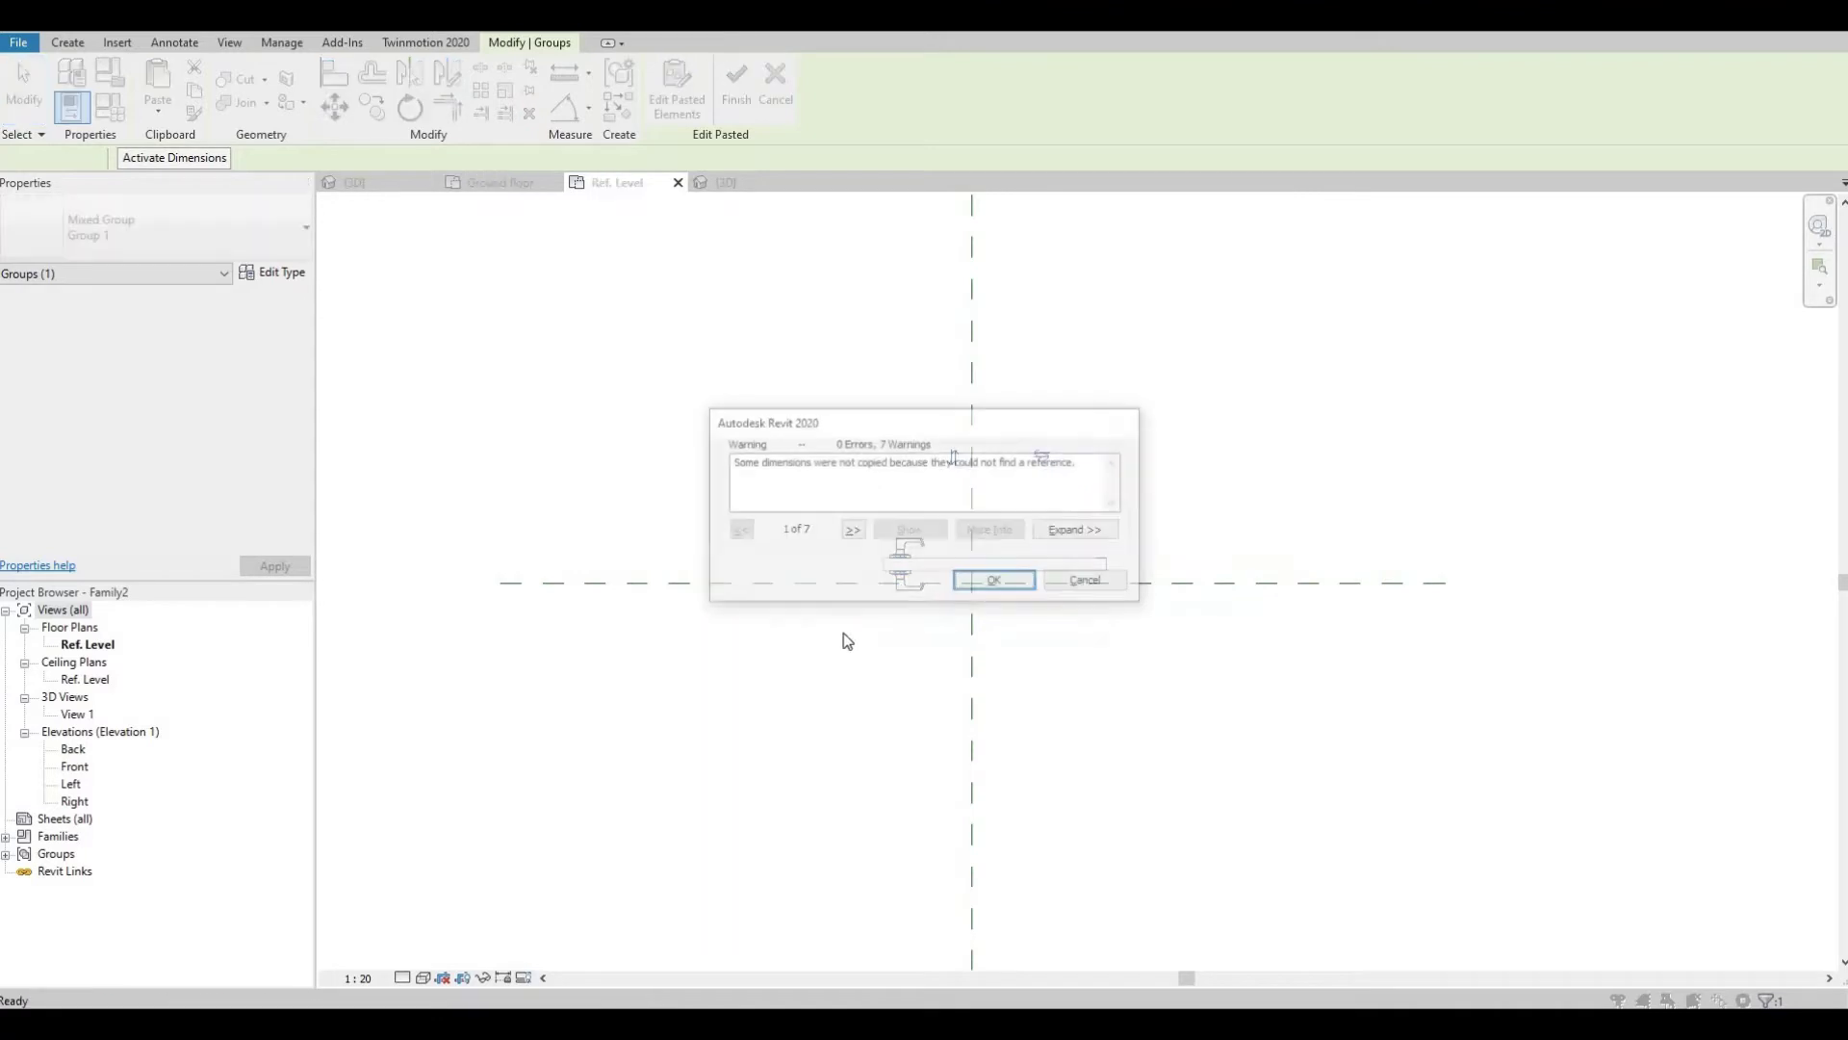
{"action": "left_click", "coordinate": [996, 582]}
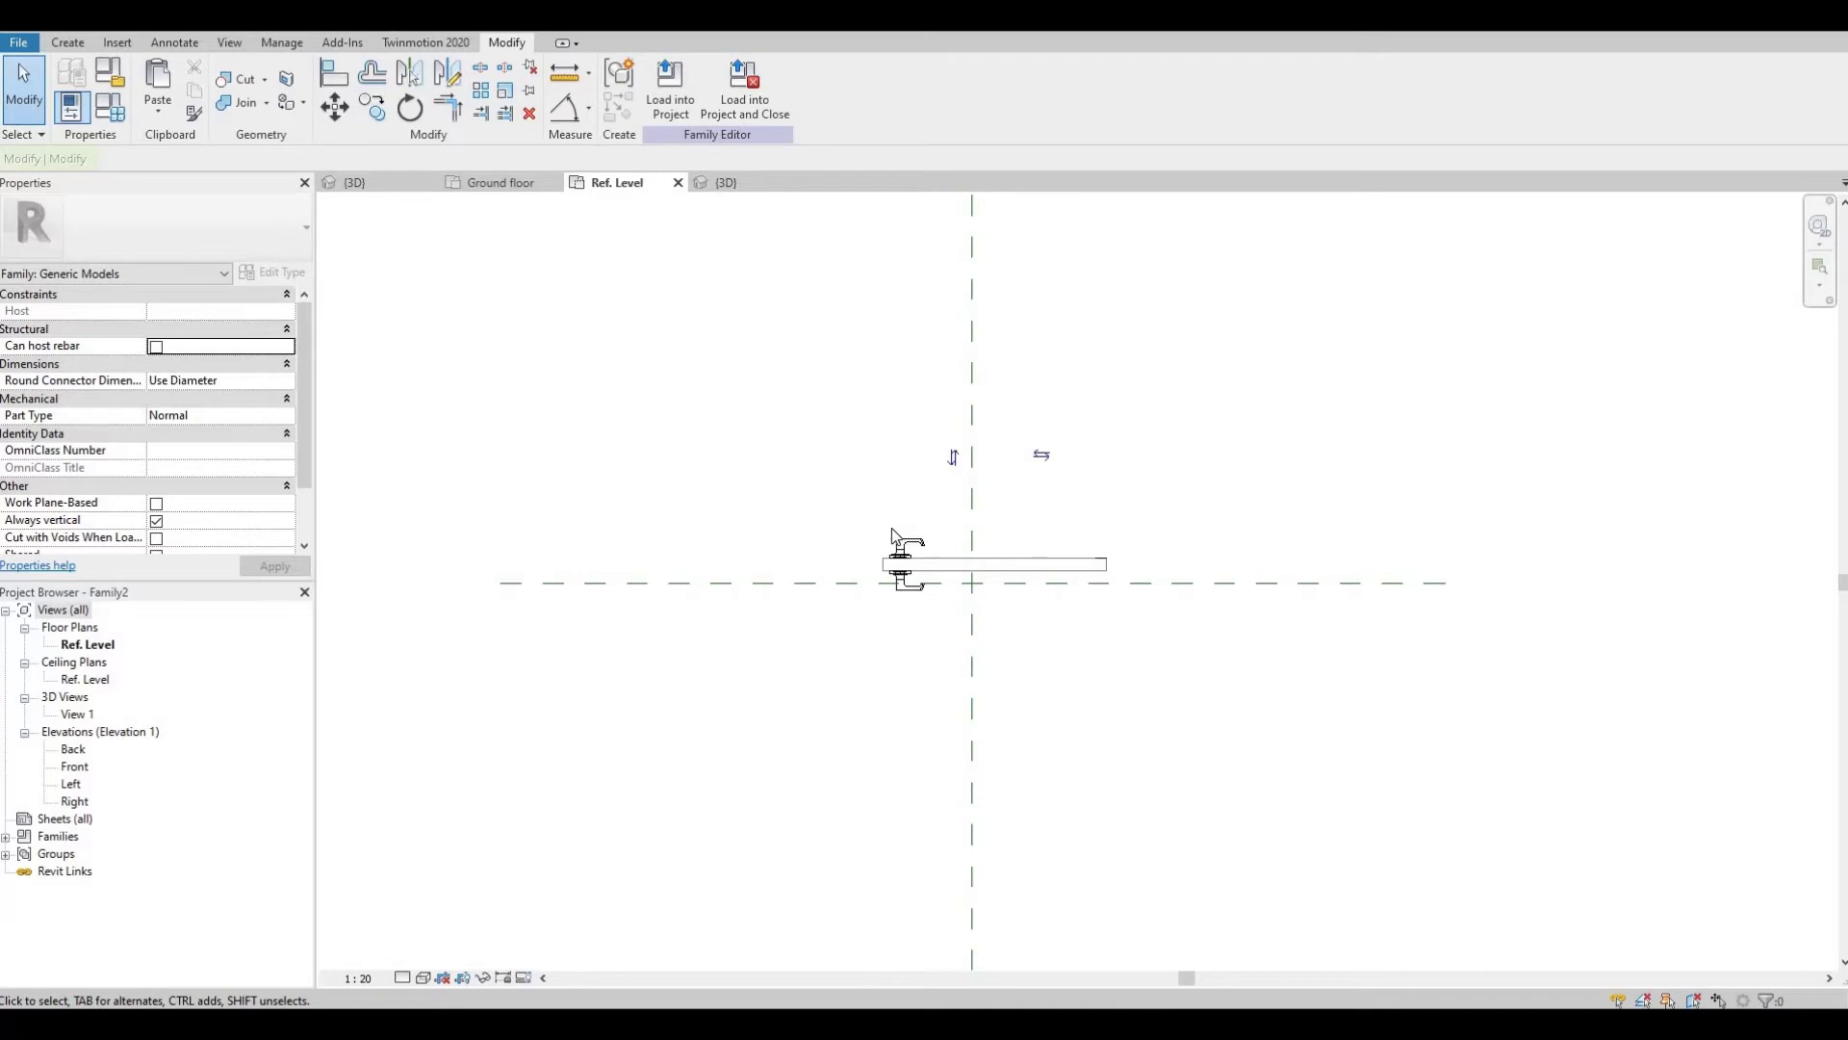
{"action": "left_click", "coordinate": [744, 182]}
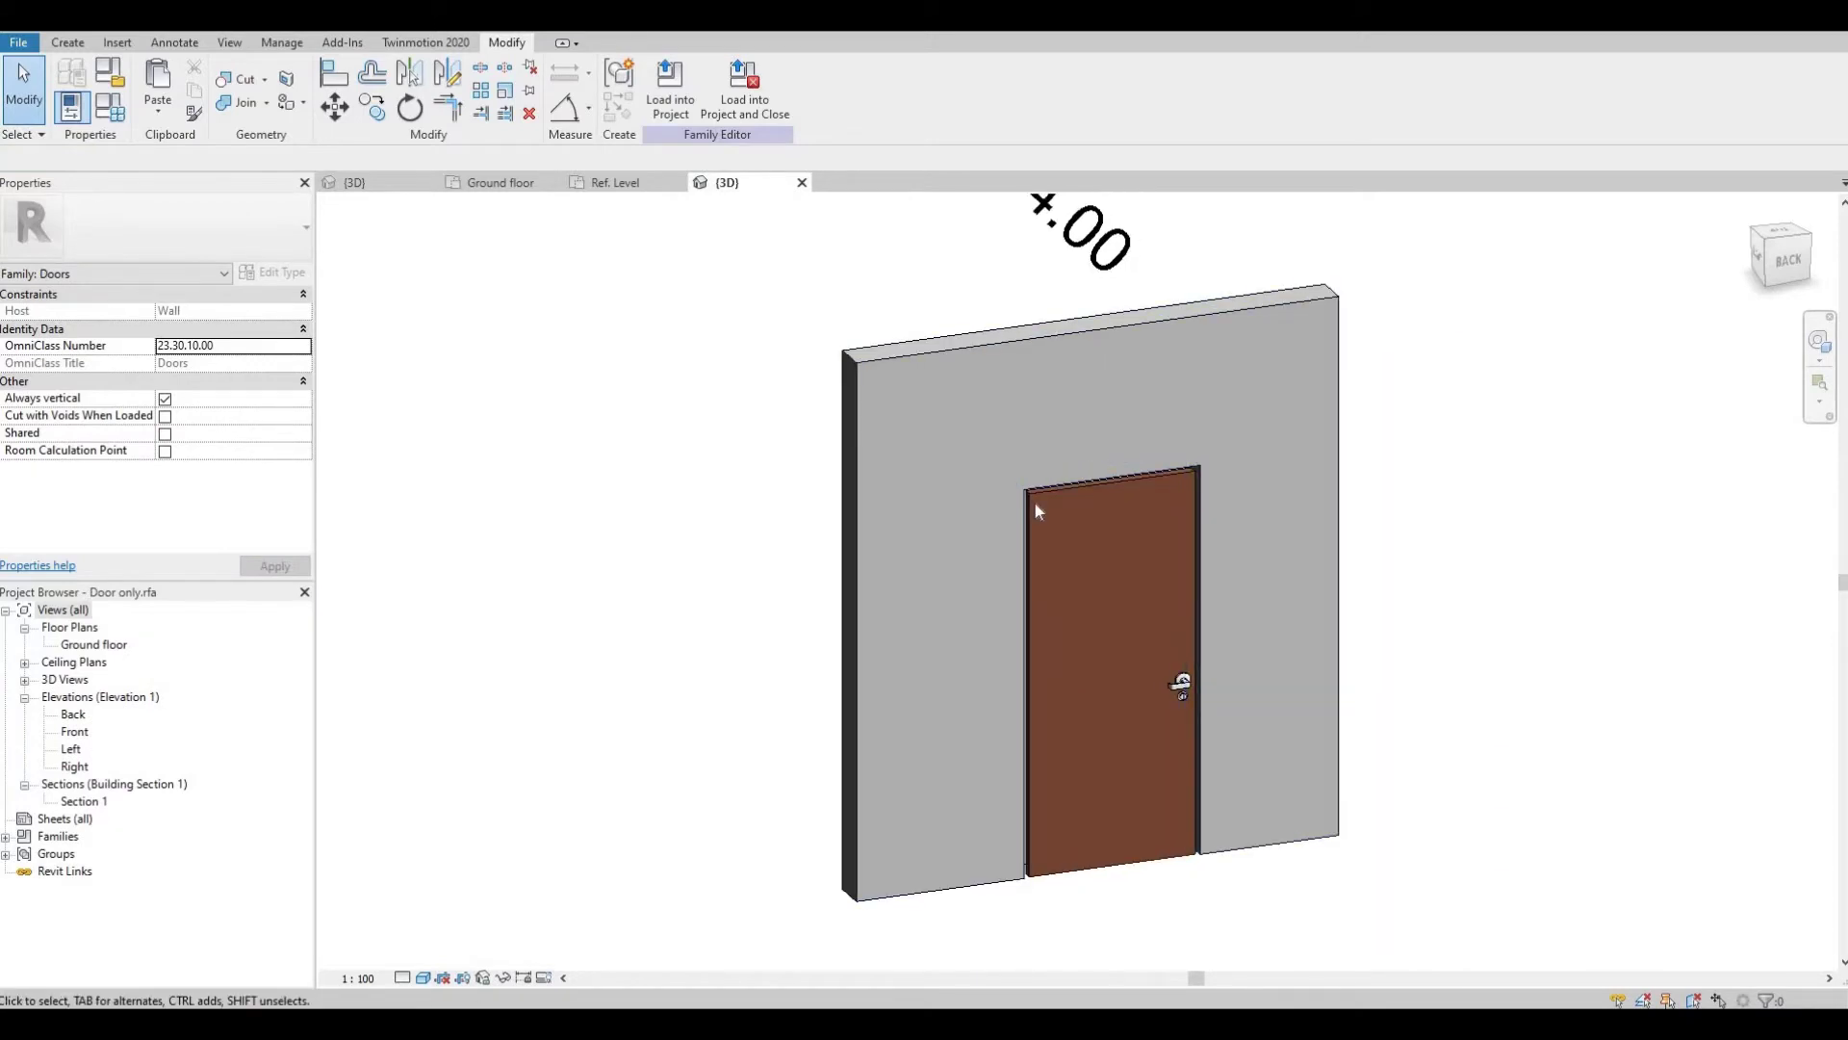
{"action": "scroll", "coordinate": [1014, 495], "scroll_direction": "up", "scroll_amount": 1}
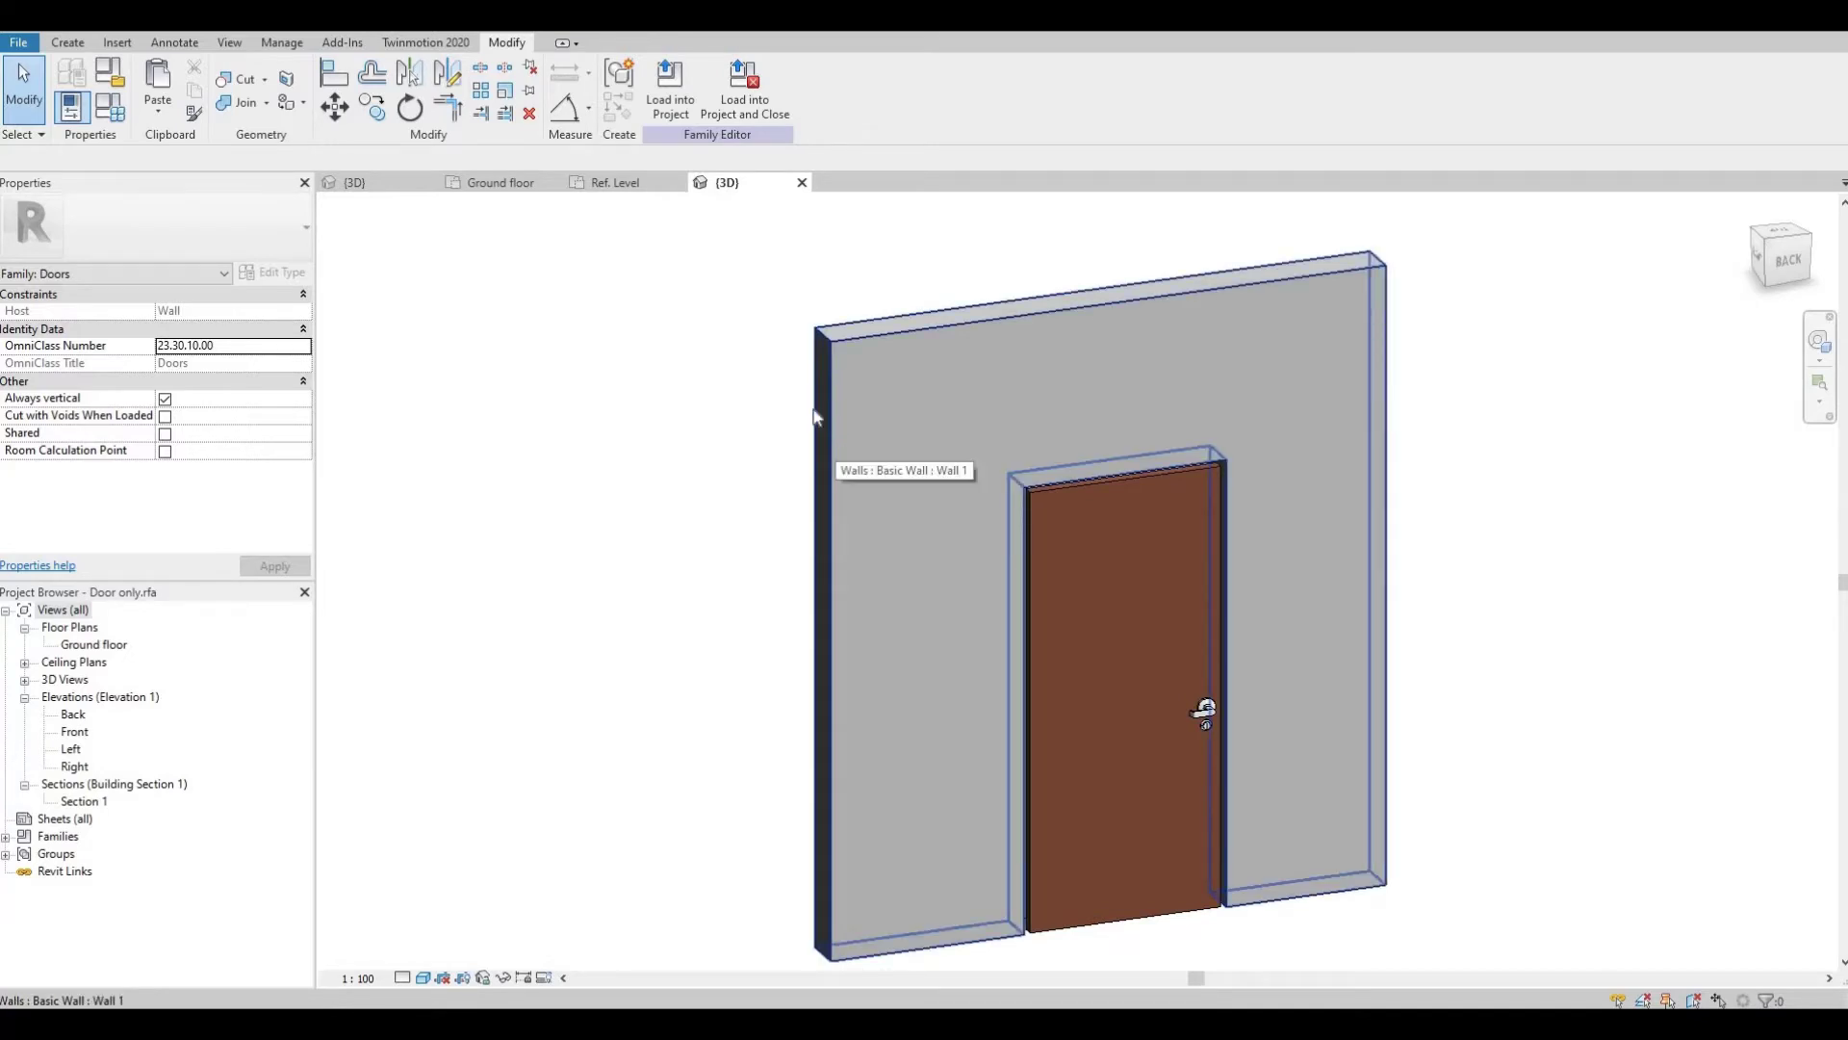
{"action": "left_click", "coordinate": [613, 186]}
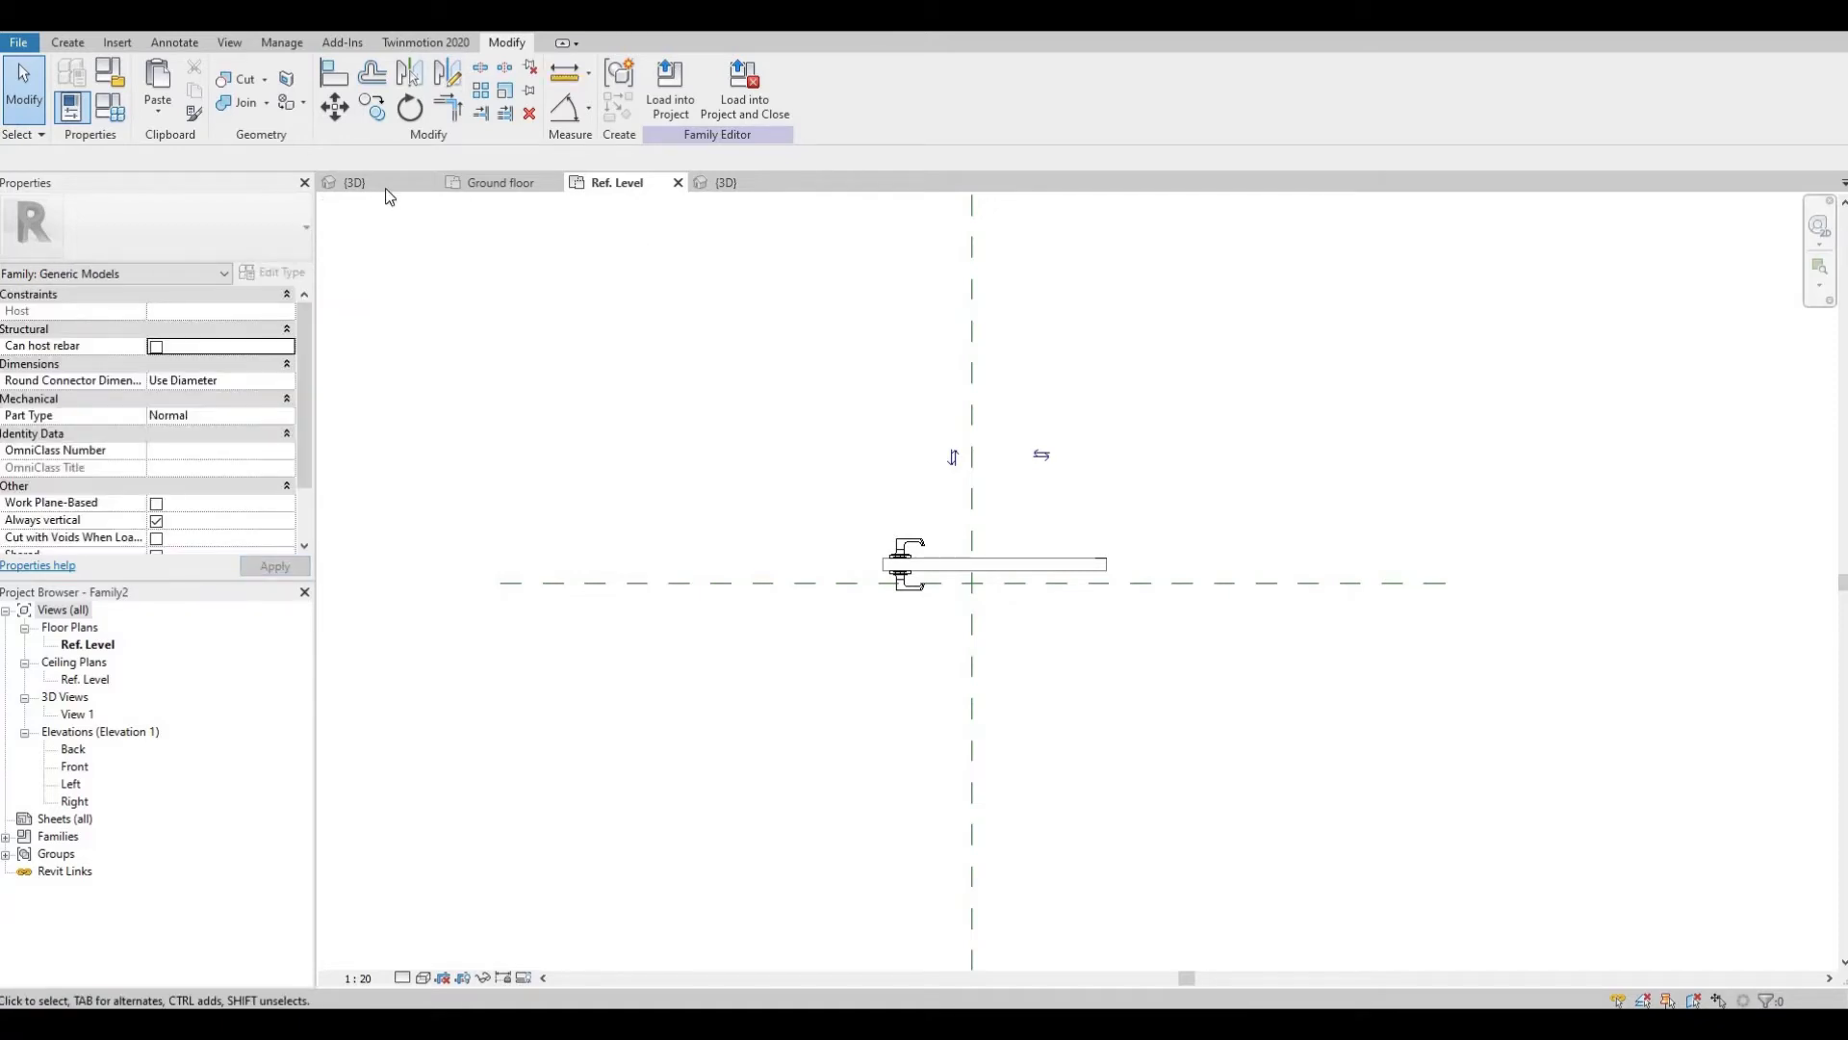
- Load the new generic model door family into Project1 only
{"action": "left_click", "coordinate": [670, 92]}
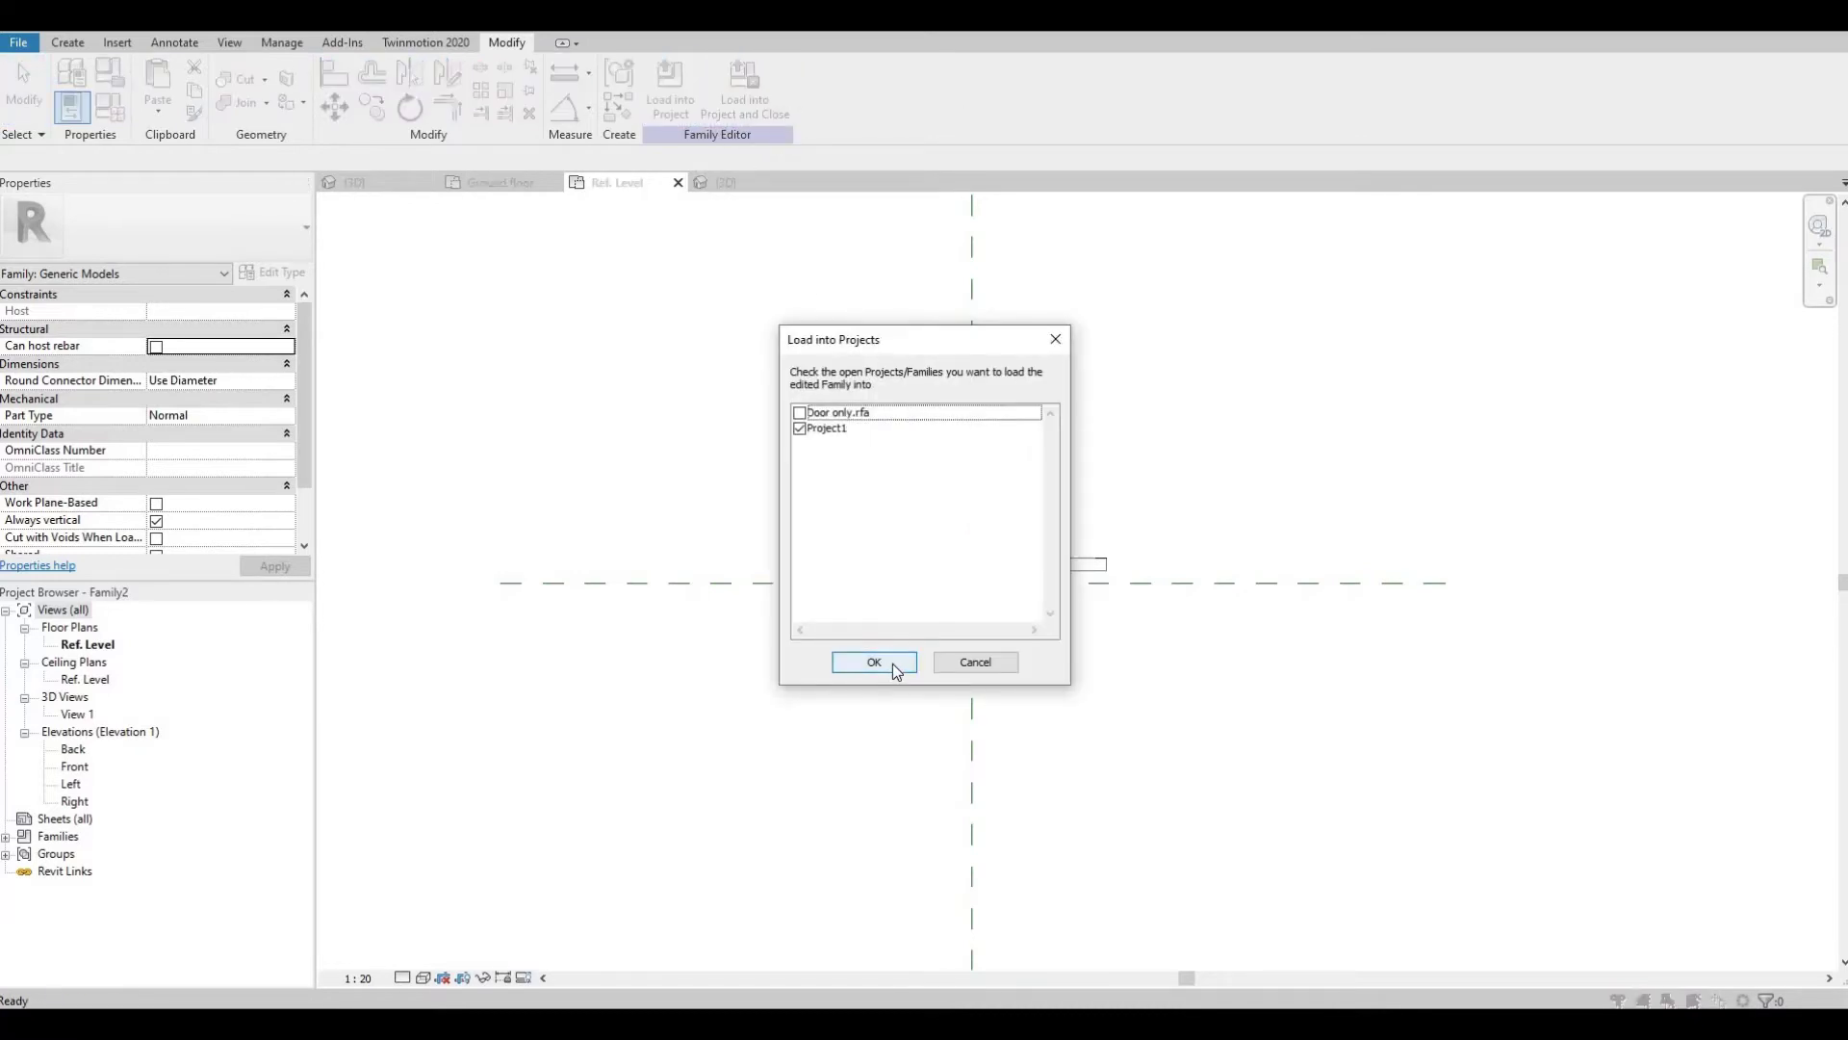
{"action": "left_click", "coordinate": [893, 664]}
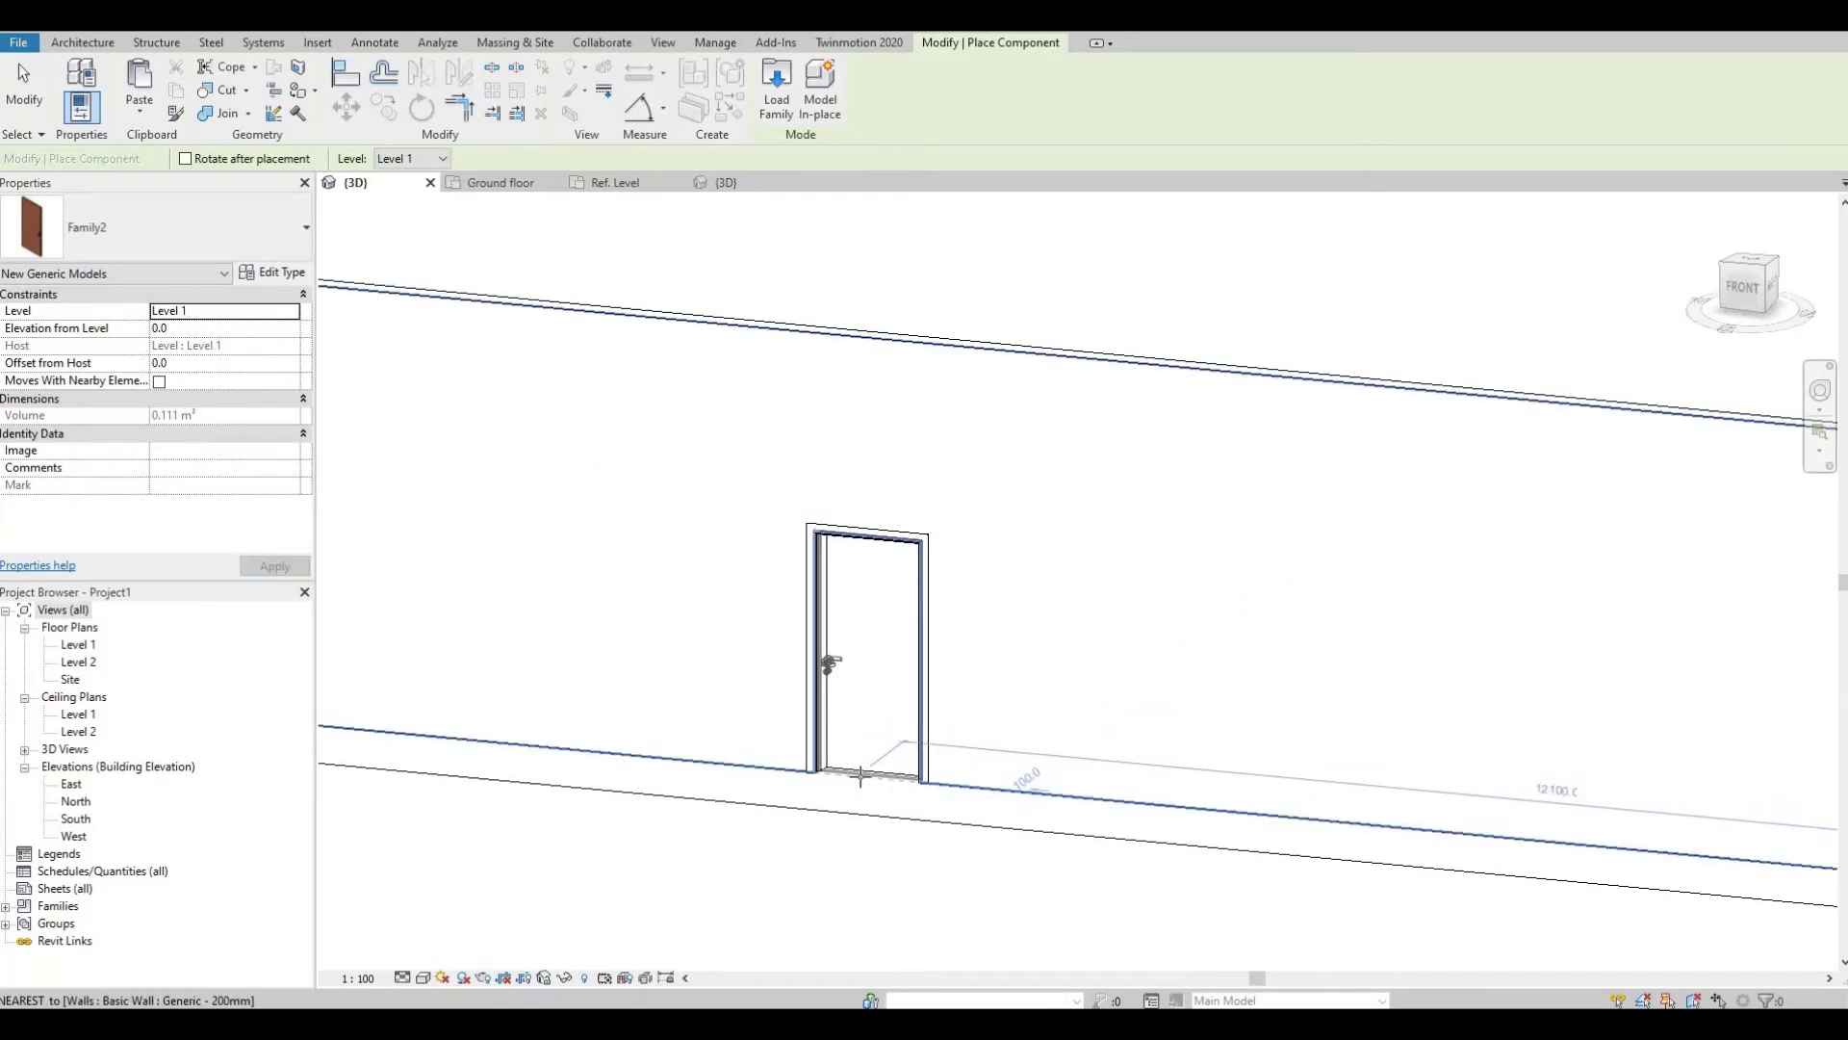
- Place the Family2 generic model door panel inside the door frame opening in the wall on Level 1
{"action": "left_click", "coordinate": [859, 775]}
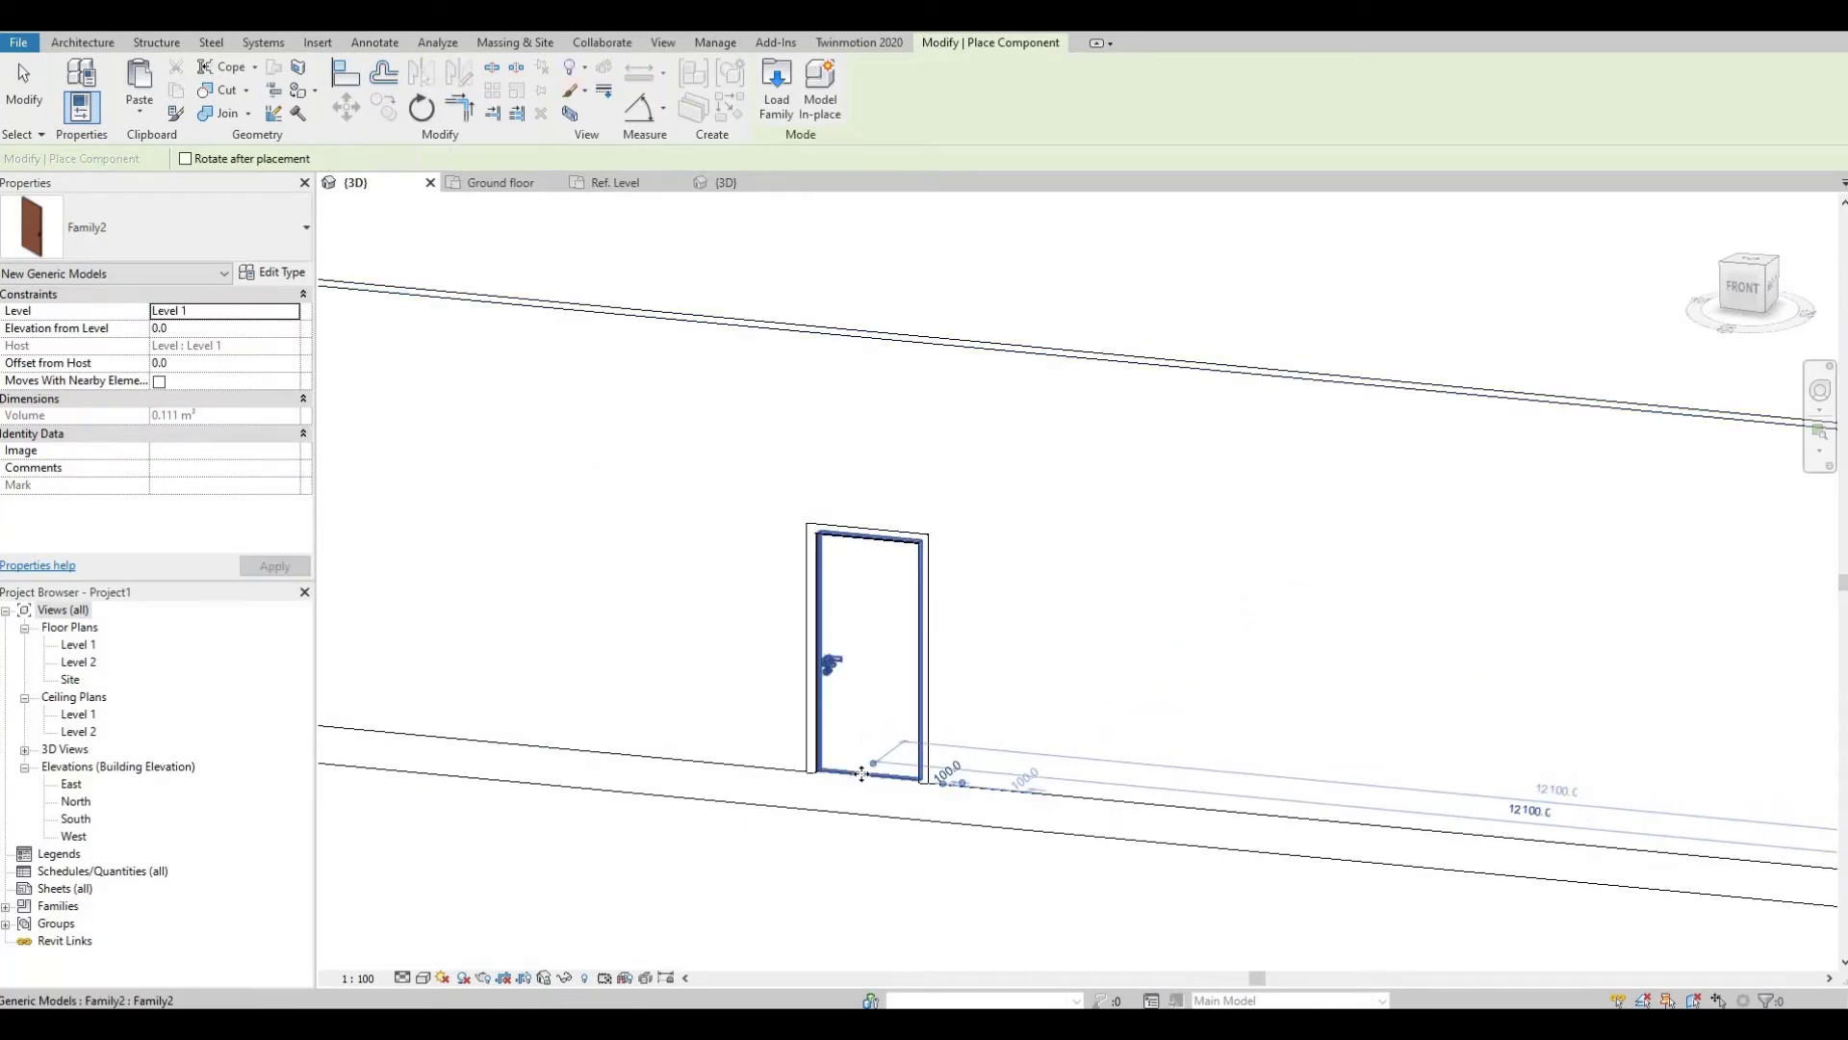
{"action": "key", "text": "Escape"}
{"action": "key", "text": "Escape"}
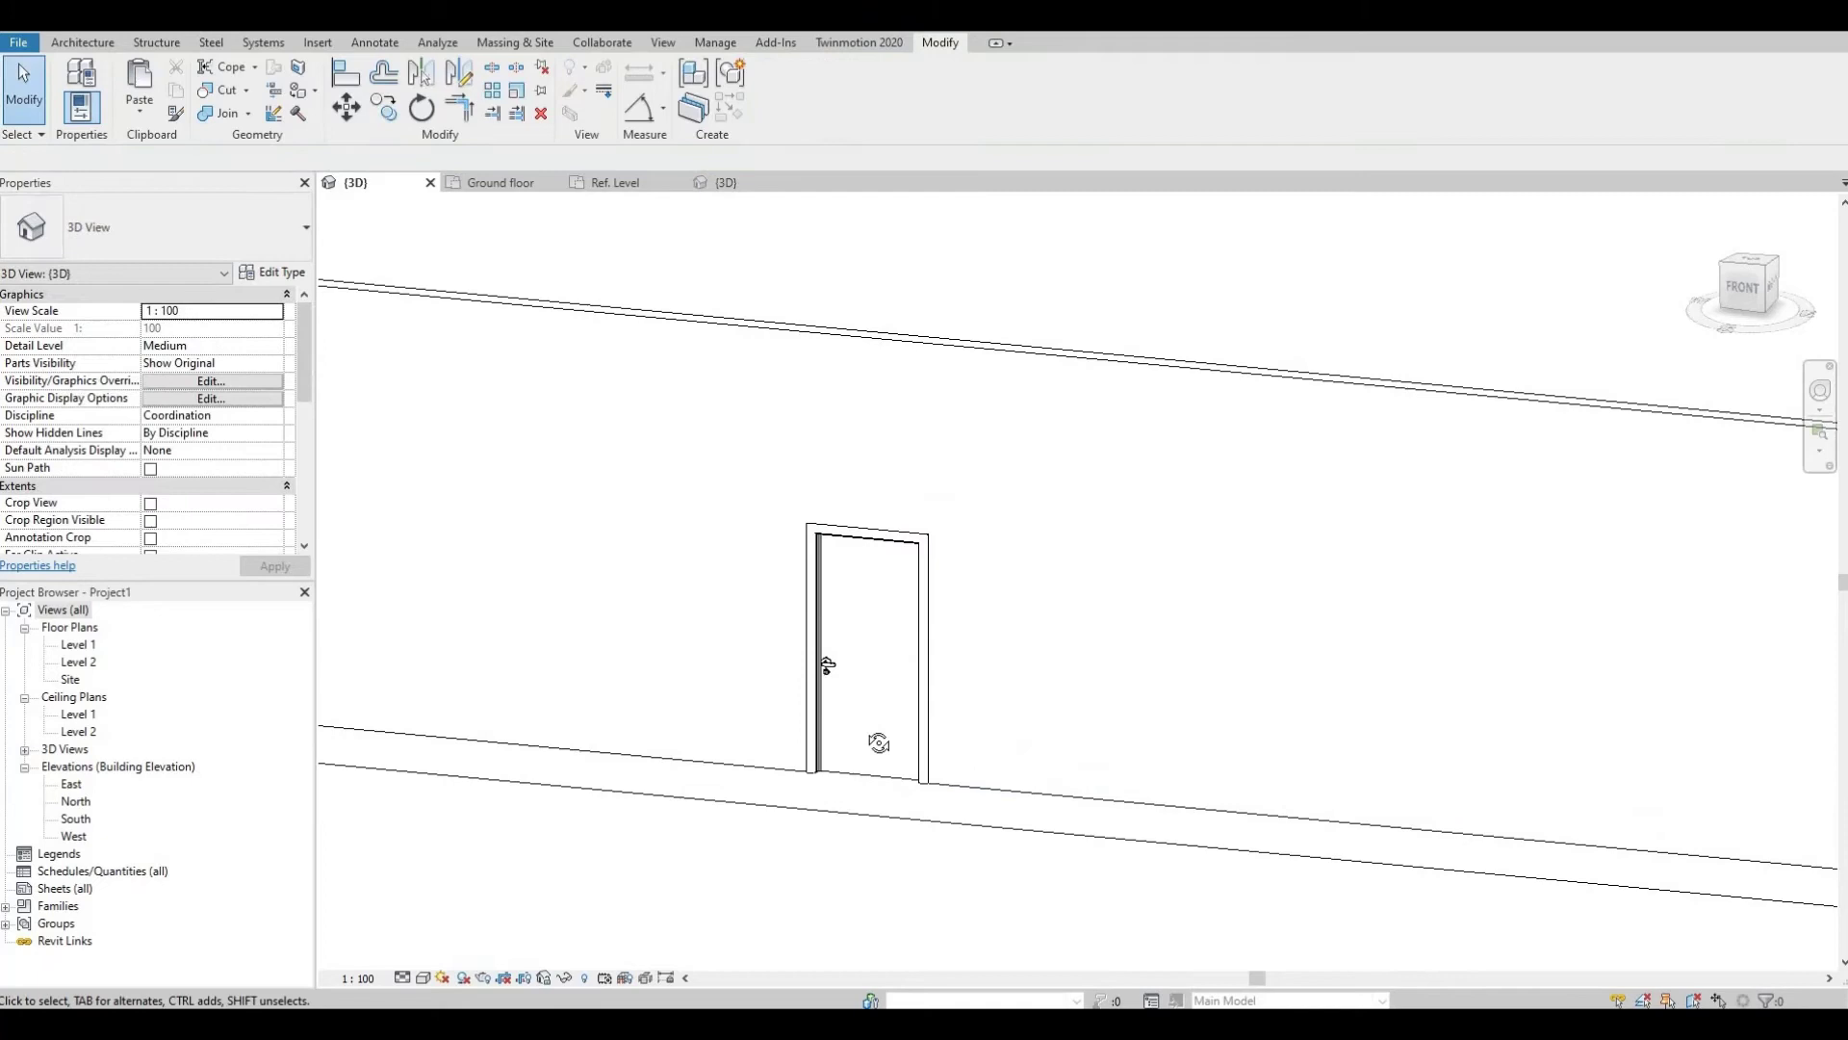
{"action": "middle_click_drag", "start_coordinate": [878, 743], "coordinate": [940, 745], "text": "shift"}
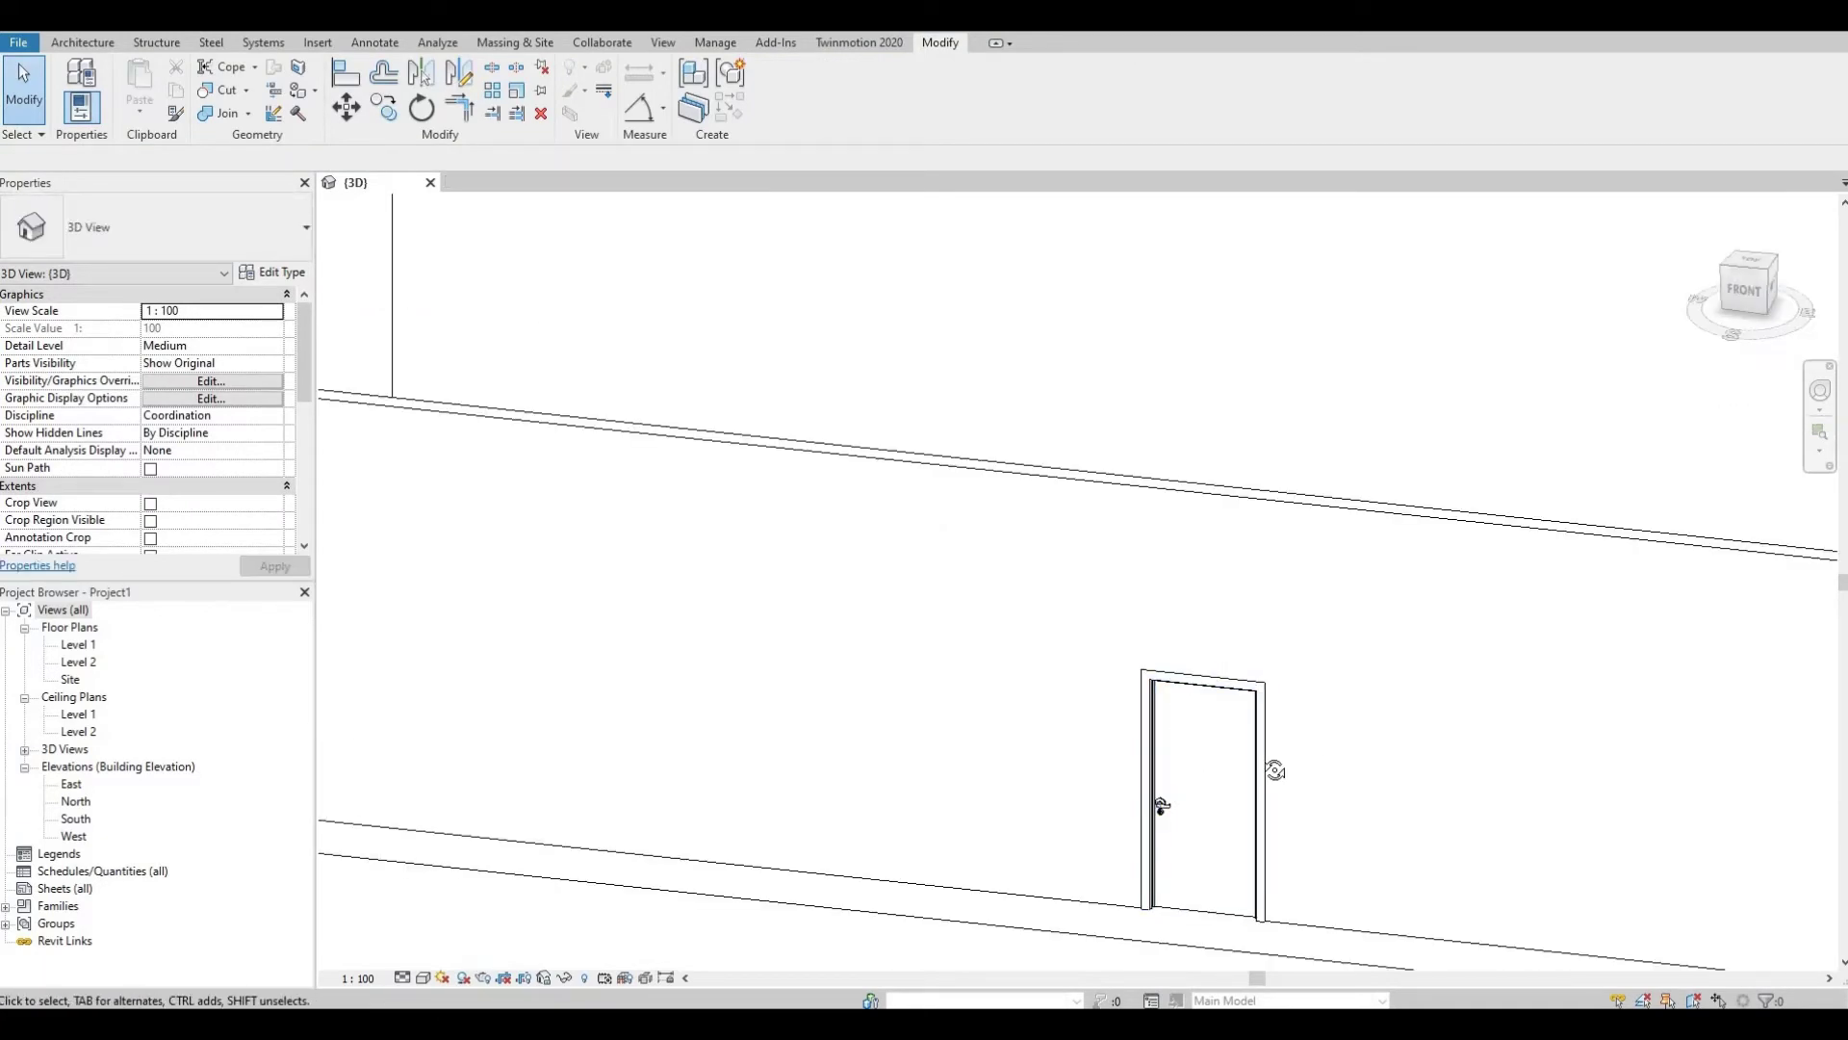
{"action": "middle_click_drag", "start_coordinate": [1275, 771], "coordinate": [589, 516], "text": "shift"}
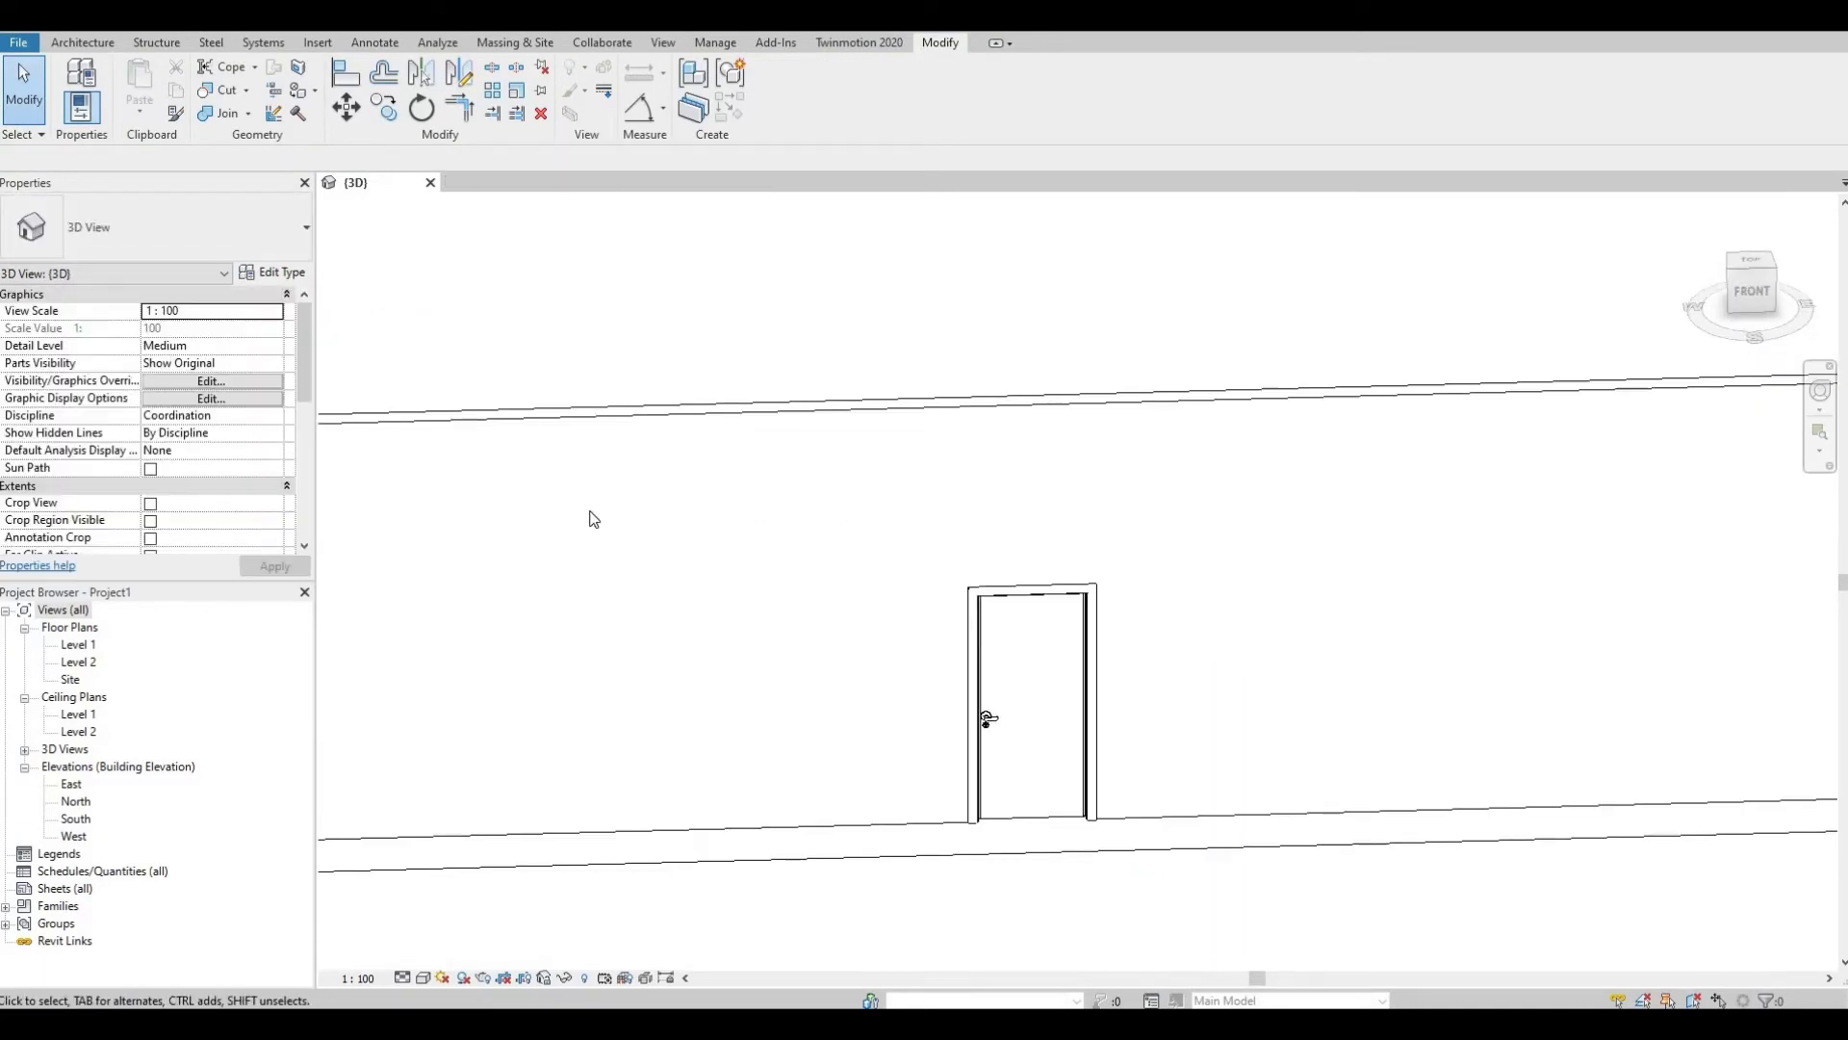
- Send the model from Revit to Twinmotion through the direct link and view the door in the wall there
{"action": "left_click", "coordinate": [842, 43]}
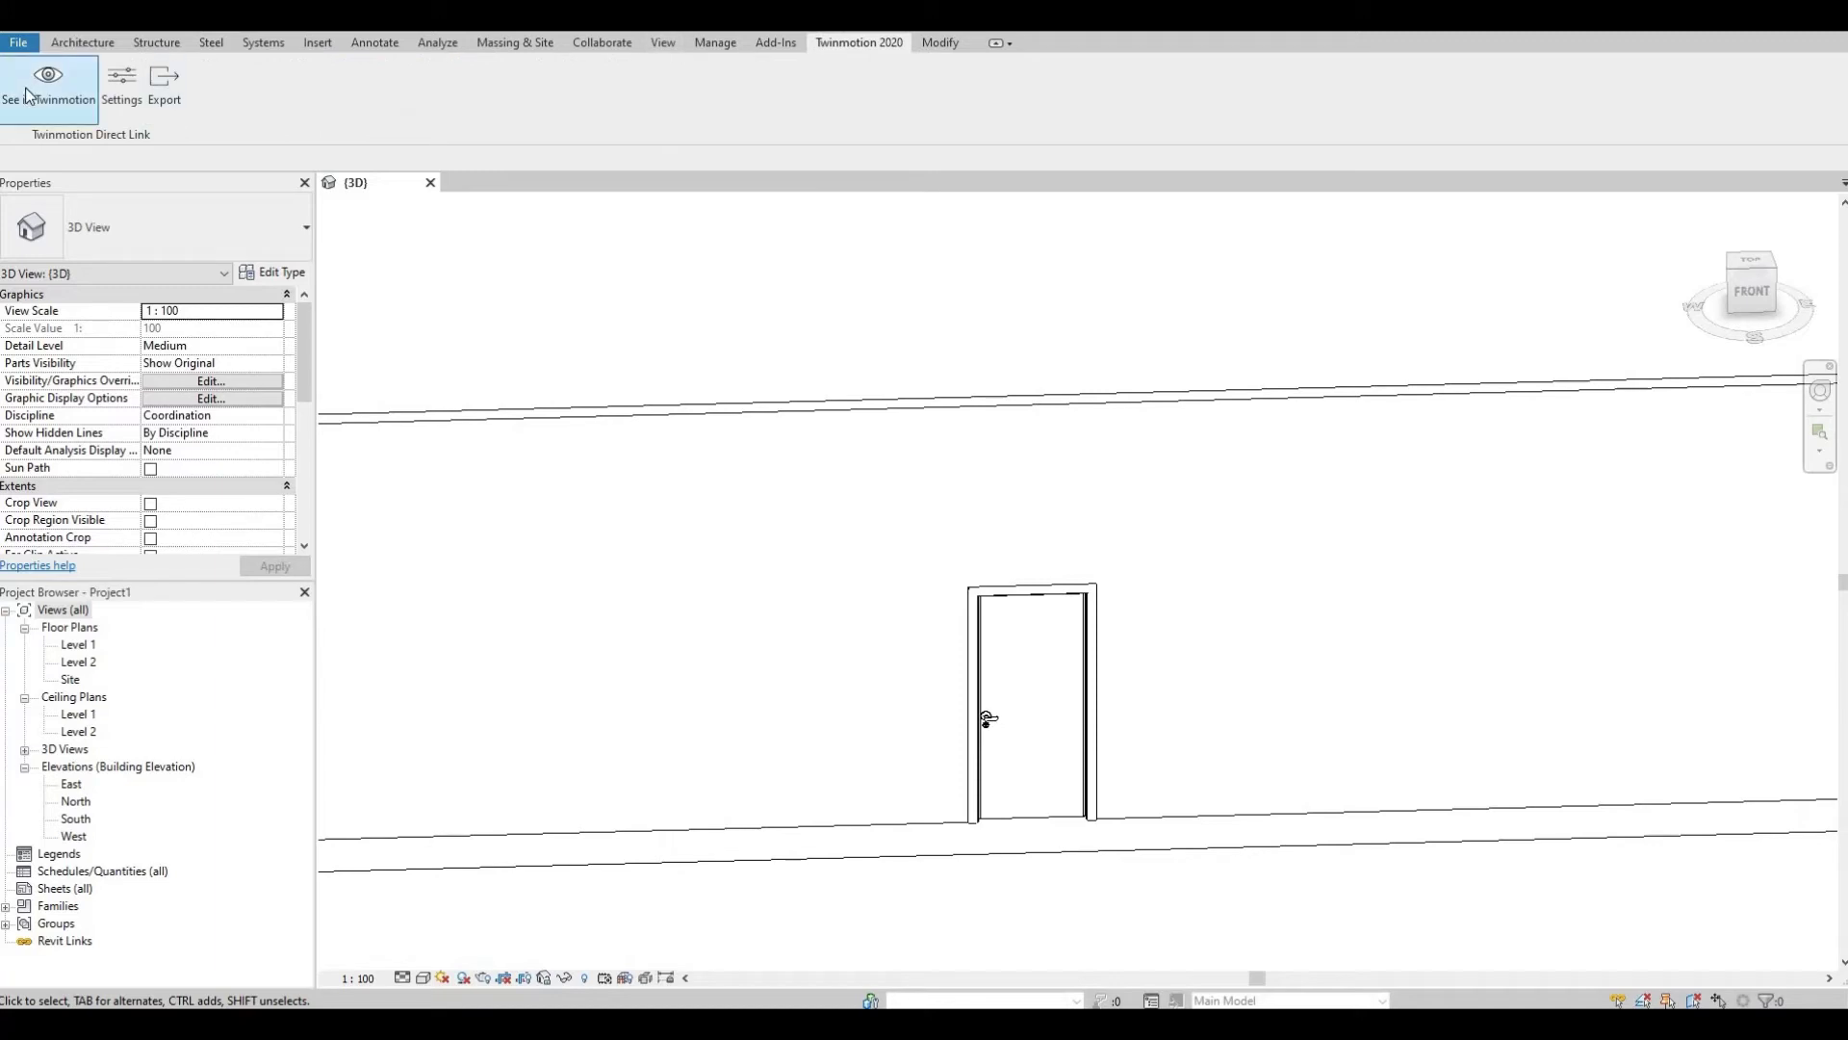
{"action": "left_click", "coordinate": [29, 97]}
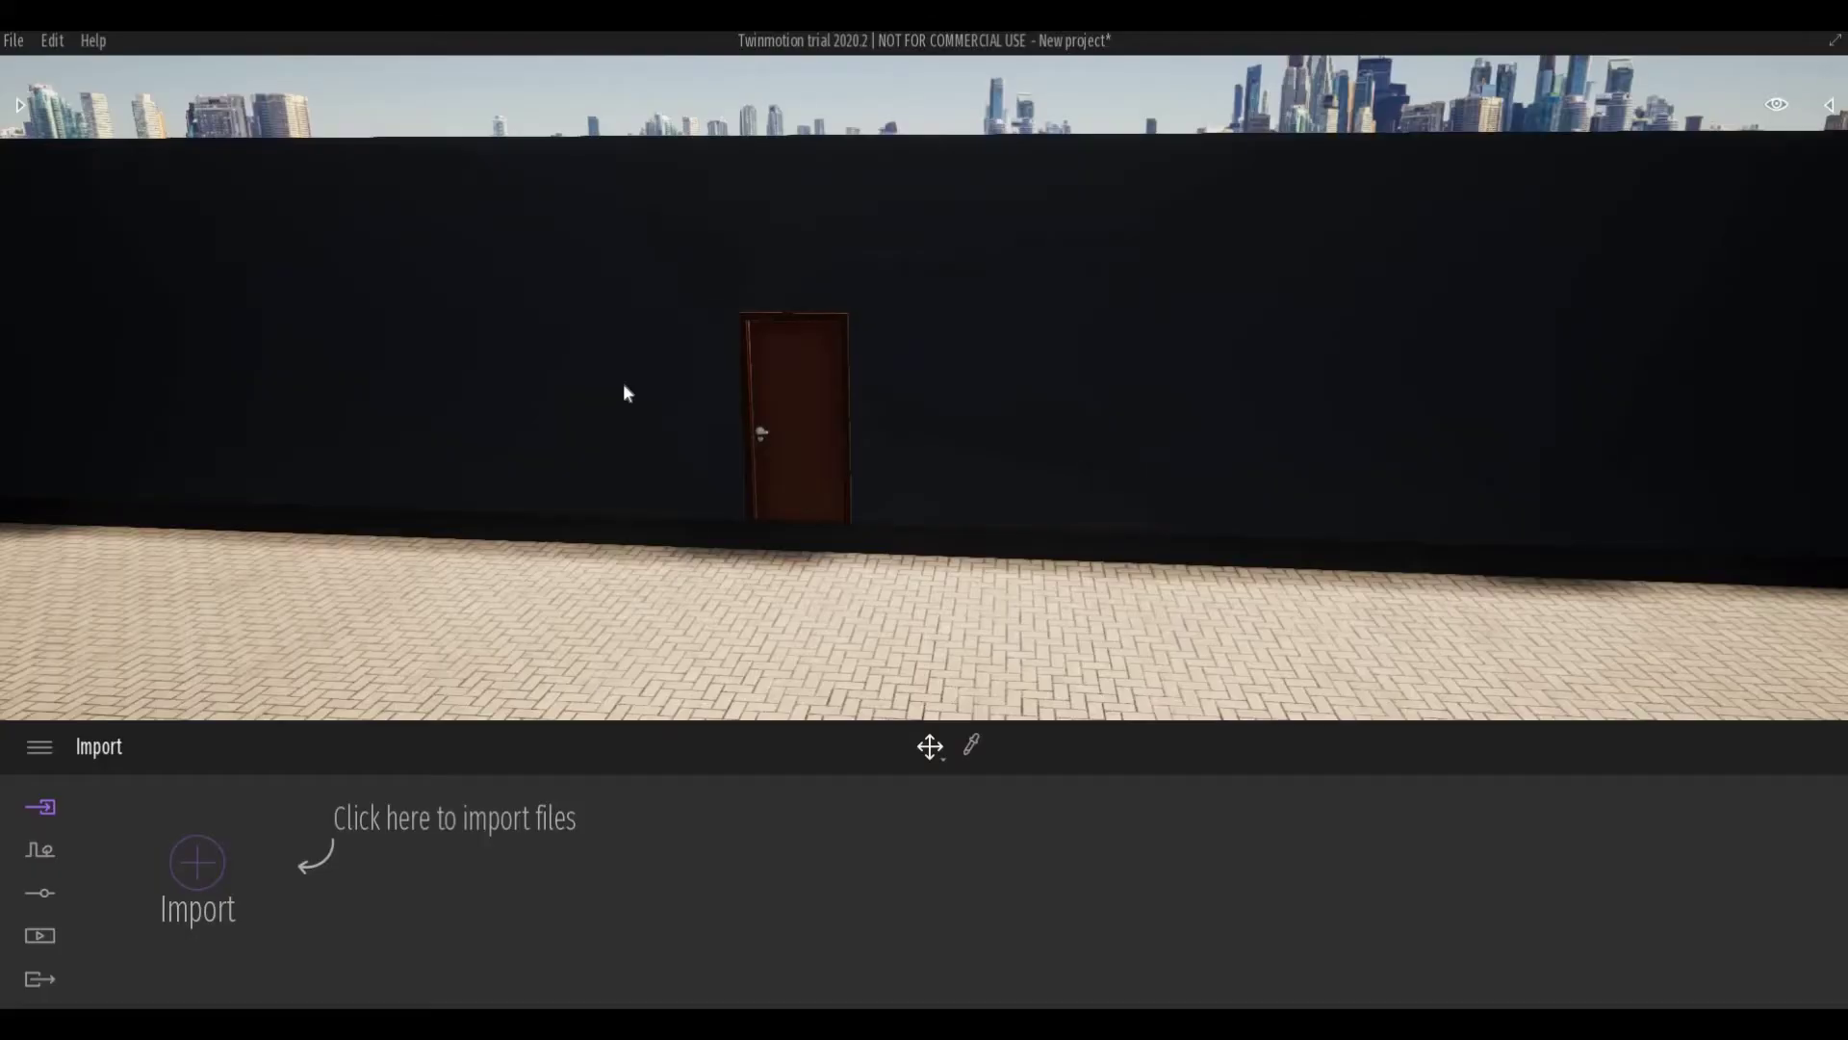
{"action": "key", "text": "w"}
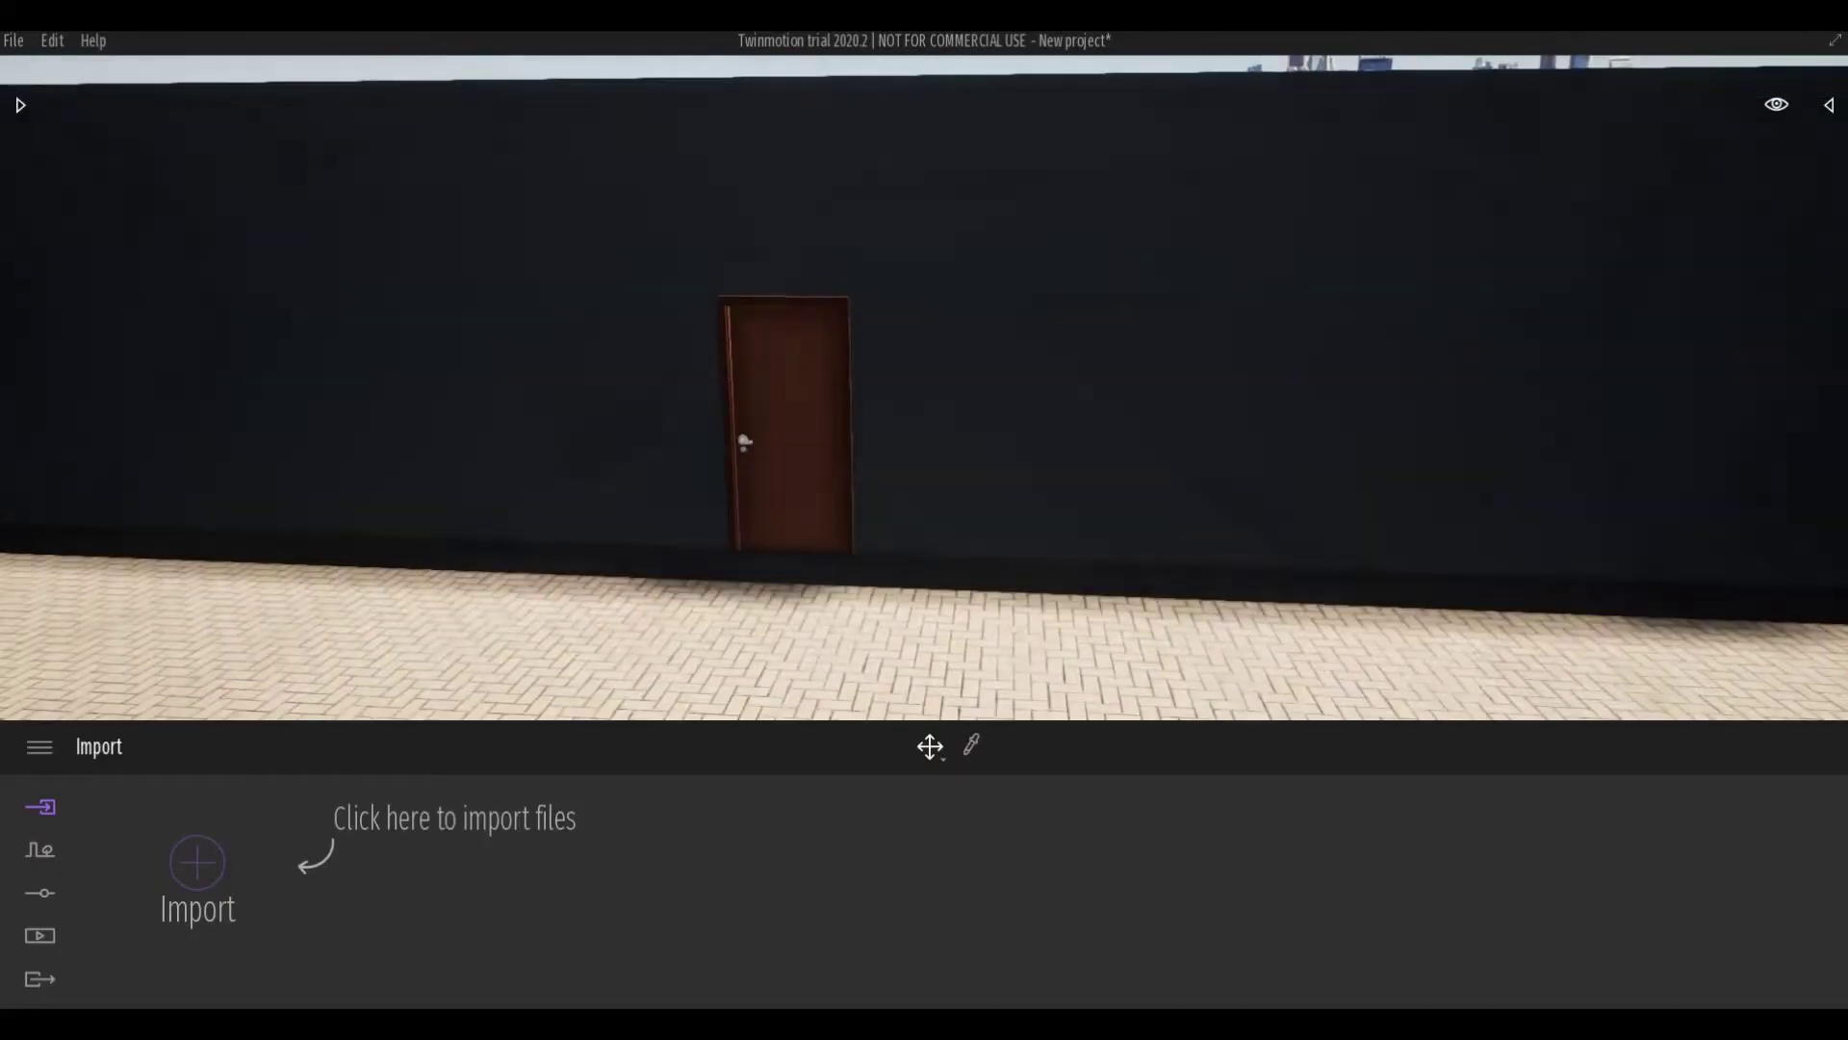
{"action": "middle_click_drag", "start_coordinate": [622, 383], "coordinate": [674, 417]}
{"action": "scroll", "coordinate": [705, 429], "scroll_direction": "up", "scroll_amount": 1}
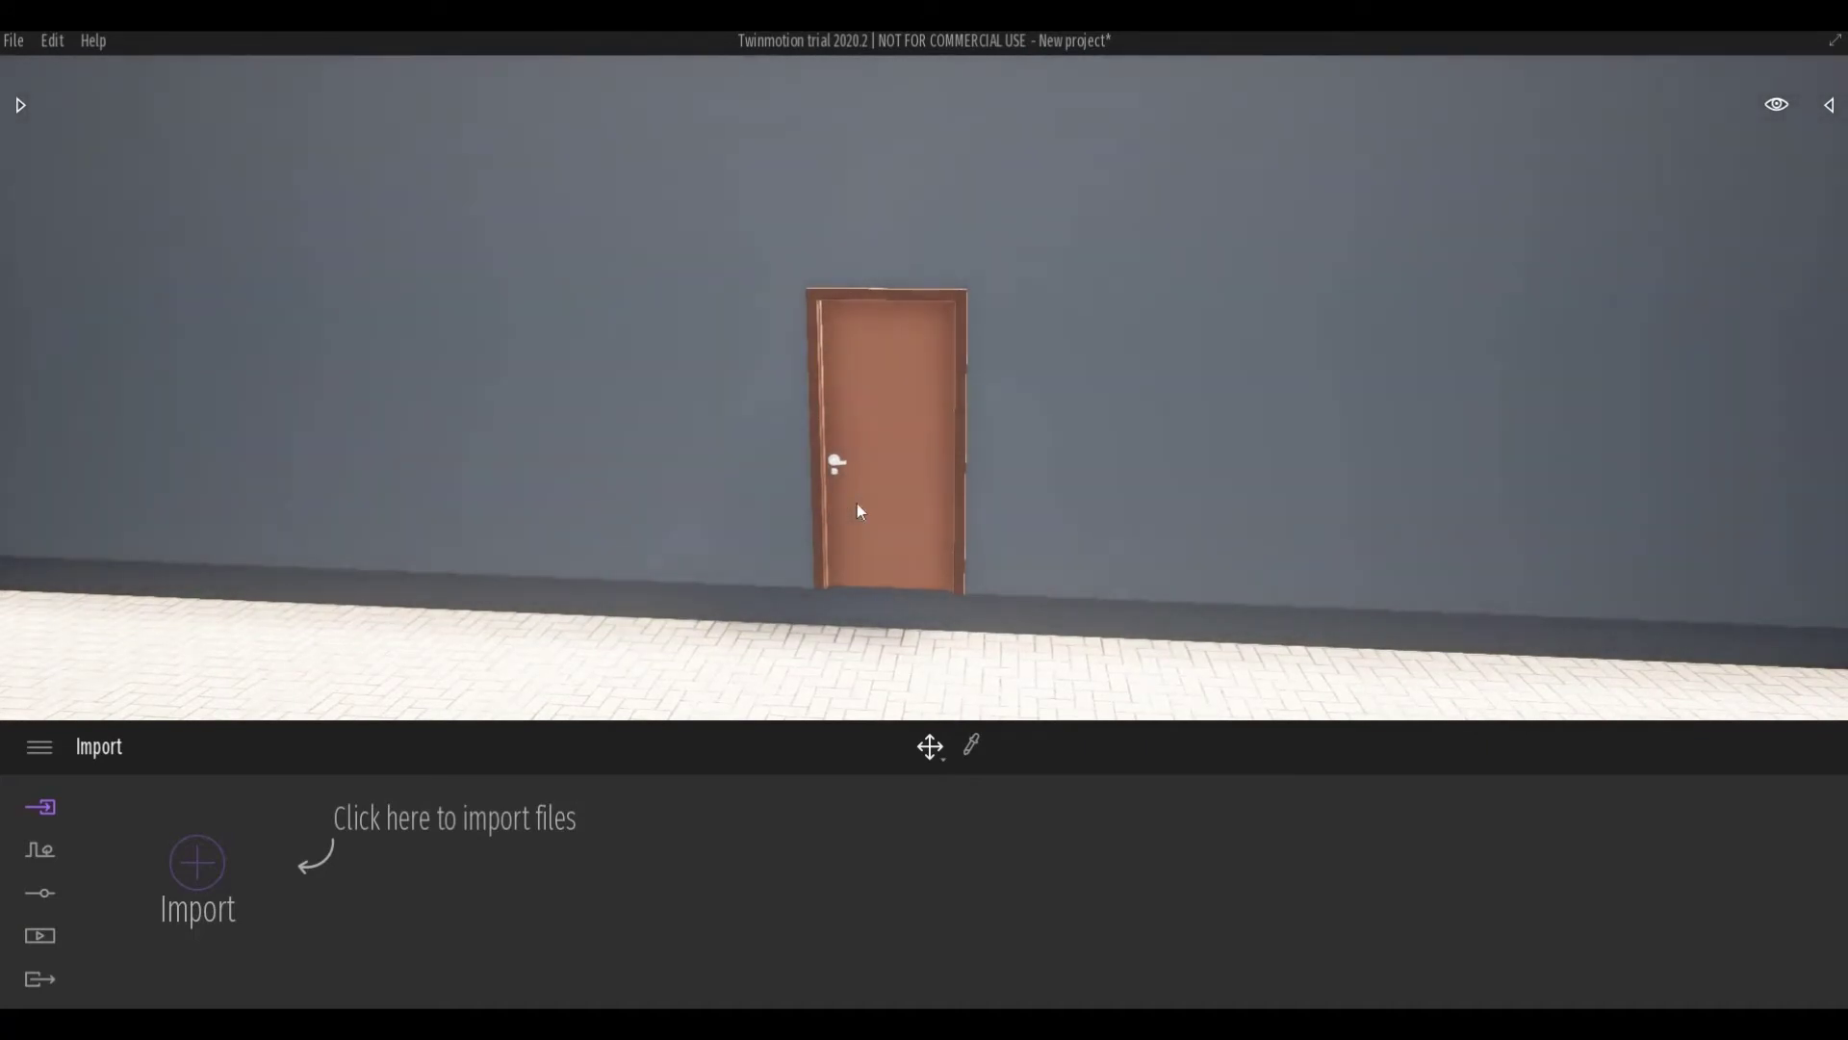
- Show the scene graph and duplicate the Family2 door panel onto itself as a copy rather than an instance
{"action": "left_click", "coordinate": [1831, 106]}
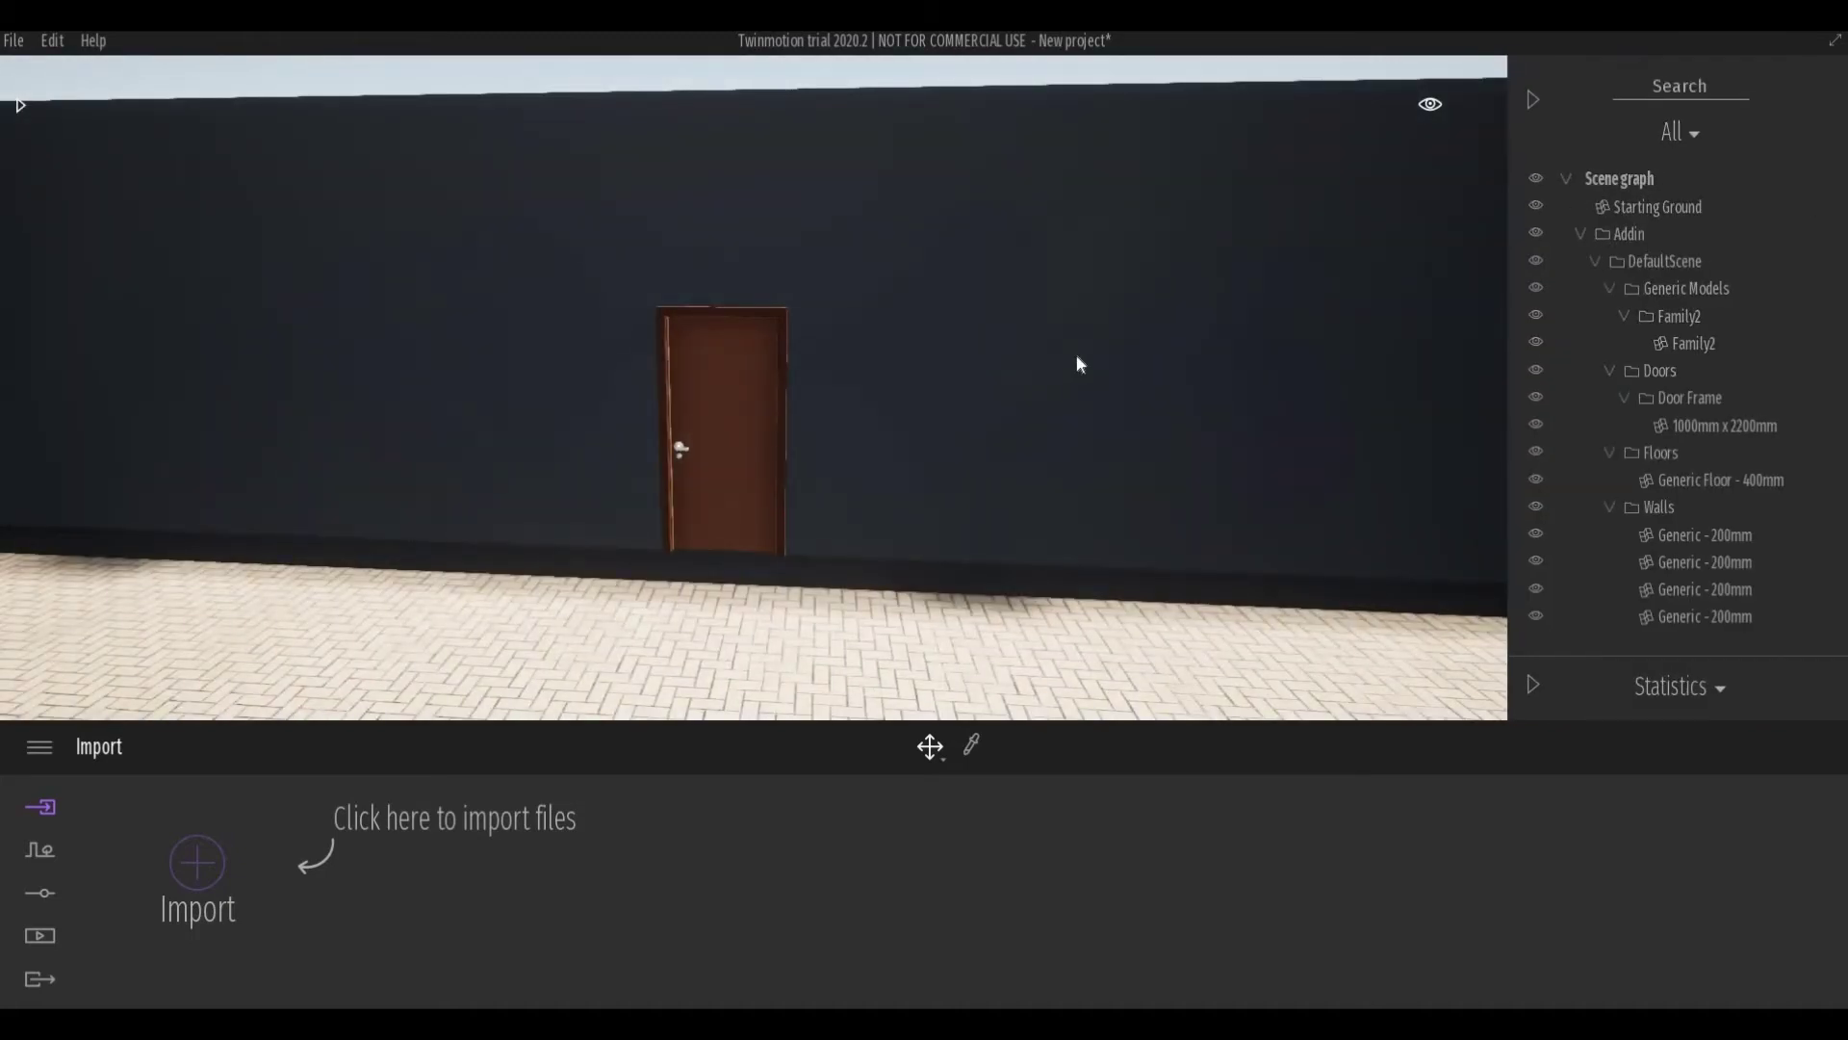
{"action": "left_click", "coordinate": [688, 450]}
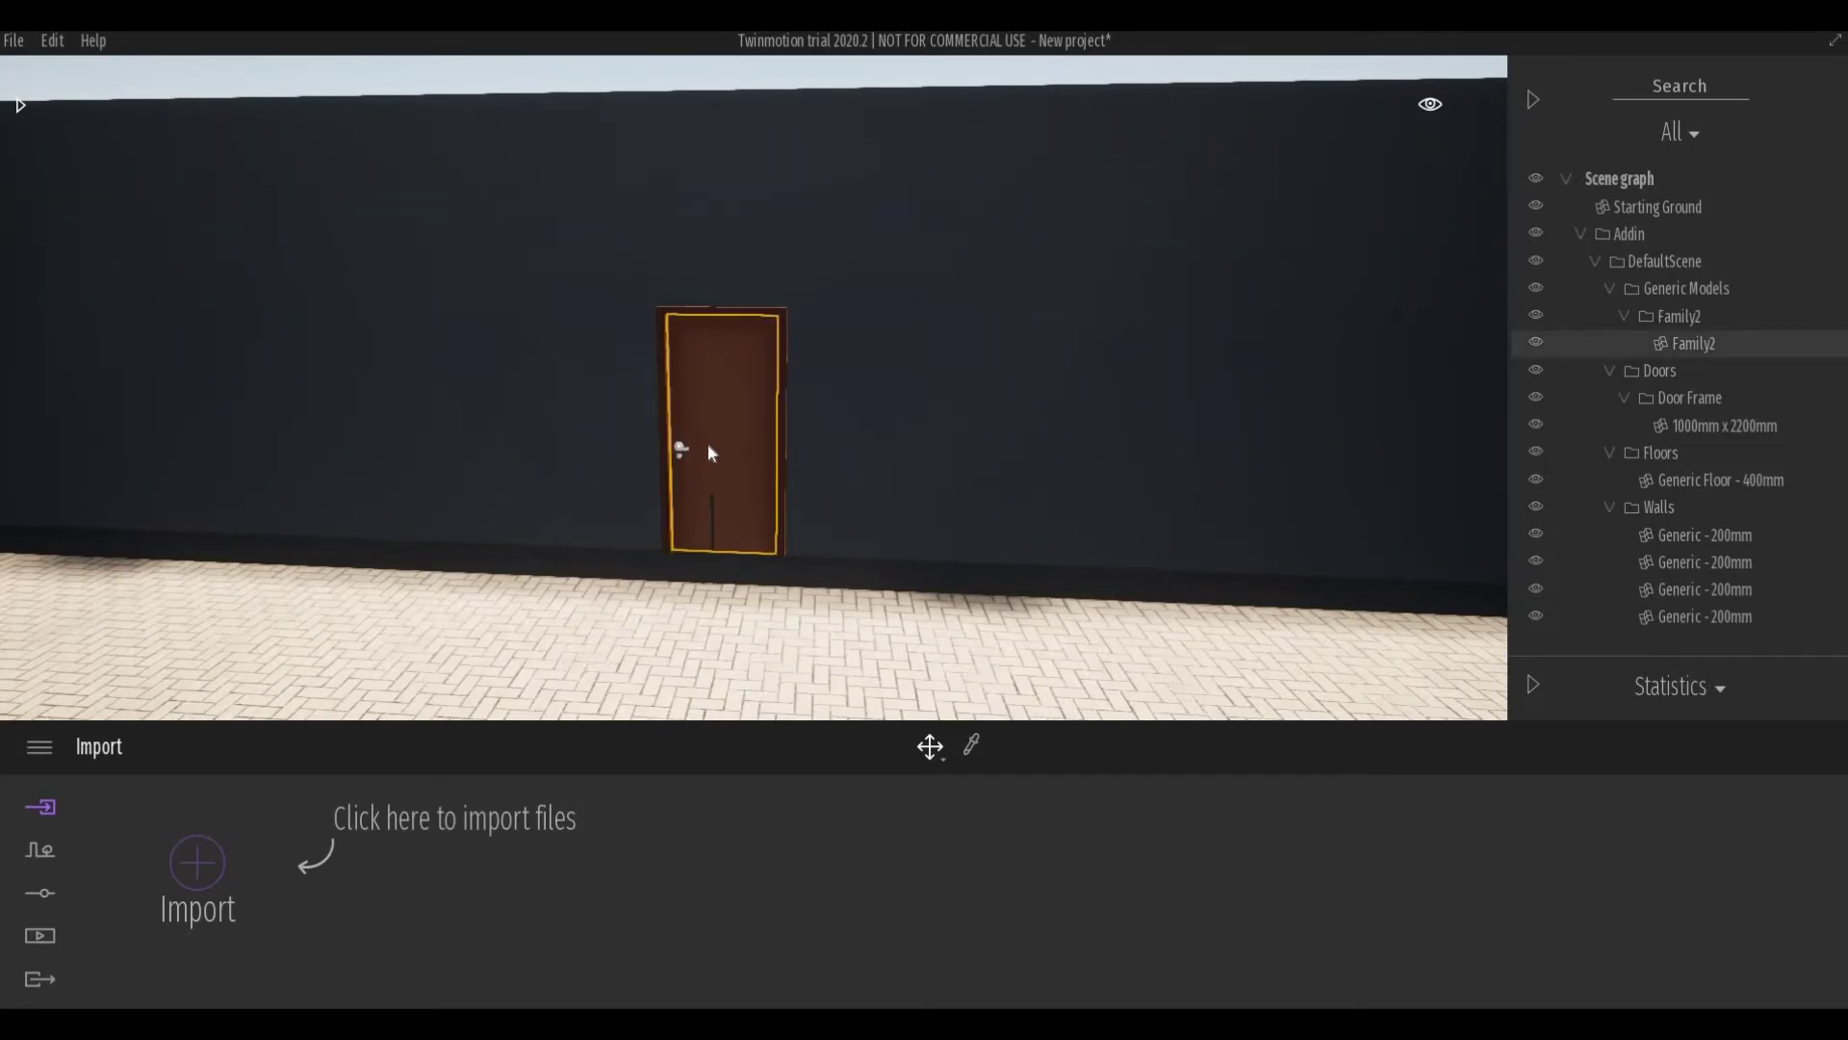
{"action": "right_click", "coordinate": [1684, 352]}
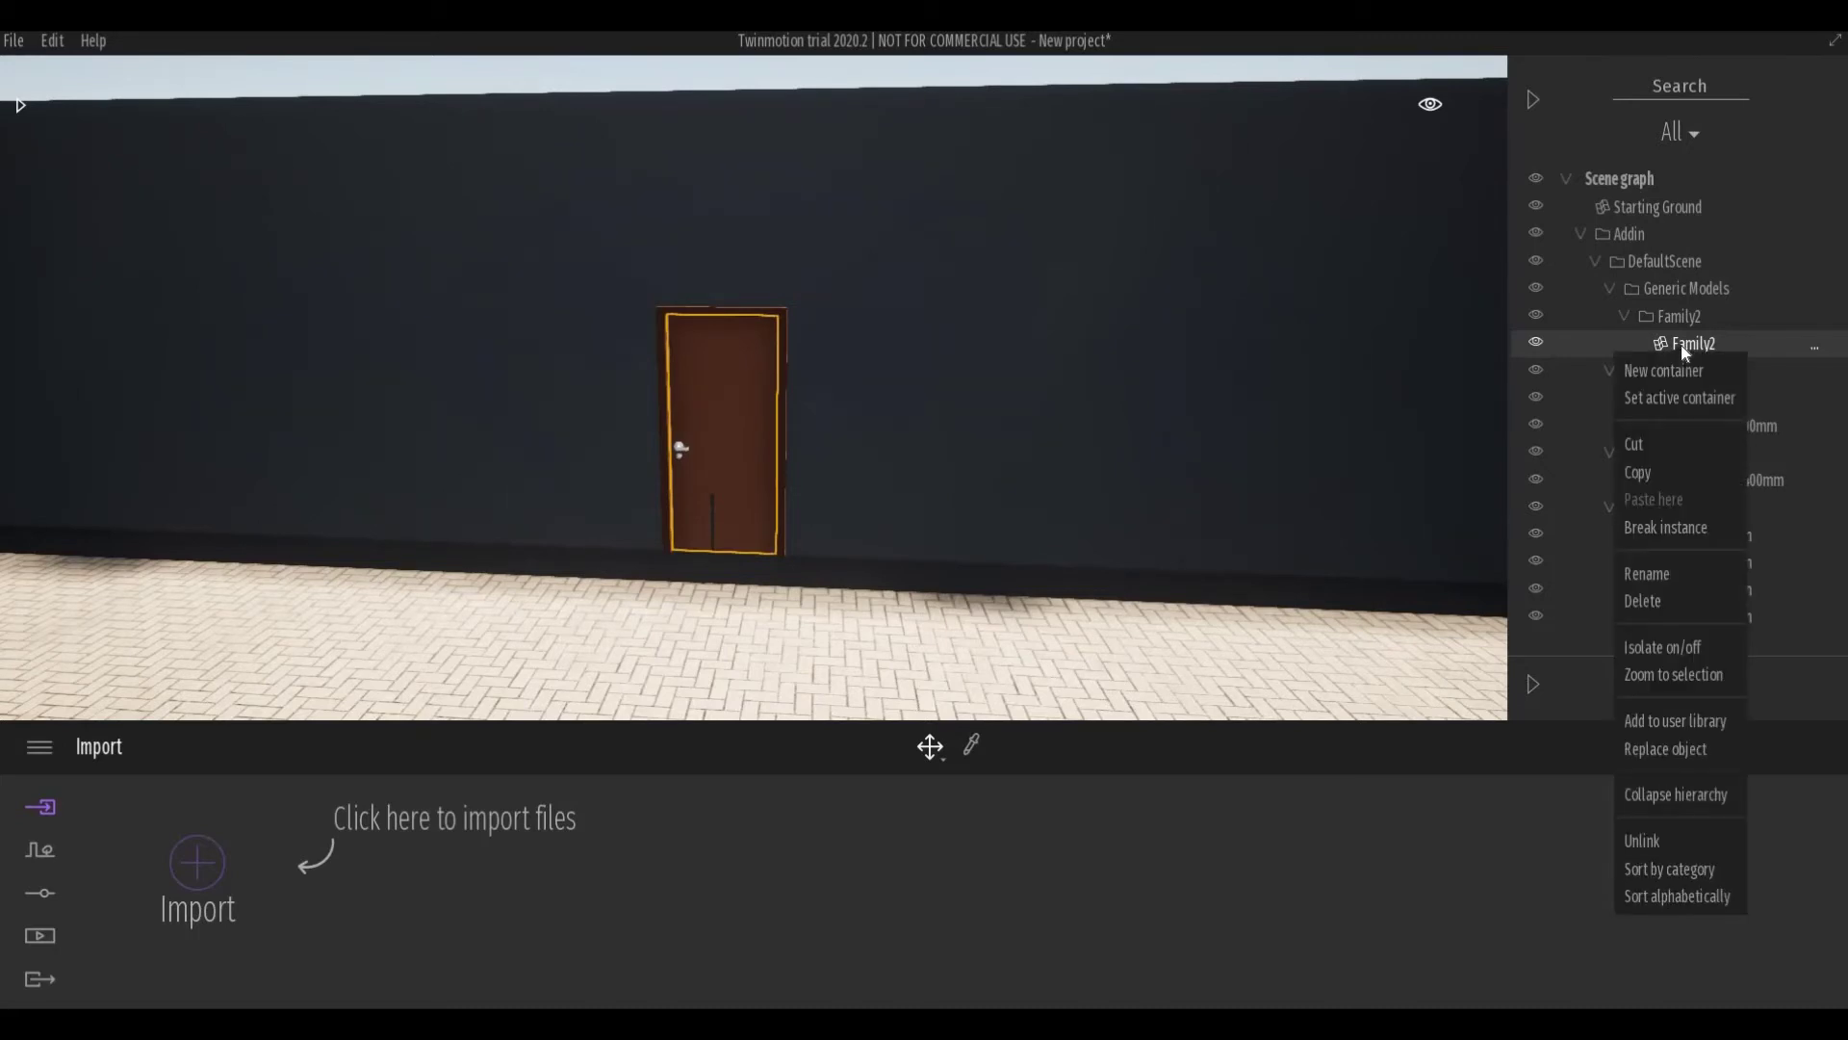
{"action": "left_click", "coordinate": [1652, 469]}
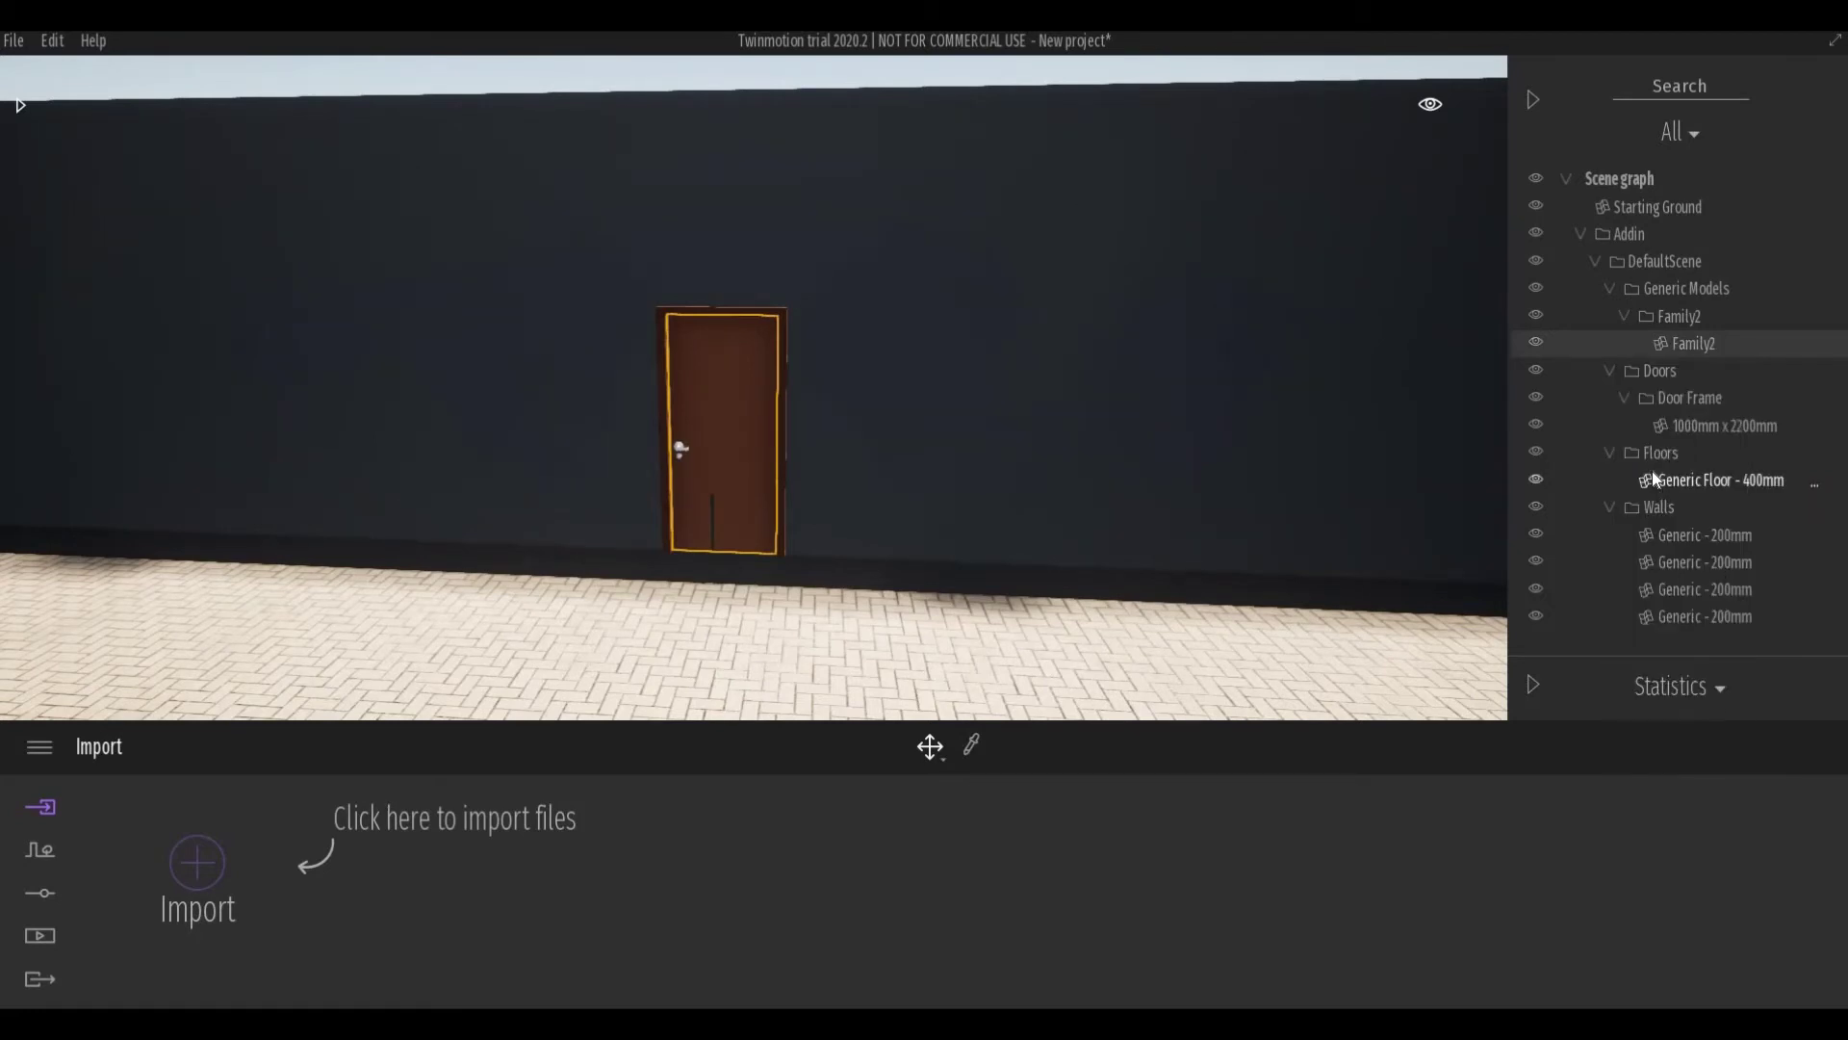
{"action": "right_click", "coordinate": [1692, 347]}
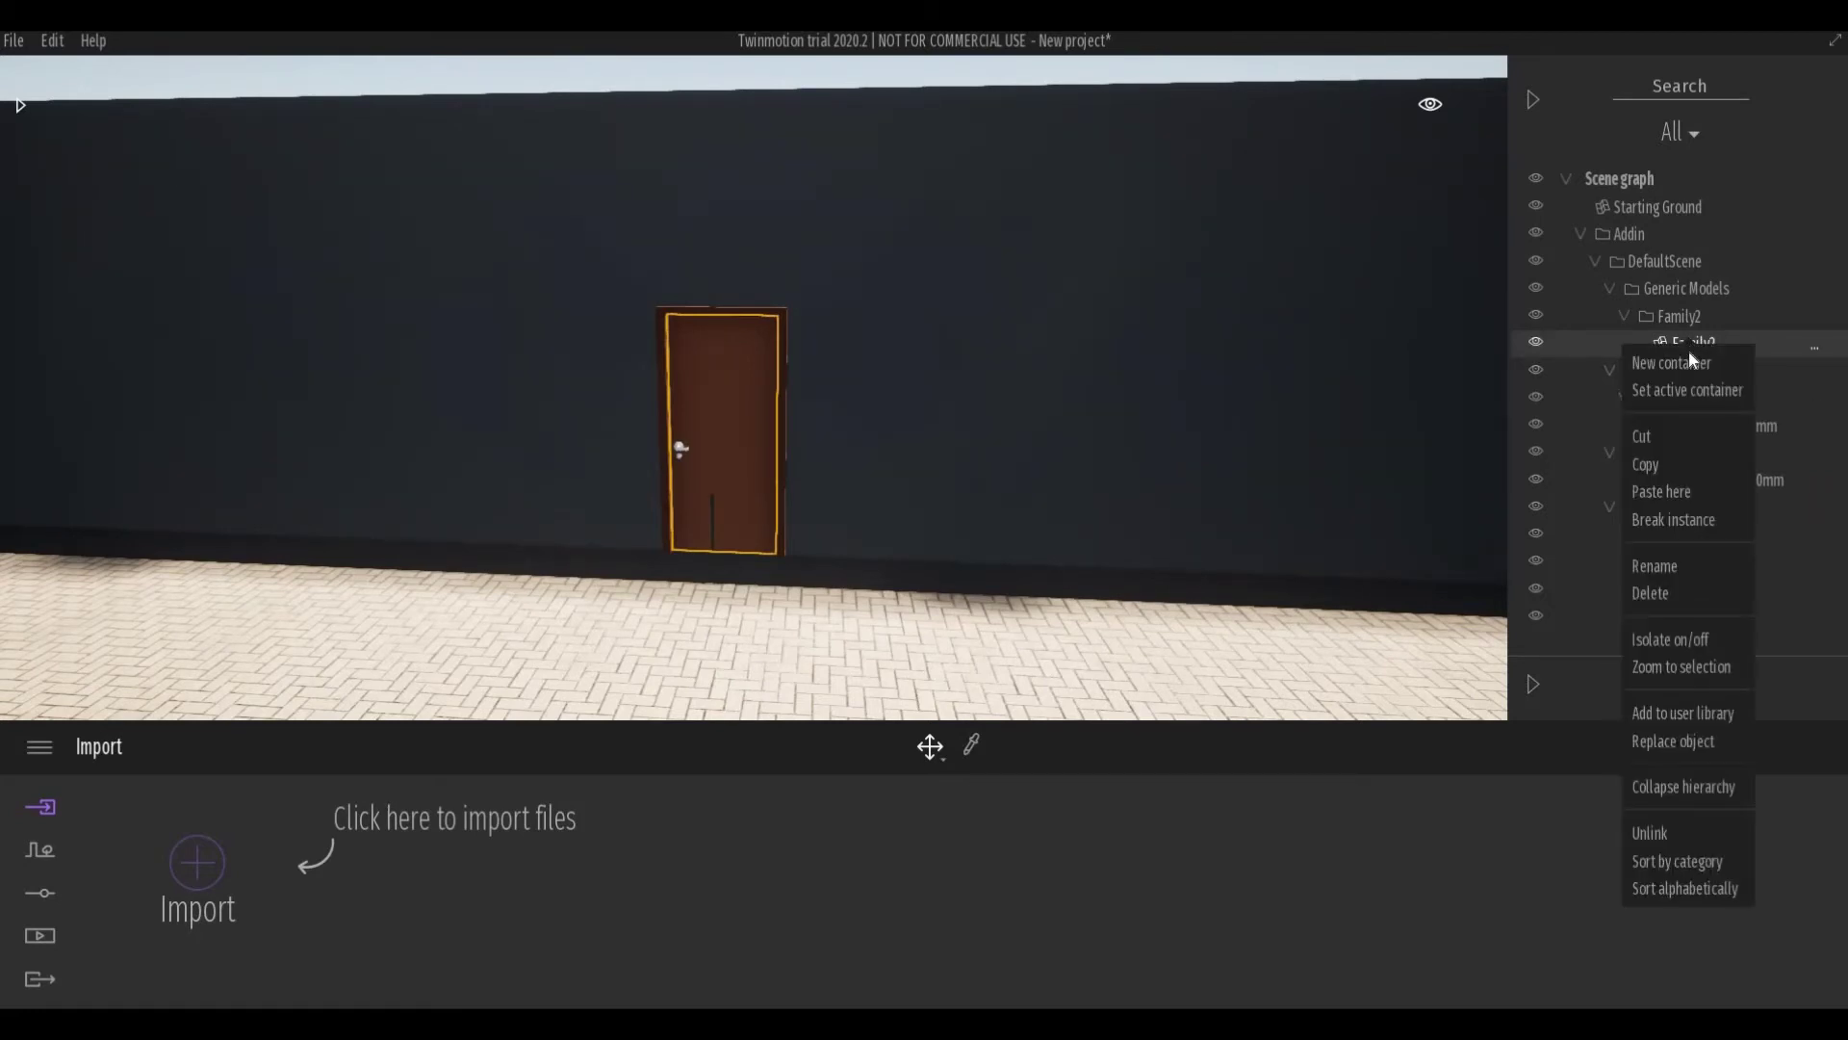
{"action": "left_click", "coordinate": [1682, 491]}
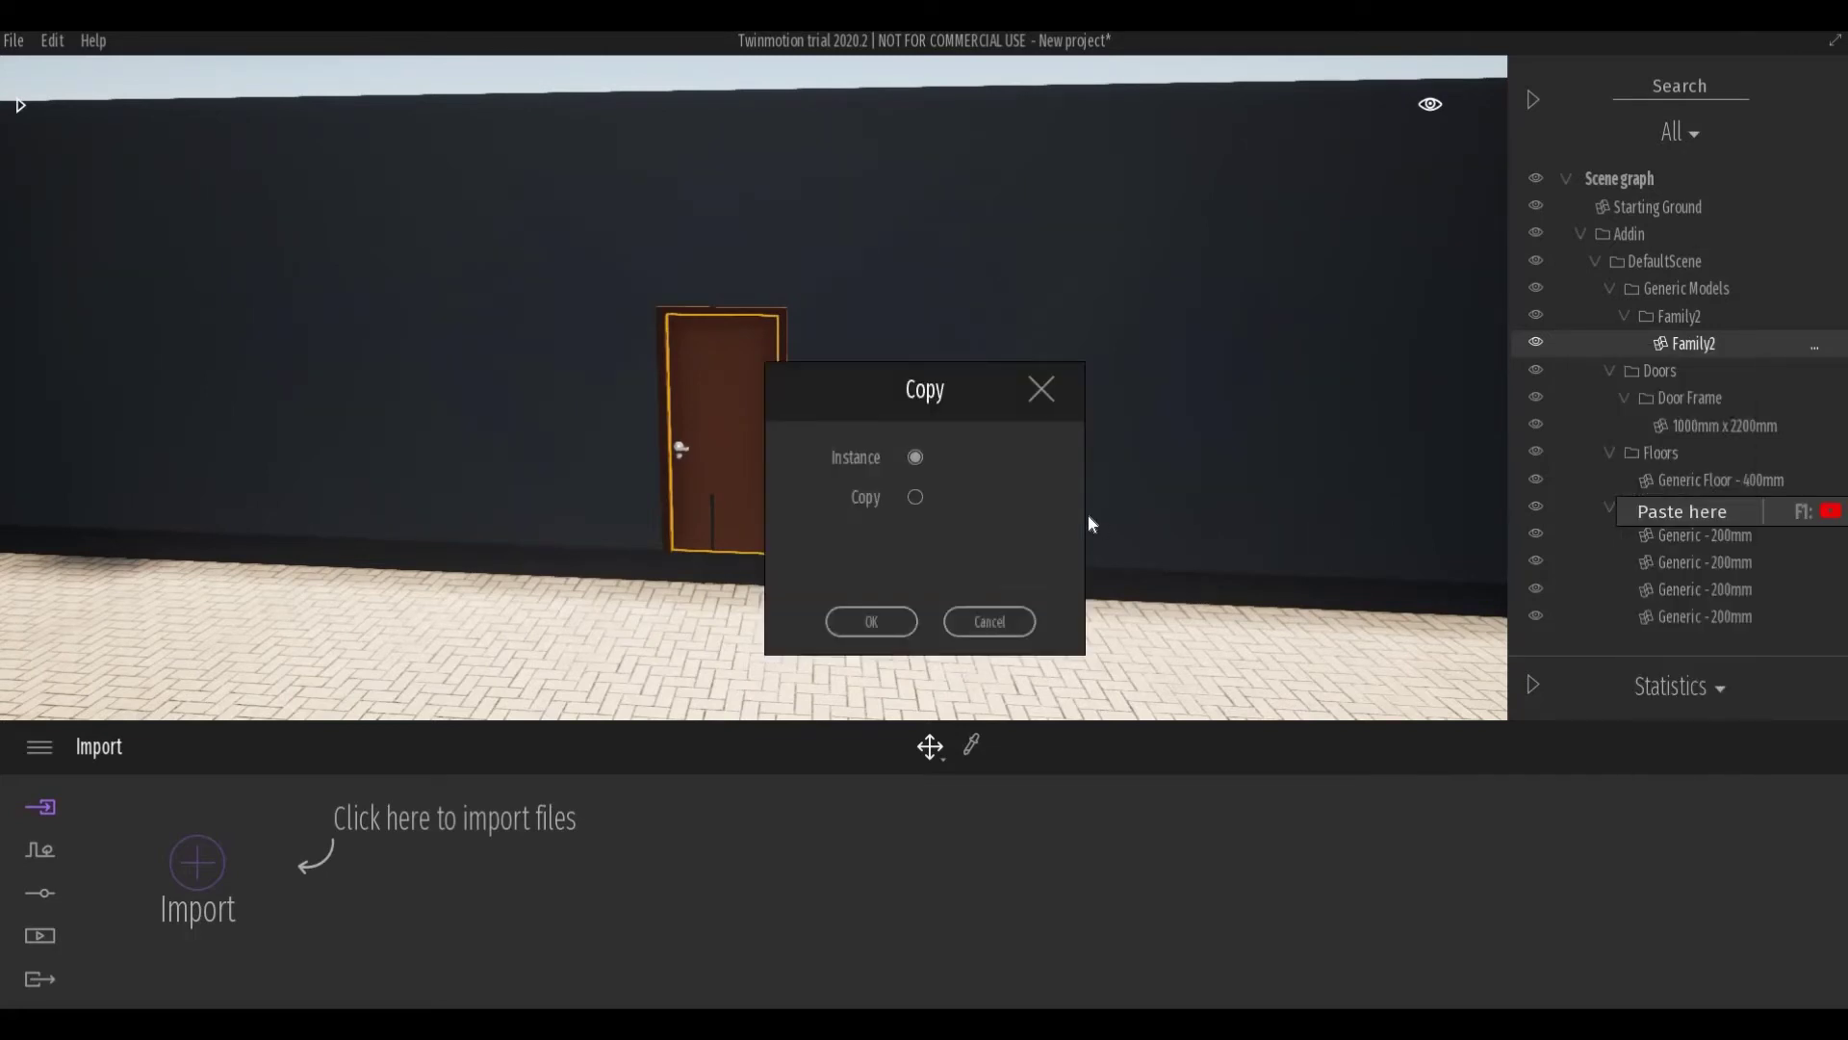
{"action": "left_click", "coordinate": [914, 498]}
{"action": "left_click", "coordinate": [847, 624]}
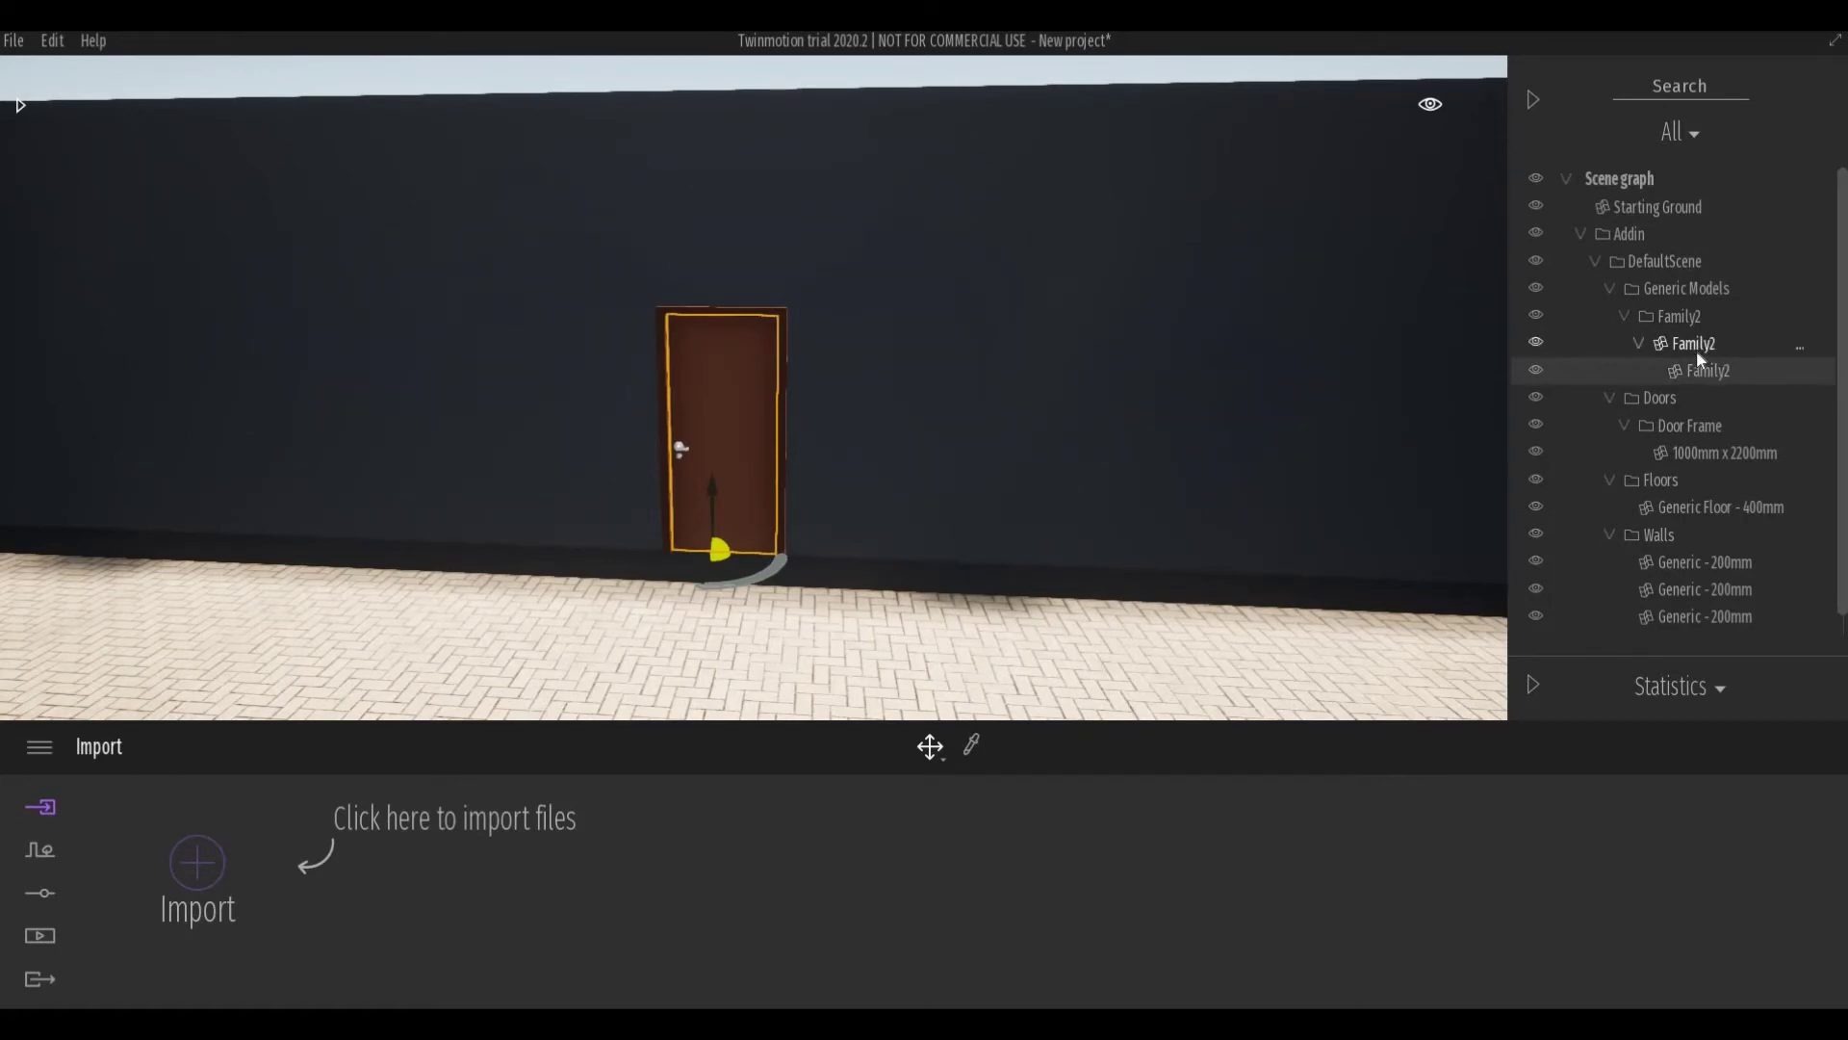
- Toggle the visibility of the original Family2 panel and its nested copy, leaving the original shown and the copy hidden
{"action": "left_click", "coordinate": [1537, 343]}
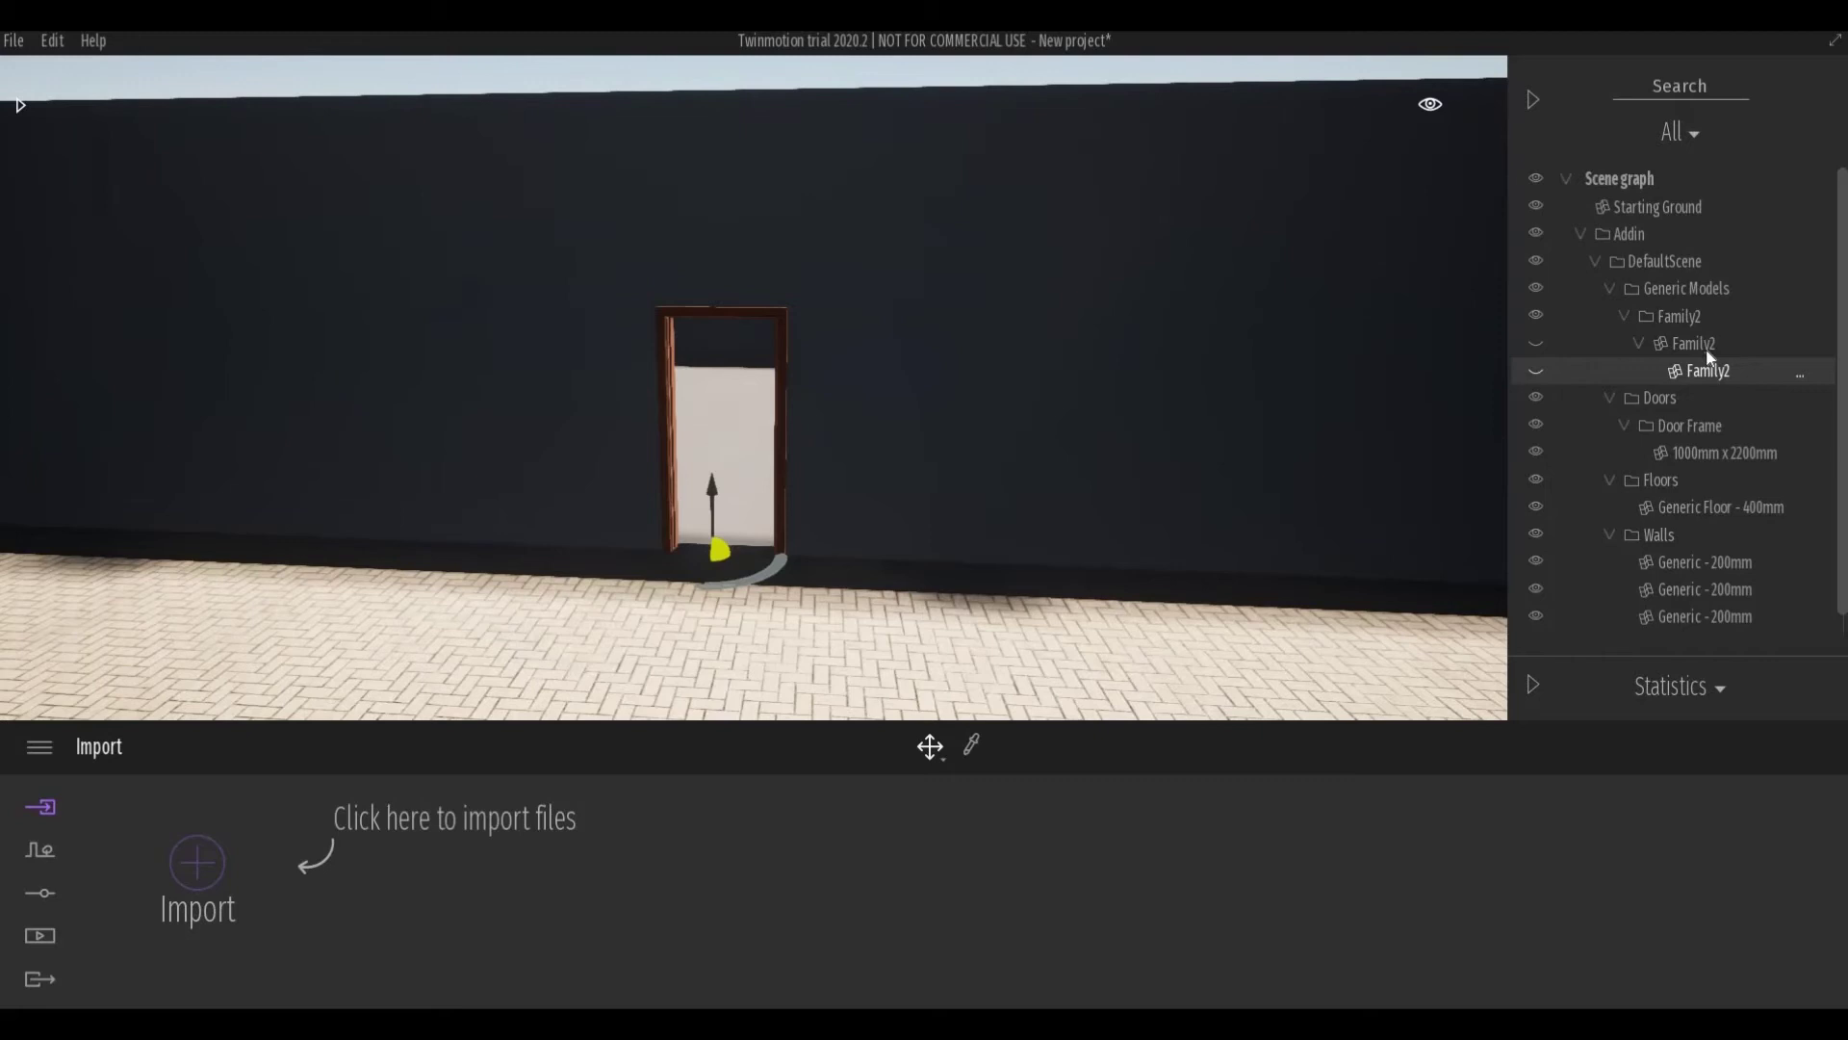
{"action": "left_click", "coordinate": [1704, 346]}
{"action": "left_click", "coordinate": [1536, 371]}
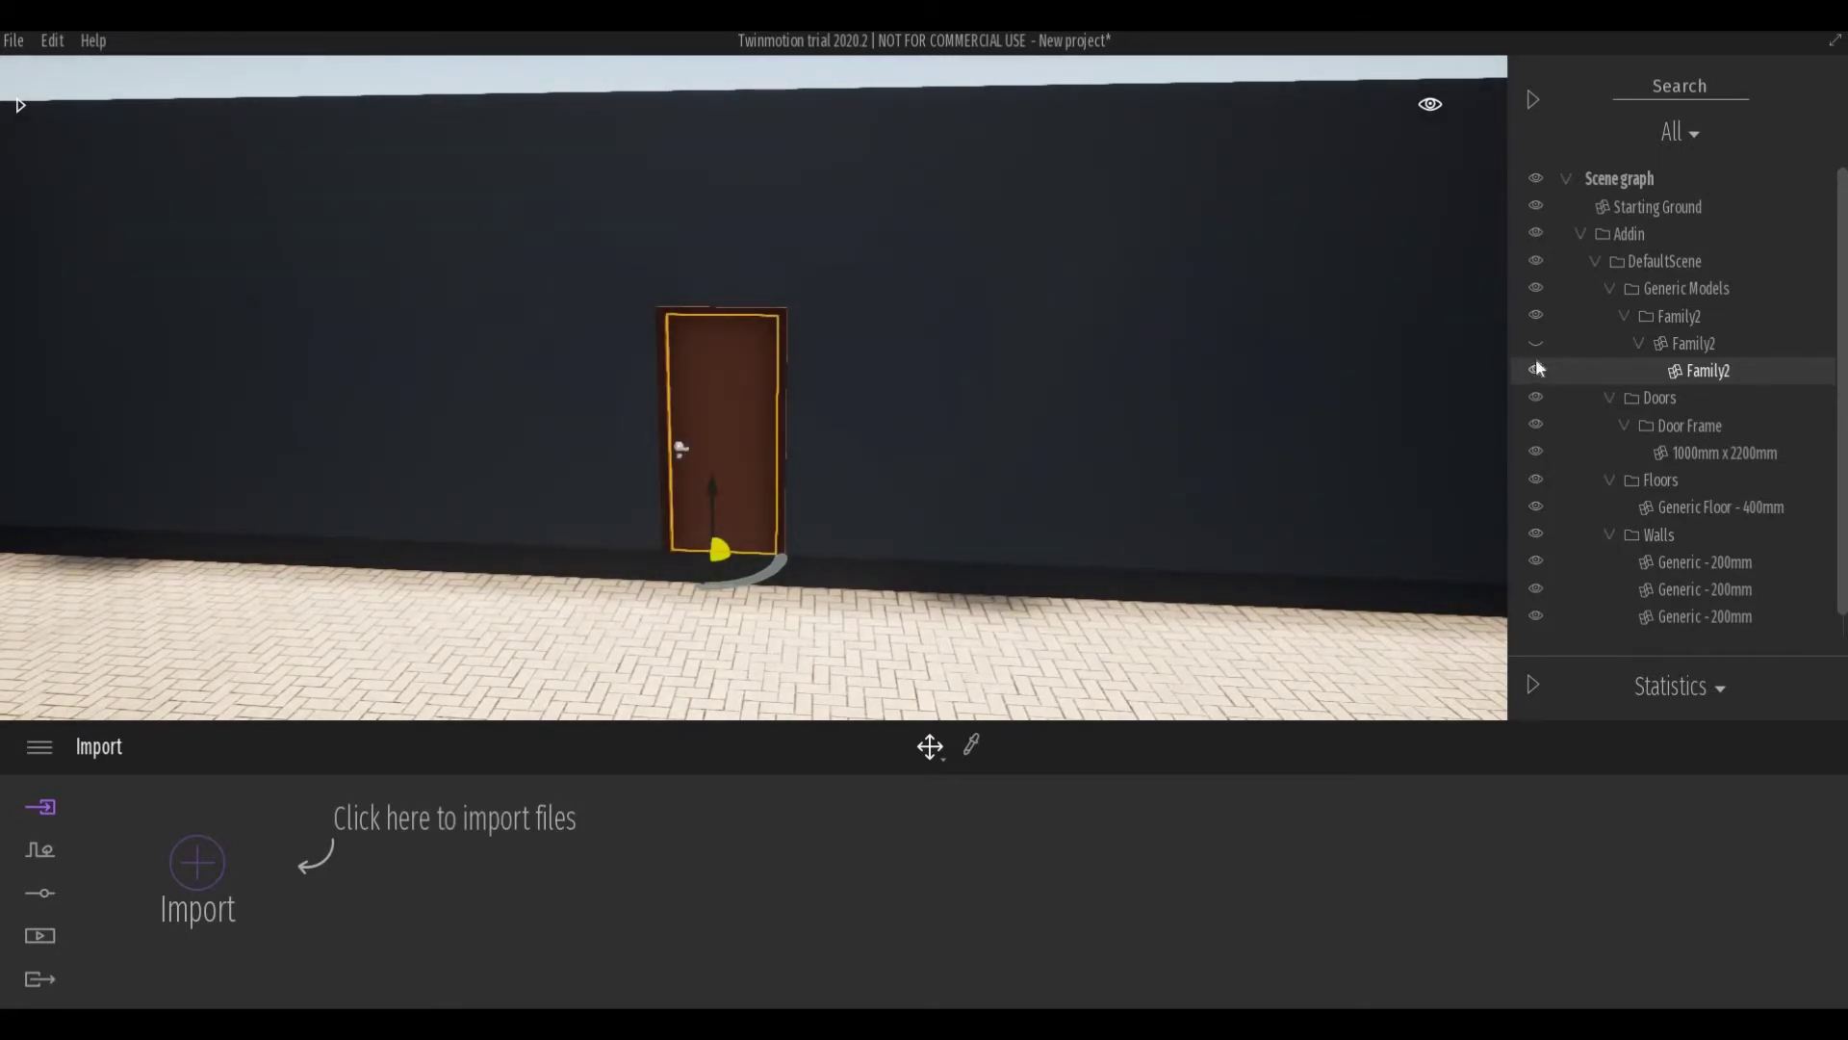
{"action": "left_click", "coordinate": [1537, 370]}
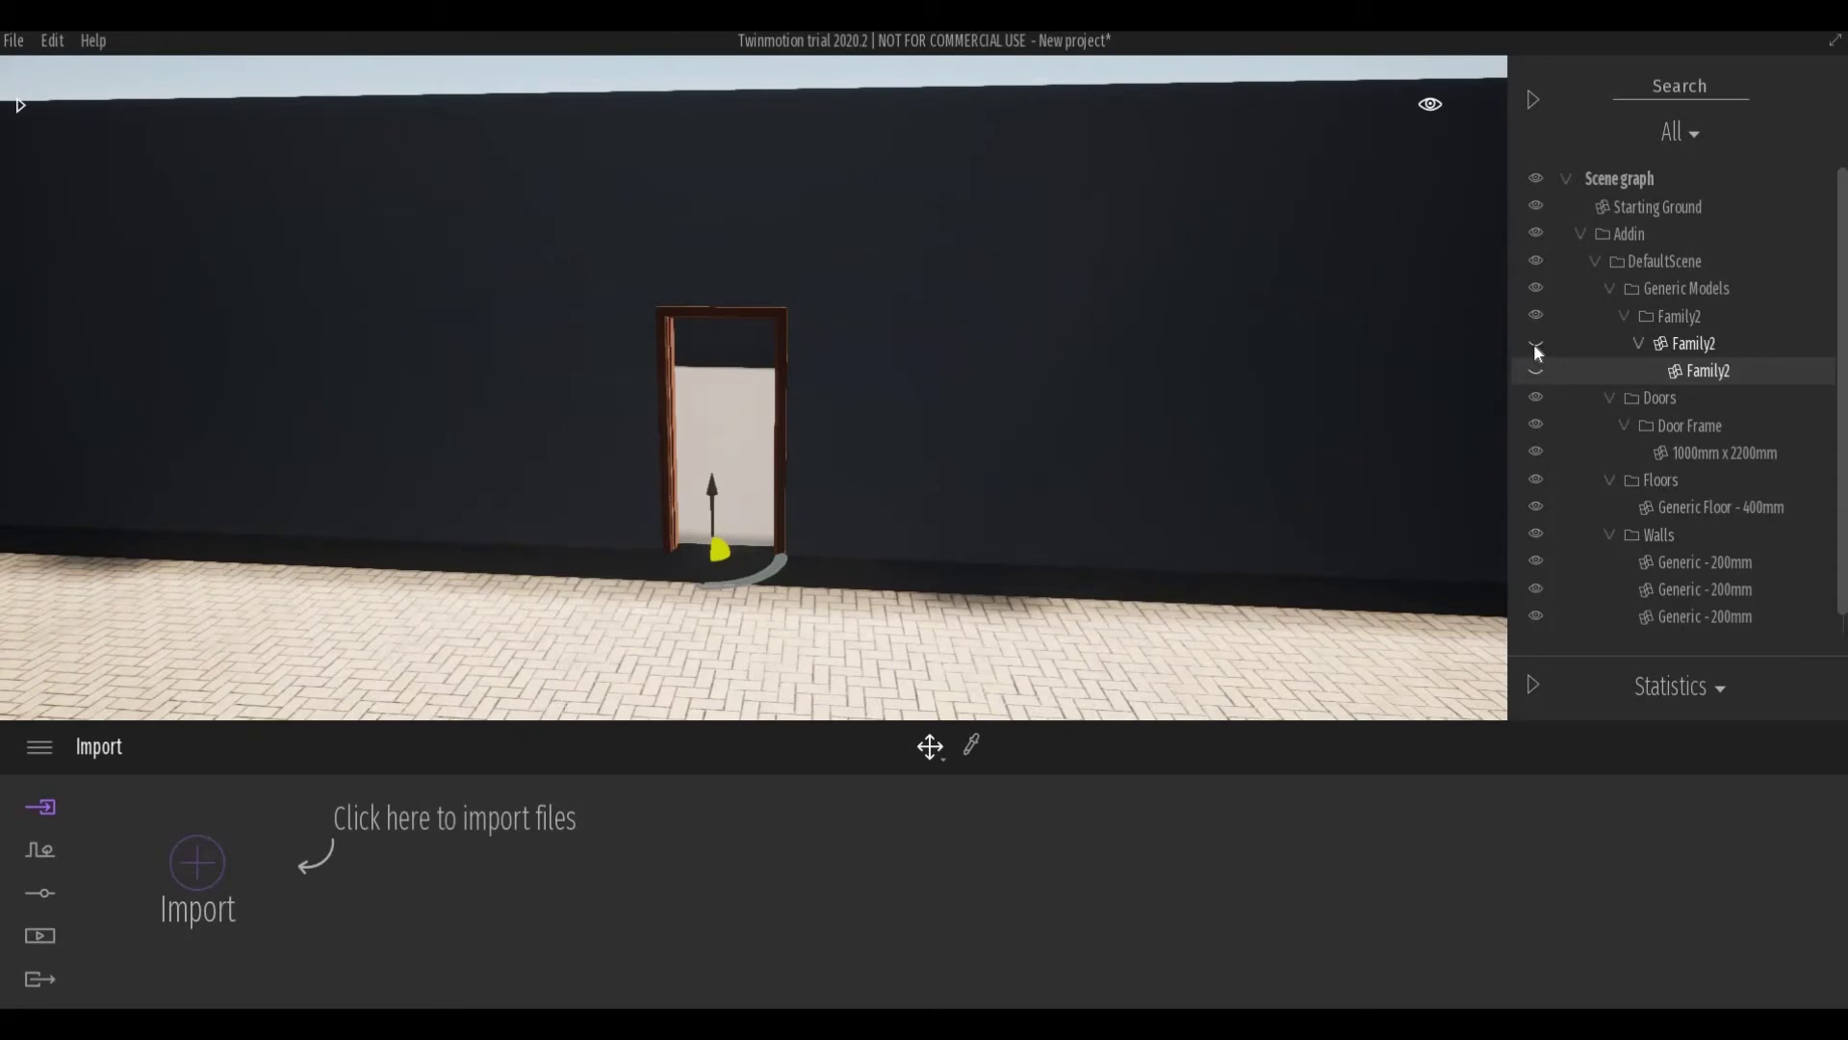
{"action": "left_click", "coordinate": [1537, 371]}
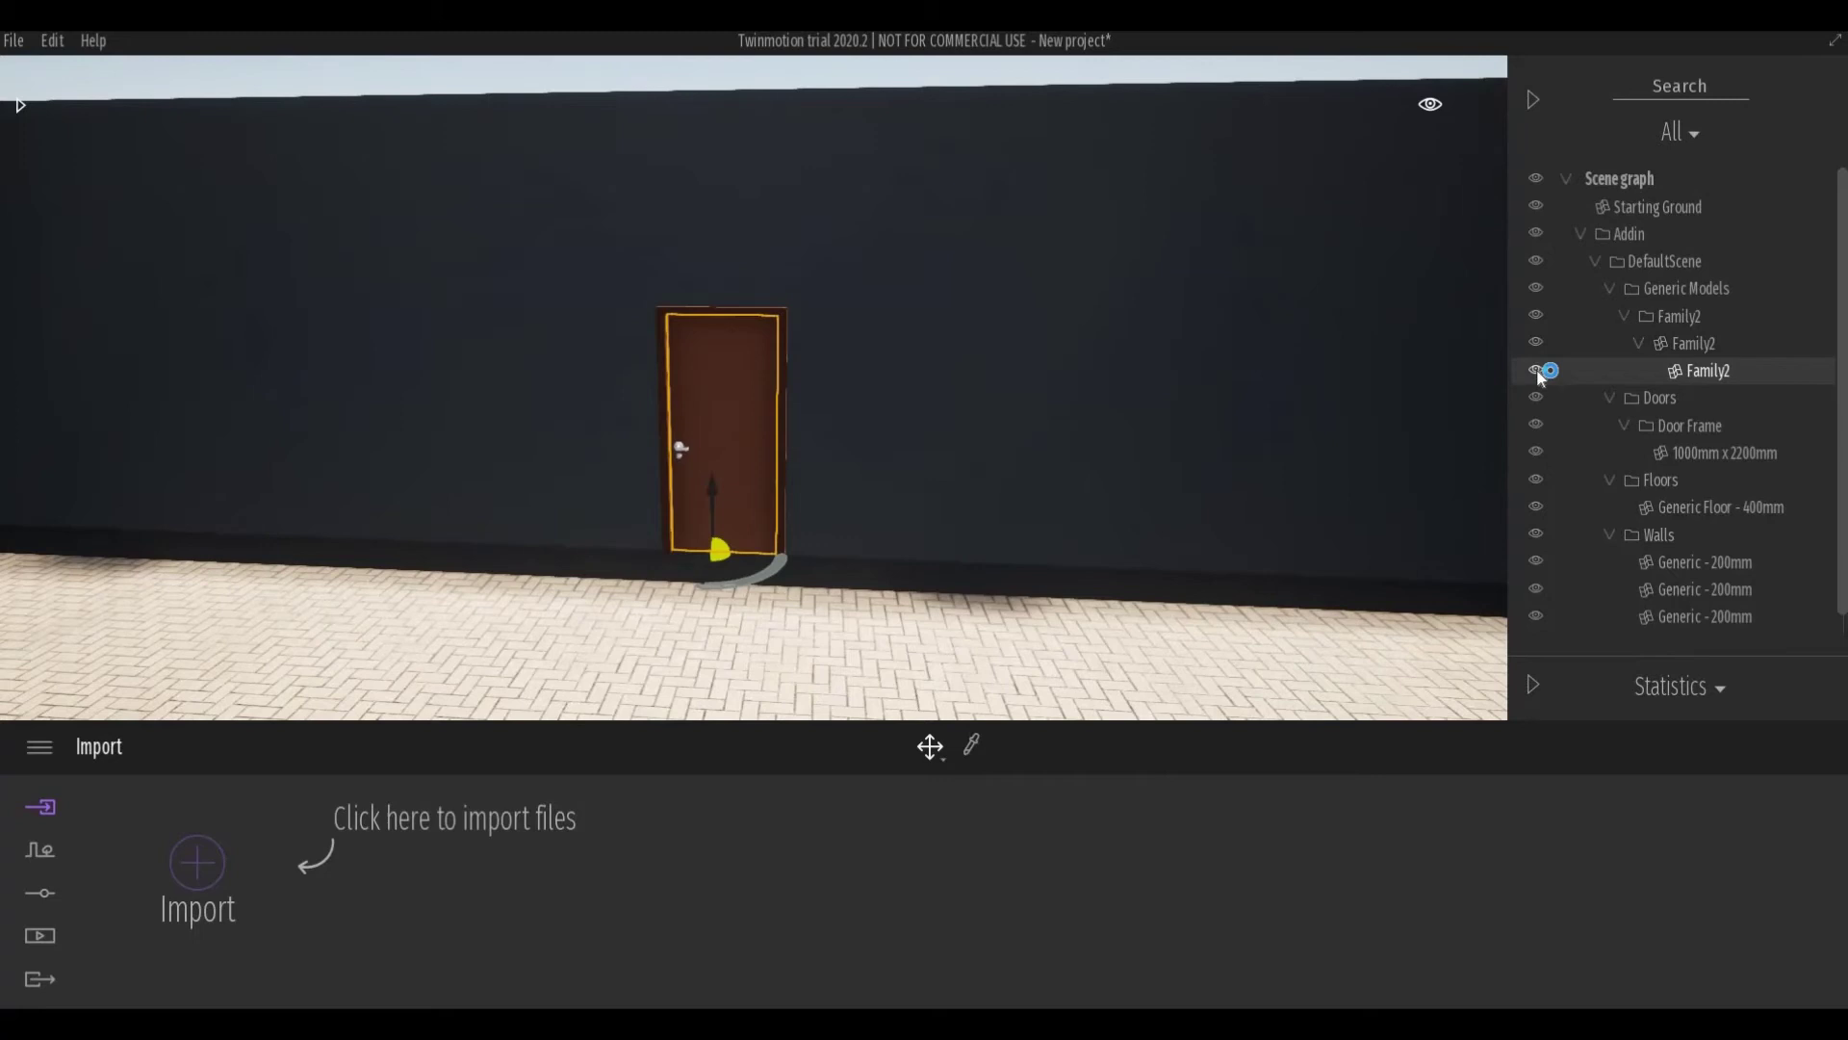
{"action": "left_click", "coordinate": [1537, 371]}
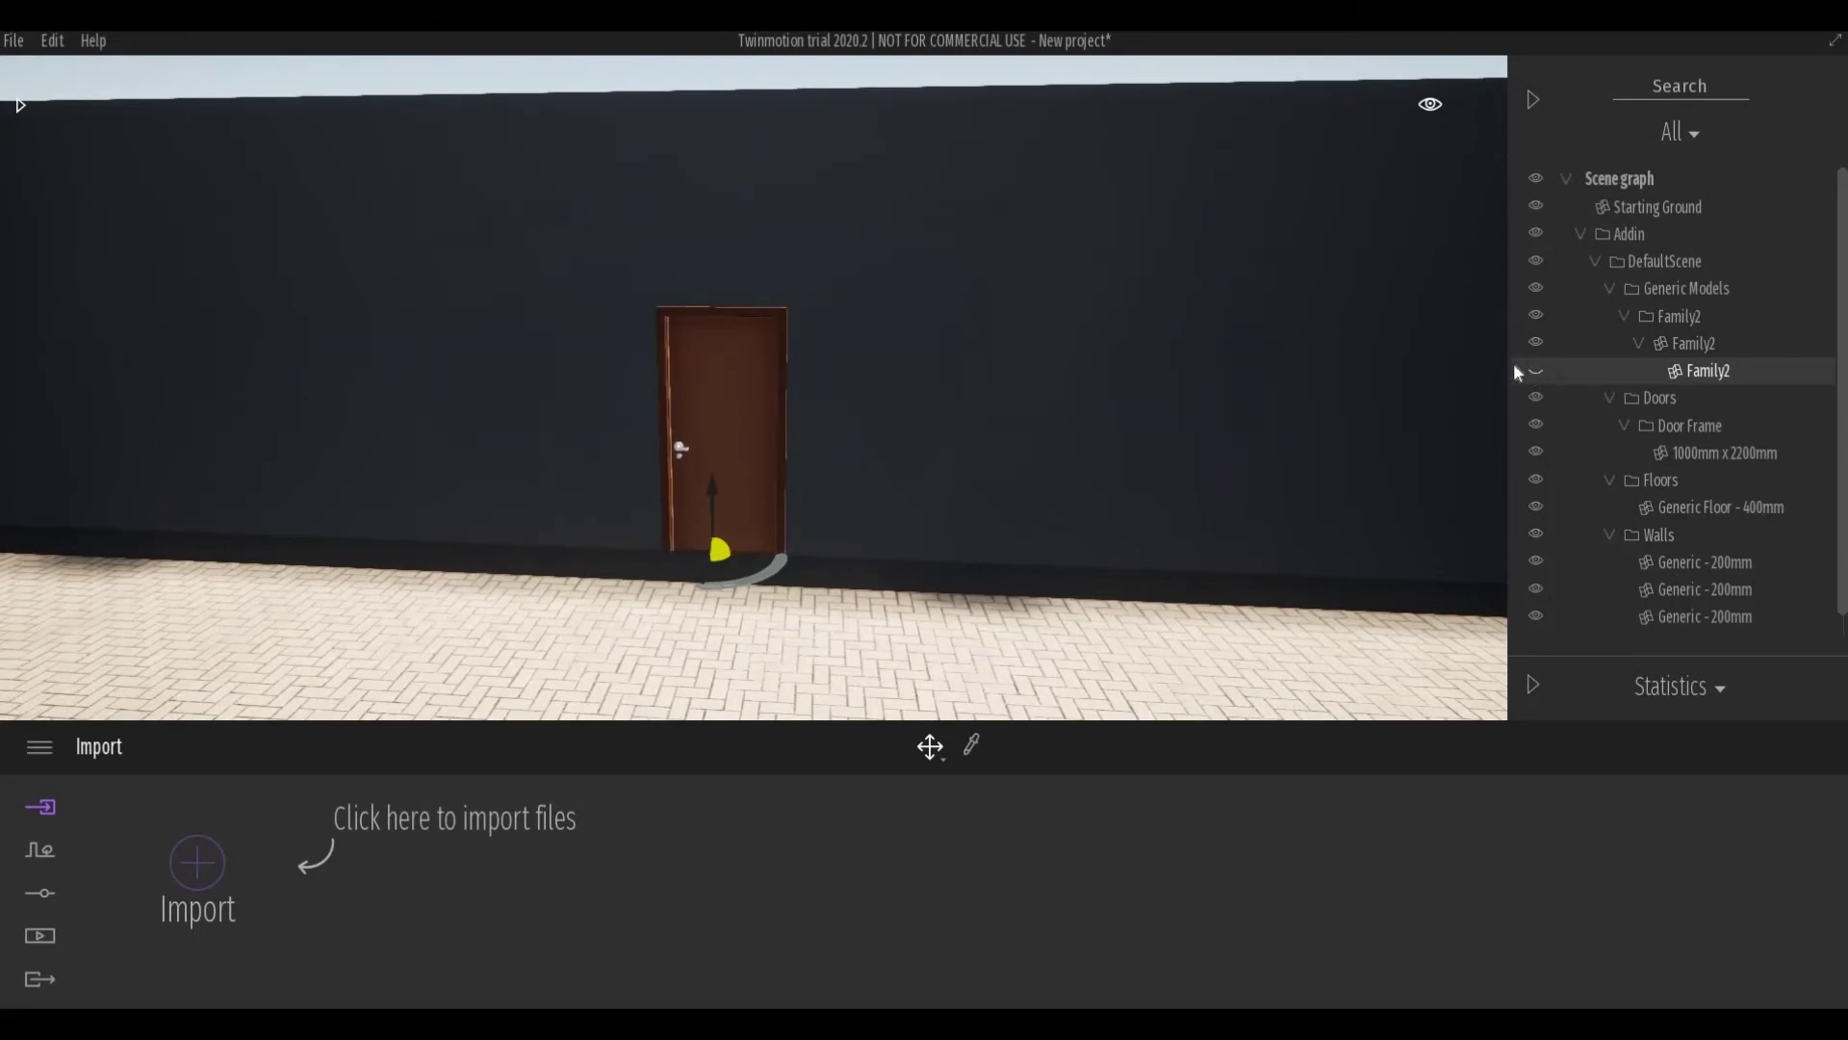
- Place a Rotator from the library's animators at the base of the door panel's hinge side, opposite the handle
{"action": "left_click", "coordinate": [760, 423]}
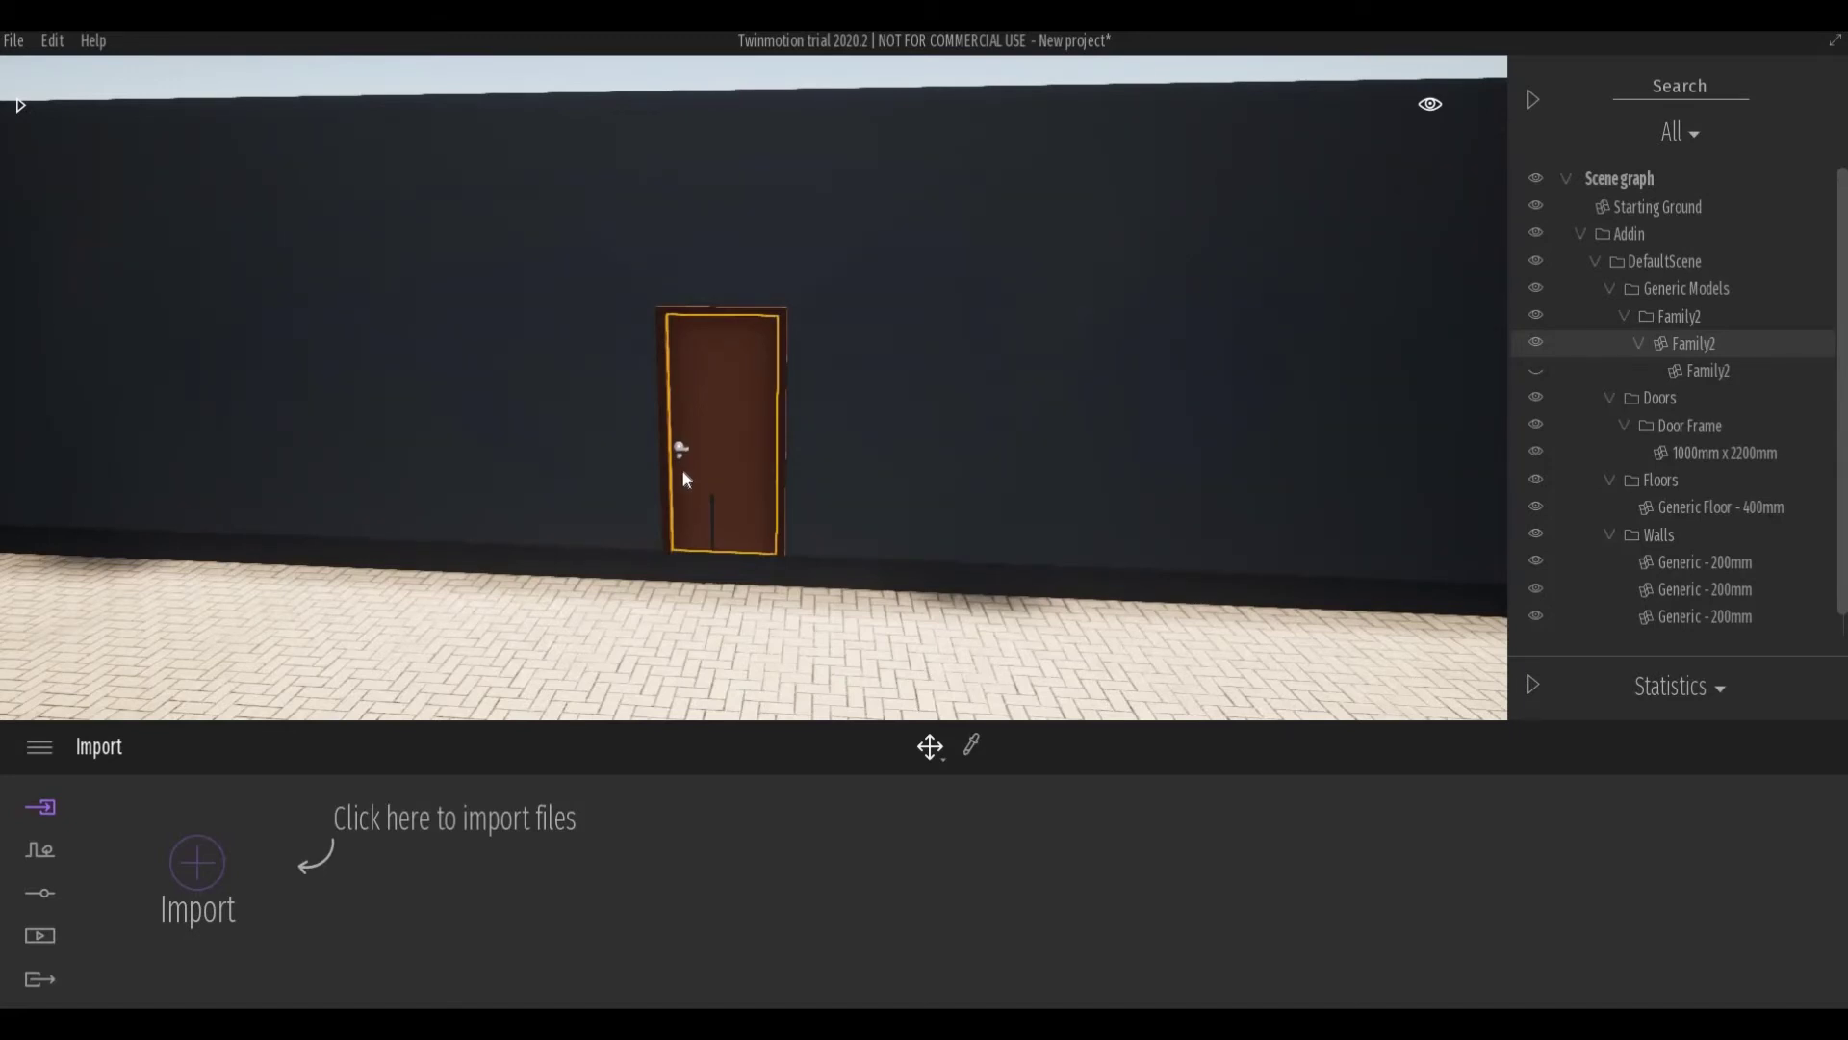
{"action": "right_click_drag", "start_coordinate": [724, 494], "coordinate": [674, 505]}
{"action": "scroll", "coordinate": [747, 497], "scroll_direction": "up", "scroll_amount": 2}
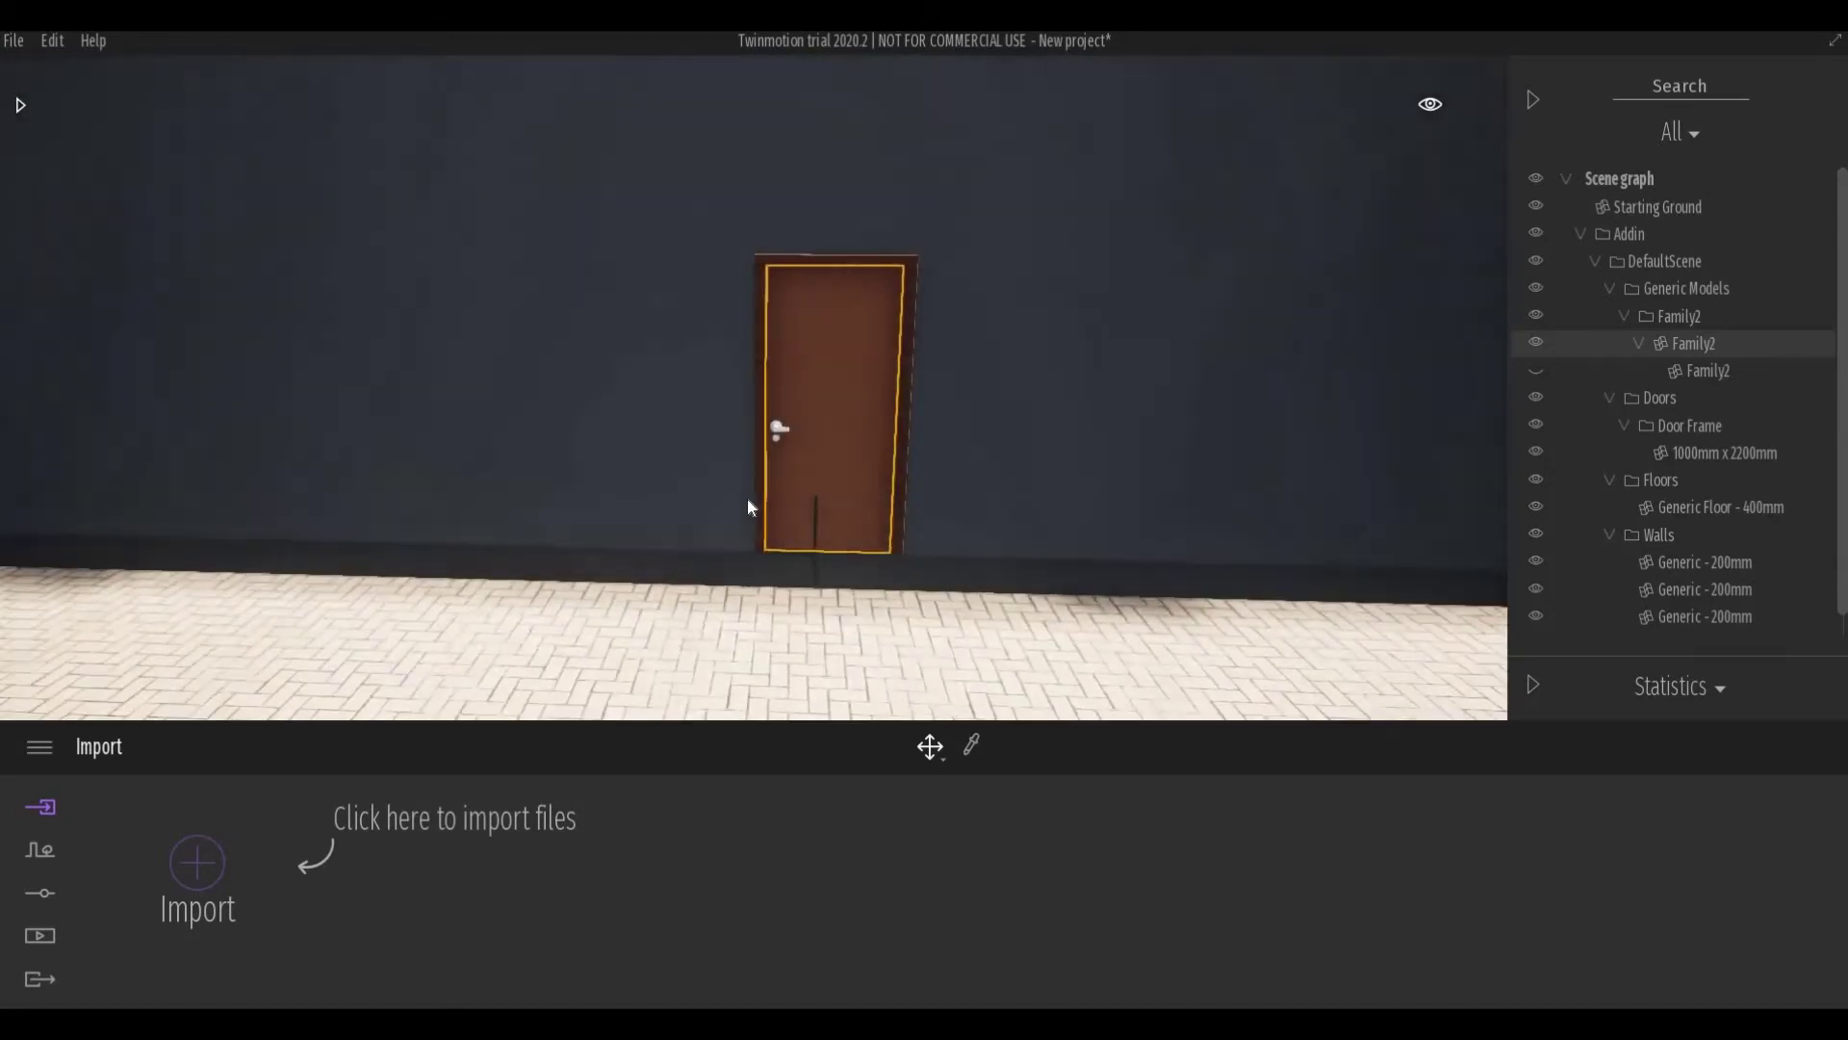
{"action": "middle_click_drag", "start_coordinate": [747, 497], "coordinate": [853, 501], "text": "shift"}
{"action": "scroll", "coordinate": [853, 500], "scroll_direction": "up", "scroll_amount": 2}
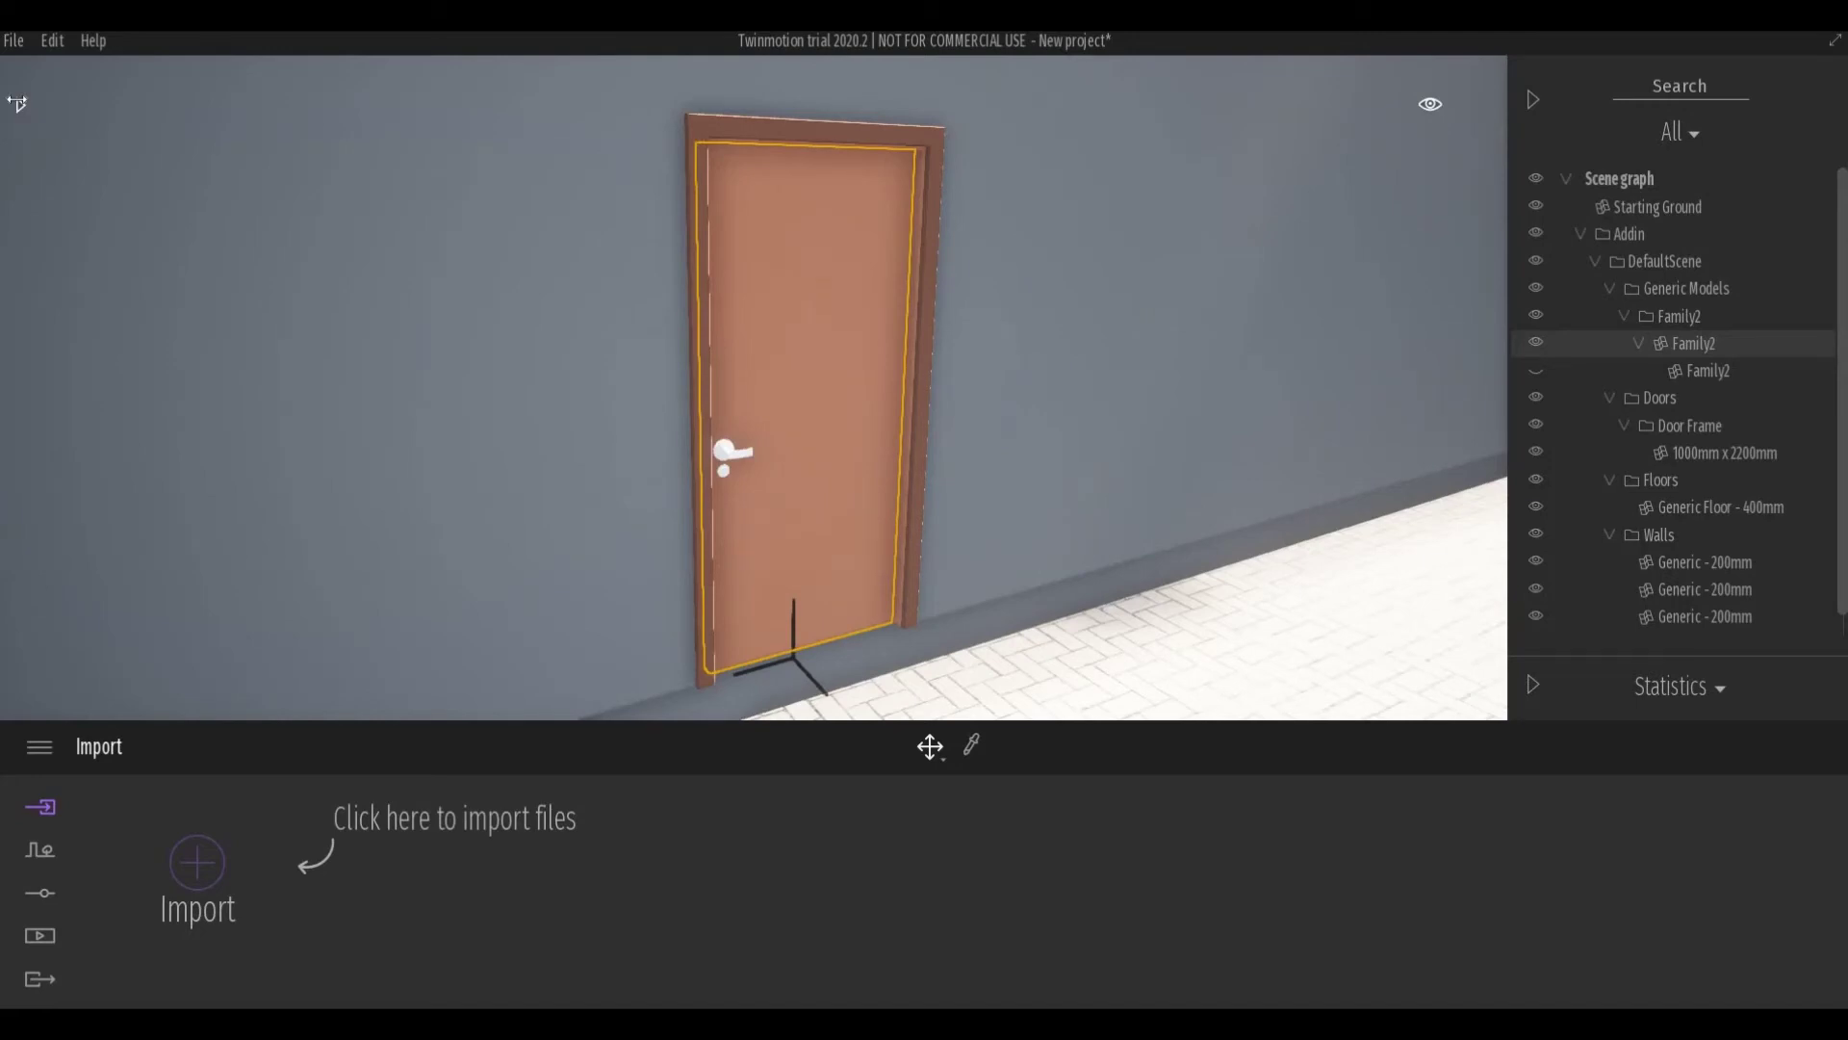
{"action": "left_click", "coordinate": [18, 103]}
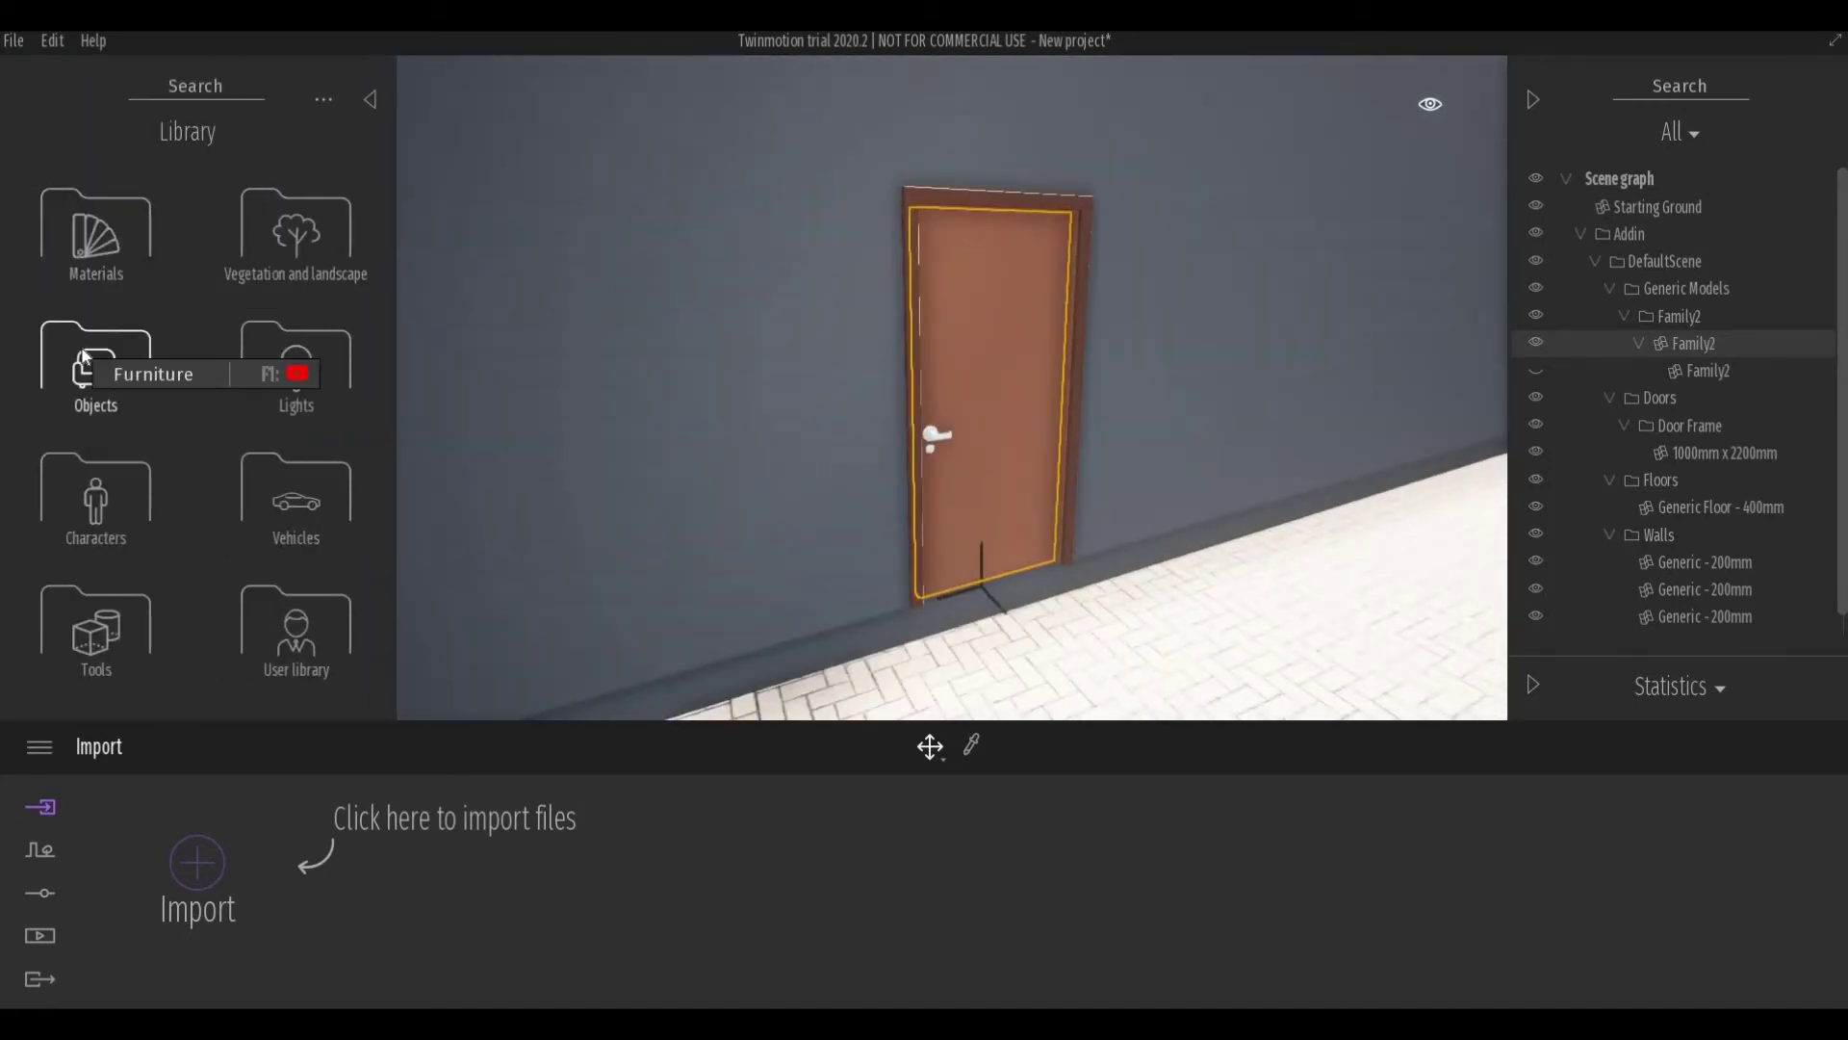
{"action": "left_click", "coordinate": [104, 628]}
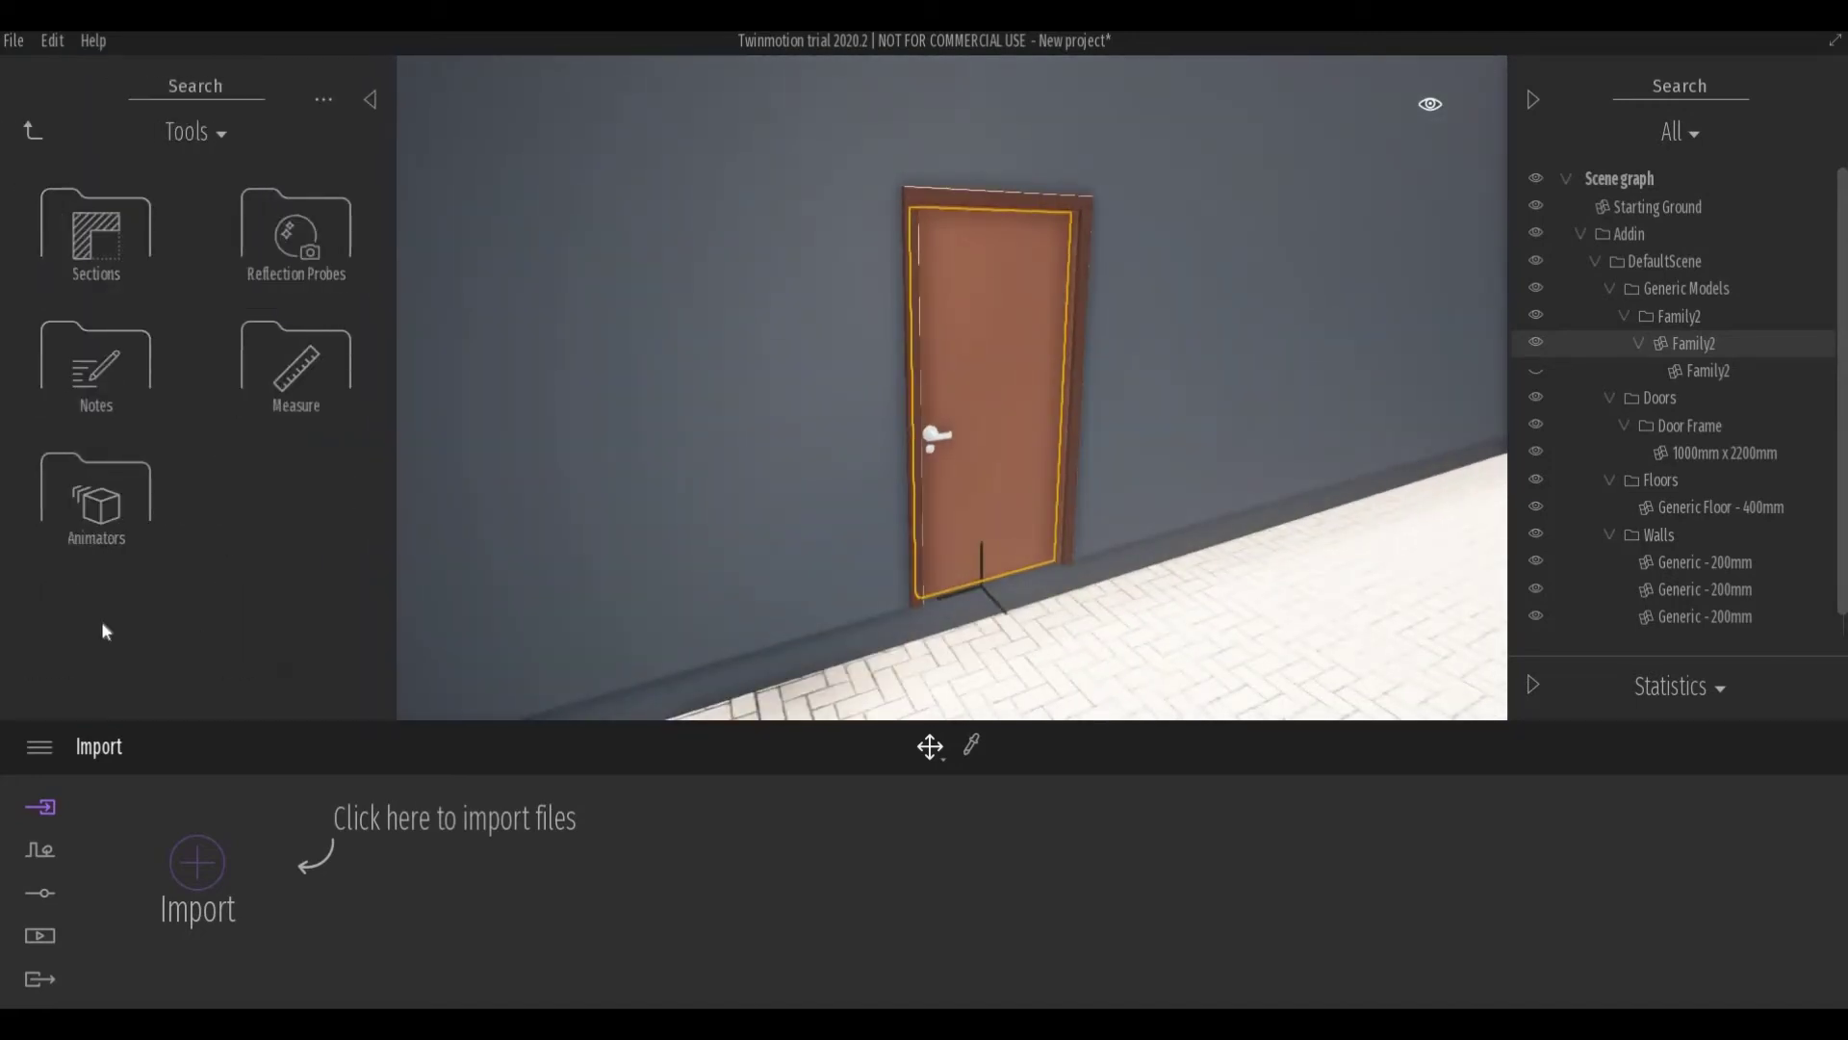
{"action": "left_click", "coordinate": [99, 503]}
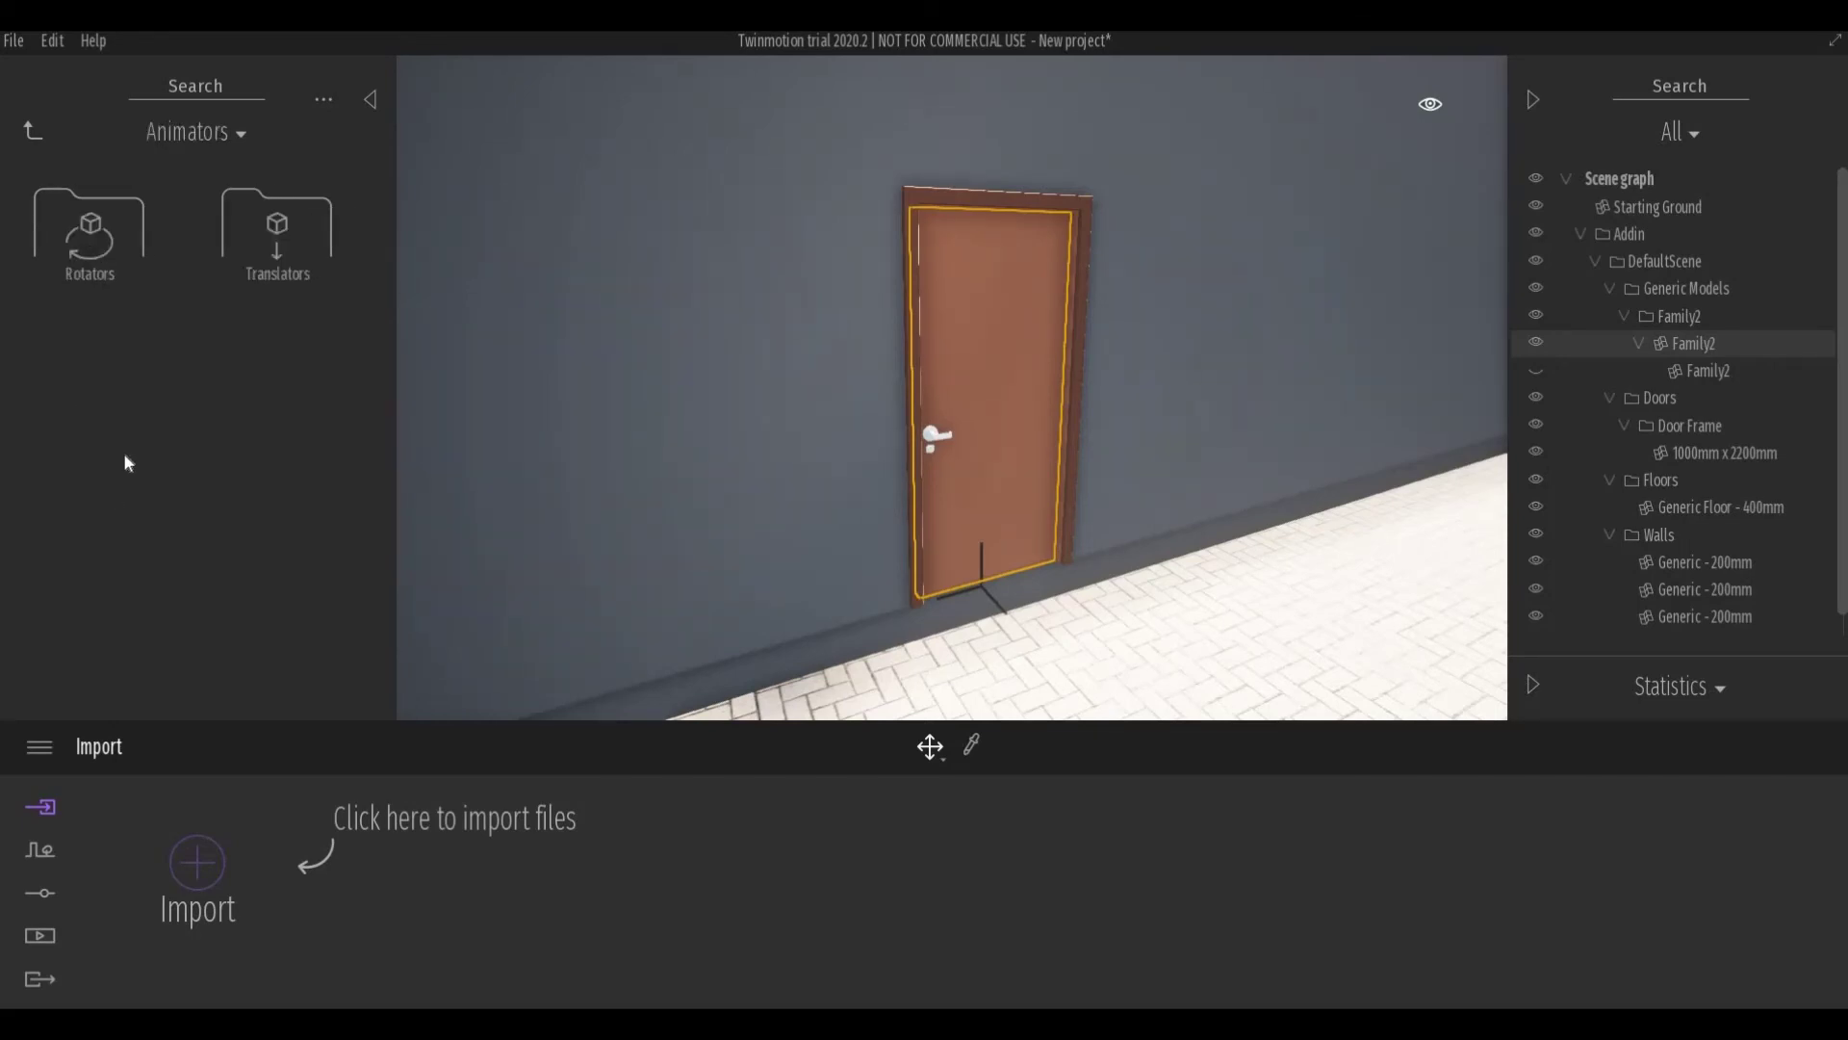
{"action": "left_click", "coordinate": [108, 260]}
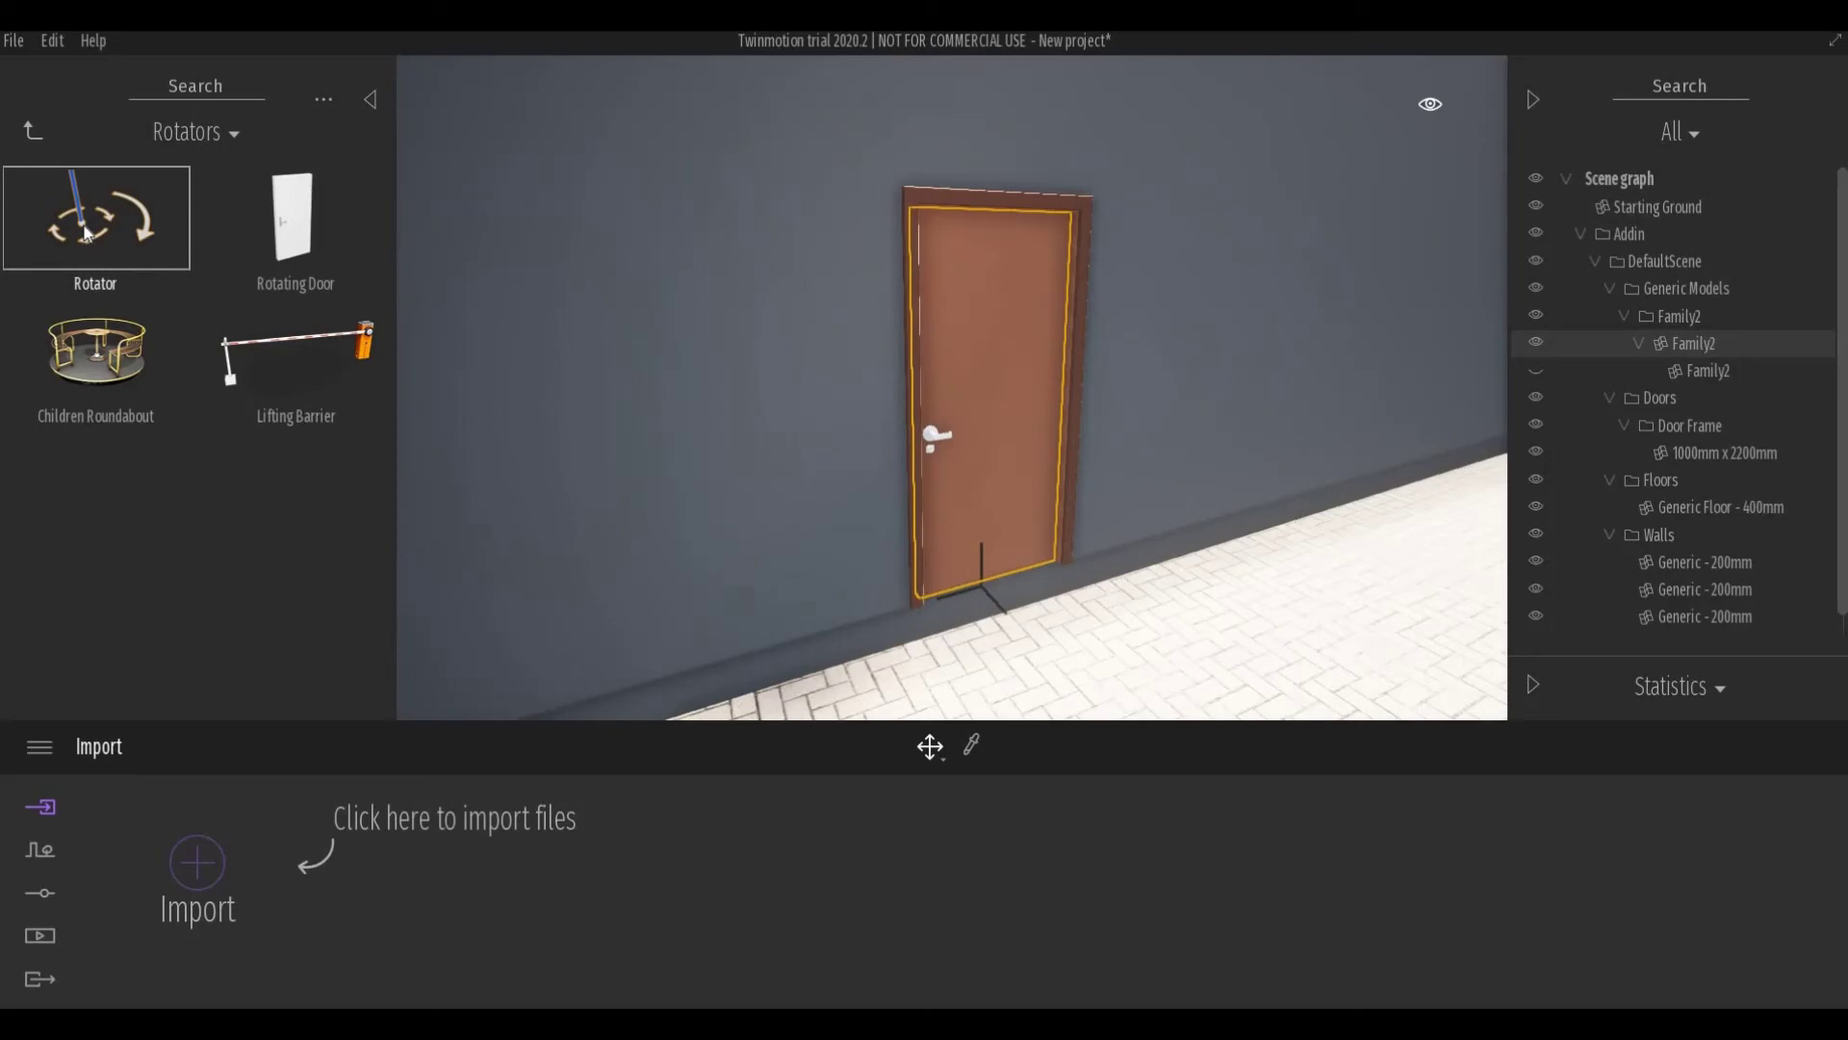
{"action": "left_click_drag", "start_coordinate": [85, 231], "coordinate": [1049, 558]}
{"action": "scroll", "coordinate": [913, 605], "scroll_direction": "up", "scroll_amount": 3}
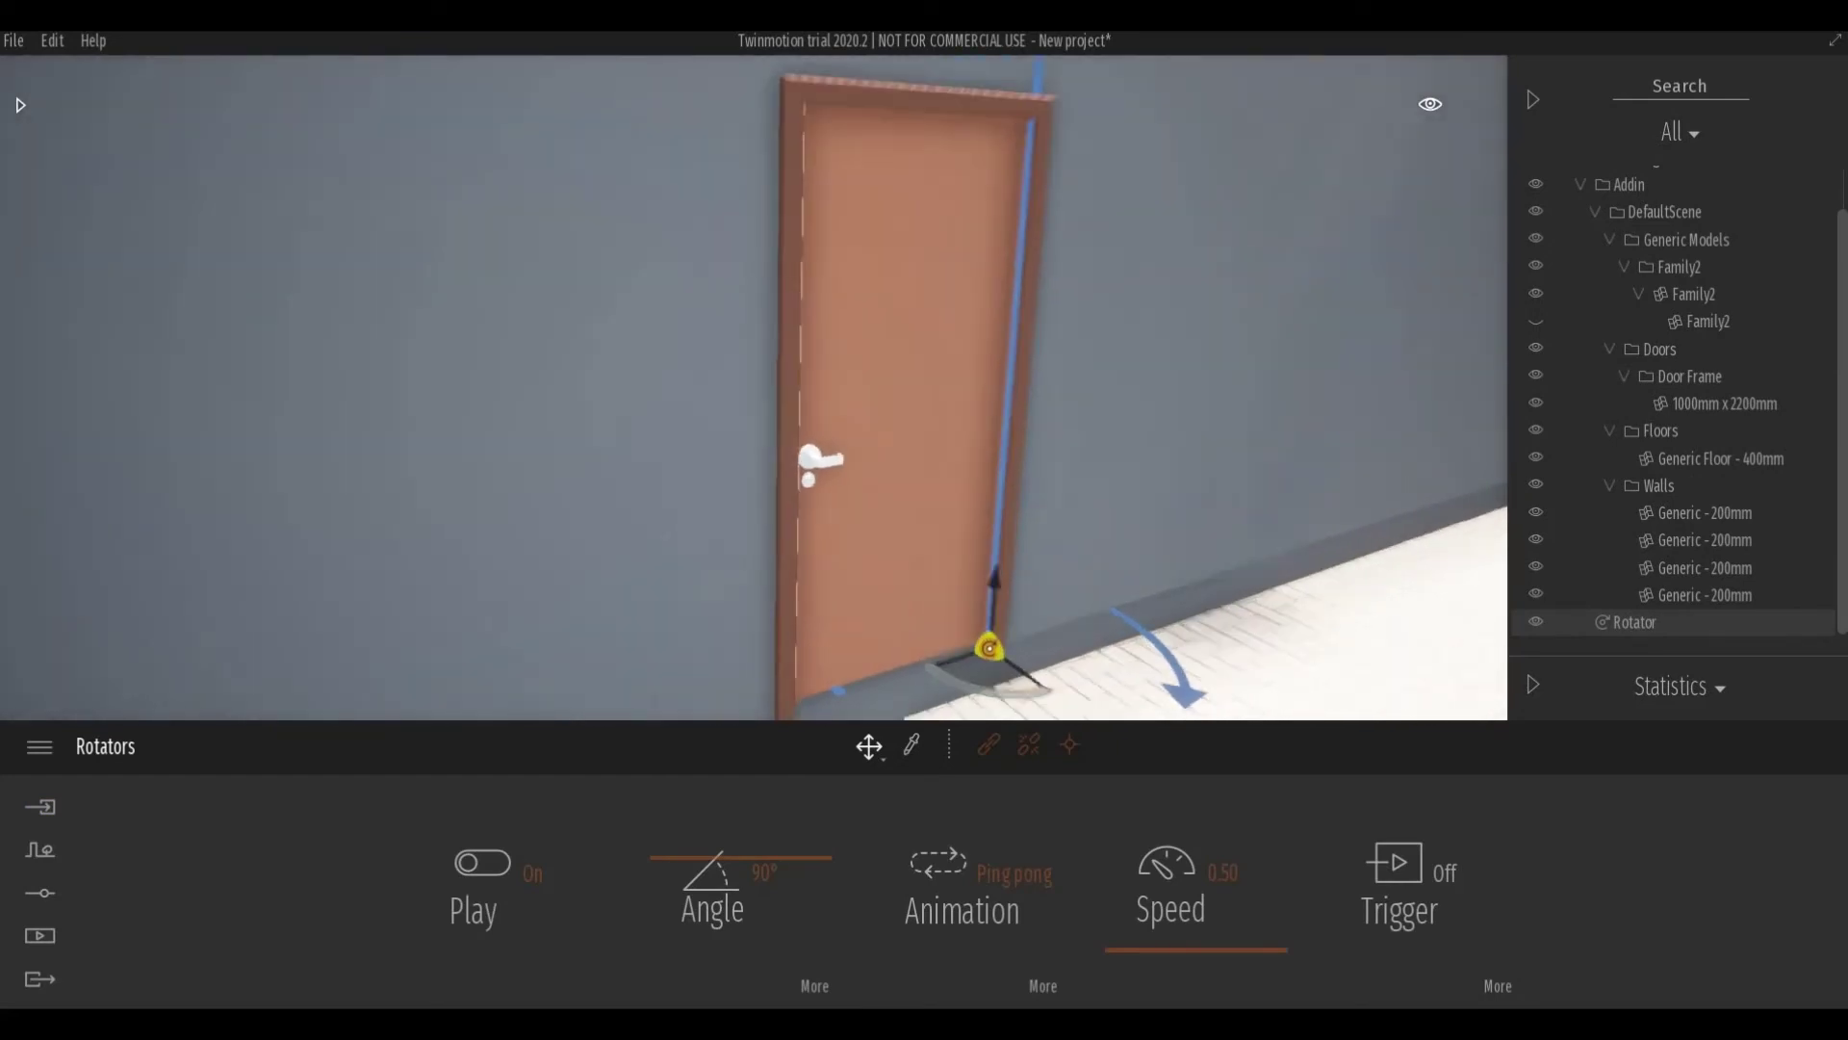
- Fine-tune the rotator's position so its axis lines up with the door panel's hinge edge
{"action": "middle_click_drag", "start_coordinate": [1053, 693], "coordinate": [1060, 610]}
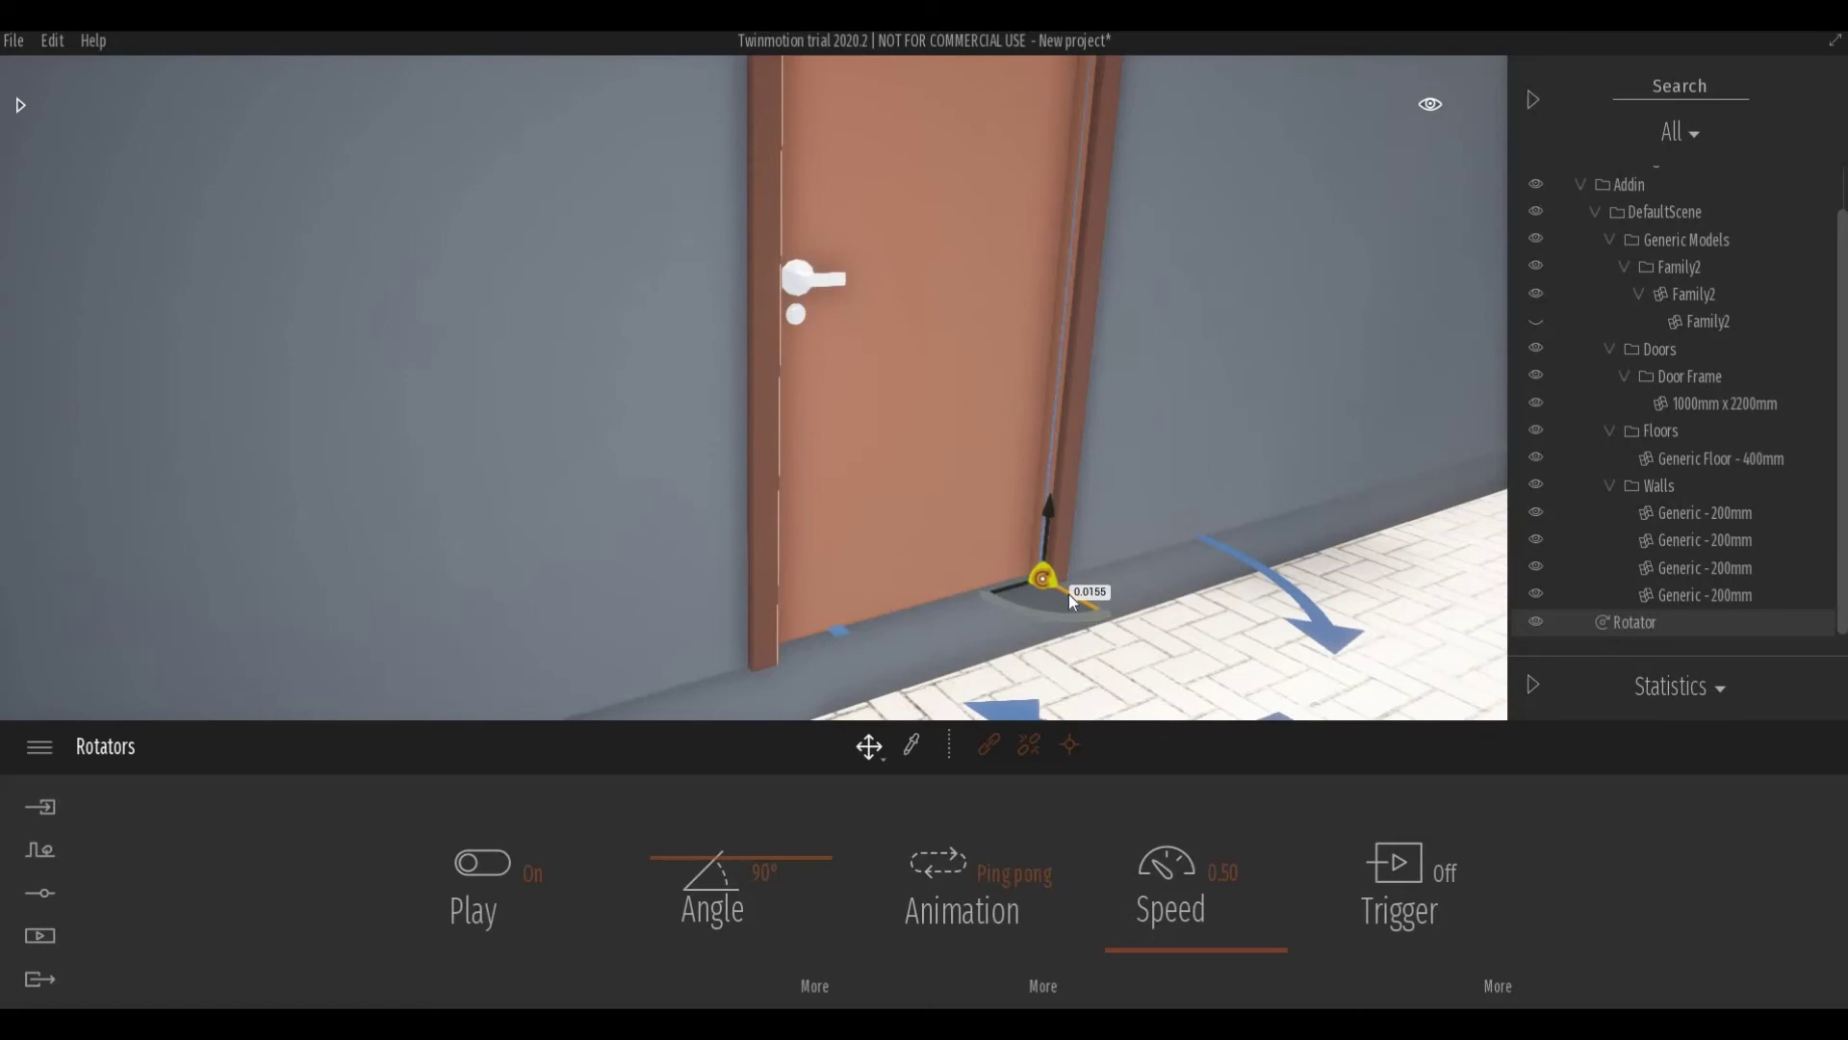
{"action": "scroll", "coordinate": [1068, 595], "scroll_direction": "down", "scroll_amount": 2}
{"action": "middle_click_drag", "start_coordinate": [1060, 614], "coordinate": [1013, 610]}
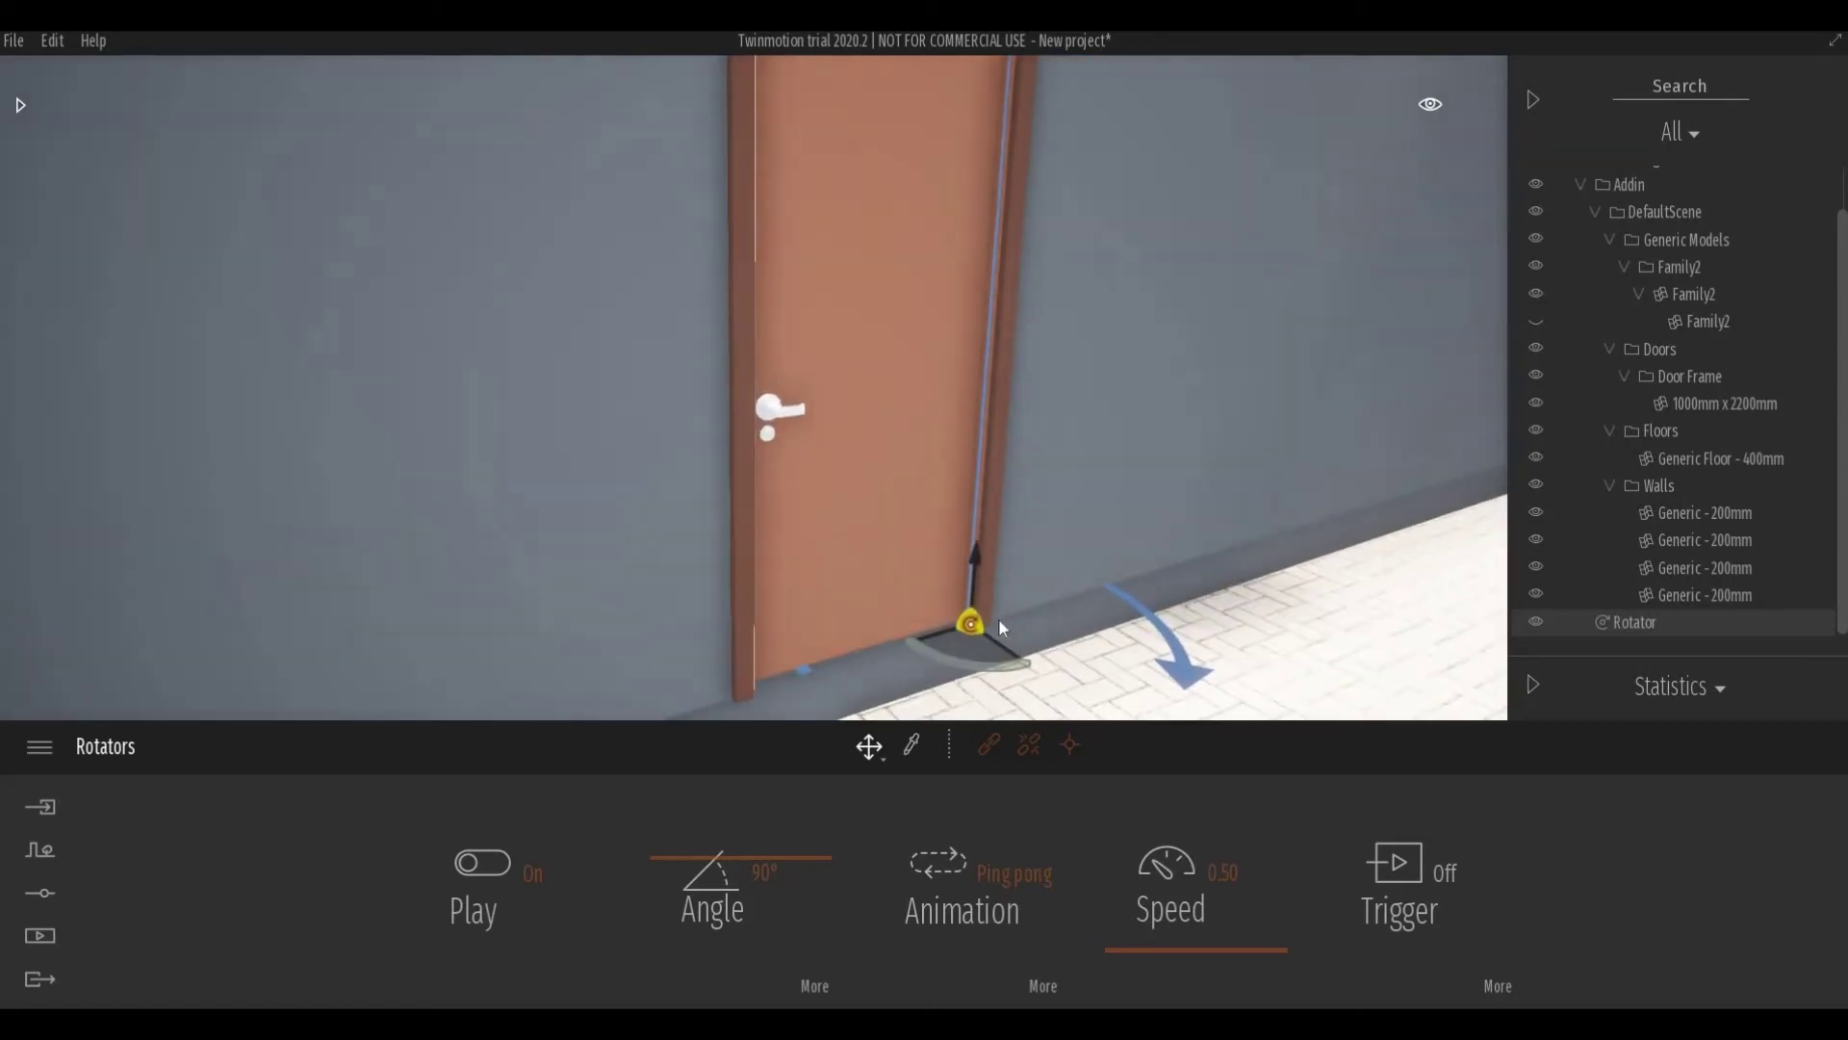
- Hide the original Family2 panel, show its nested copy, and link the copied door panel to the rotator
{"action": "left_click", "coordinate": [988, 747]}
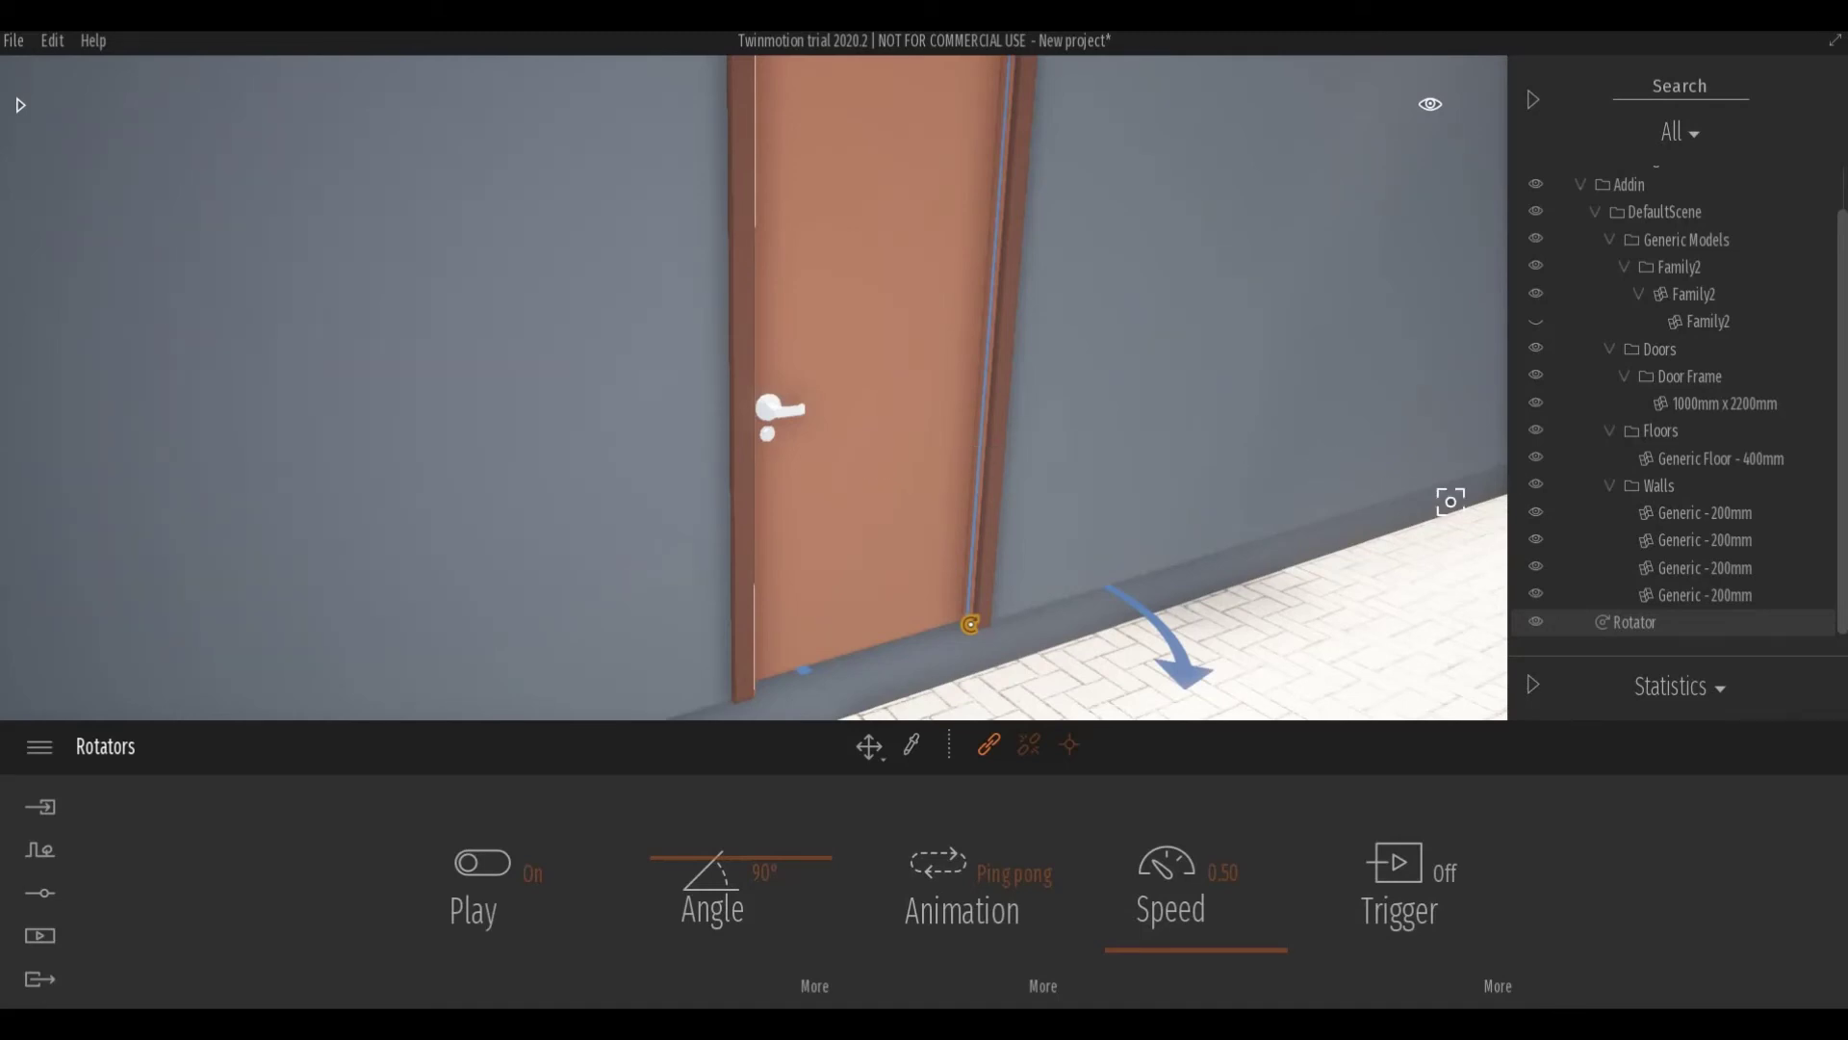
{"action": "left_click", "coordinate": [1536, 295]}
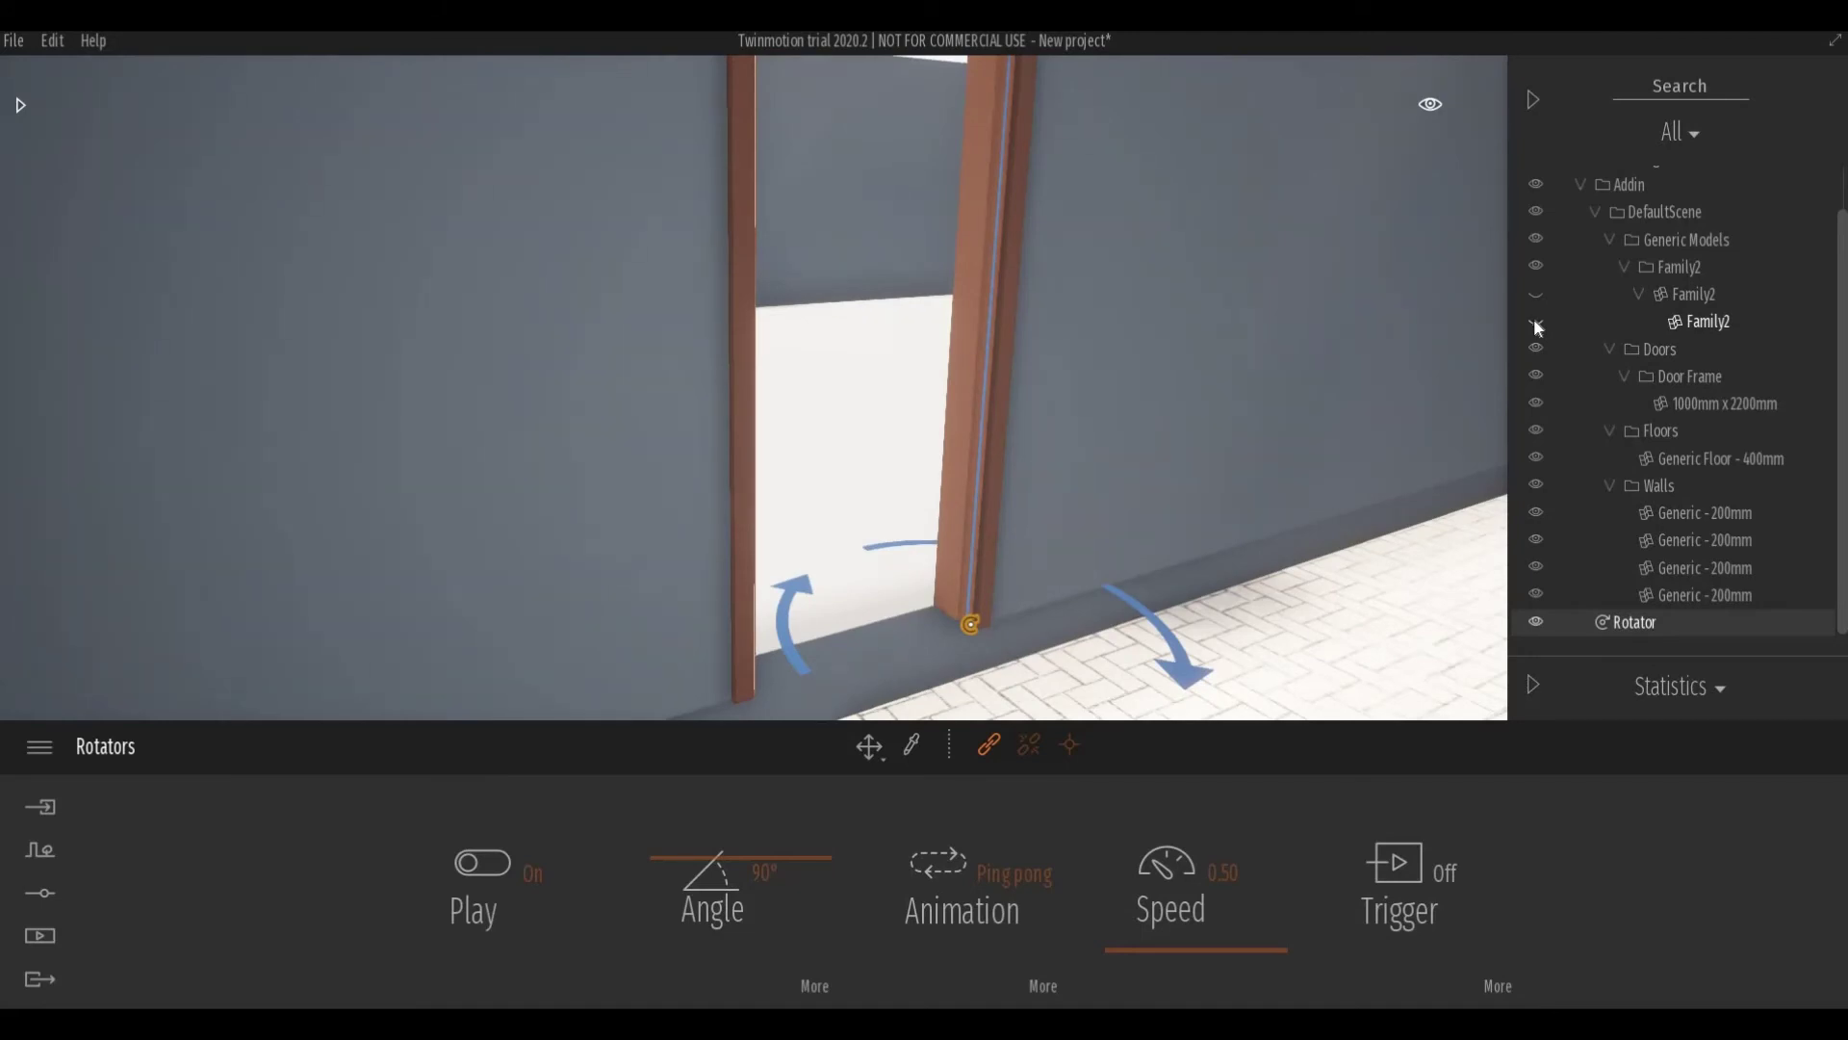
{"action": "left_click", "coordinate": [1536, 321]}
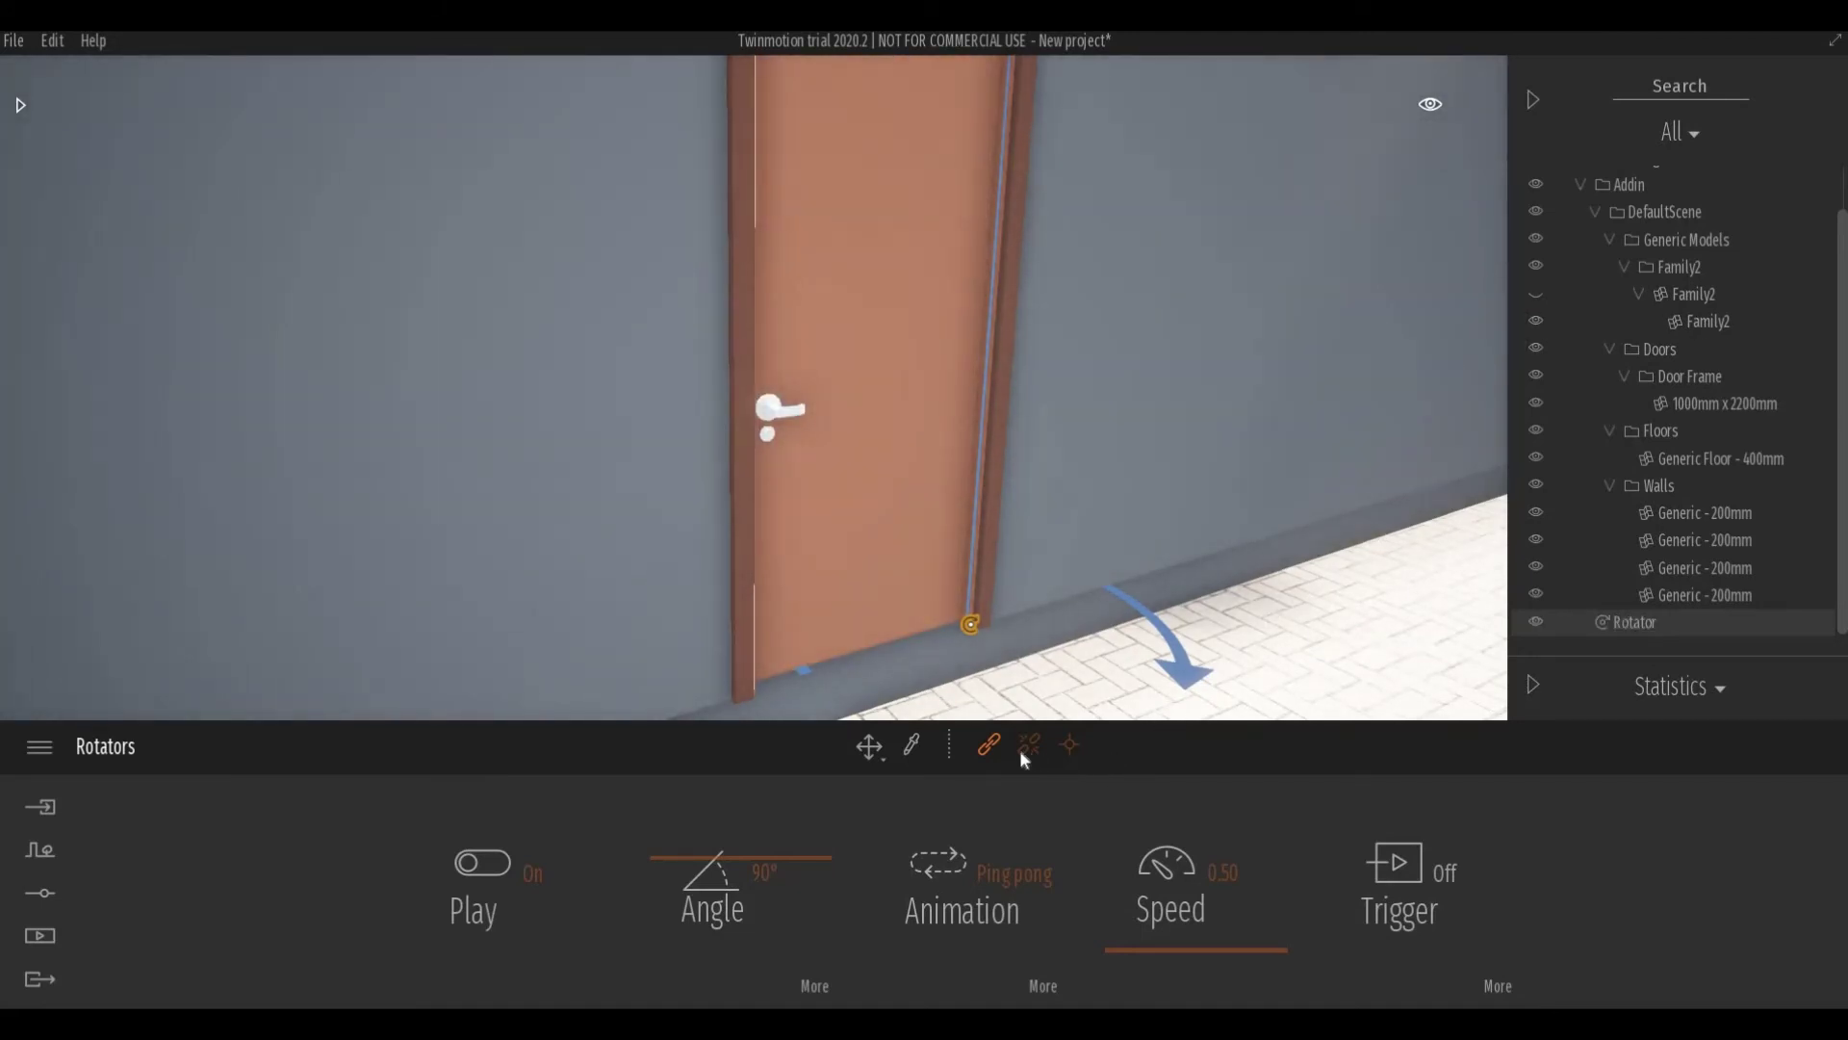
{"action": "left_click", "coordinate": [992, 748]}
{"action": "left_click", "coordinate": [899, 516]}
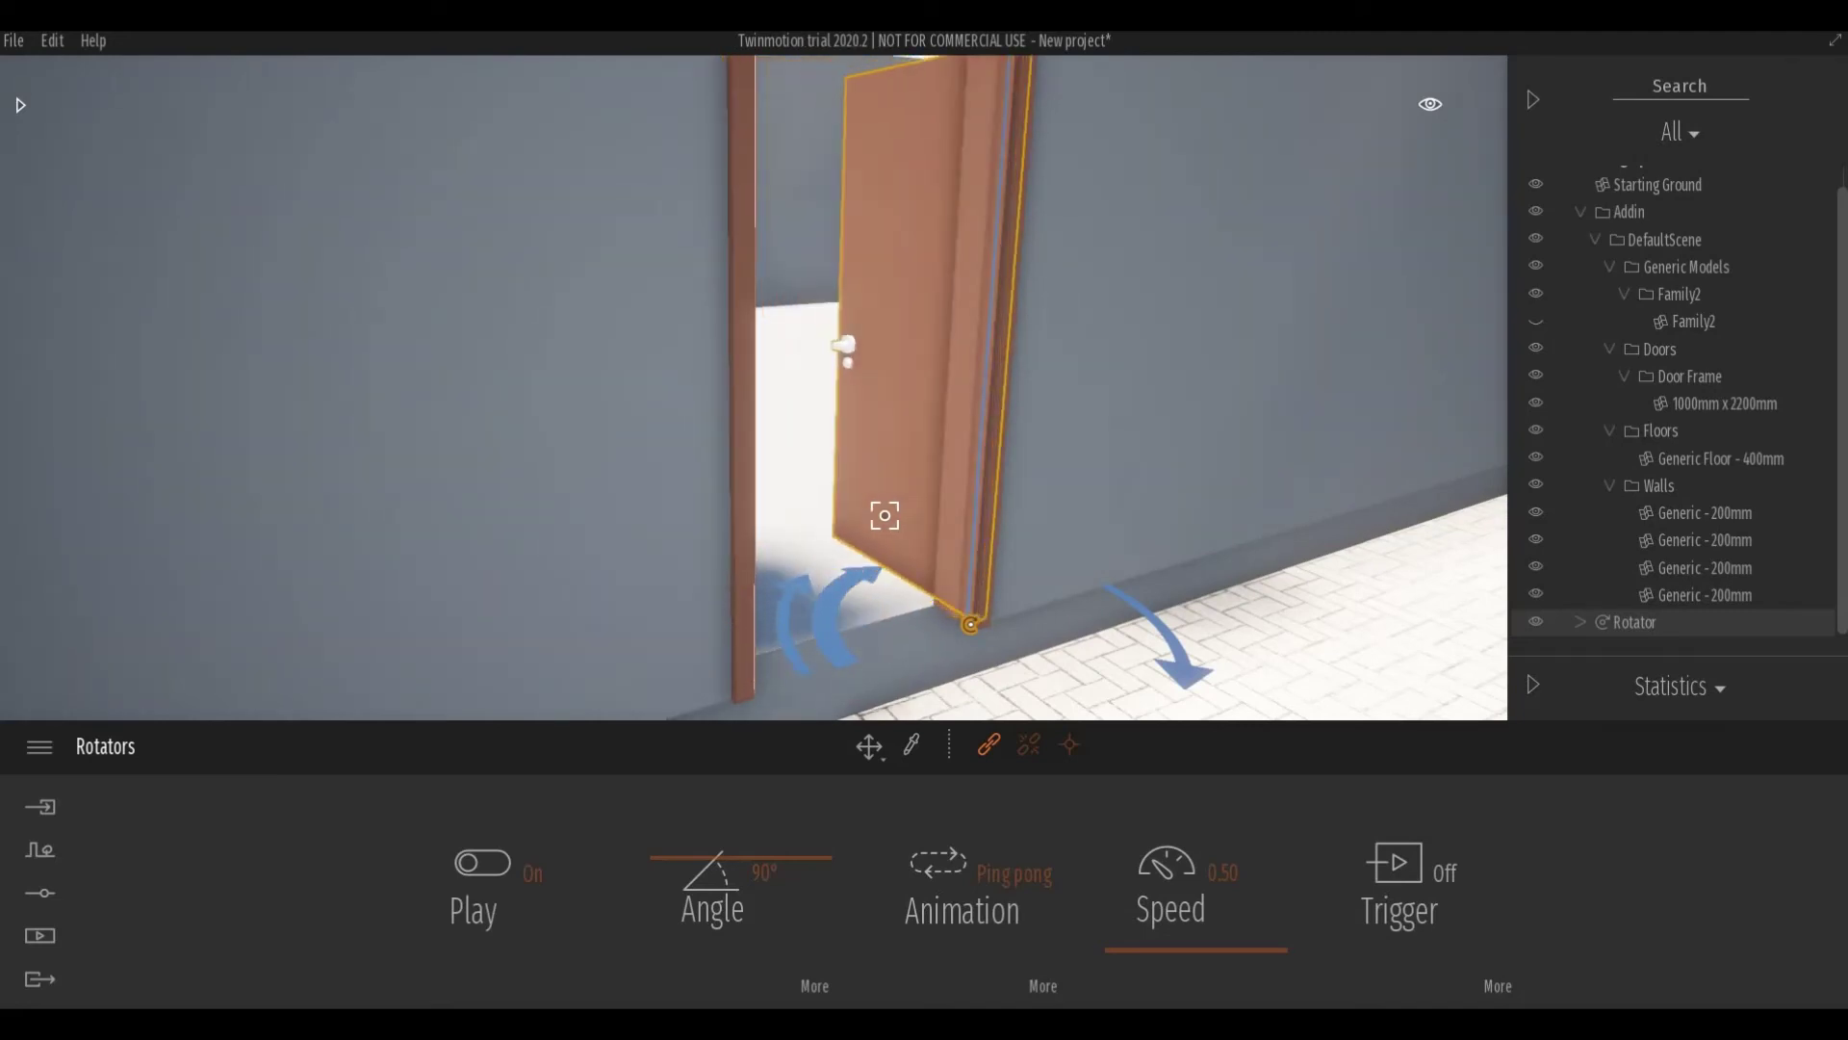
- Set the rotator's animation to Once, turn its trigger on, and approach the door to test it
{"action": "left_click", "coordinate": [966, 875]}
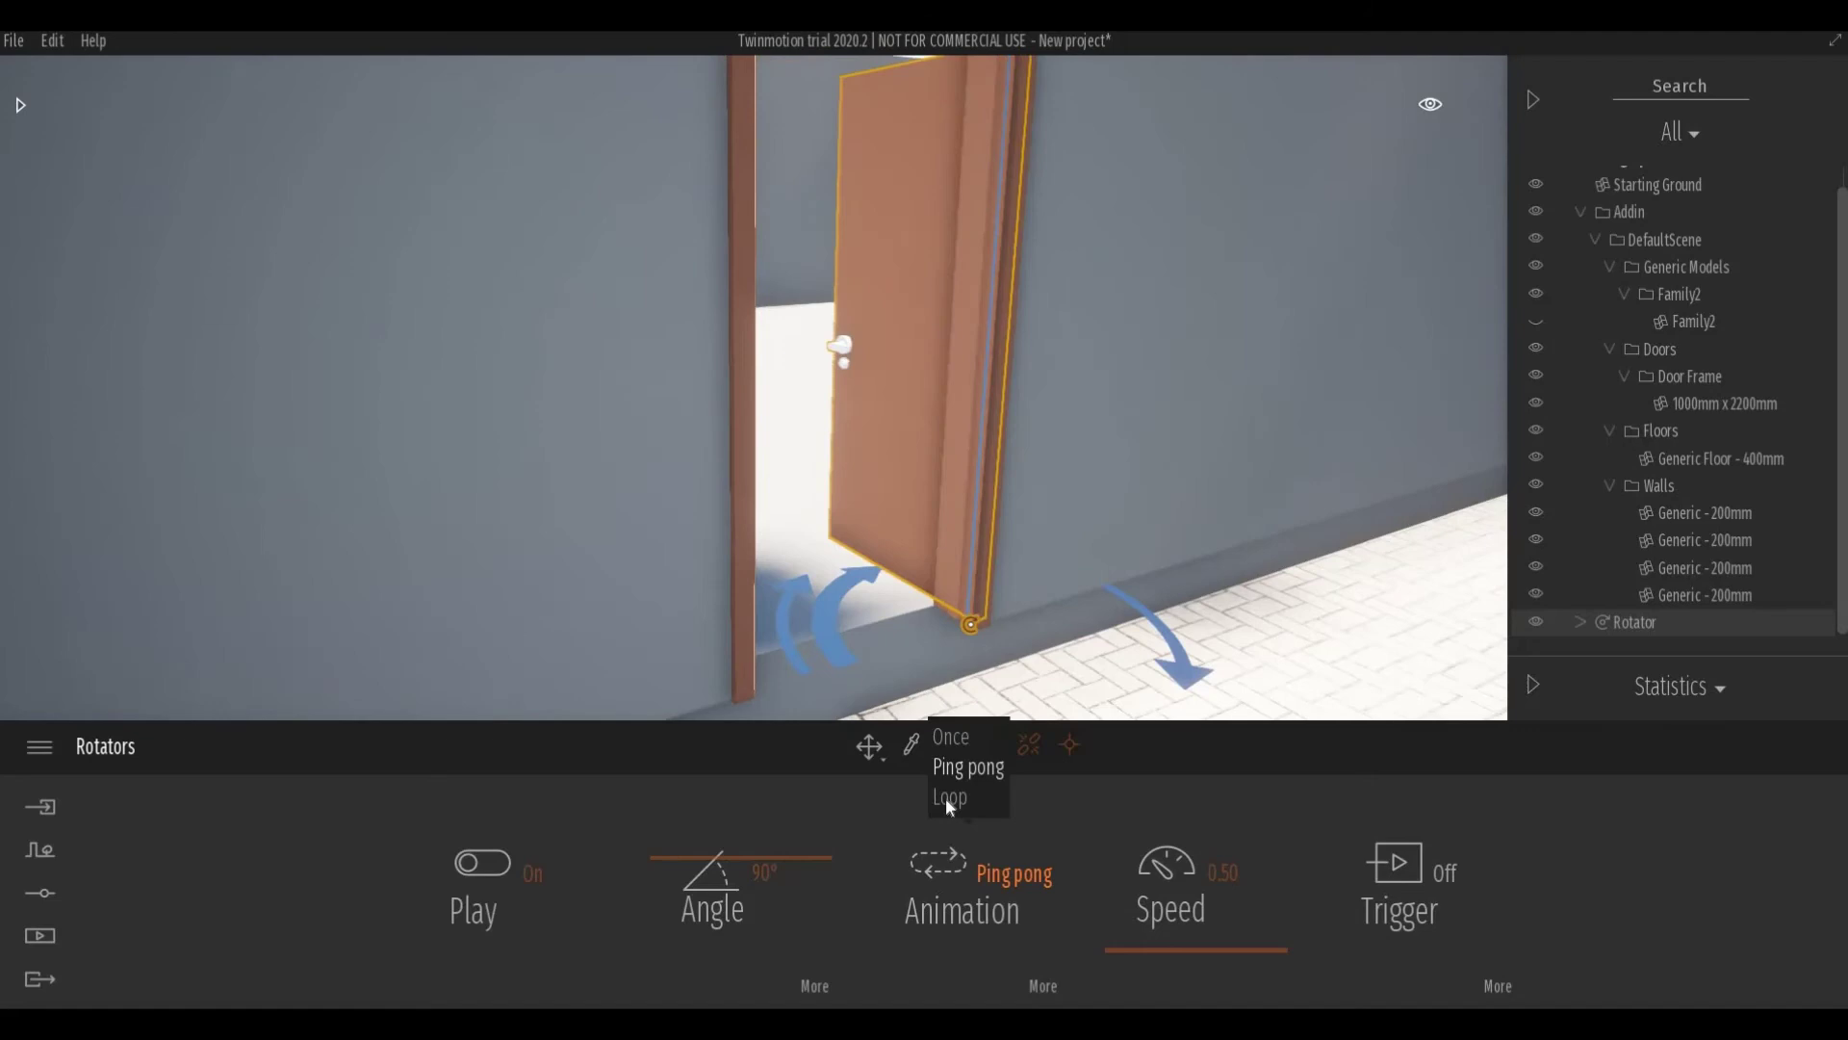
{"action": "left_click", "coordinate": [952, 736]}
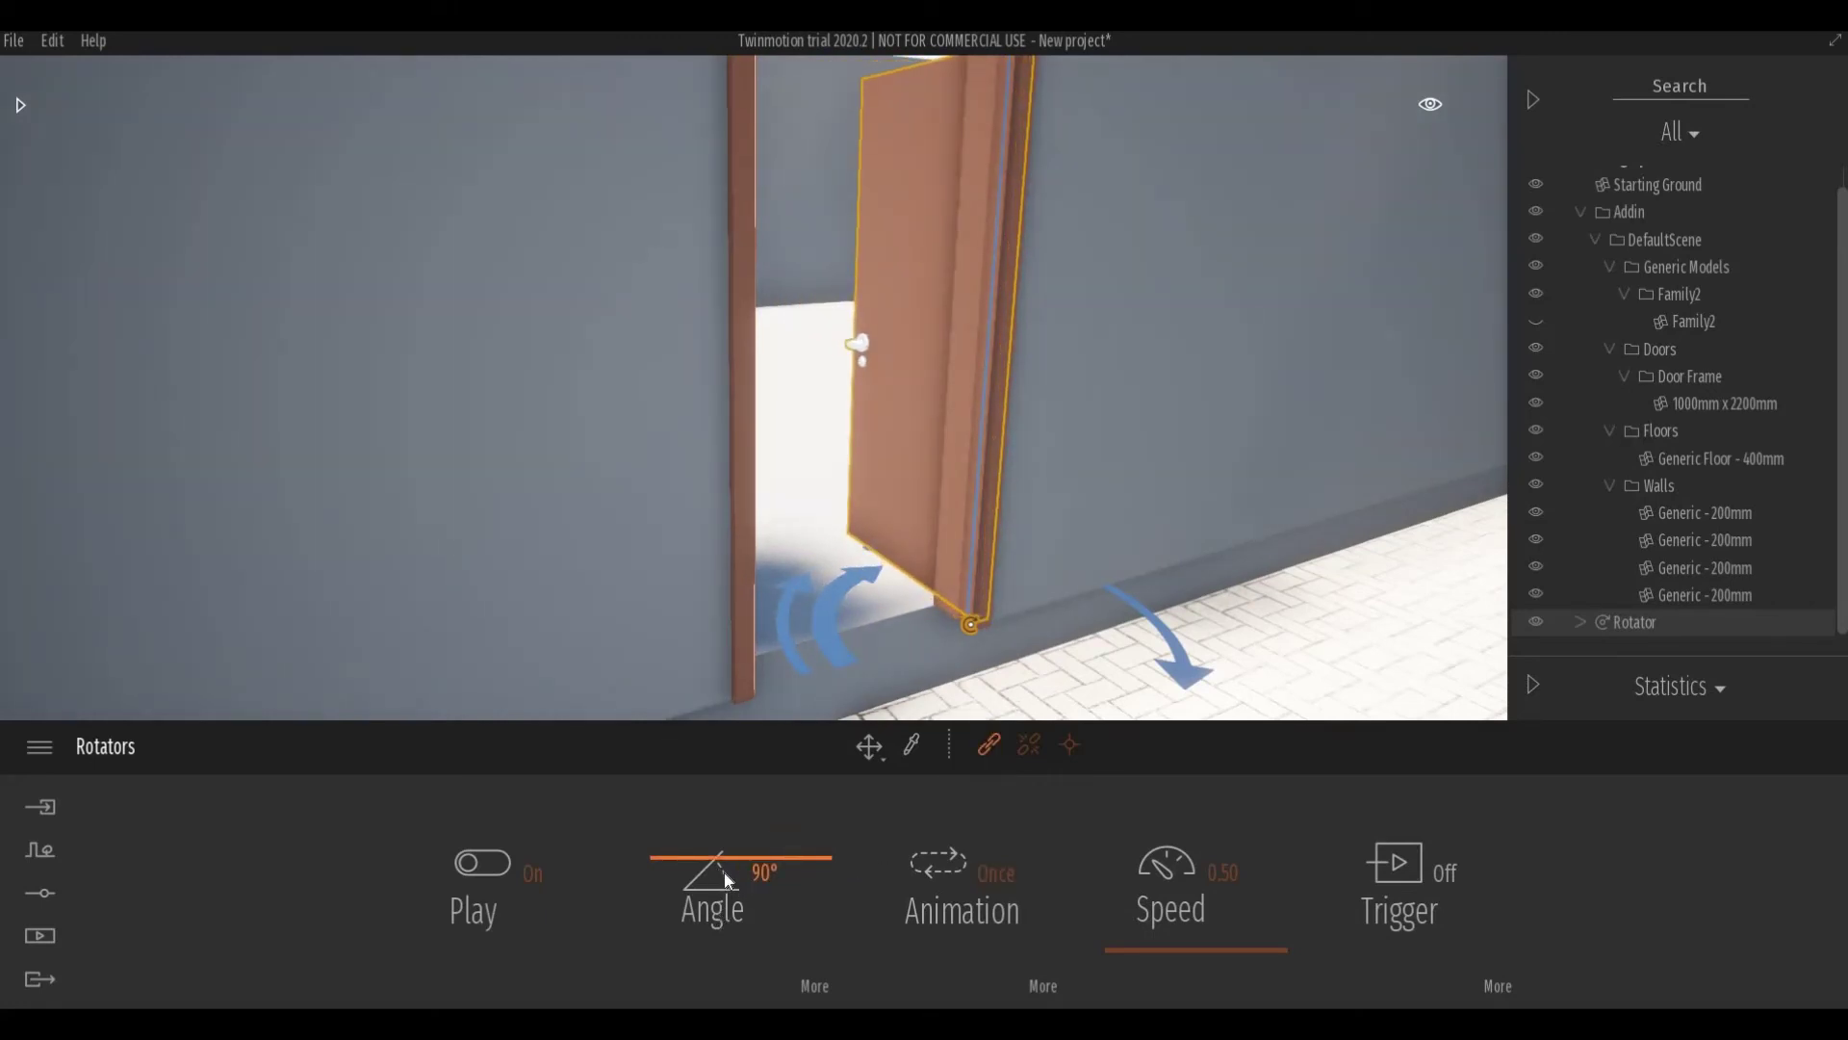
{"action": "left_click", "coordinate": [1421, 878]}
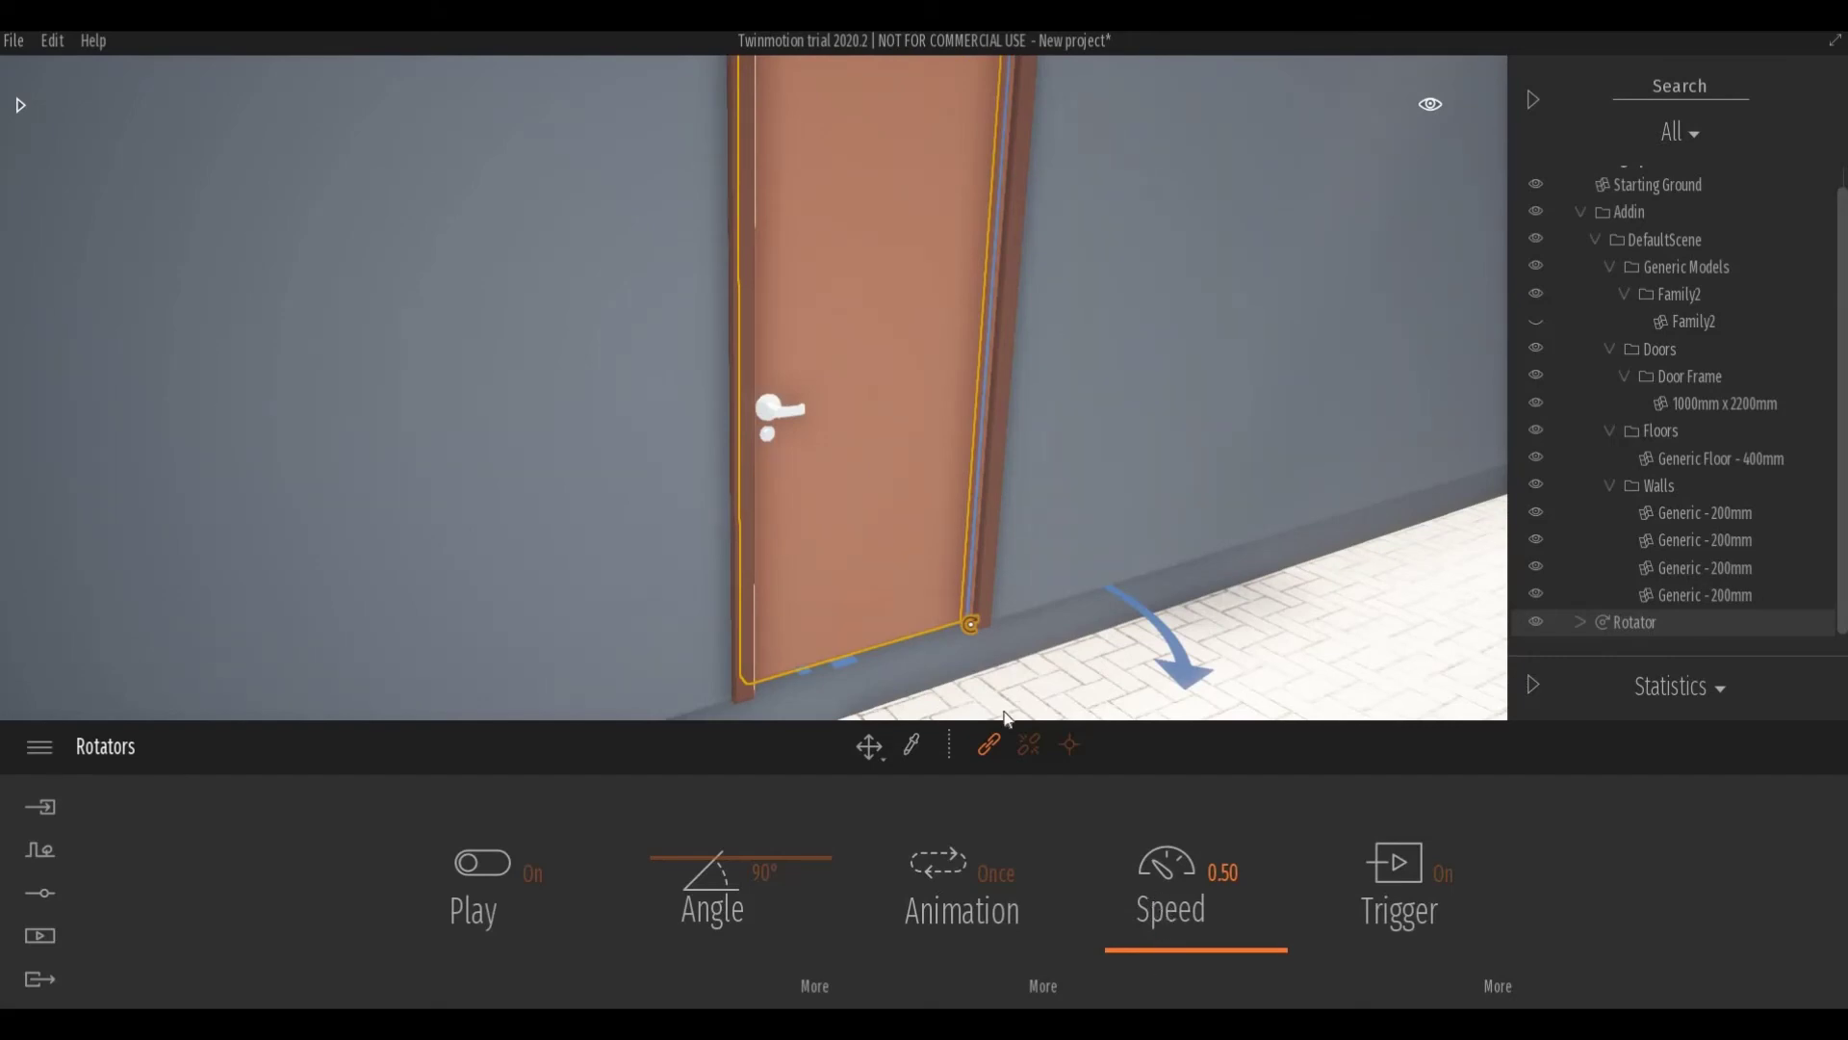
{"action": "middle_click_drag", "start_coordinate": [927, 598], "coordinate": [881, 530]}
{"action": "scroll", "coordinate": [903, 586], "scroll_direction": "up", "scroll_amount": 3}
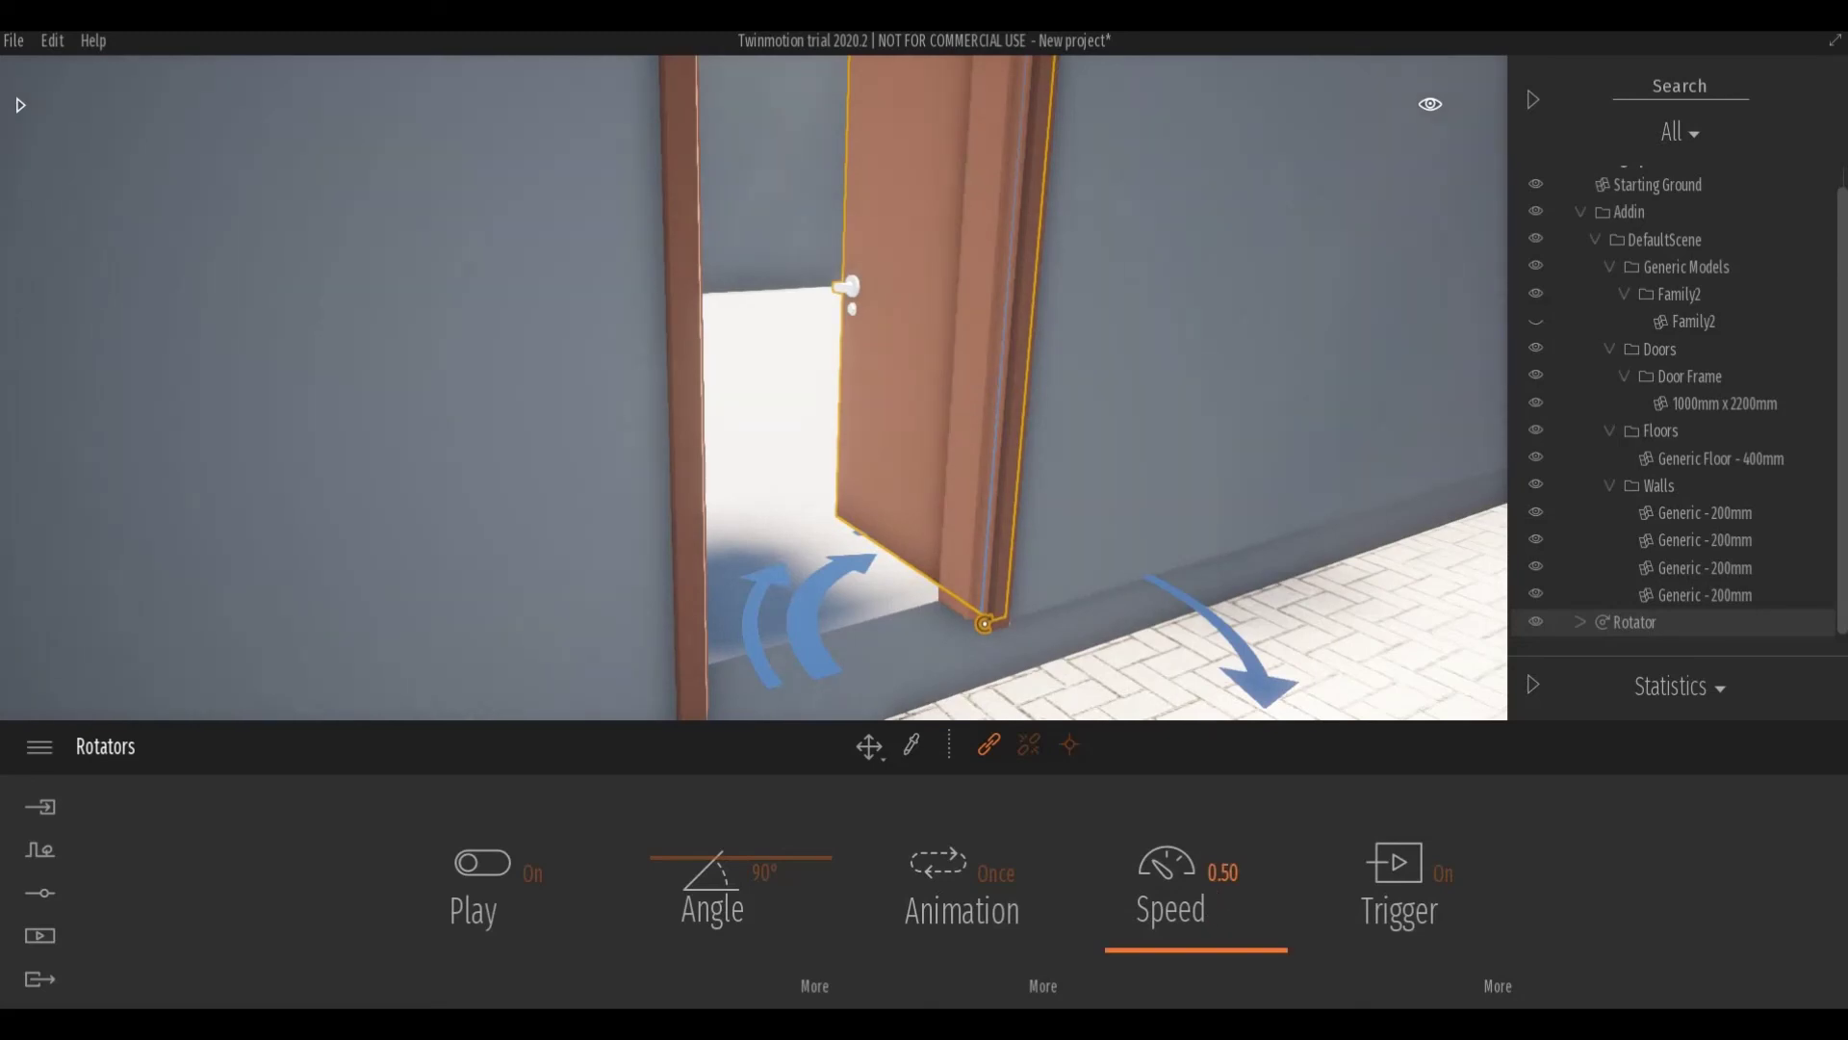
- Set the rotator's speed to 0.30 and test the door by moving away from it and back
{"action": "double_click", "coordinate": [1229, 873]}
{"action": "type", "text": "3"}
{"action": "key", "text": "Return"}
{"action": "key", "text": "ctrl+a"}
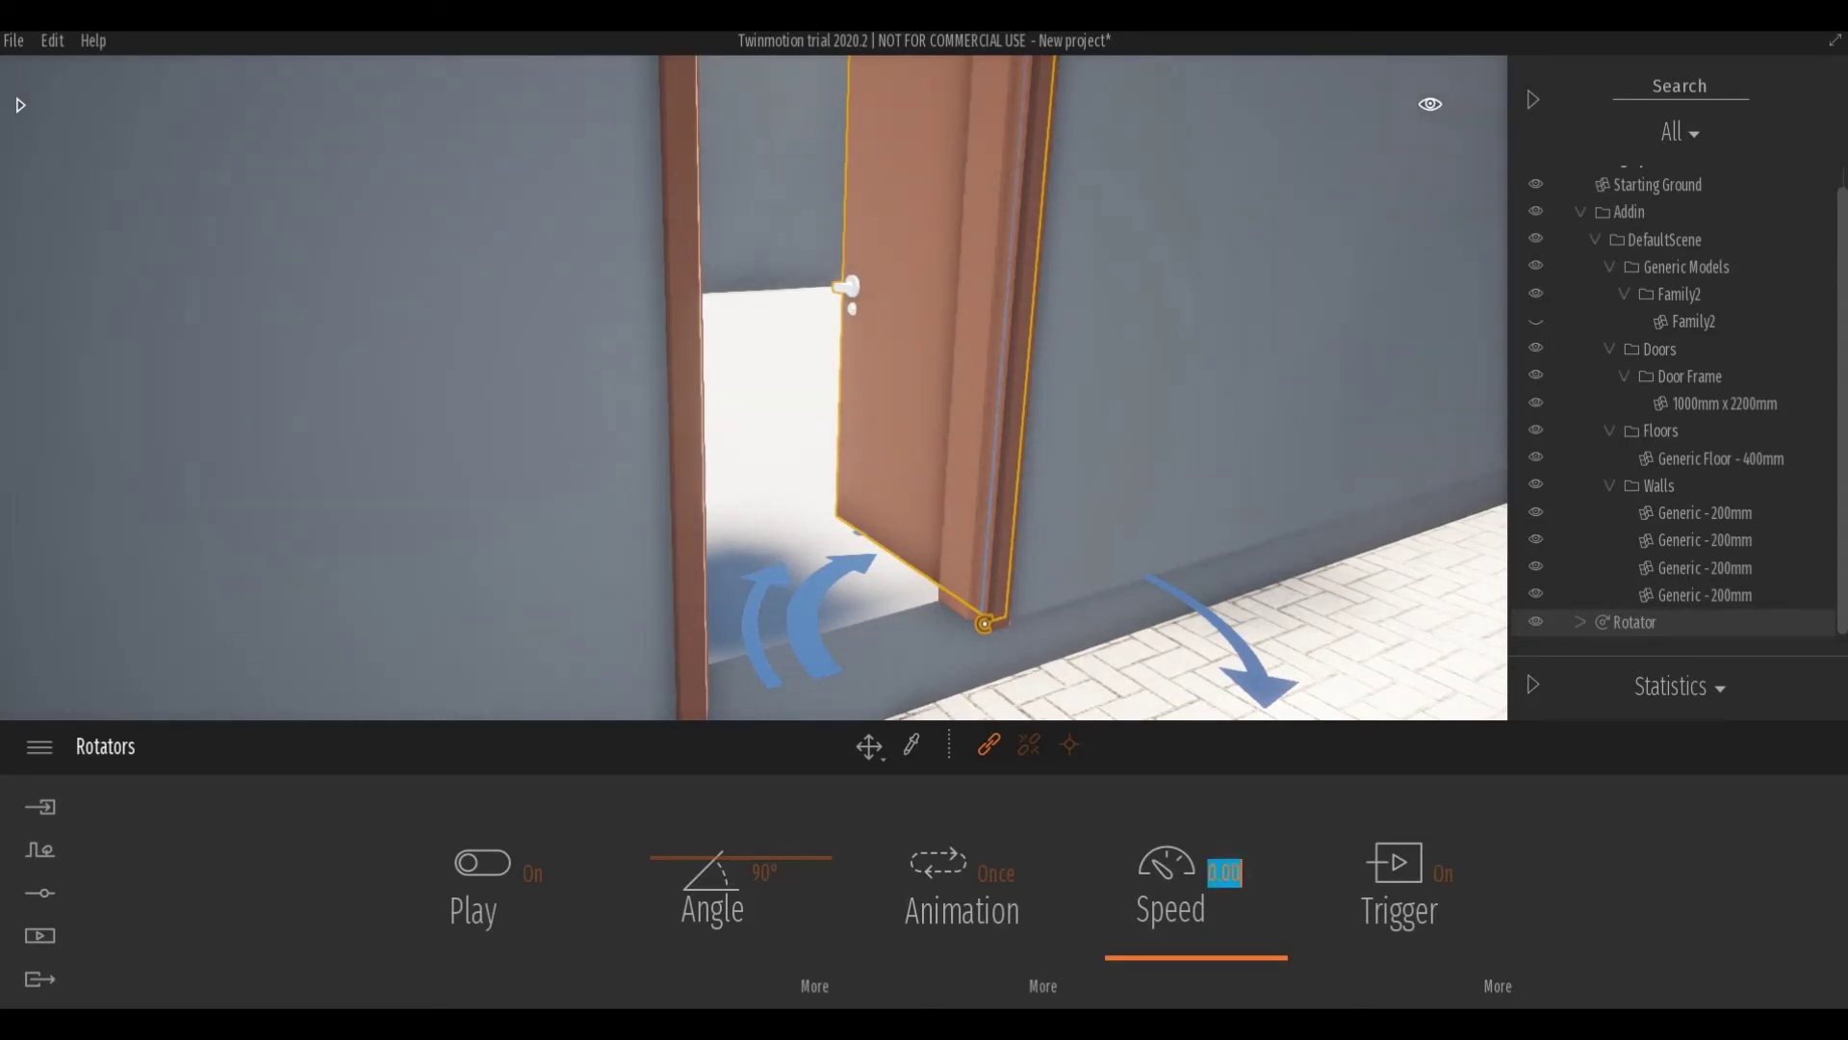
{"action": "type", "text": "0"}
{"action": "key", "text": "Return"}
{"action": "double_click", "coordinate": [1229, 872]}
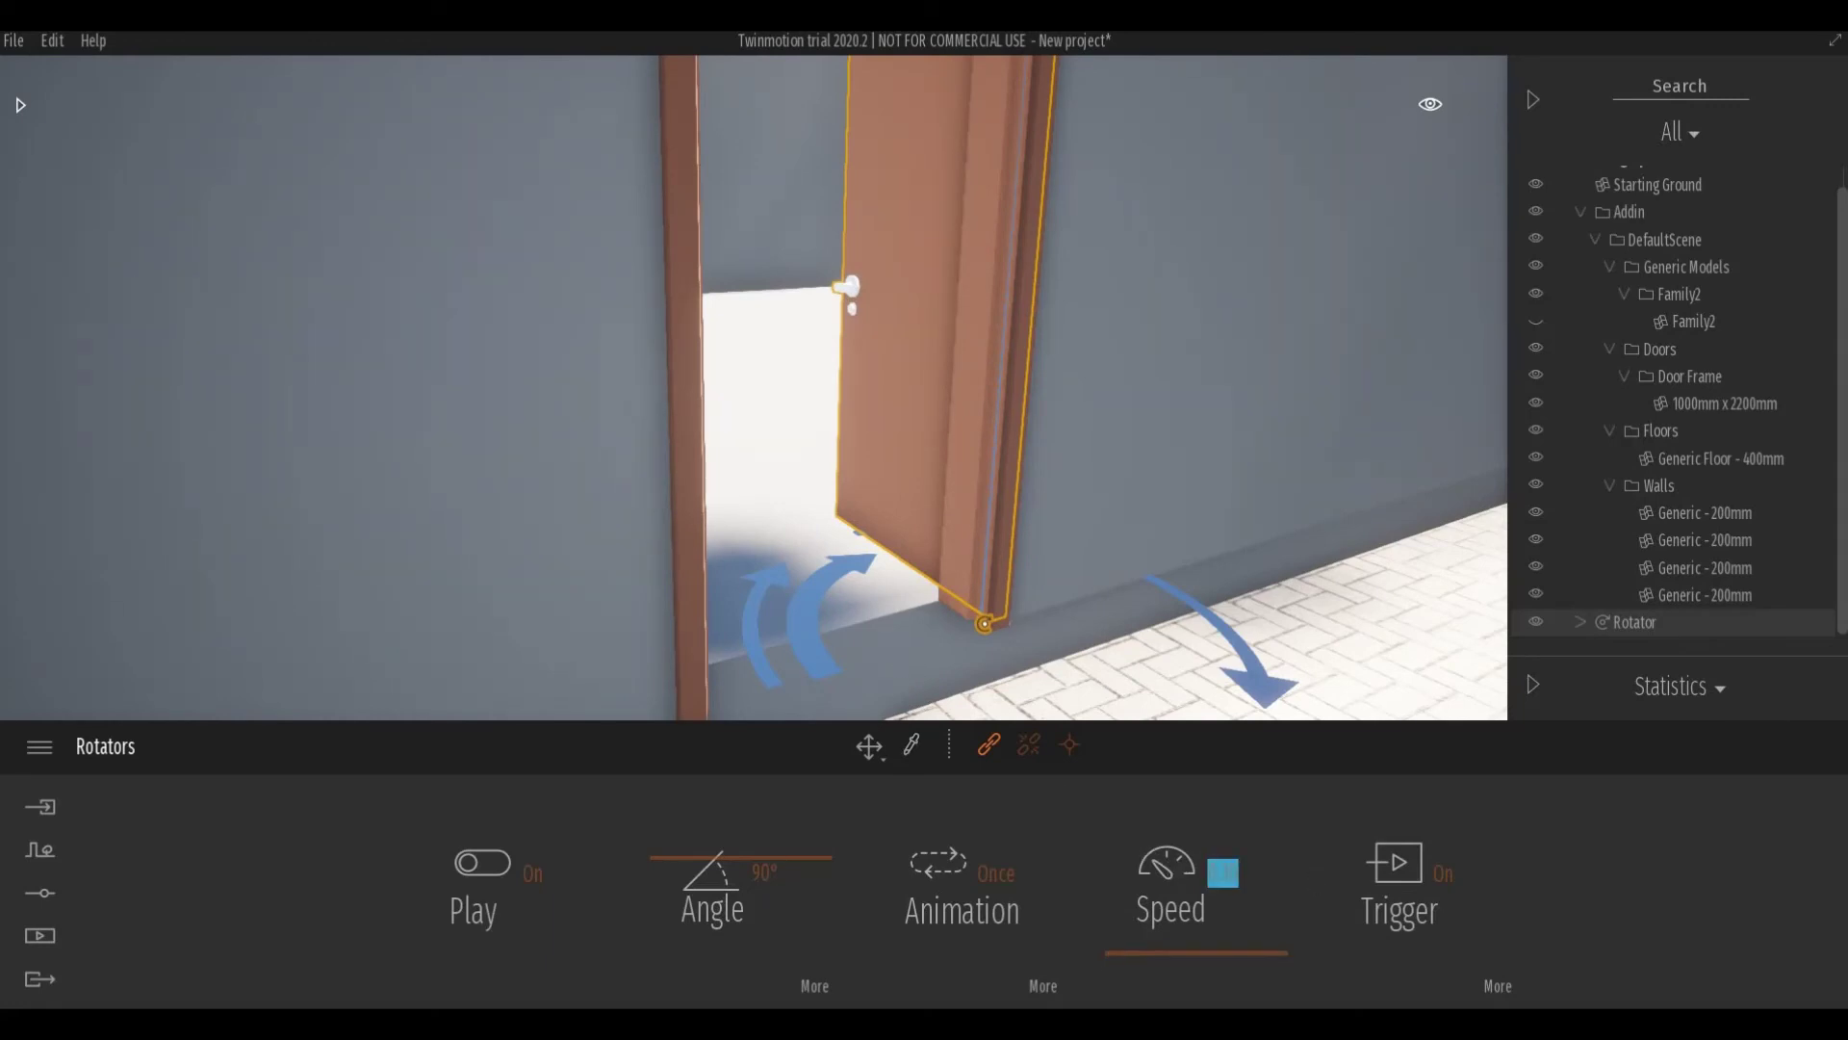
{"action": "type", "text": "3"}
{"action": "key", "text": "Return"}
{"action": "scroll", "coordinate": [1029, 632], "scroll_direction": "down", "scroll_amount": 2}
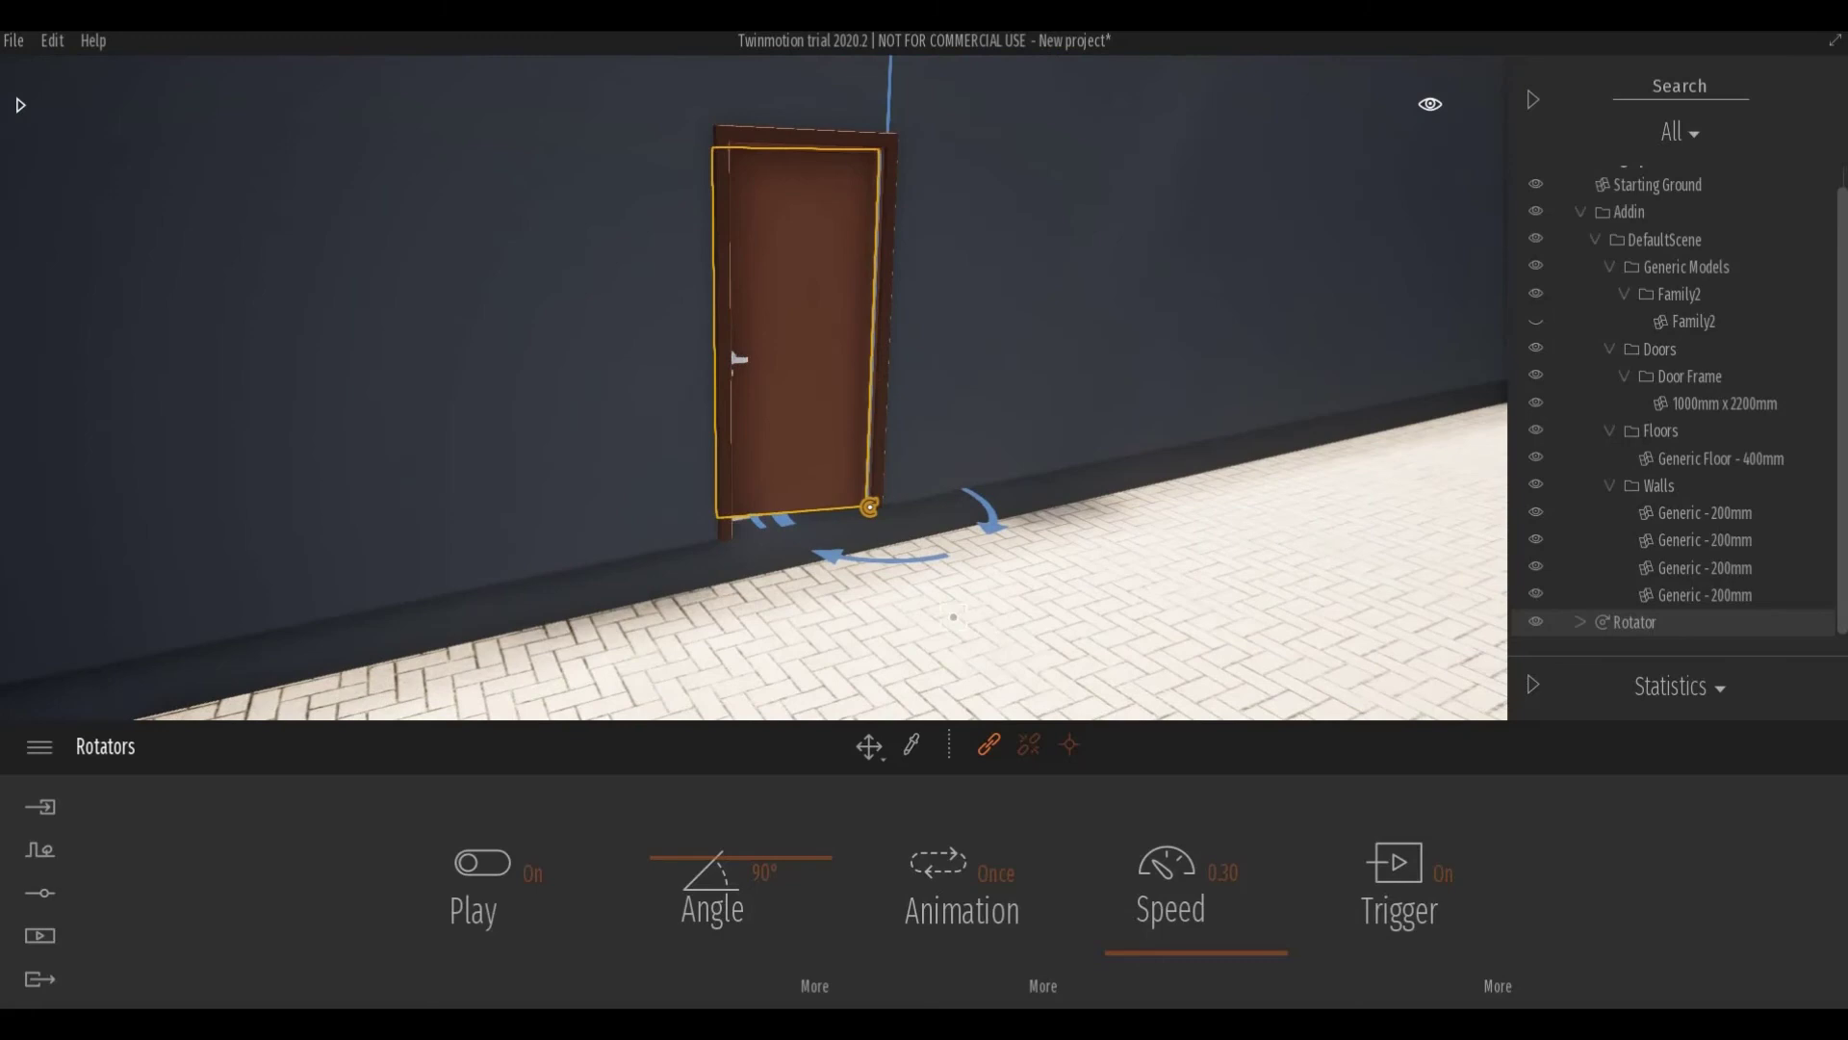
{"action": "scroll", "coordinate": [883, 604], "scroll_direction": "up", "scroll_amount": 2}
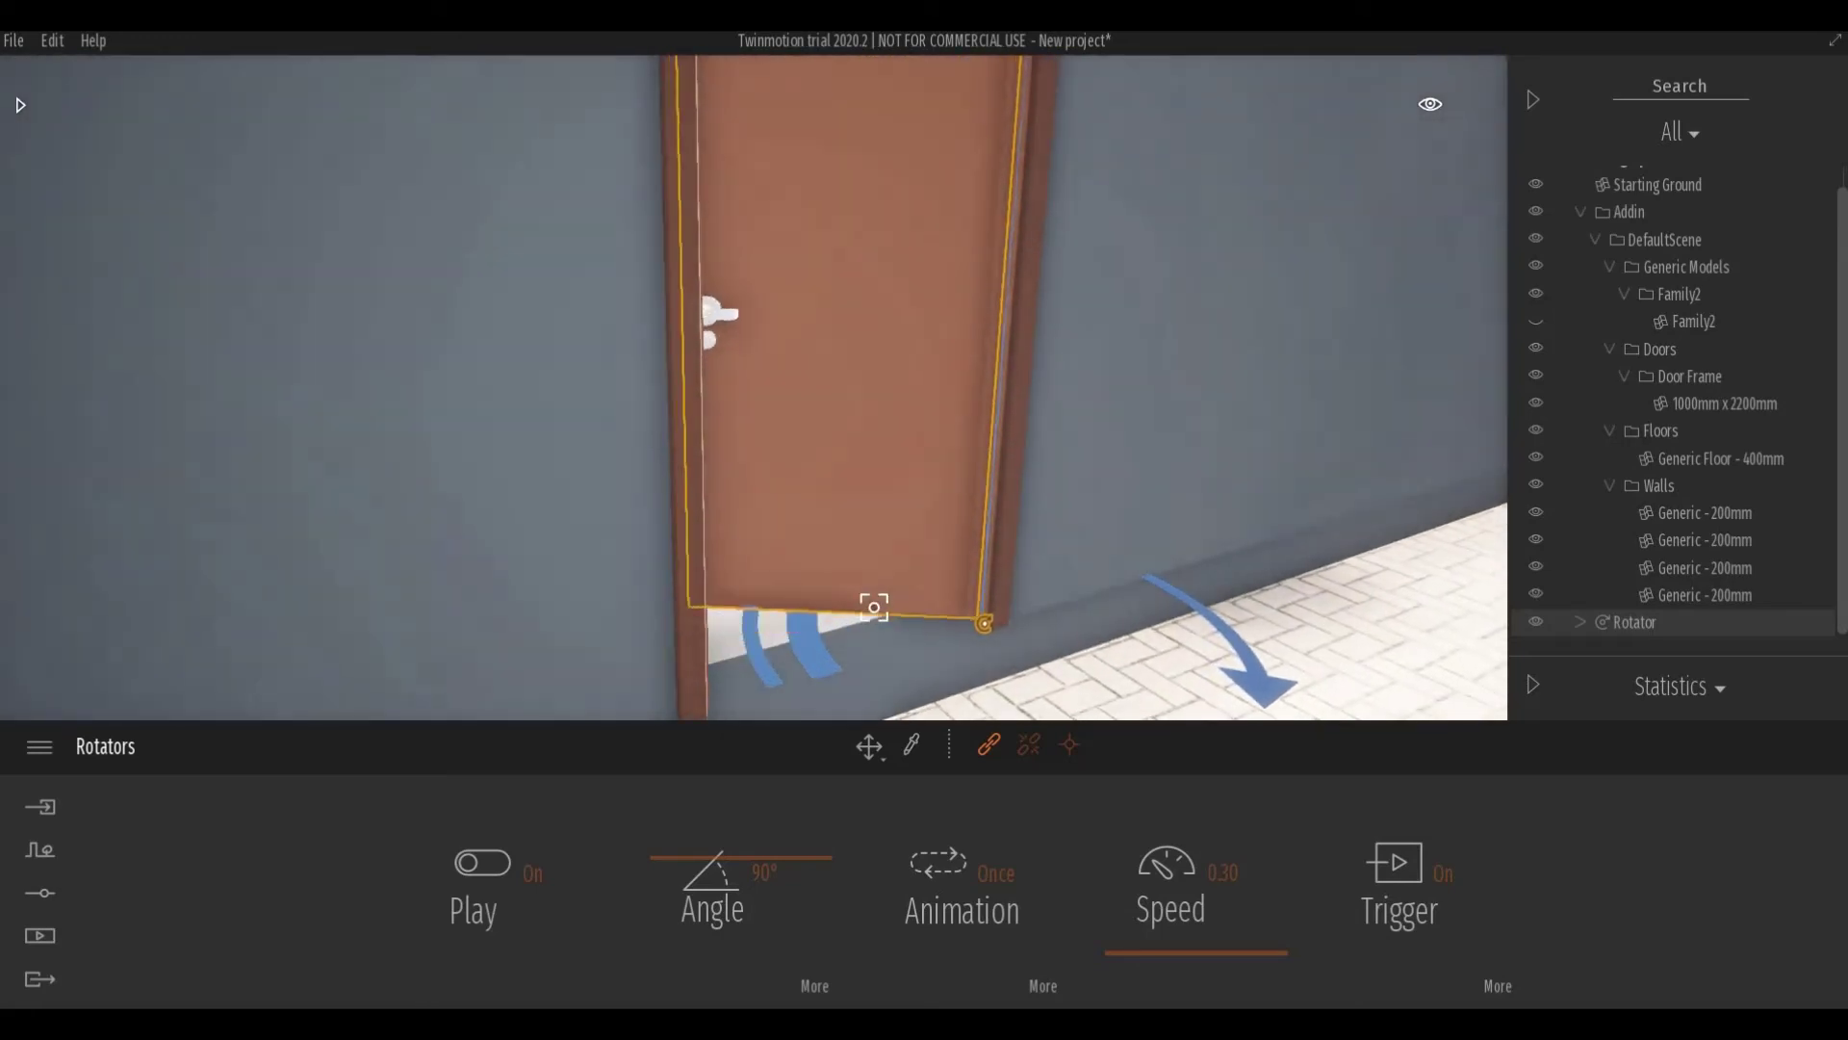
- Examine the rotator's animation delay setting and the list of actor types that can trigger it
{"action": "left_click", "coordinate": [1044, 987]}
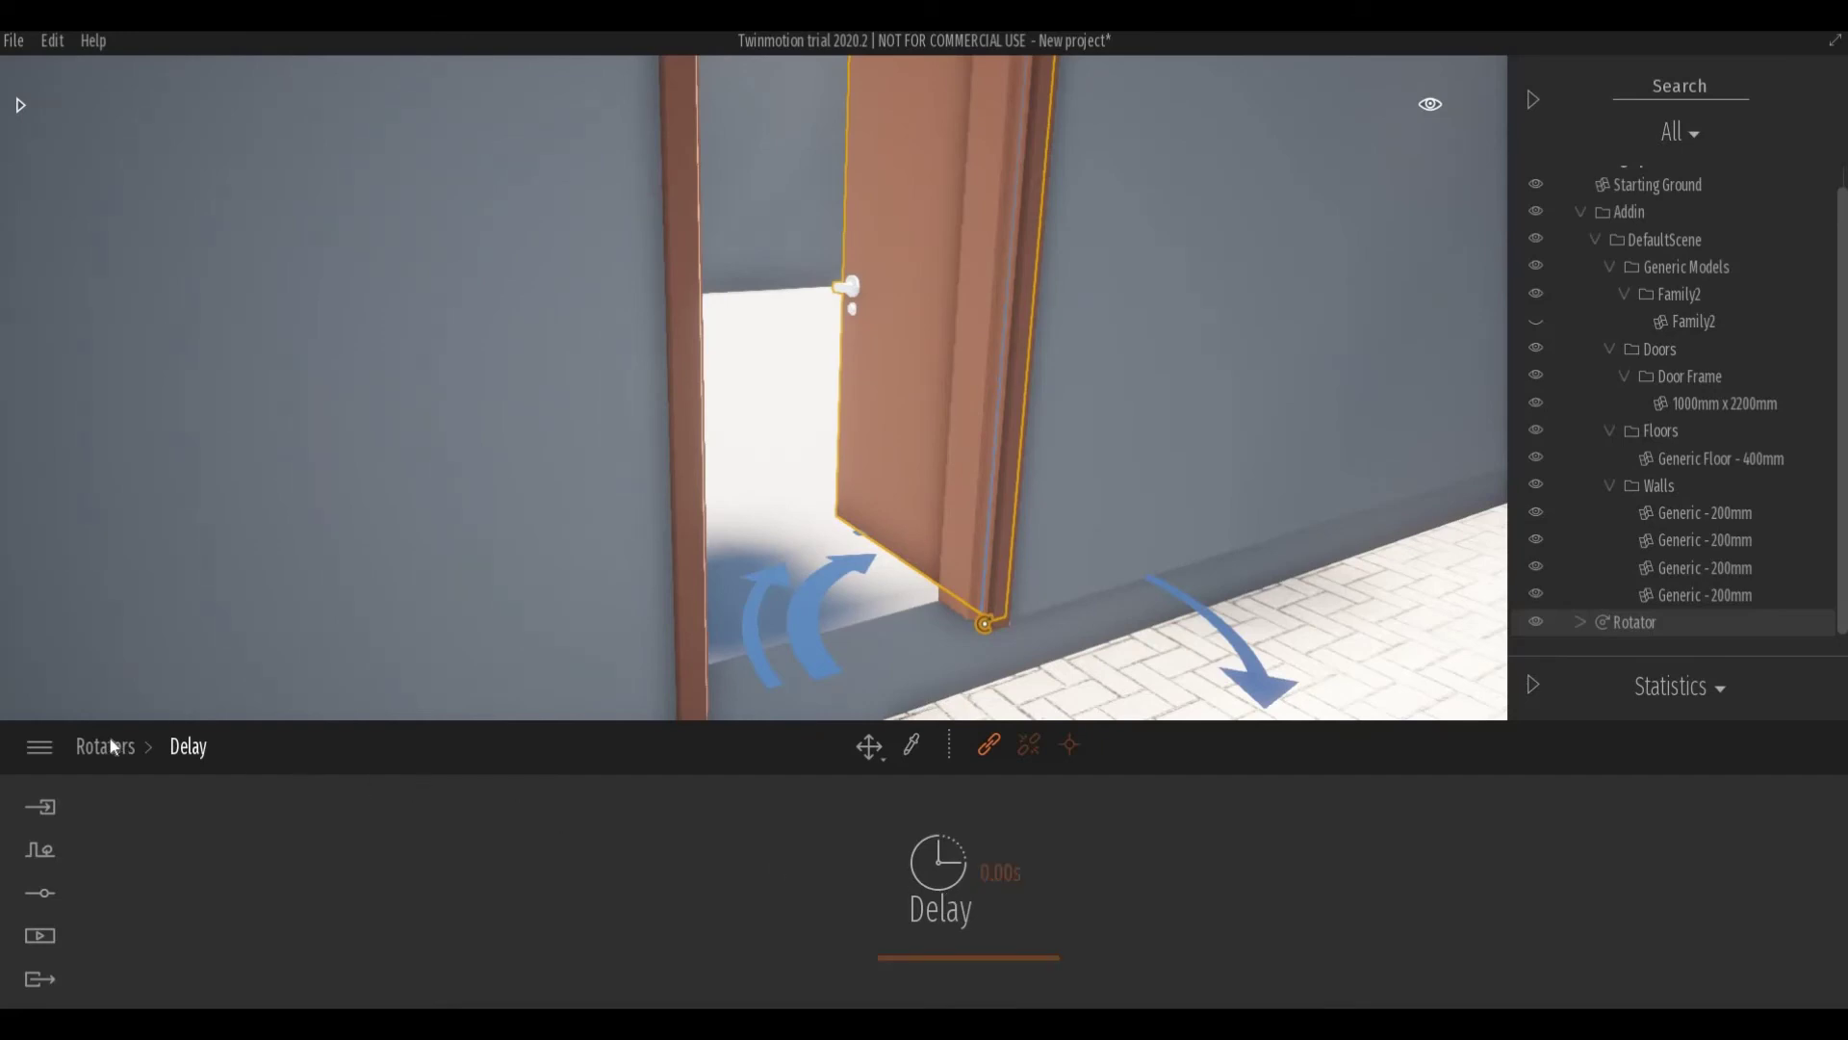
{"action": "right_click", "coordinate": [643, 812]}
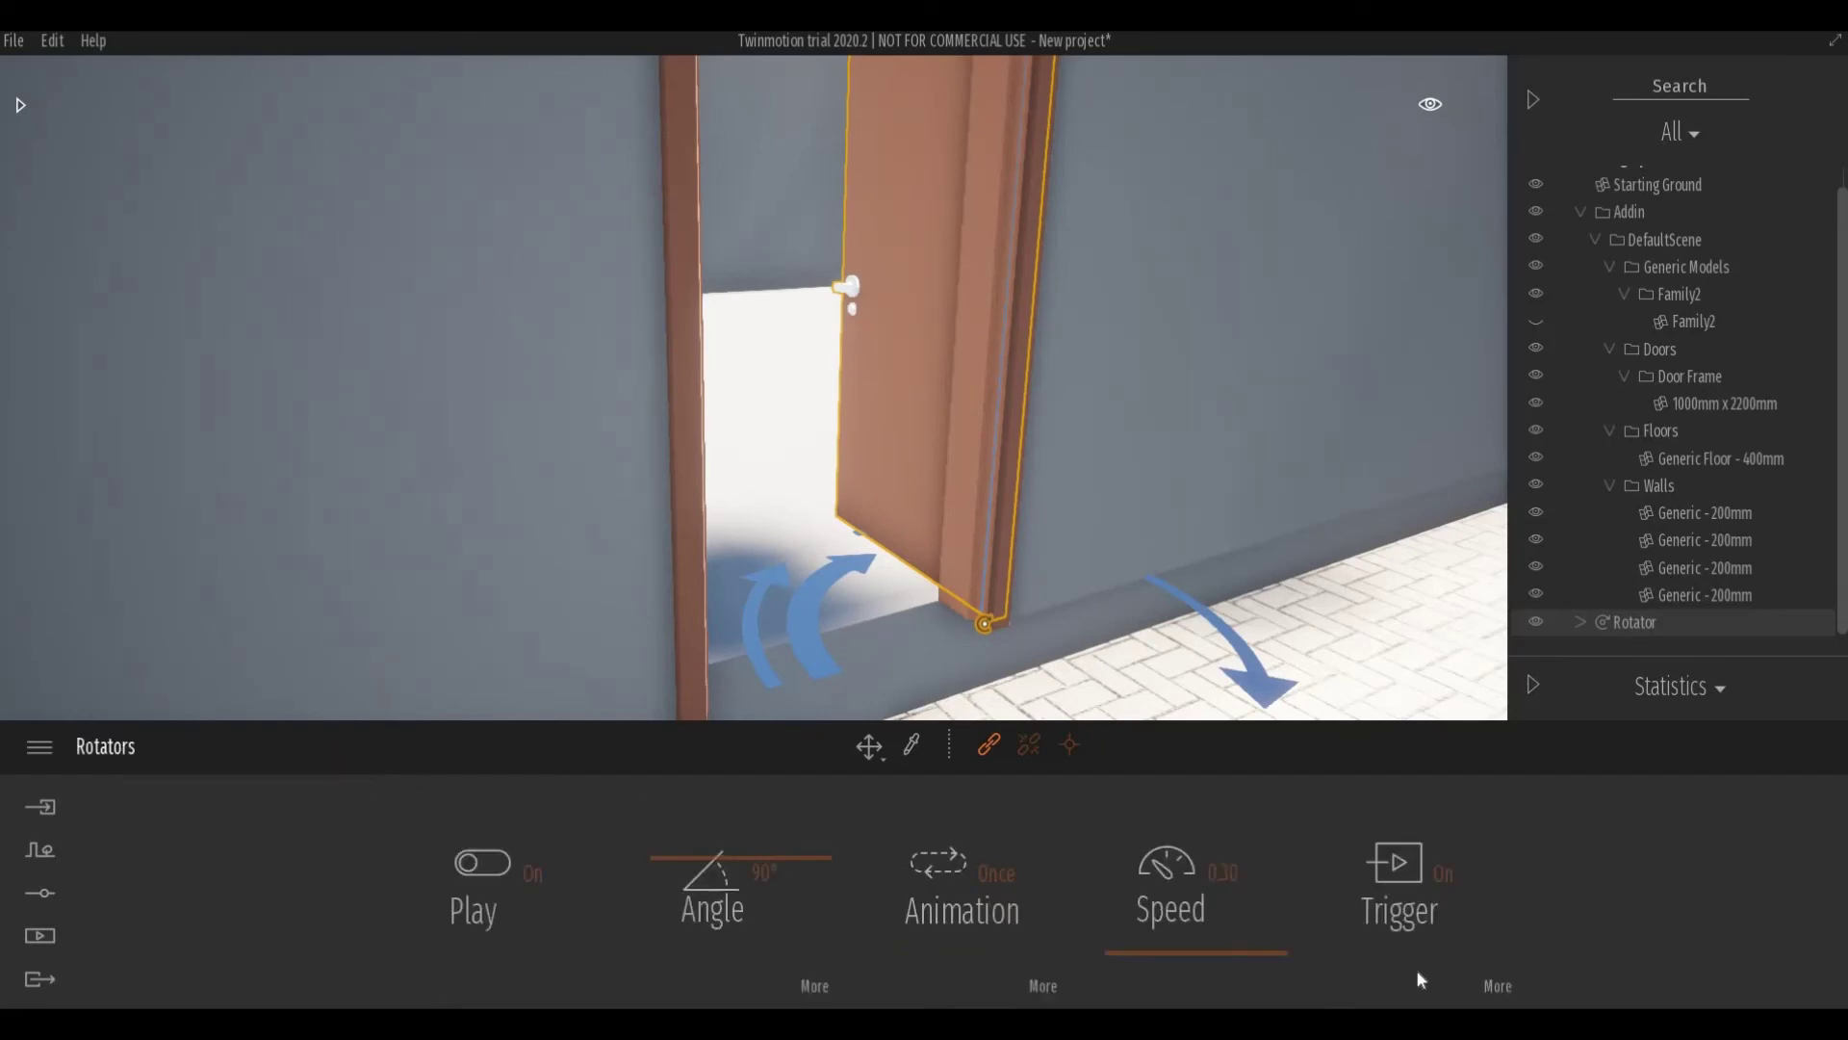
{"action": "left_click", "coordinate": [1495, 985]}
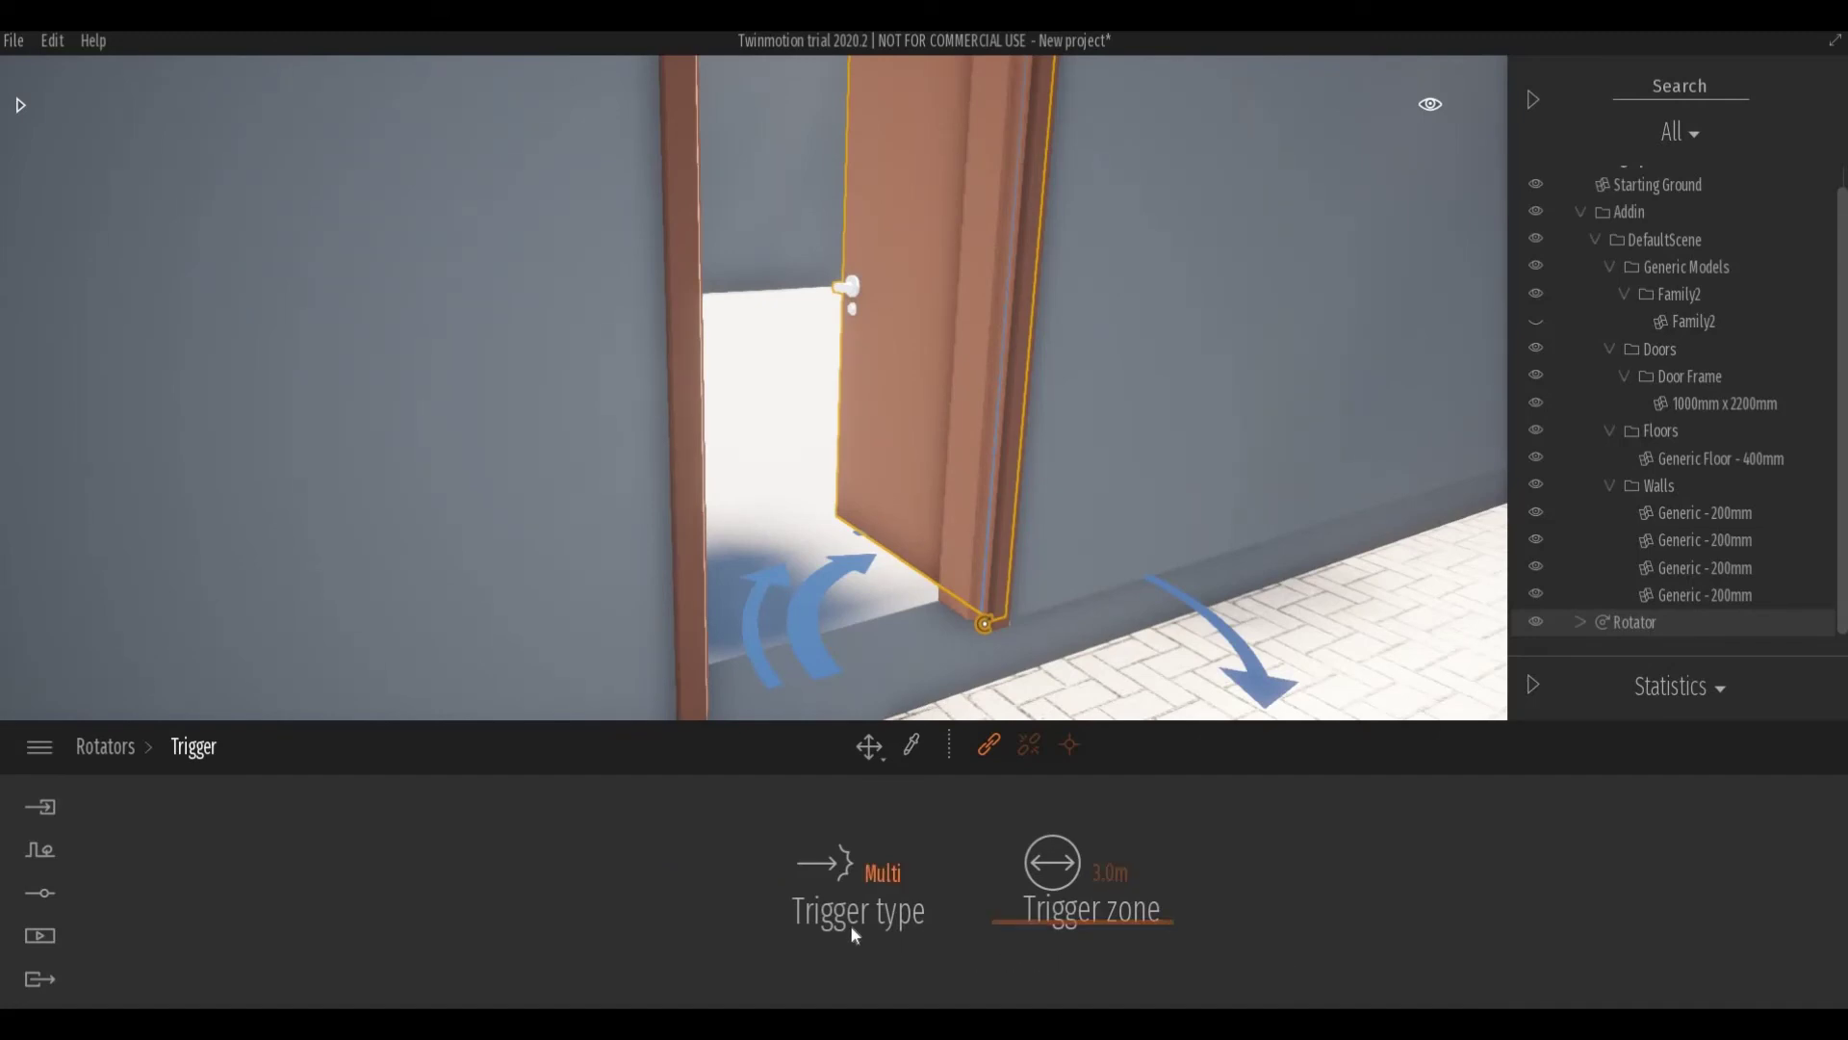
{"action": "left_click", "coordinate": [844, 895]}
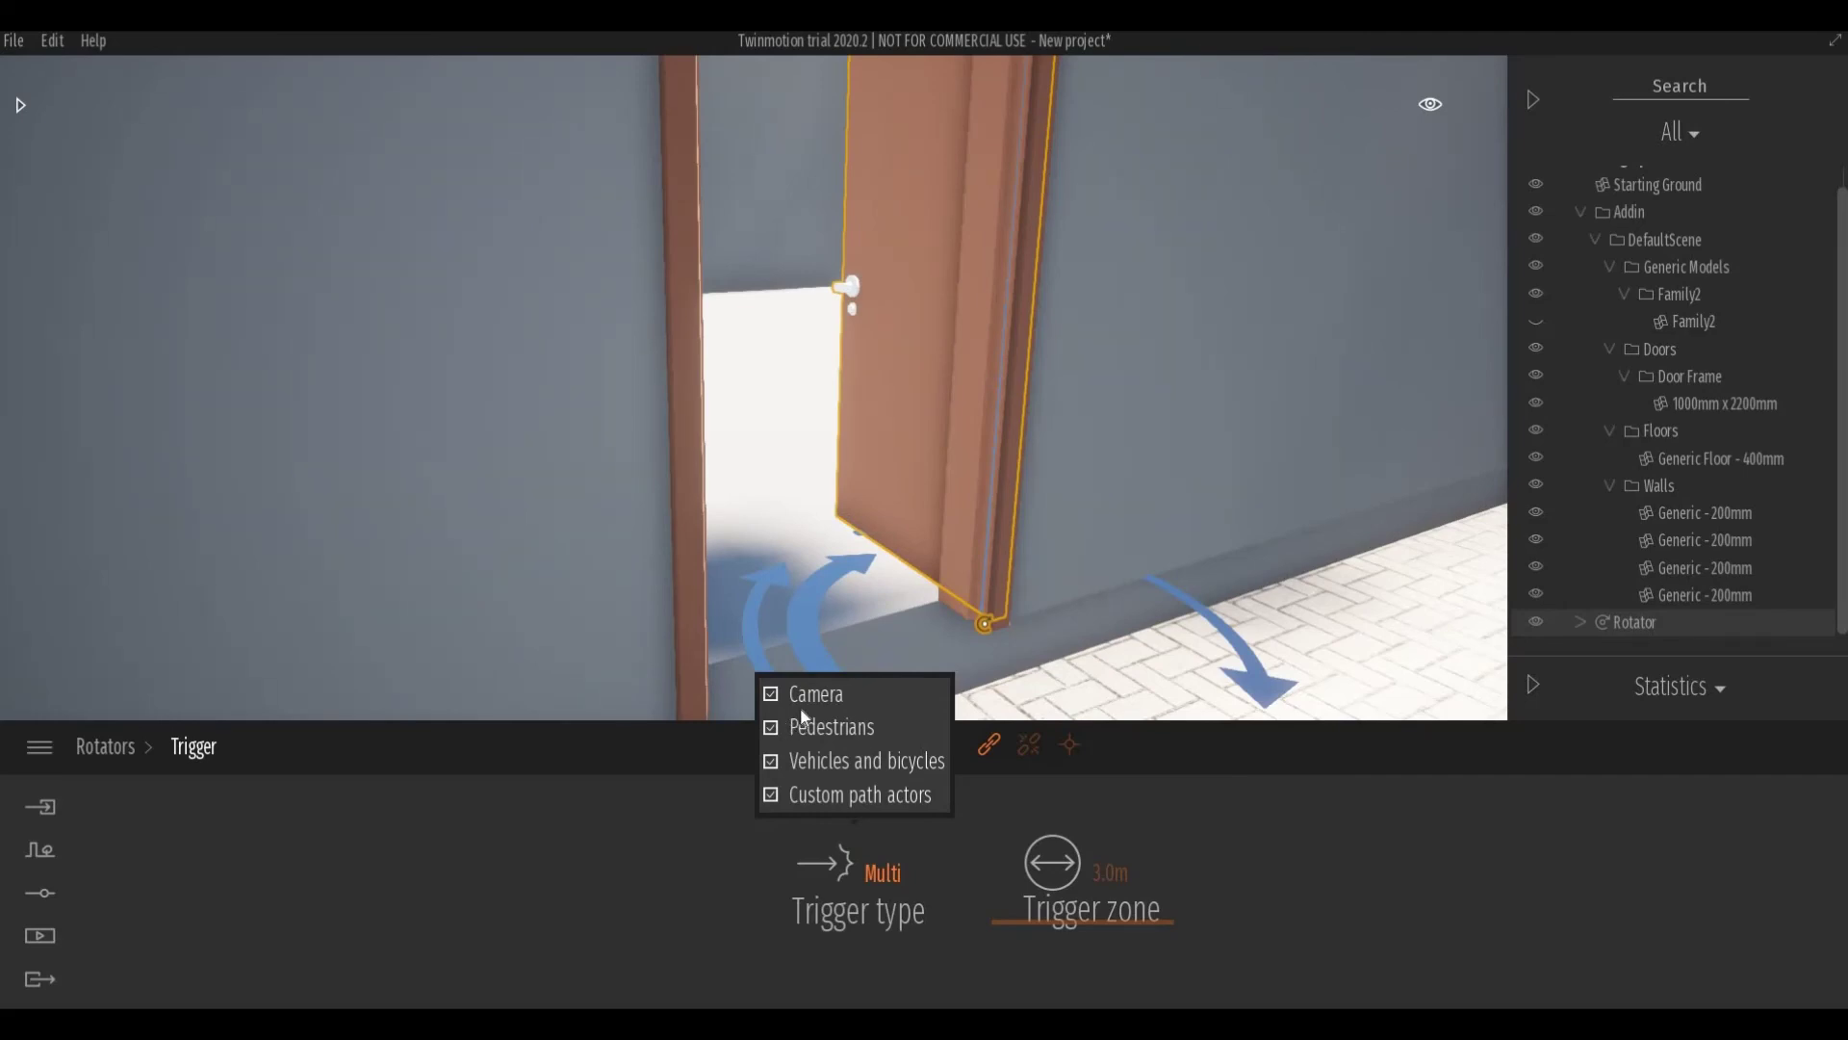
{"action": "scroll", "coordinate": [821, 590], "scroll_direction": "down", "scroll_amount": 3}
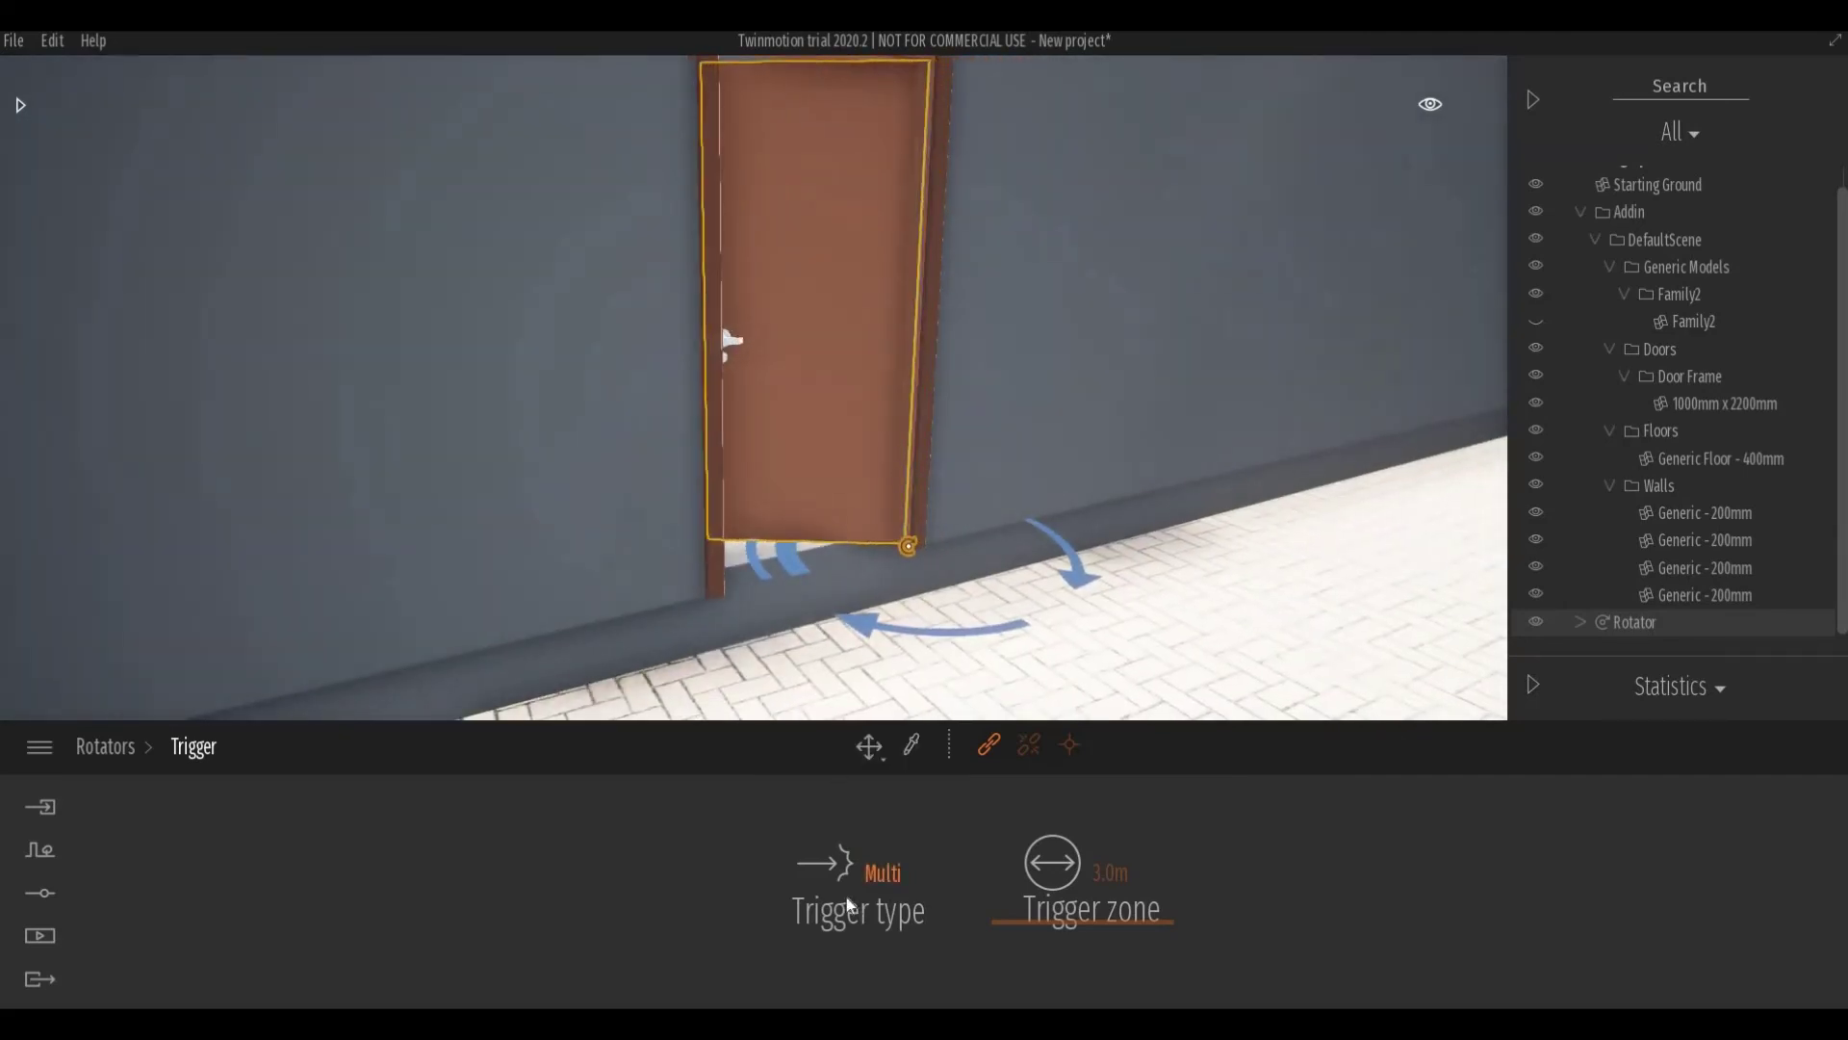
{"action": "left_click", "coordinate": [847, 920]}
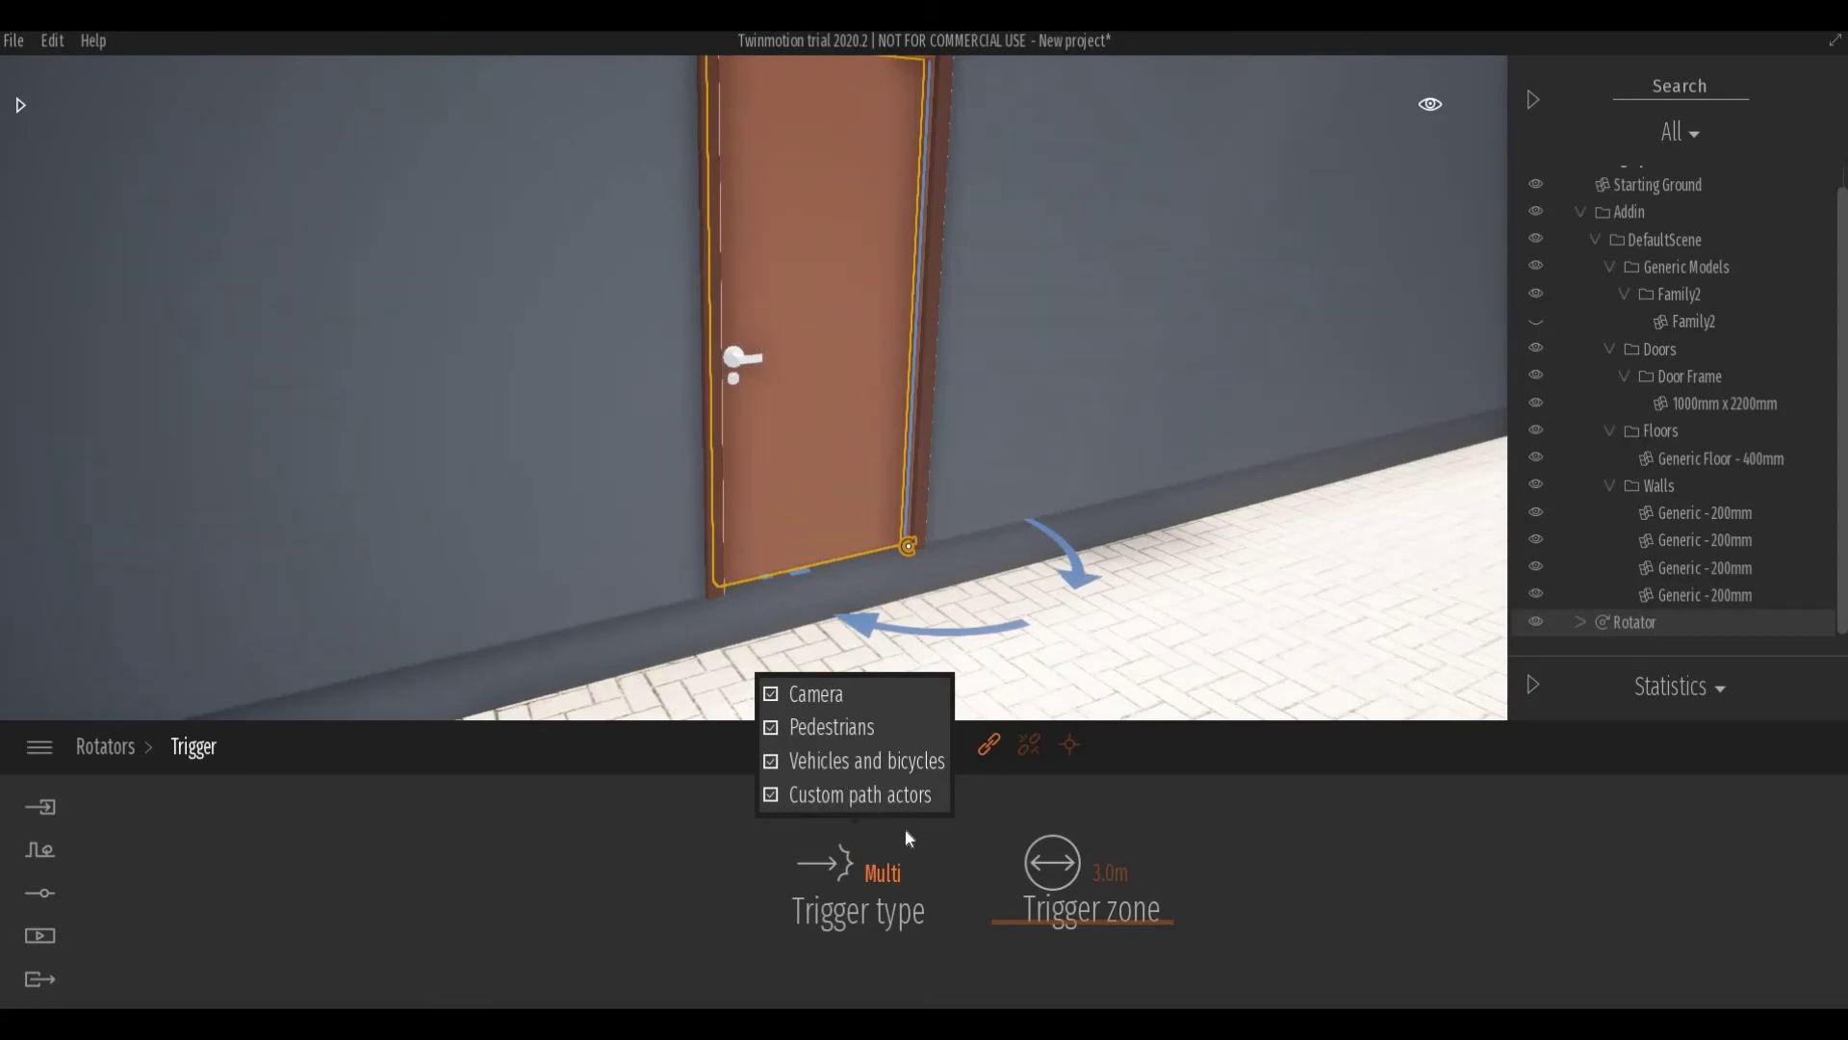
{"action": "scroll", "coordinate": [905, 628], "scroll_direction": "down", "scroll_amount": 2}
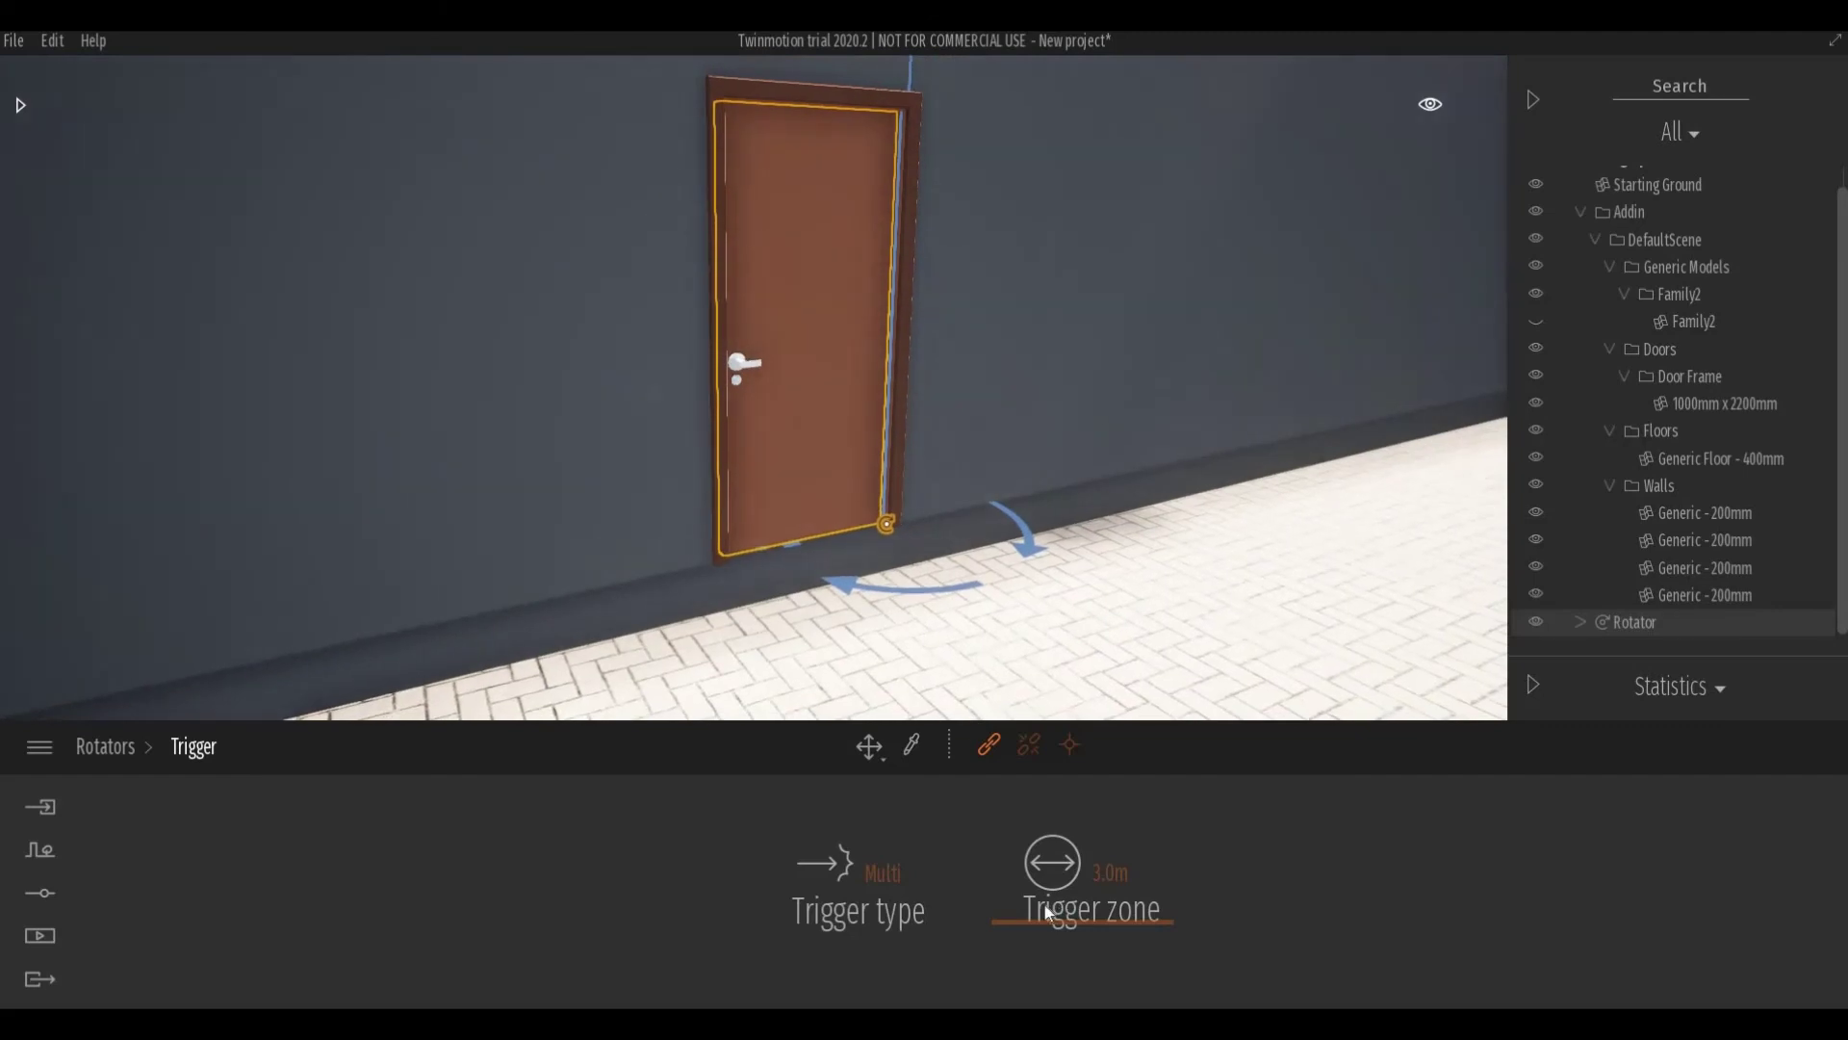
- Set the rotator's trigger zone to 1.8 m and test the door's opening from different distances
{"action": "scroll", "coordinate": [915, 578], "scroll_direction": "down", "scroll_amount": 2}
{"action": "scroll", "coordinate": [926, 594], "scroll_direction": "up", "scroll_amount": 2}
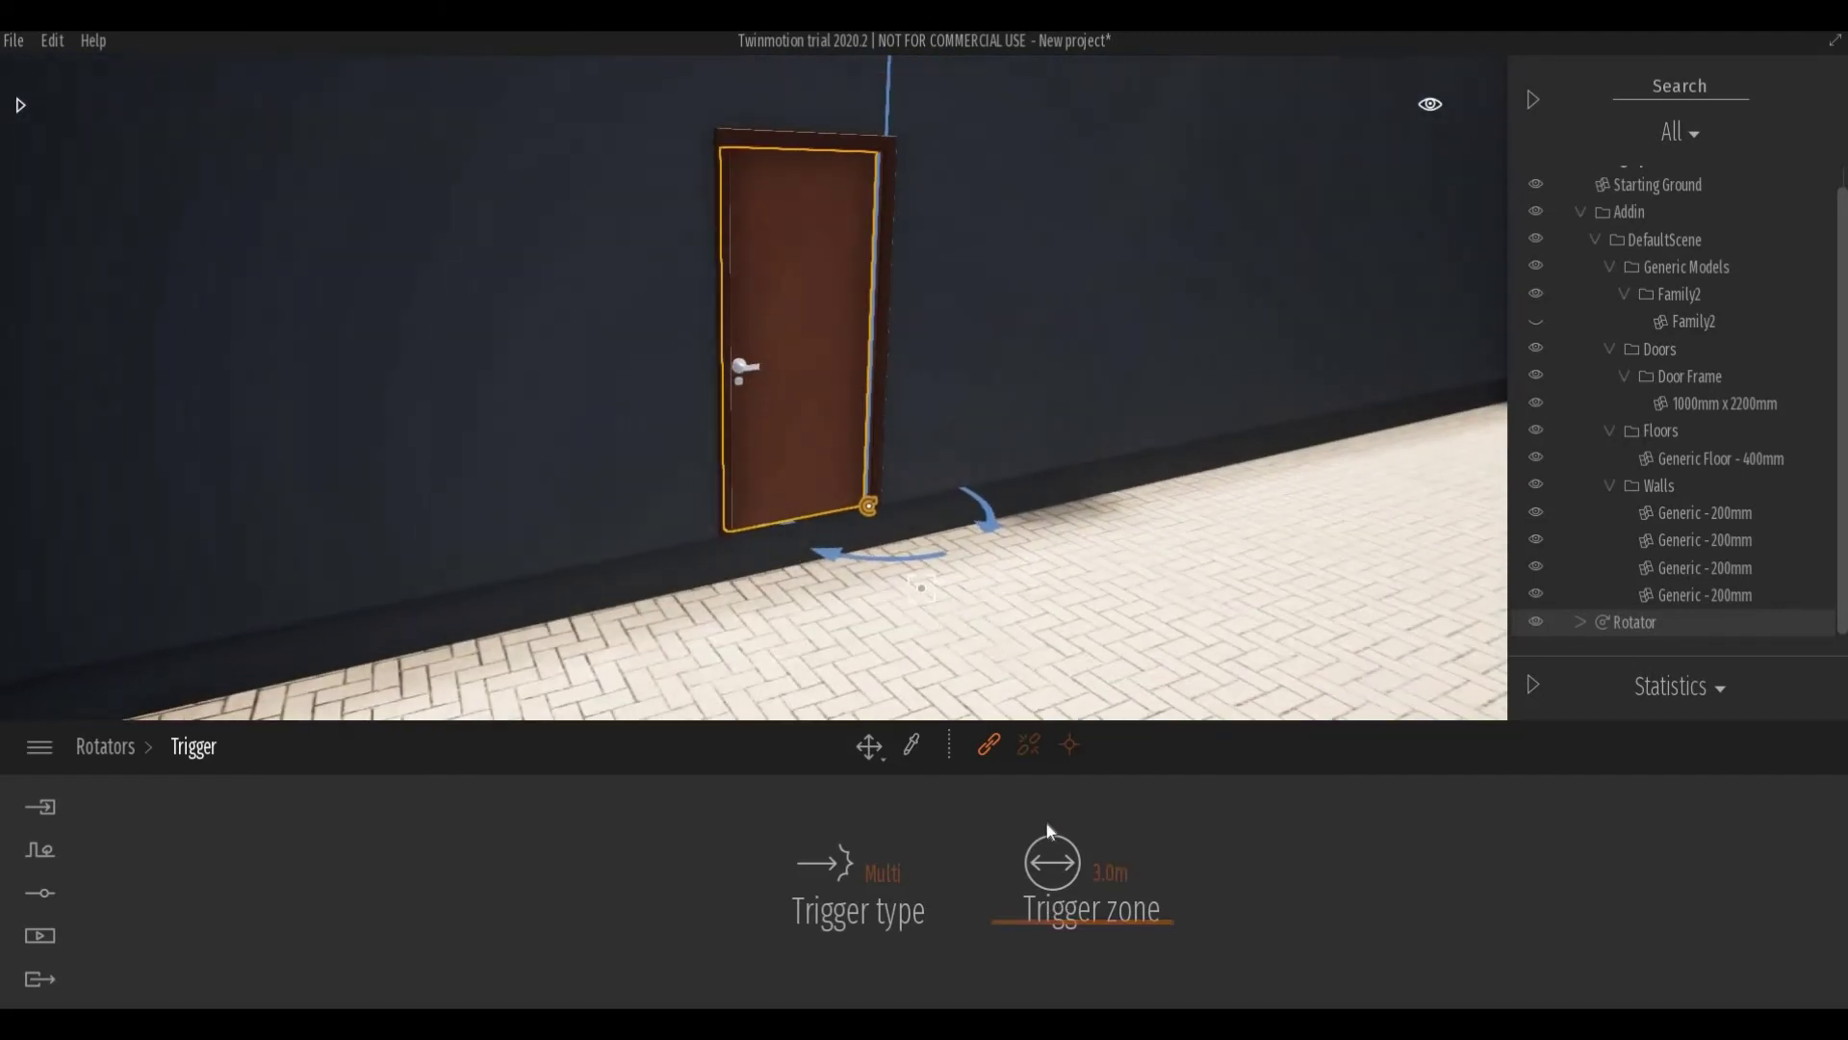
{"action": "left_click_drag", "start_coordinate": [1056, 925], "coordinate": [1031, 953]}
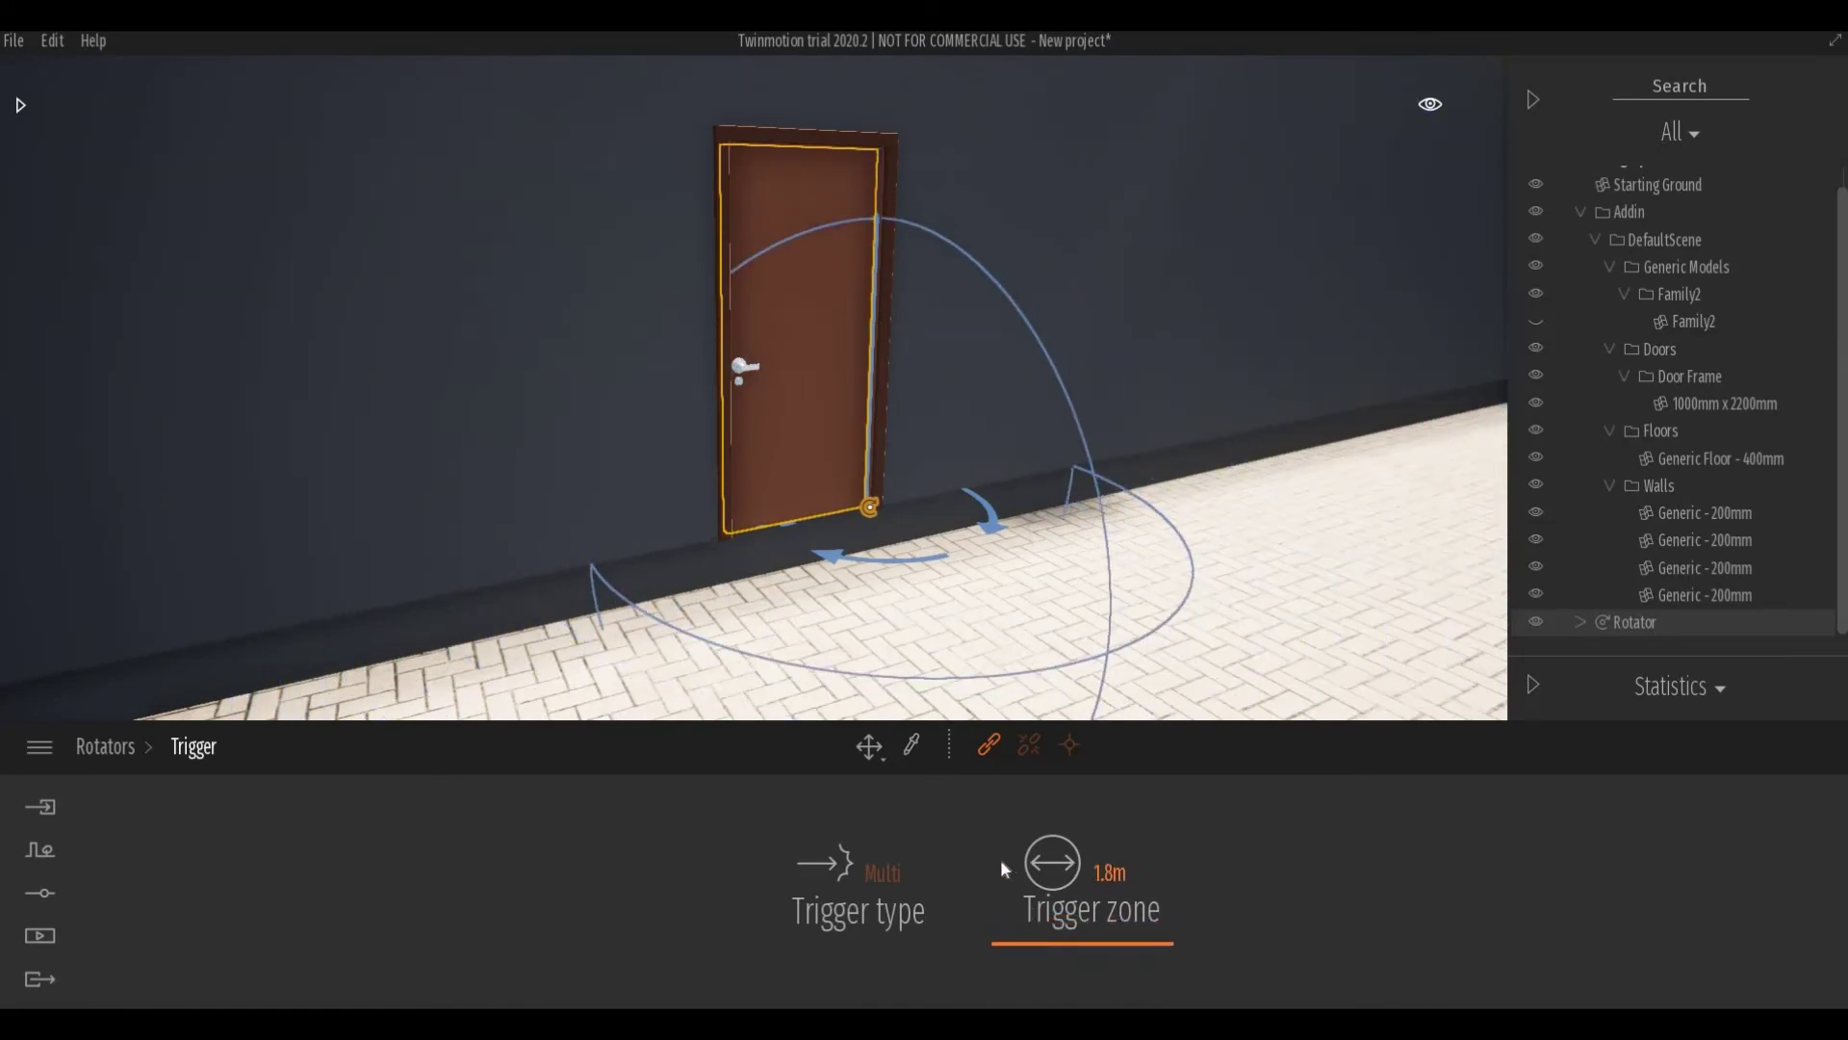
{"action": "scroll", "coordinate": [925, 597], "scroll_direction": "down", "scroll_amount": 3}
{"action": "scroll", "coordinate": [925, 597], "scroll_direction": "up", "scroll_amount": 6}
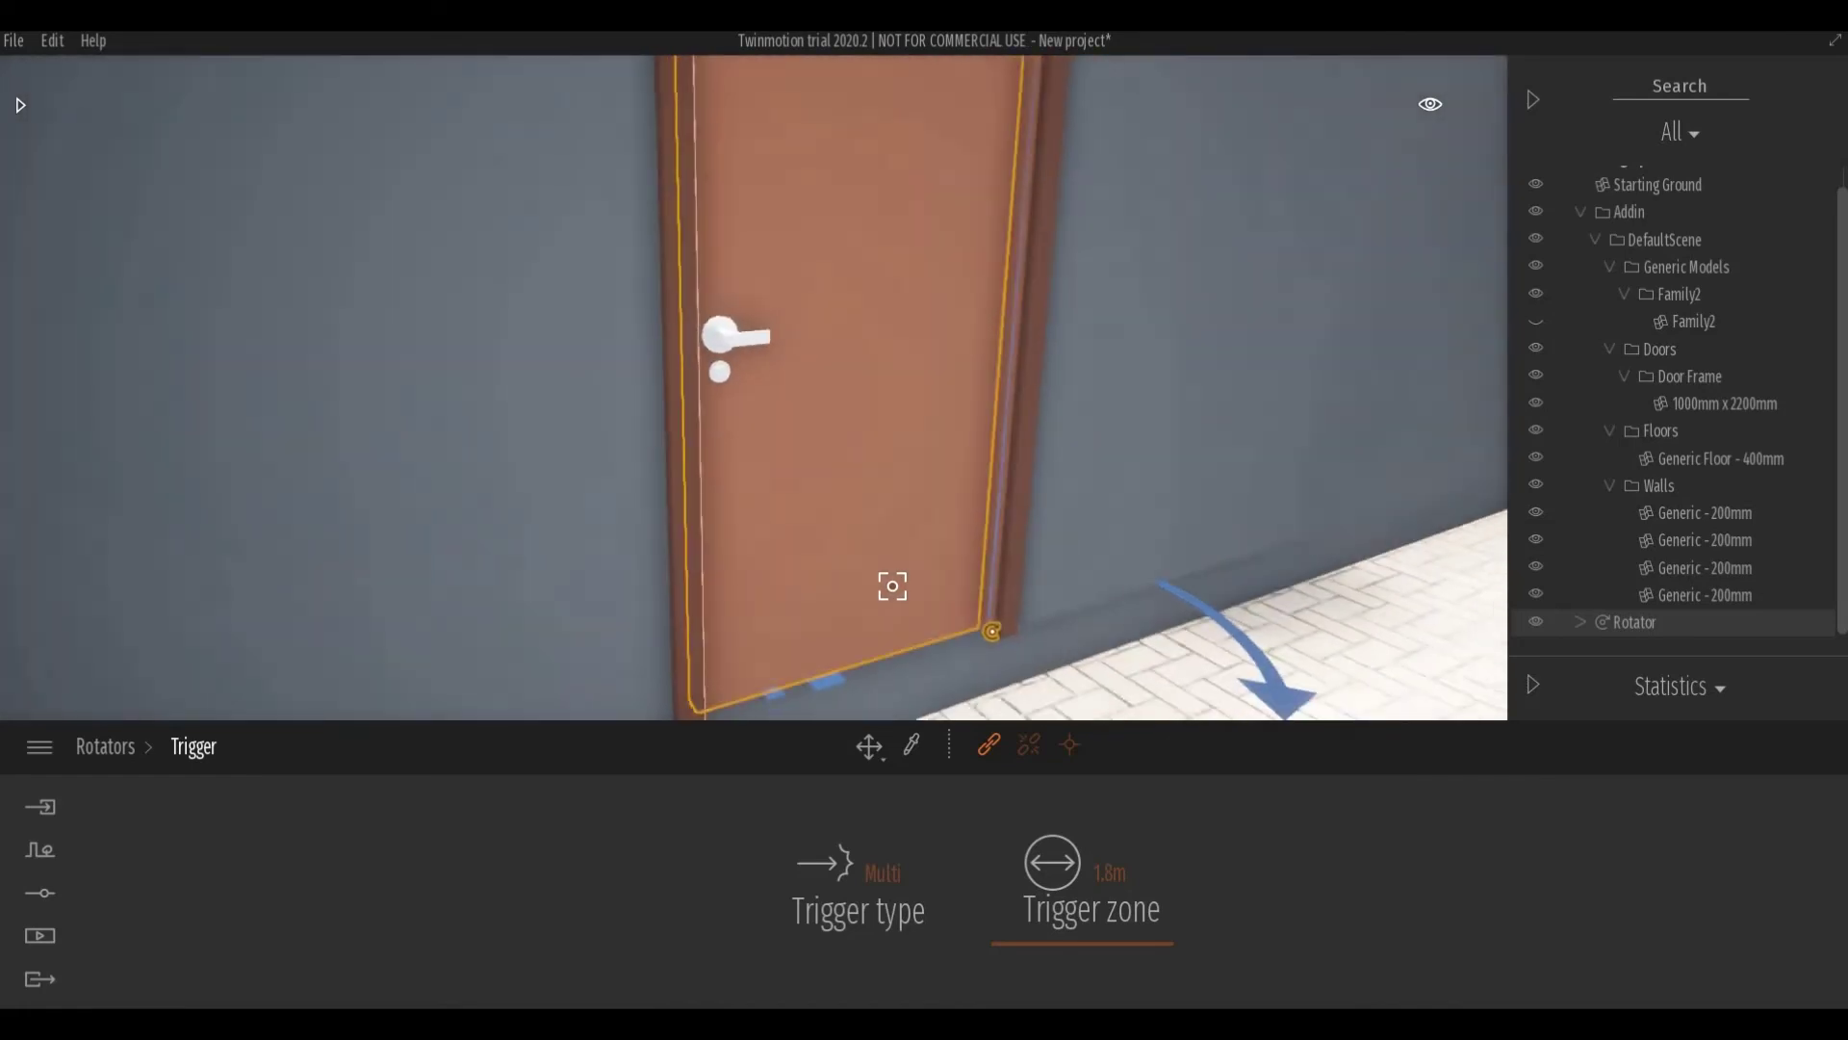
{"action": "scroll", "coordinate": [893, 586], "scroll_direction": "up", "scroll_amount": 3}
{"action": "scroll", "coordinate": [888, 588], "scroll_direction": "down", "scroll_amount": 2}
{"action": "scroll", "coordinate": [887, 592], "scroll_direction": "up", "scroll_amount": 2}
{"action": "scroll", "coordinate": [887, 590], "scroll_direction": "down", "scroll_amount": 10}
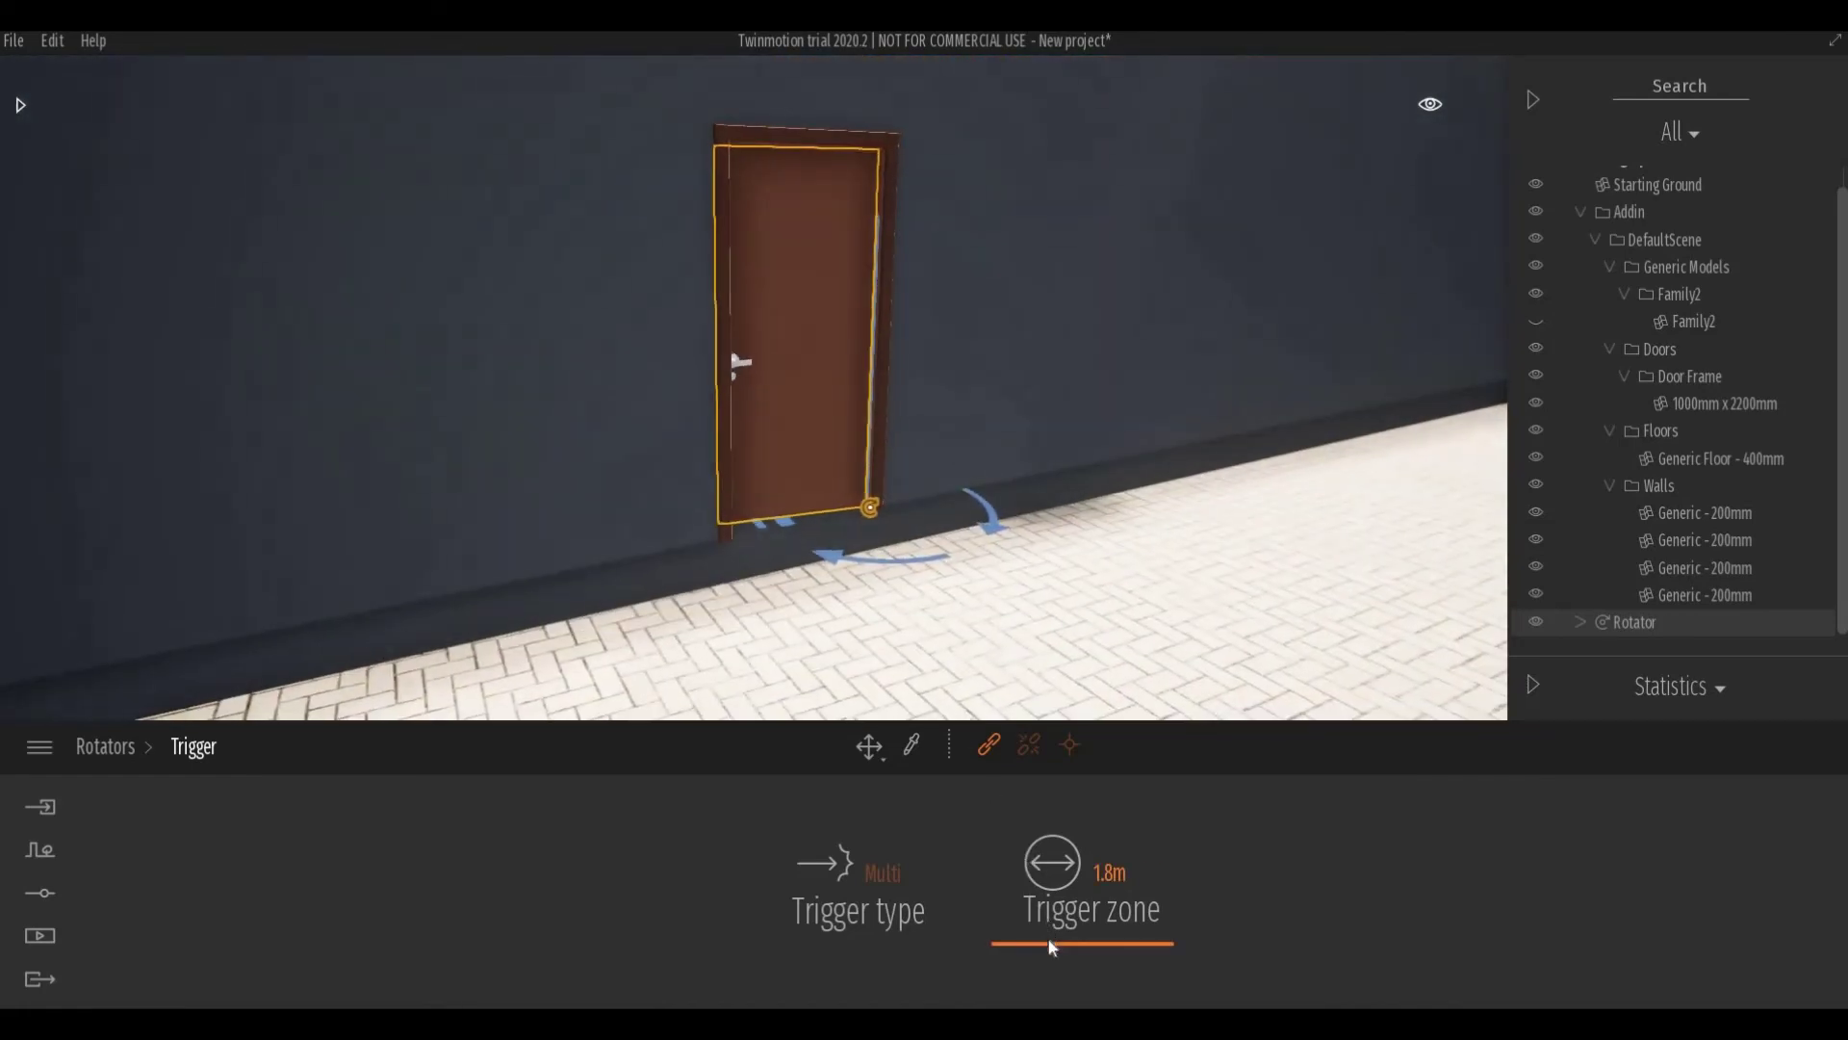
- Set the rotator's trigger zone to 3.4 m and test the door by approaching it and backing away
{"action": "left_click_drag", "start_coordinate": [1052, 947], "coordinate": [1057, 913]}
{"action": "scroll", "coordinate": [947, 617], "scroll_direction": "down", "scroll_amount": 3}
{"action": "middle_click_drag", "start_coordinate": [932, 610], "coordinate": [831, 536]}
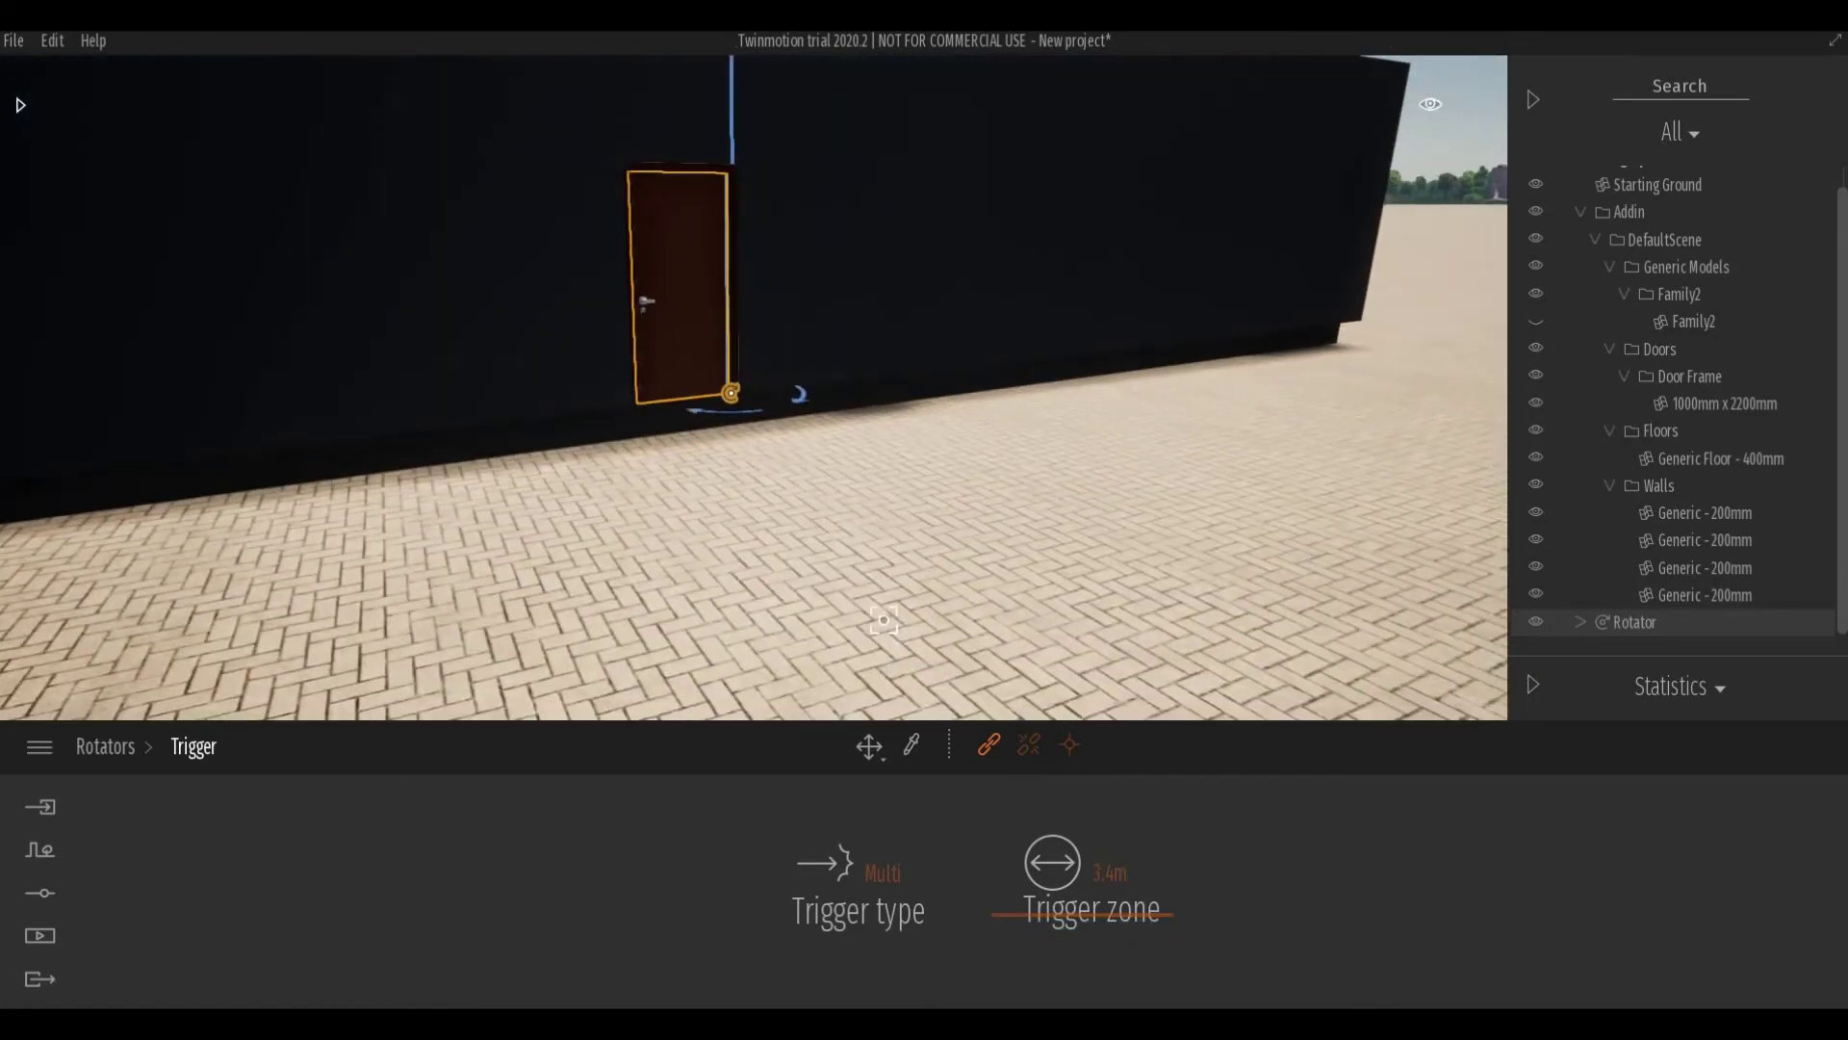
{"action": "scroll", "coordinate": [831, 536], "scroll_direction": "up", "scroll_amount": 1}
{"action": "middle_click_drag", "start_coordinate": [776, 375], "coordinate": [805, 505]}
{"action": "scroll", "coordinate": [807, 504], "scroll_direction": "up", "scroll_amount": 6}
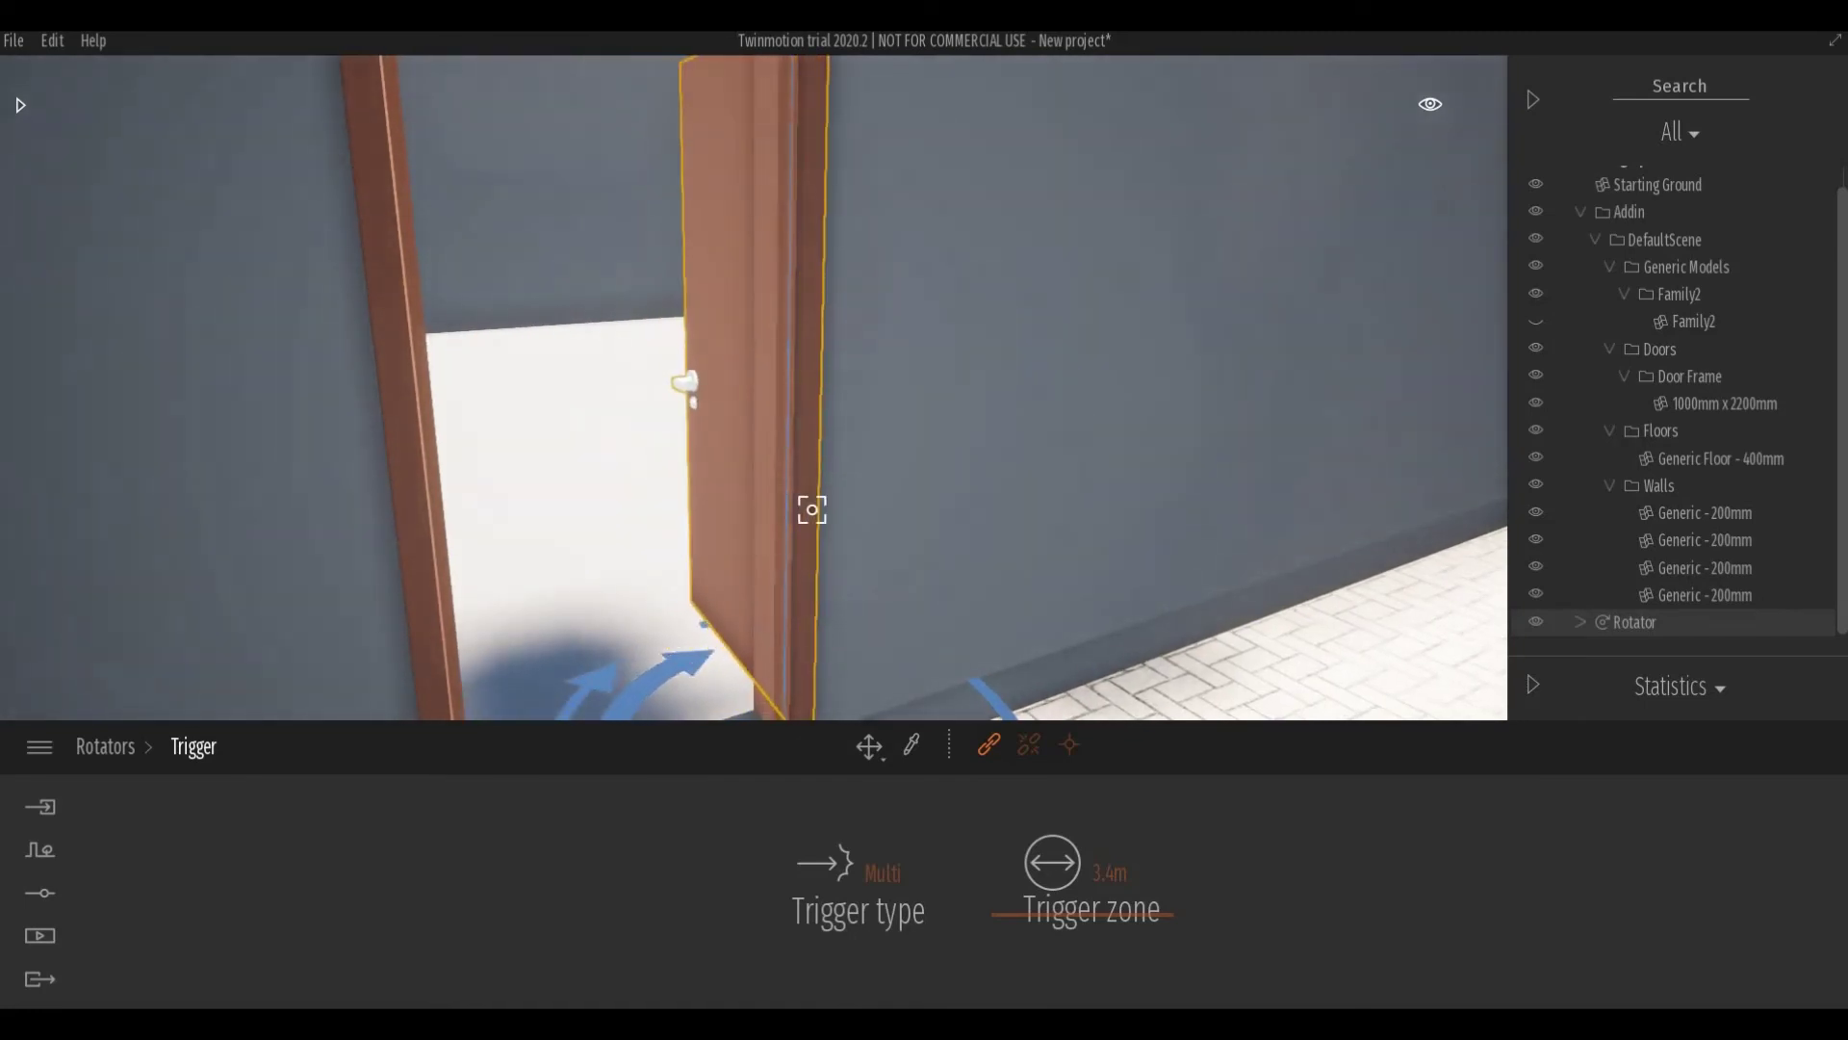
{"action": "key", "text": "Down"}
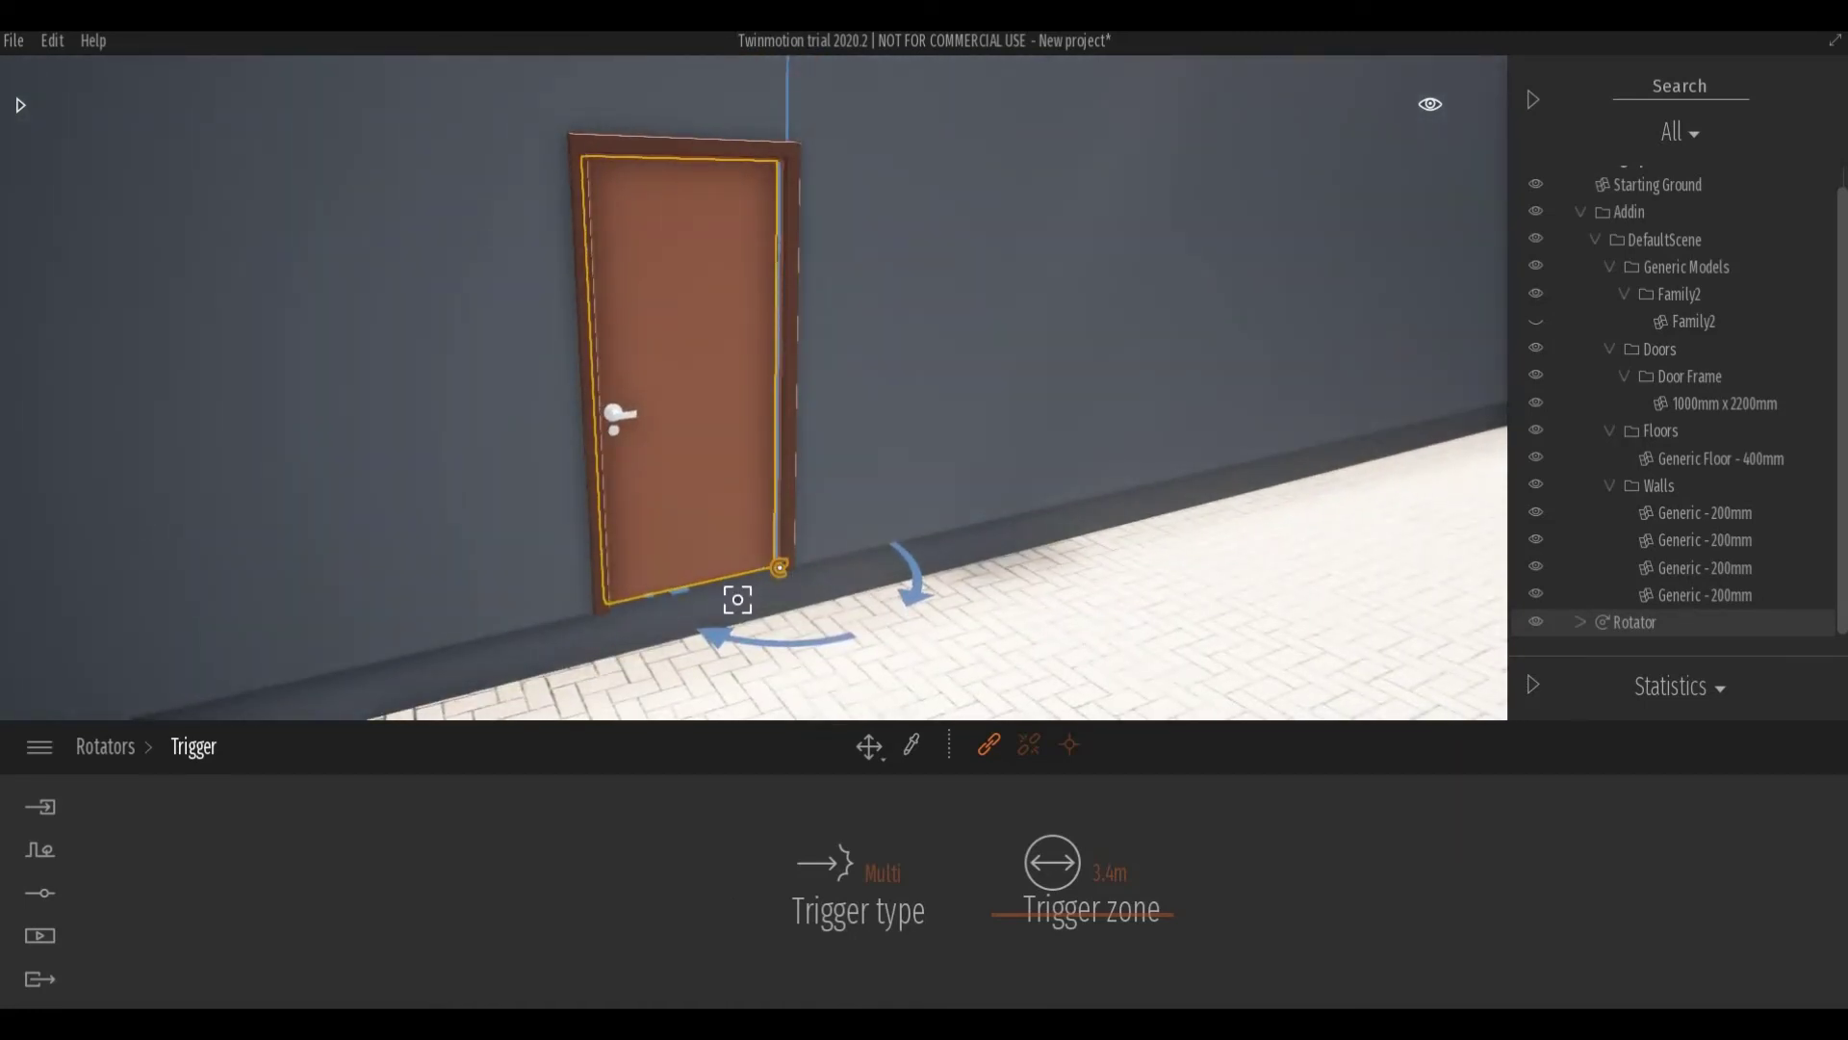
{"action": "right_click_drag", "start_coordinate": [736, 600], "coordinate": [736, 605]}
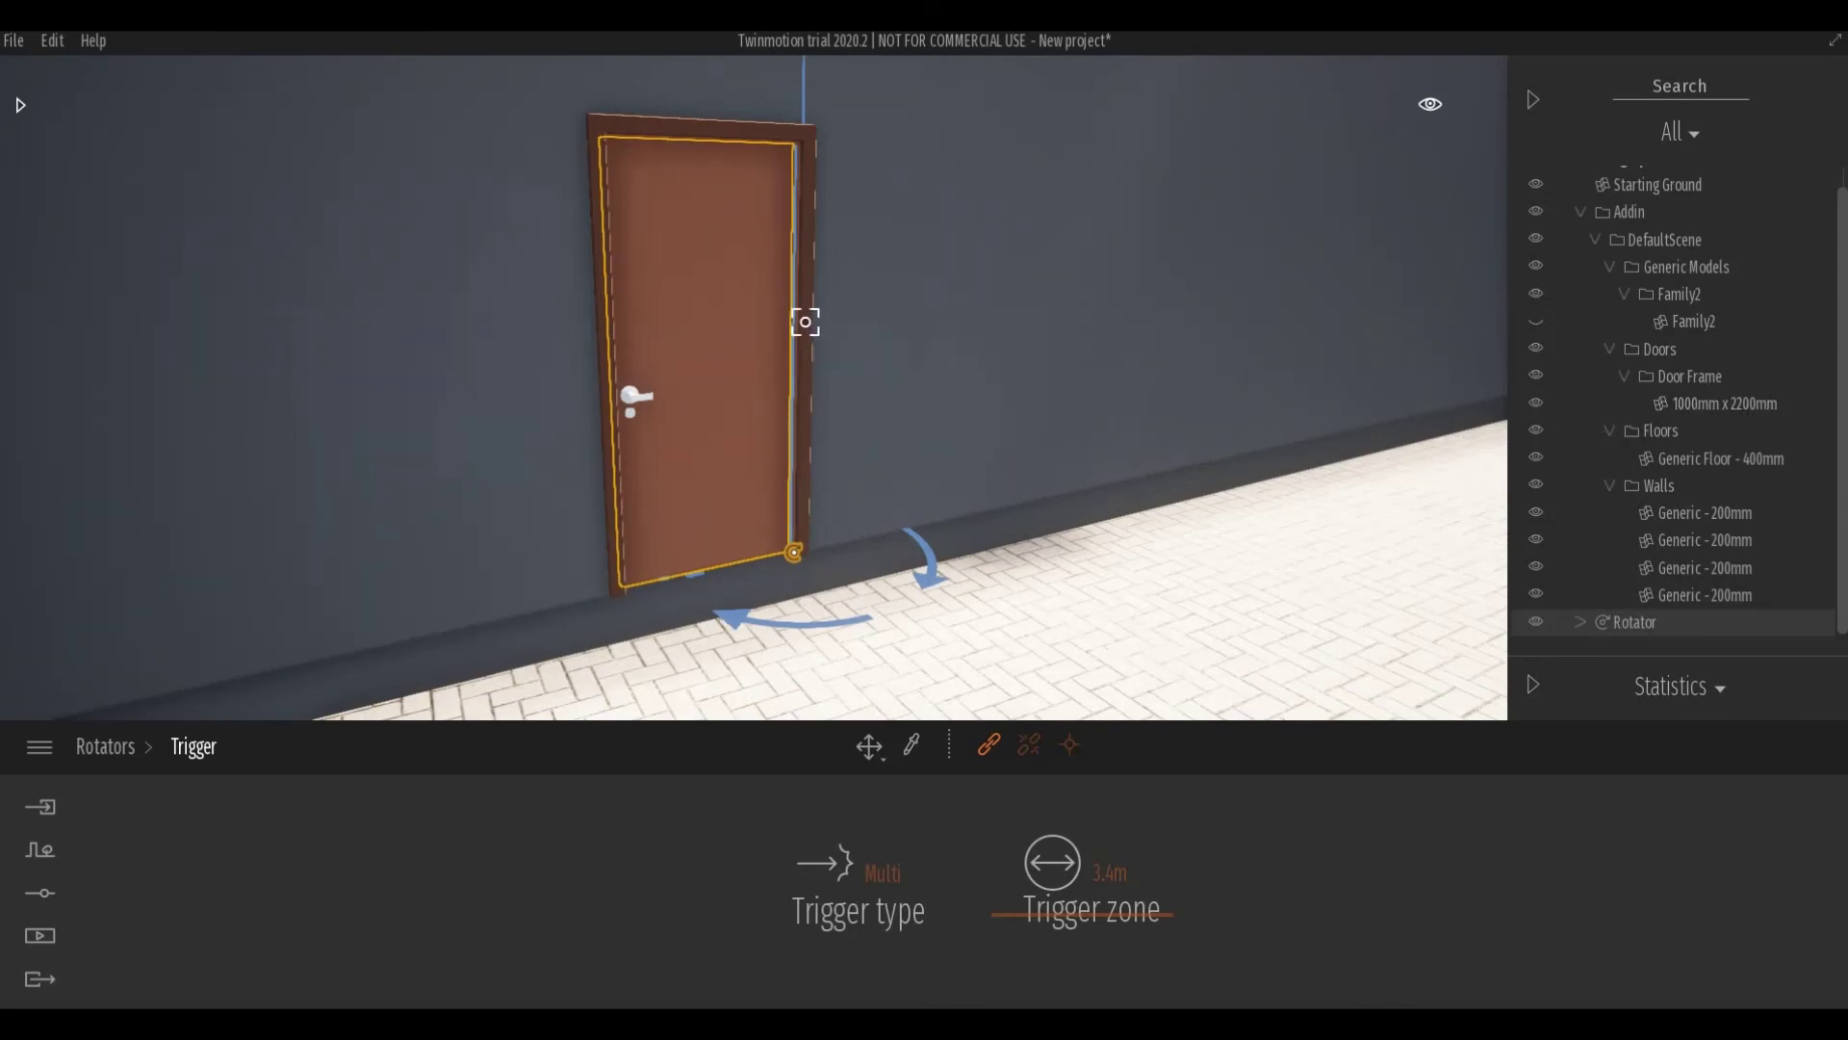
- Hide the Door Frame and the Rotator with its linked panel, leaving the wall opening empty
{"action": "scroll", "coordinate": [804, 322], "scroll_direction": "down", "scroll_amount": 3}
{"action": "key", "text": "Escape"}
{"action": "scroll", "coordinate": [795, 321], "scroll_direction": "up", "scroll_amount": 1}
{"action": "left_click", "coordinate": [808, 322]}
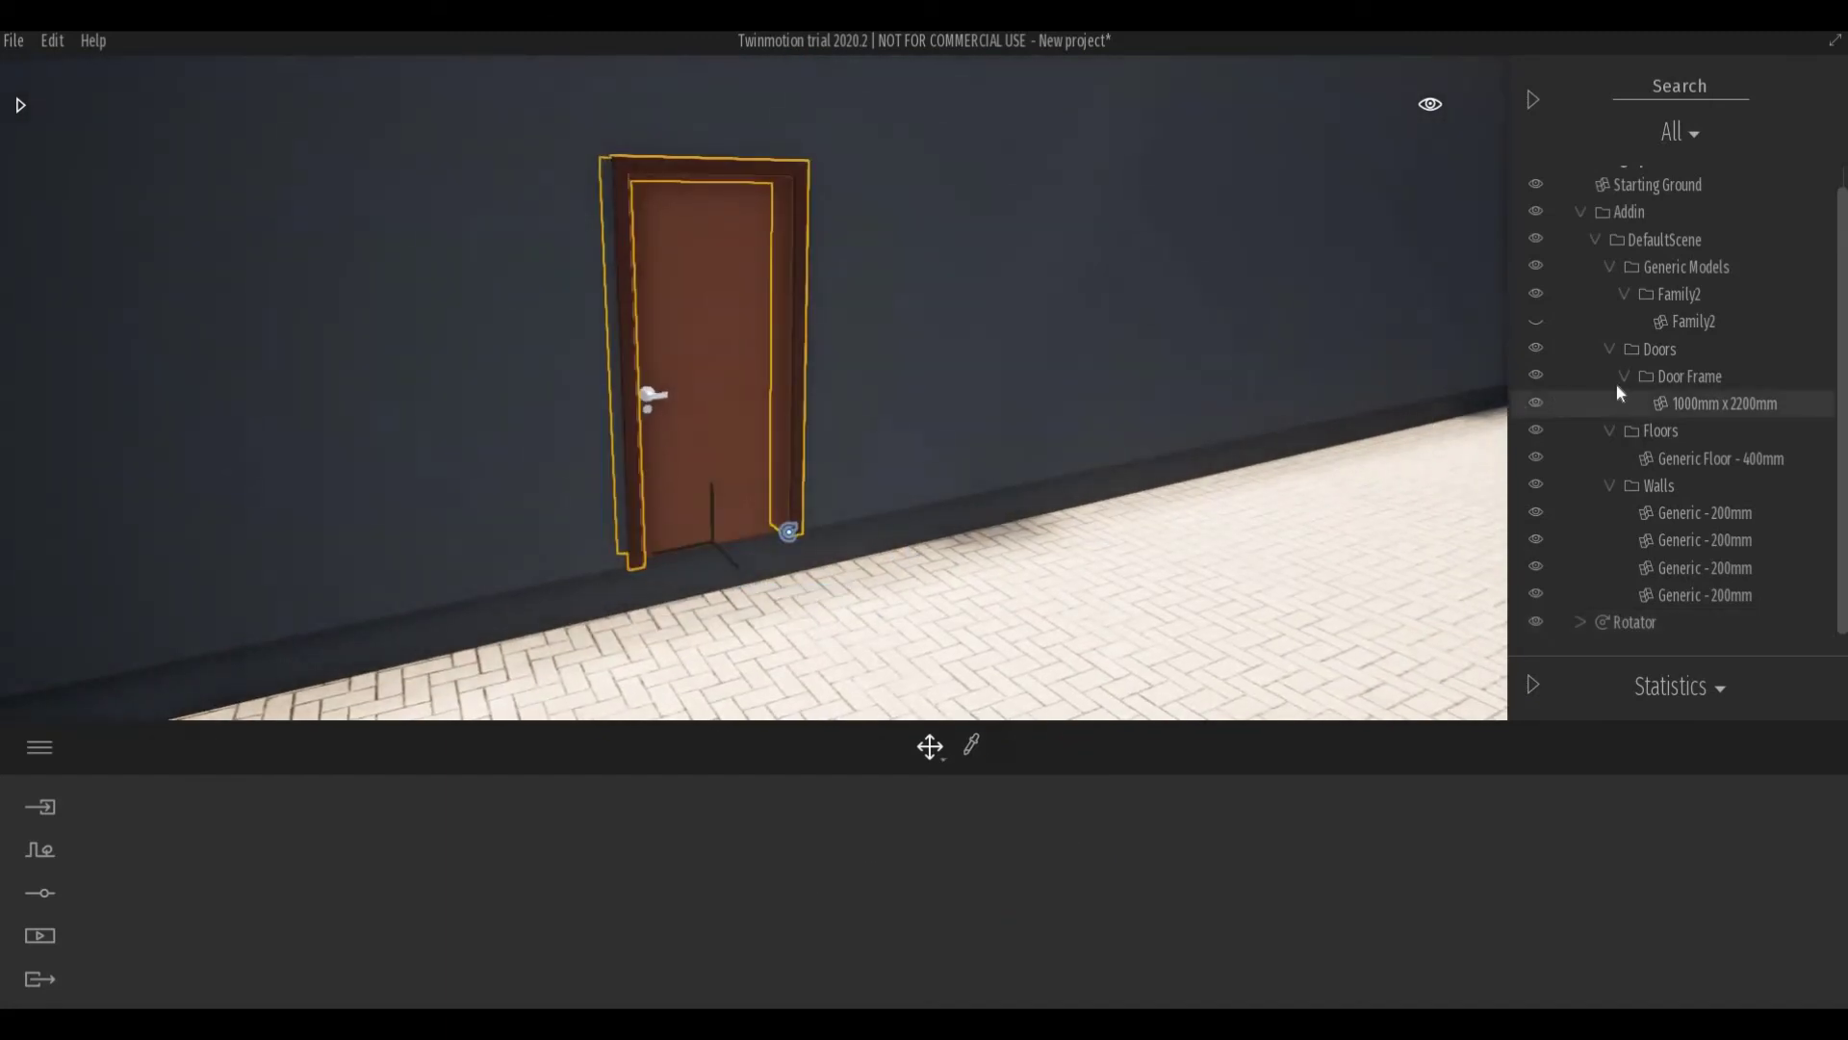
{"action": "left_click", "coordinate": [1536, 375]}
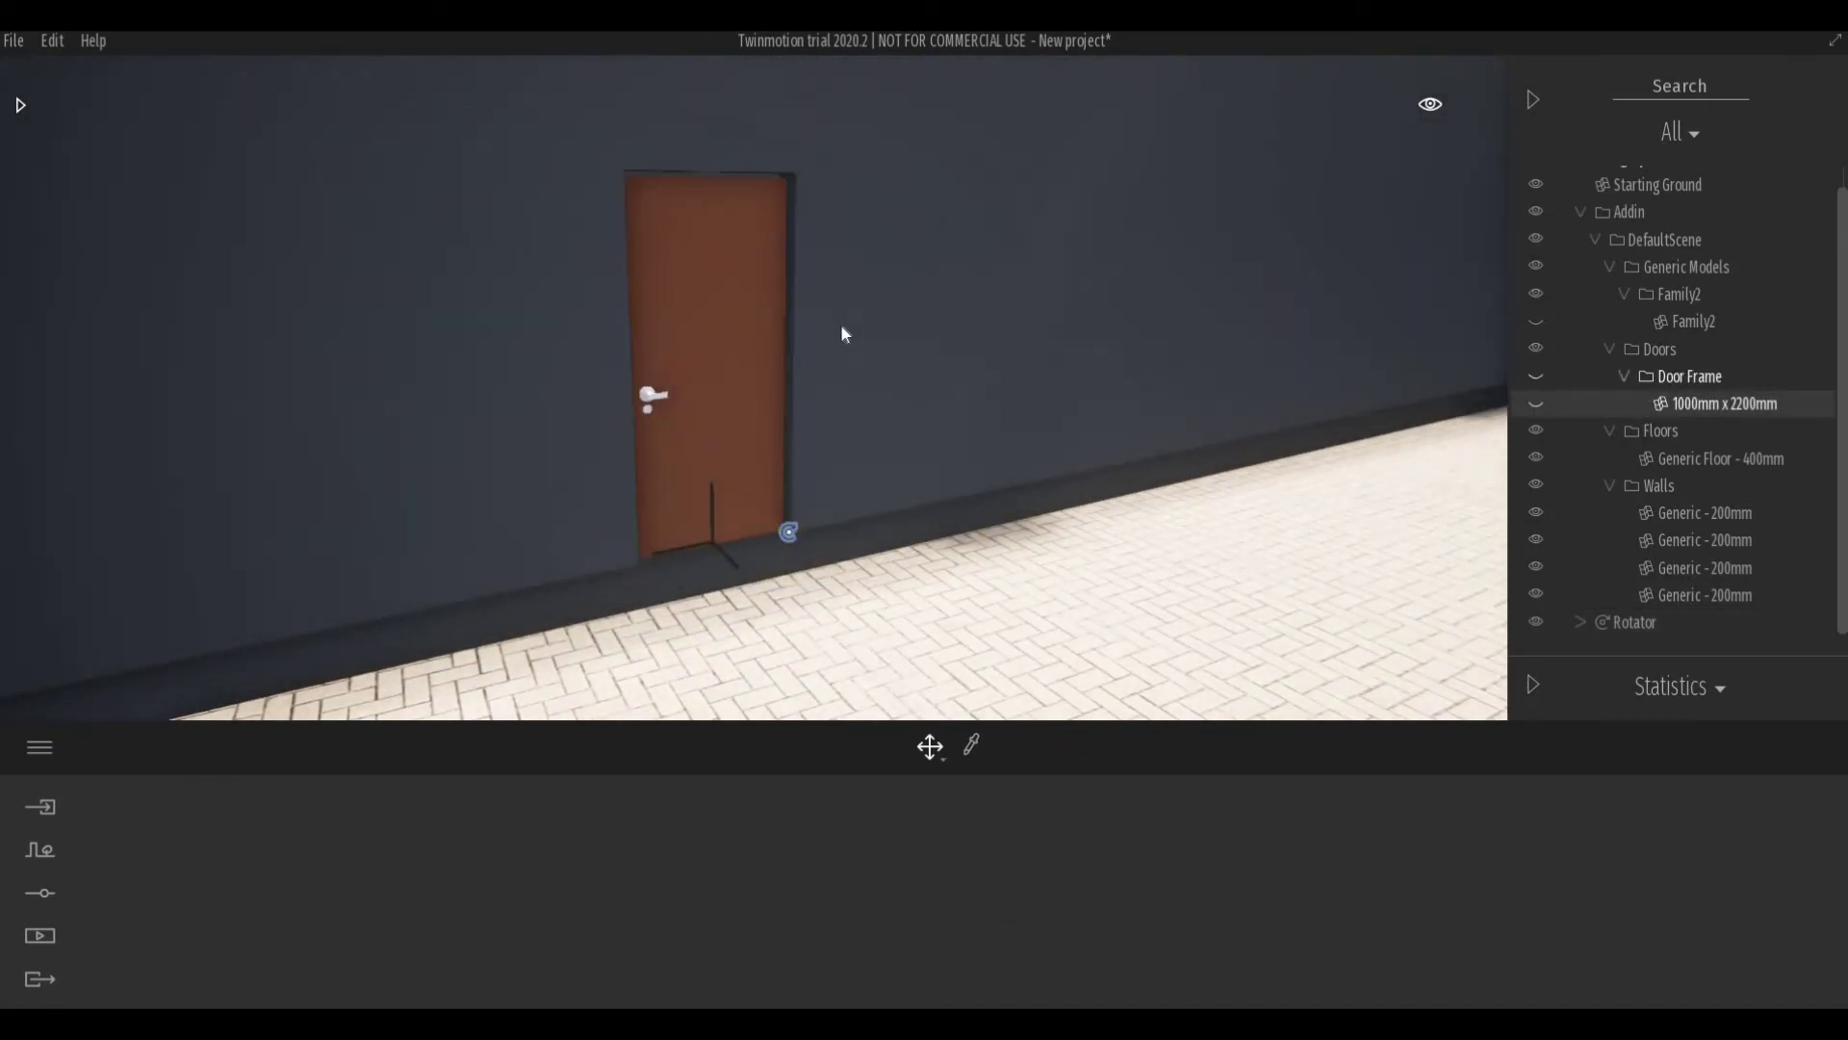
{"action": "left_click", "coordinate": [718, 322]}
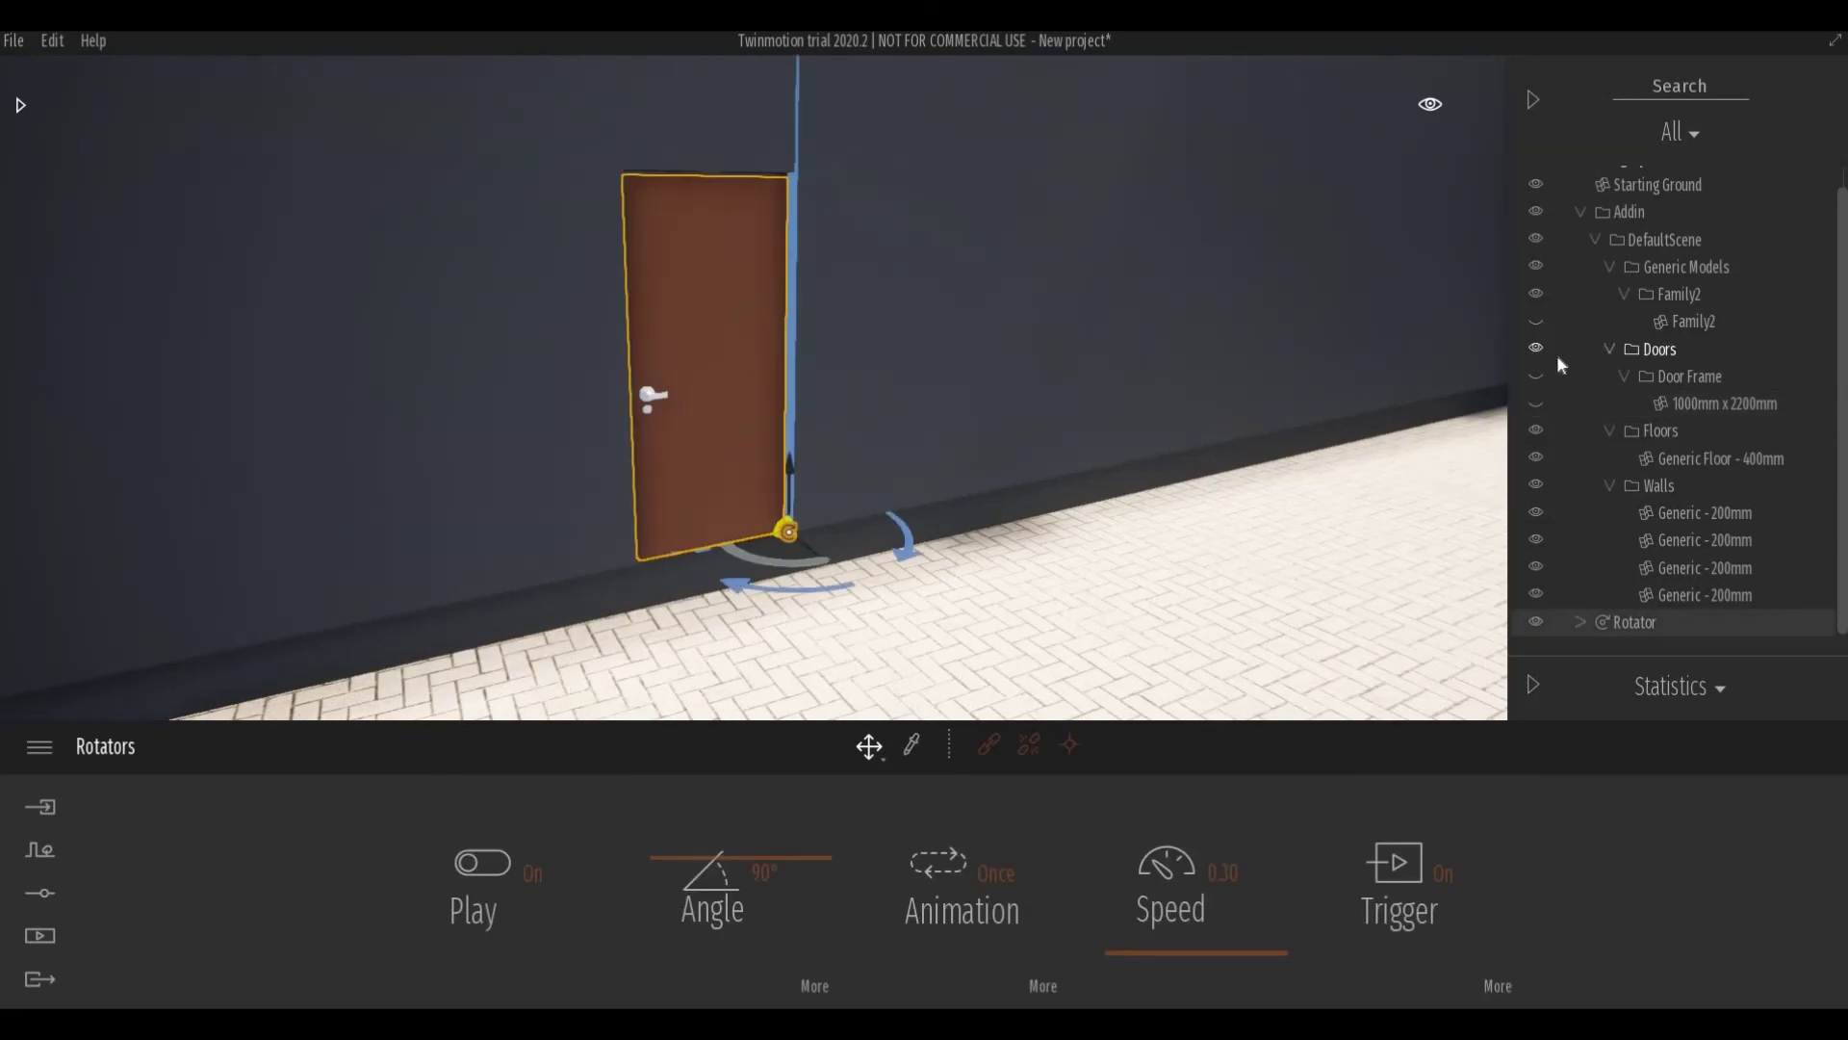
{"action": "left_click", "coordinate": [690, 403]}
{"action": "left_click", "coordinate": [689, 403]}
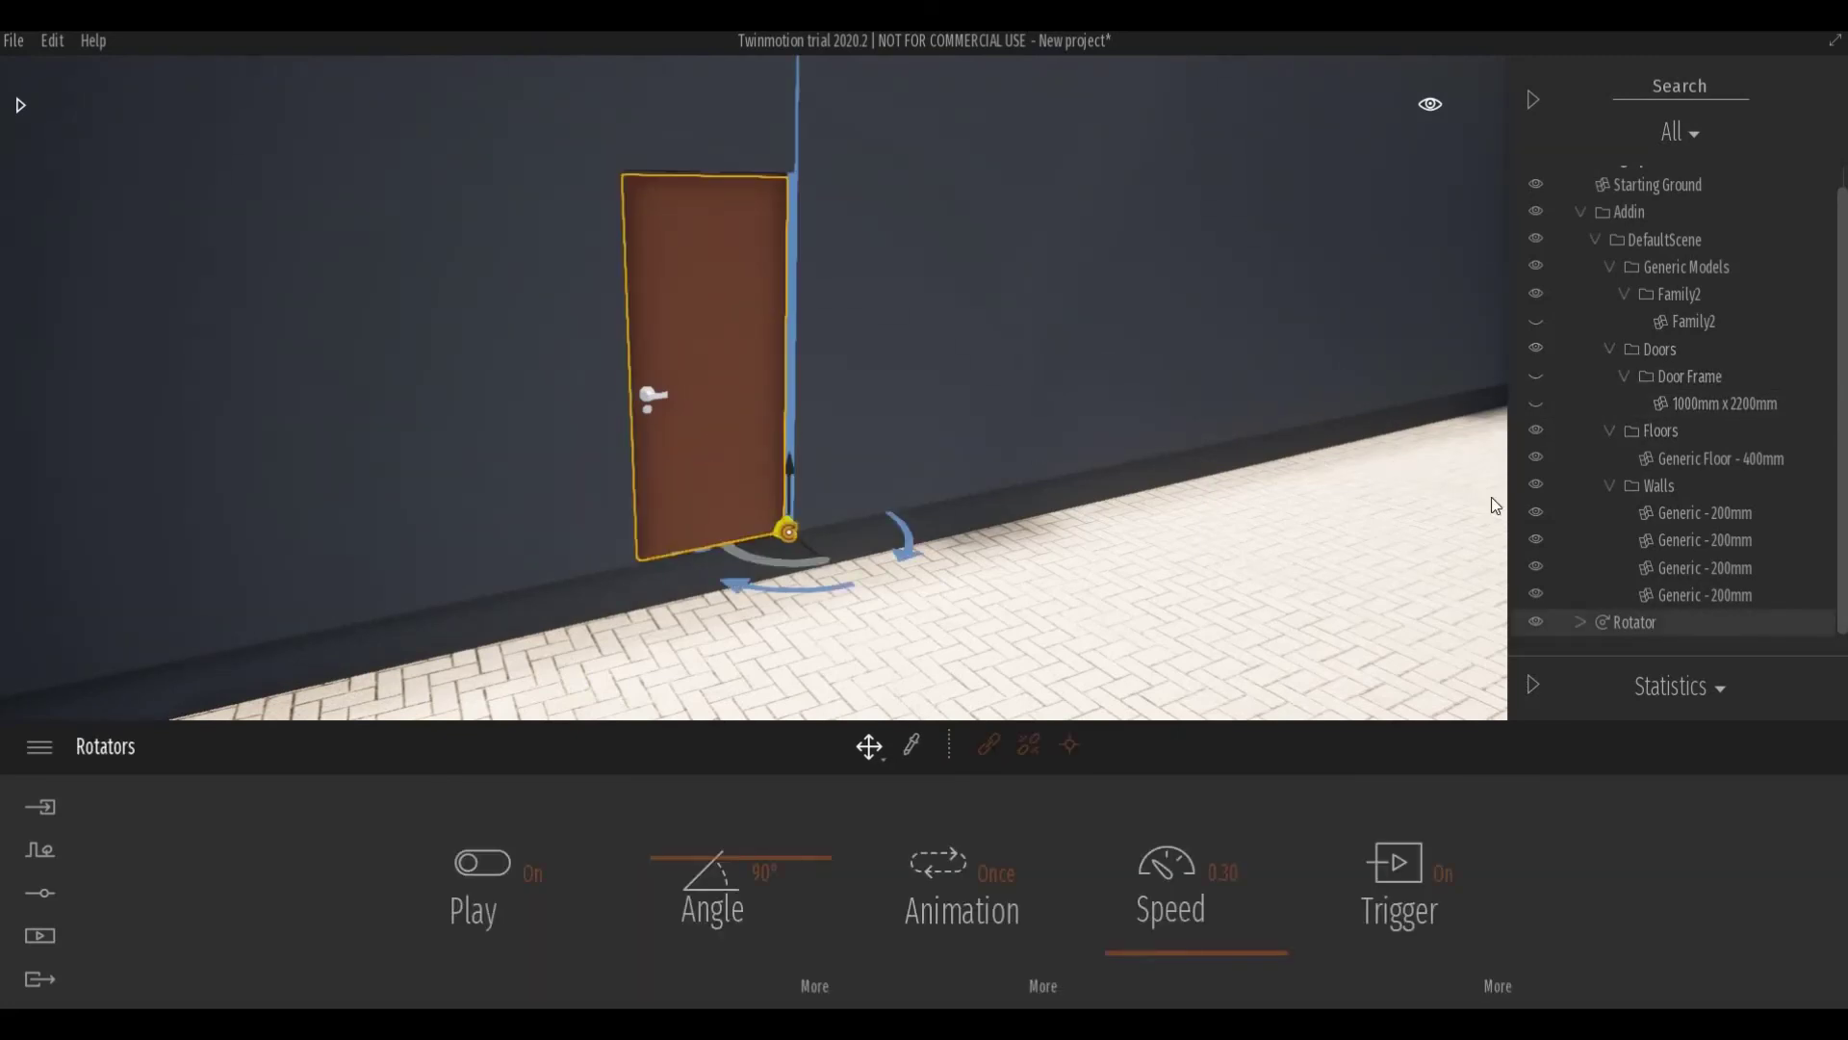
{"action": "left_click", "coordinate": [1536, 622]}
{"action": "middle_click_drag", "start_coordinate": [789, 445], "coordinate": [810, 488]}
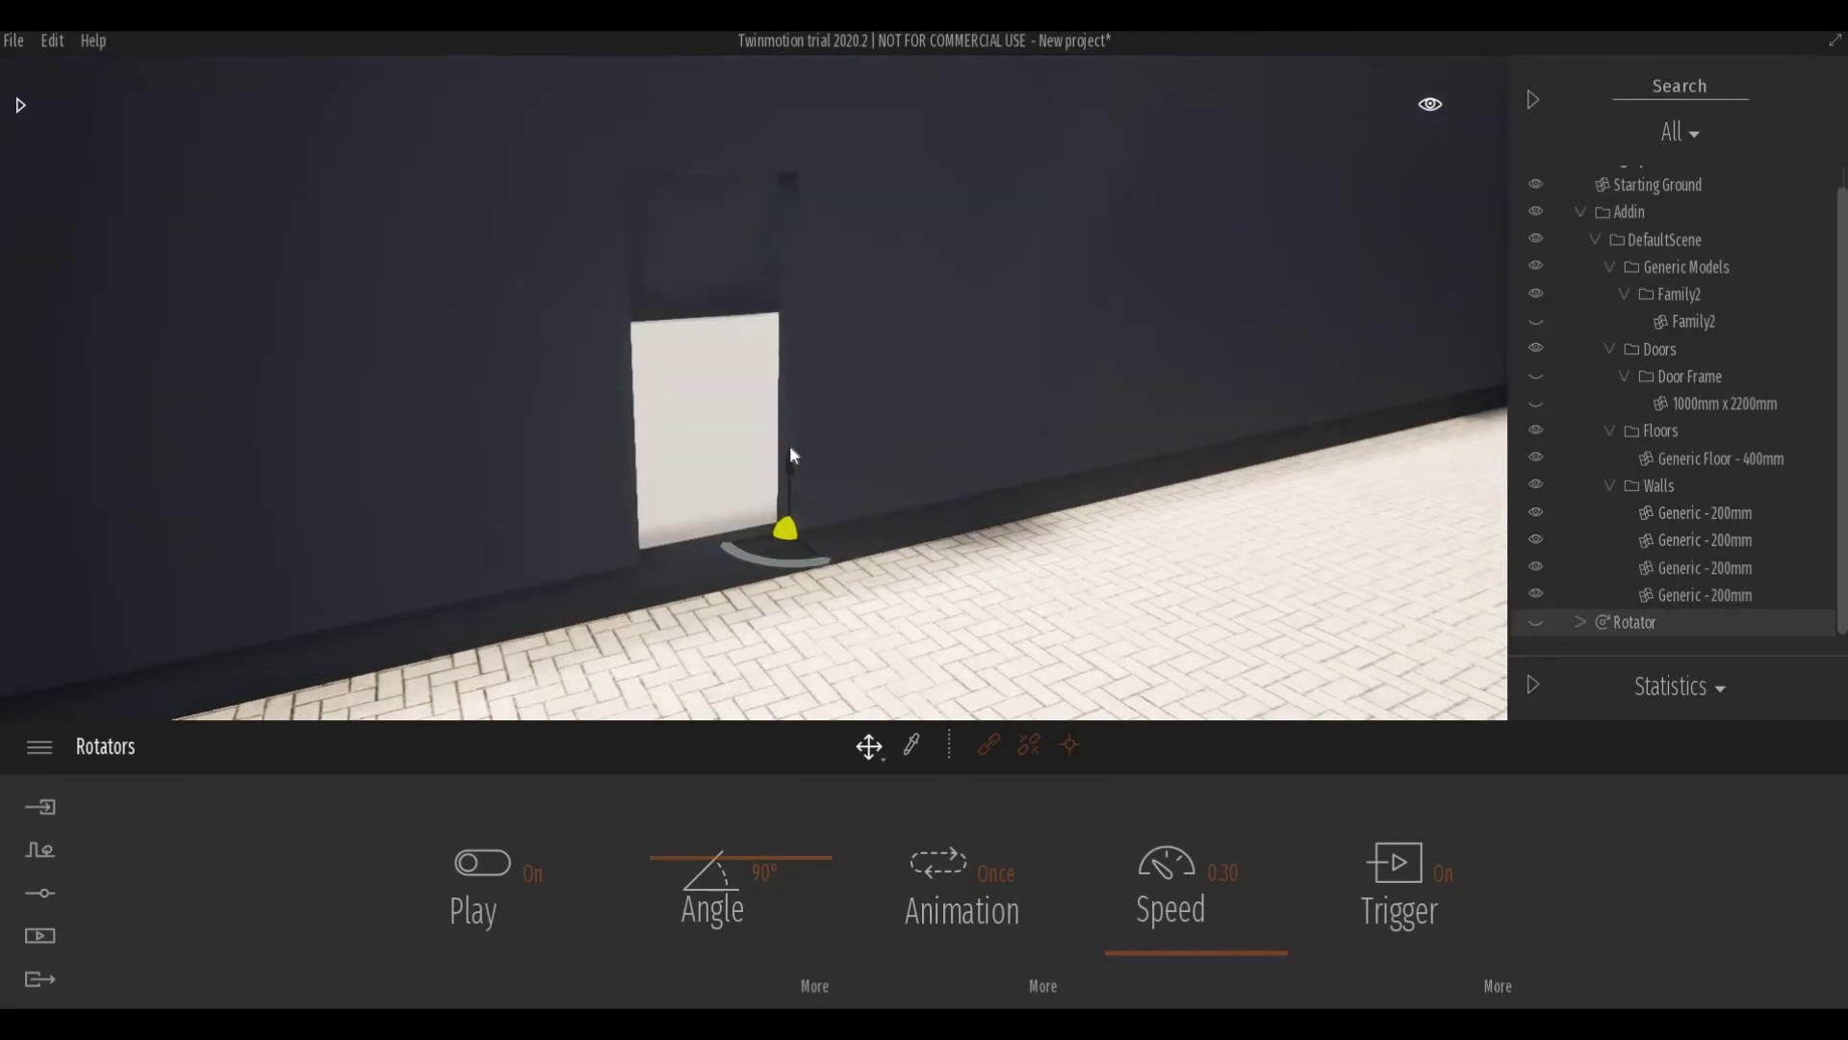
- Place the Simple Rotating 01 door from the library's rotating doors into the empty wall opening
{"action": "left_click", "coordinate": [21, 106]}
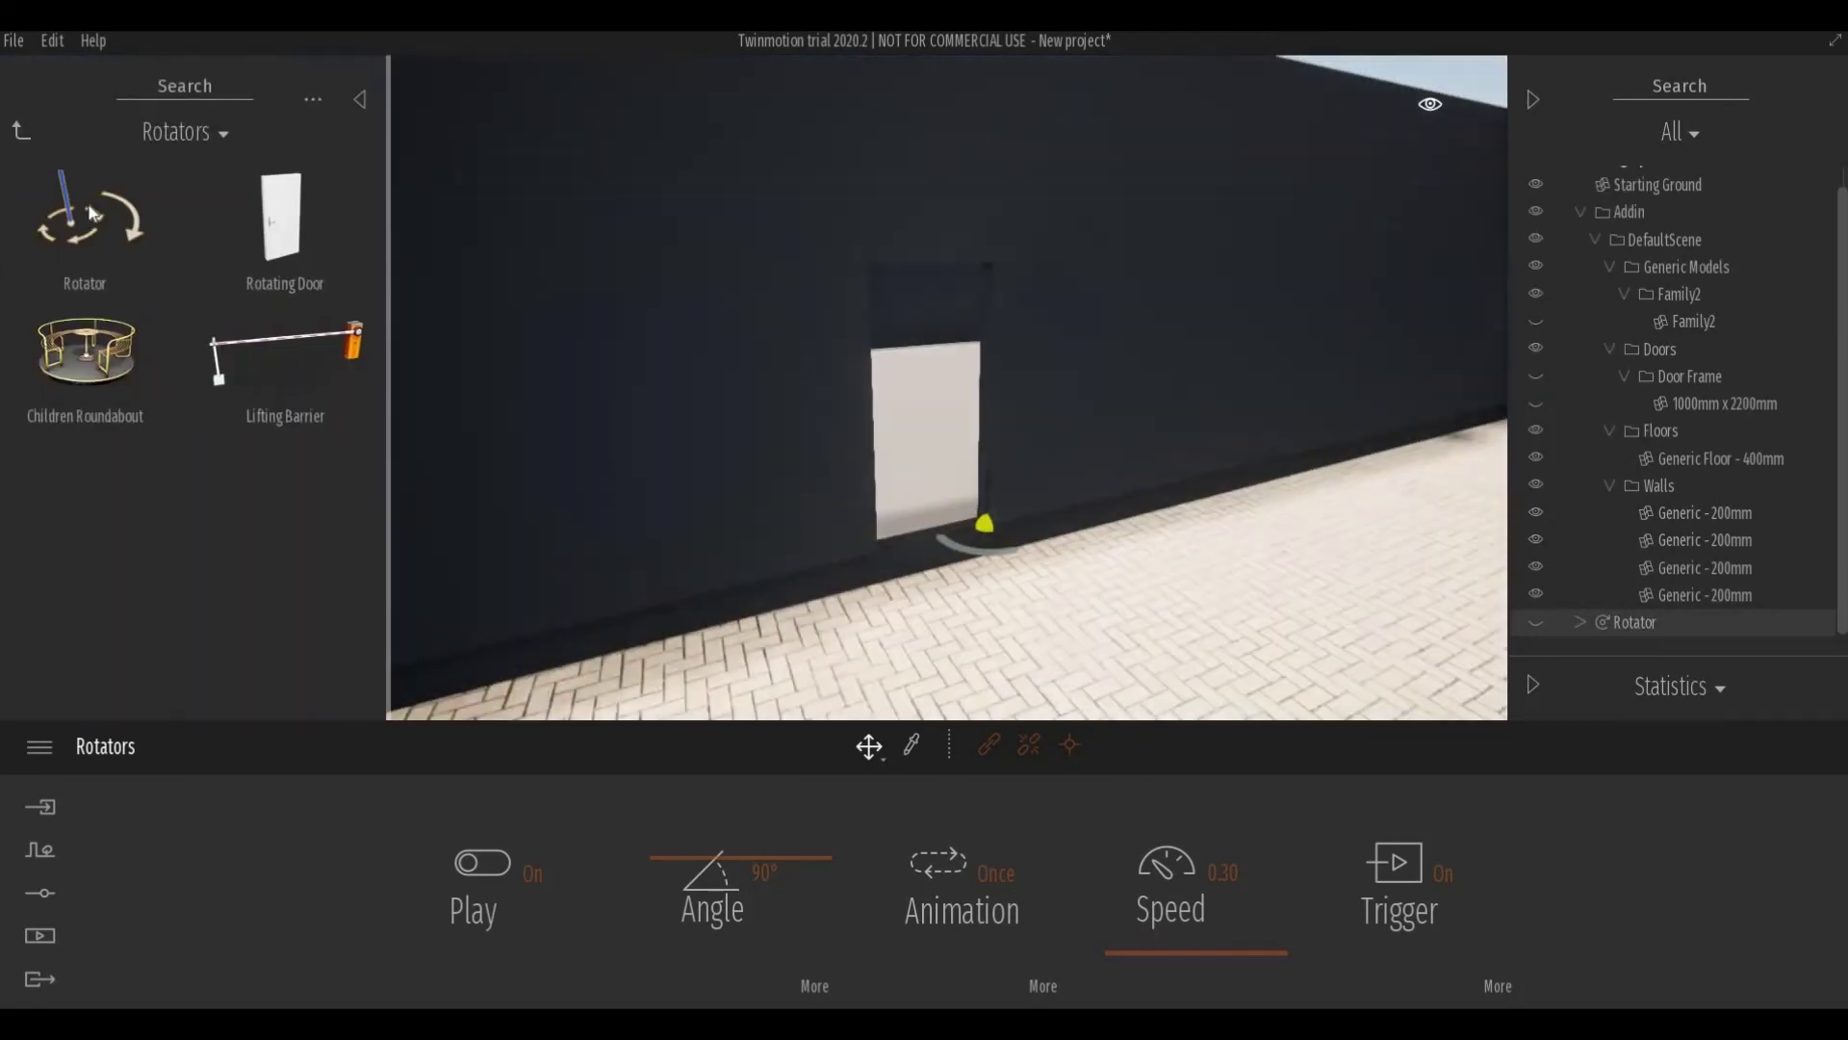
{"action": "left_click", "coordinate": [30, 129]}
{"action": "left_click", "coordinate": [30, 130]}
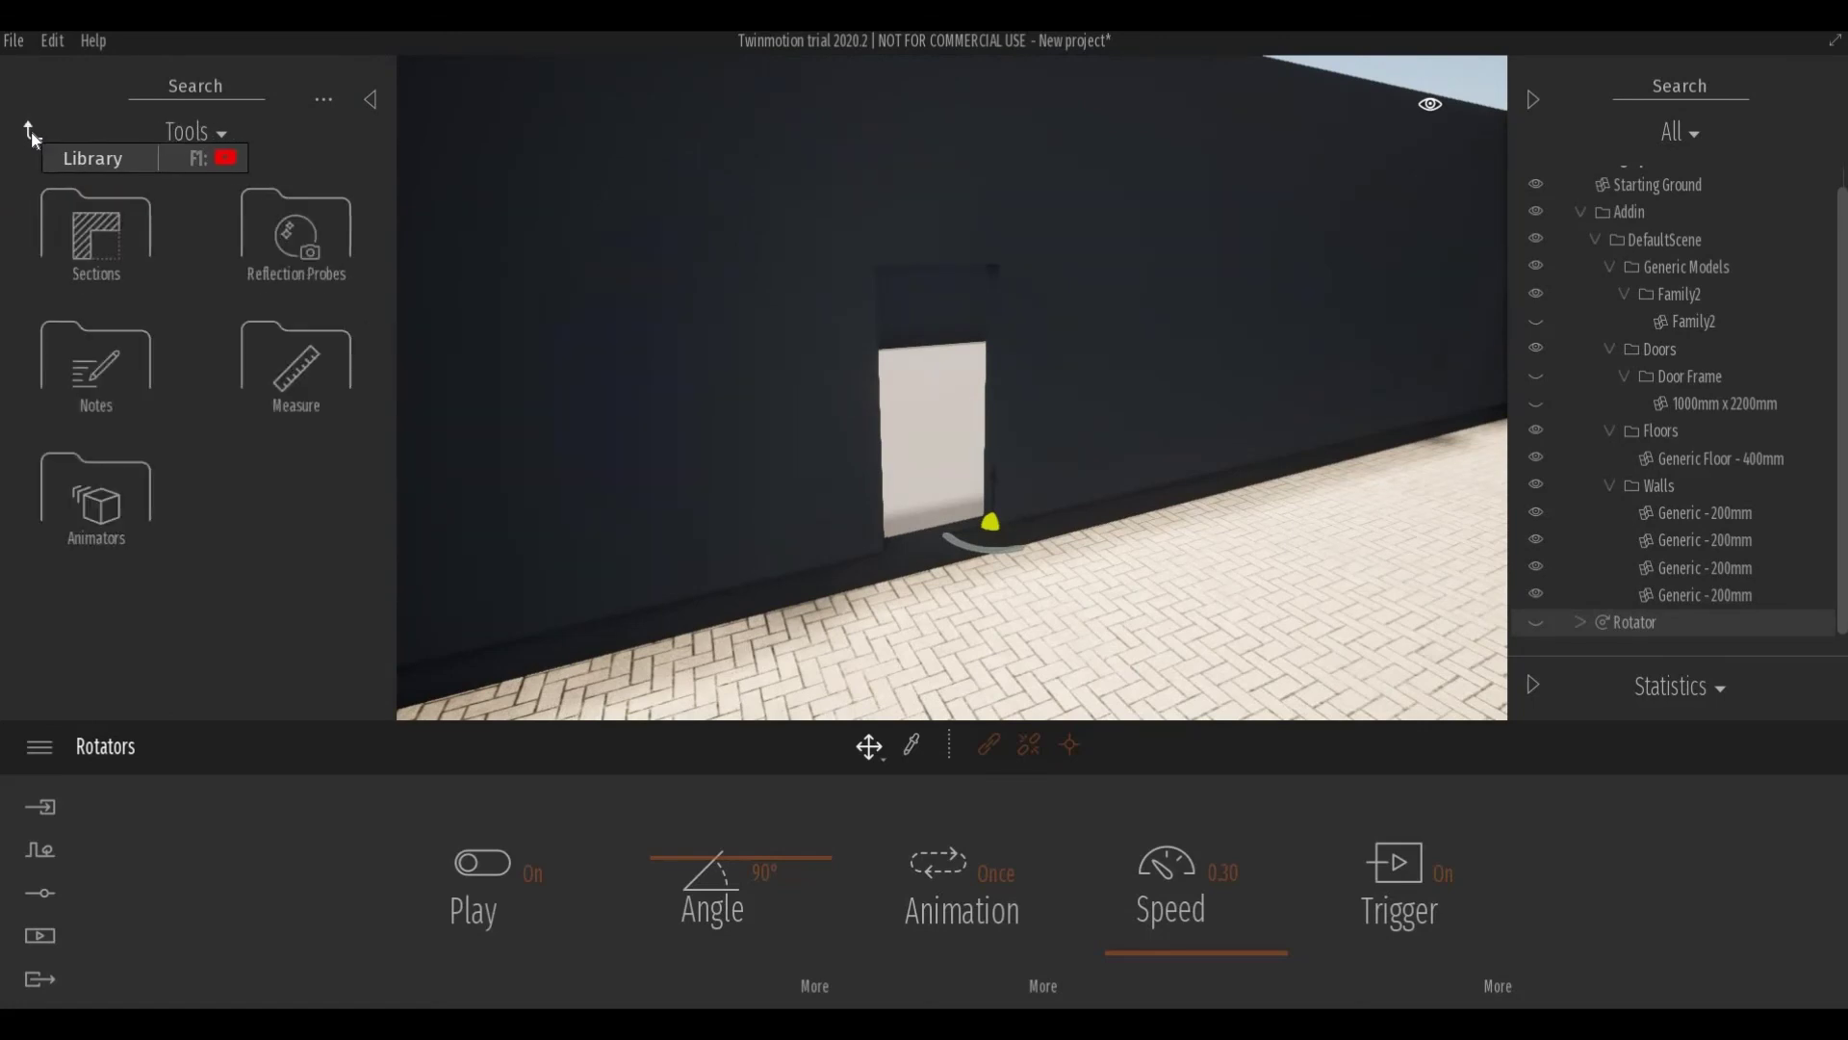
{"action": "left_click", "coordinate": [31, 130]}
{"action": "left_click", "coordinate": [106, 356]}
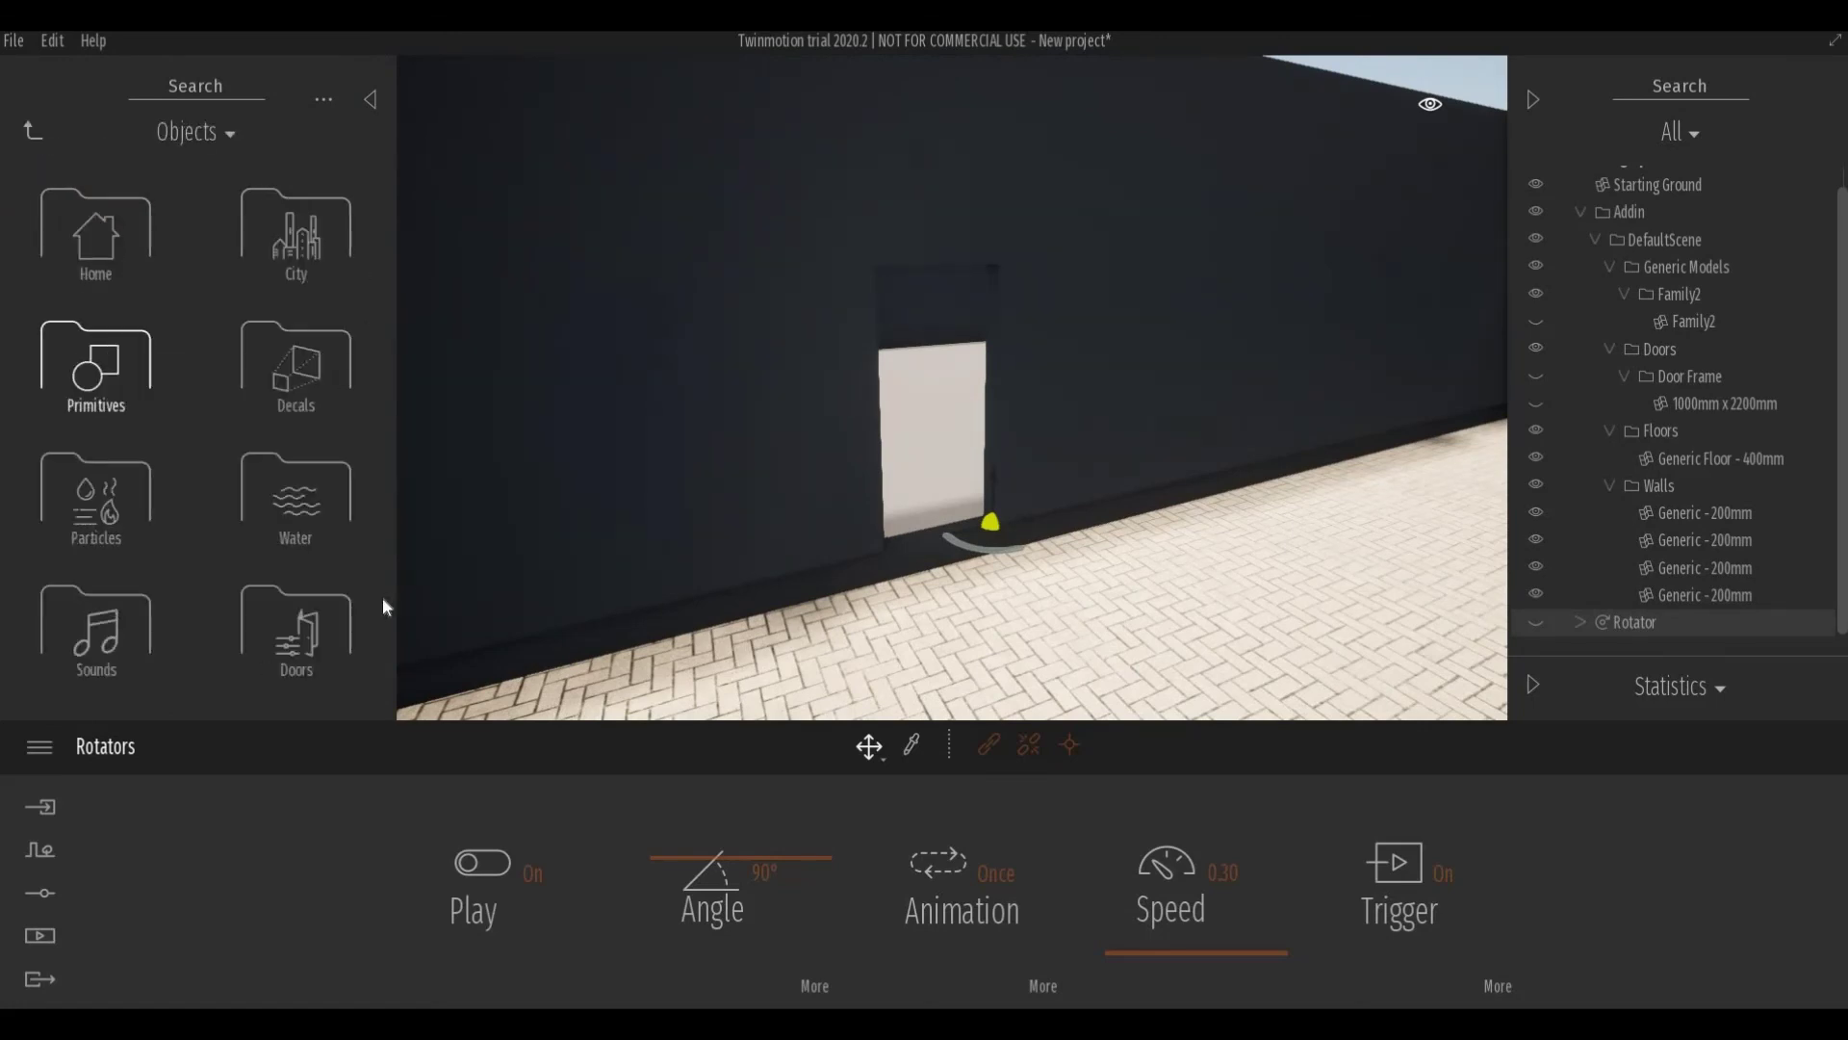
{"action": "left_click", "coordinate": [302, 633]}
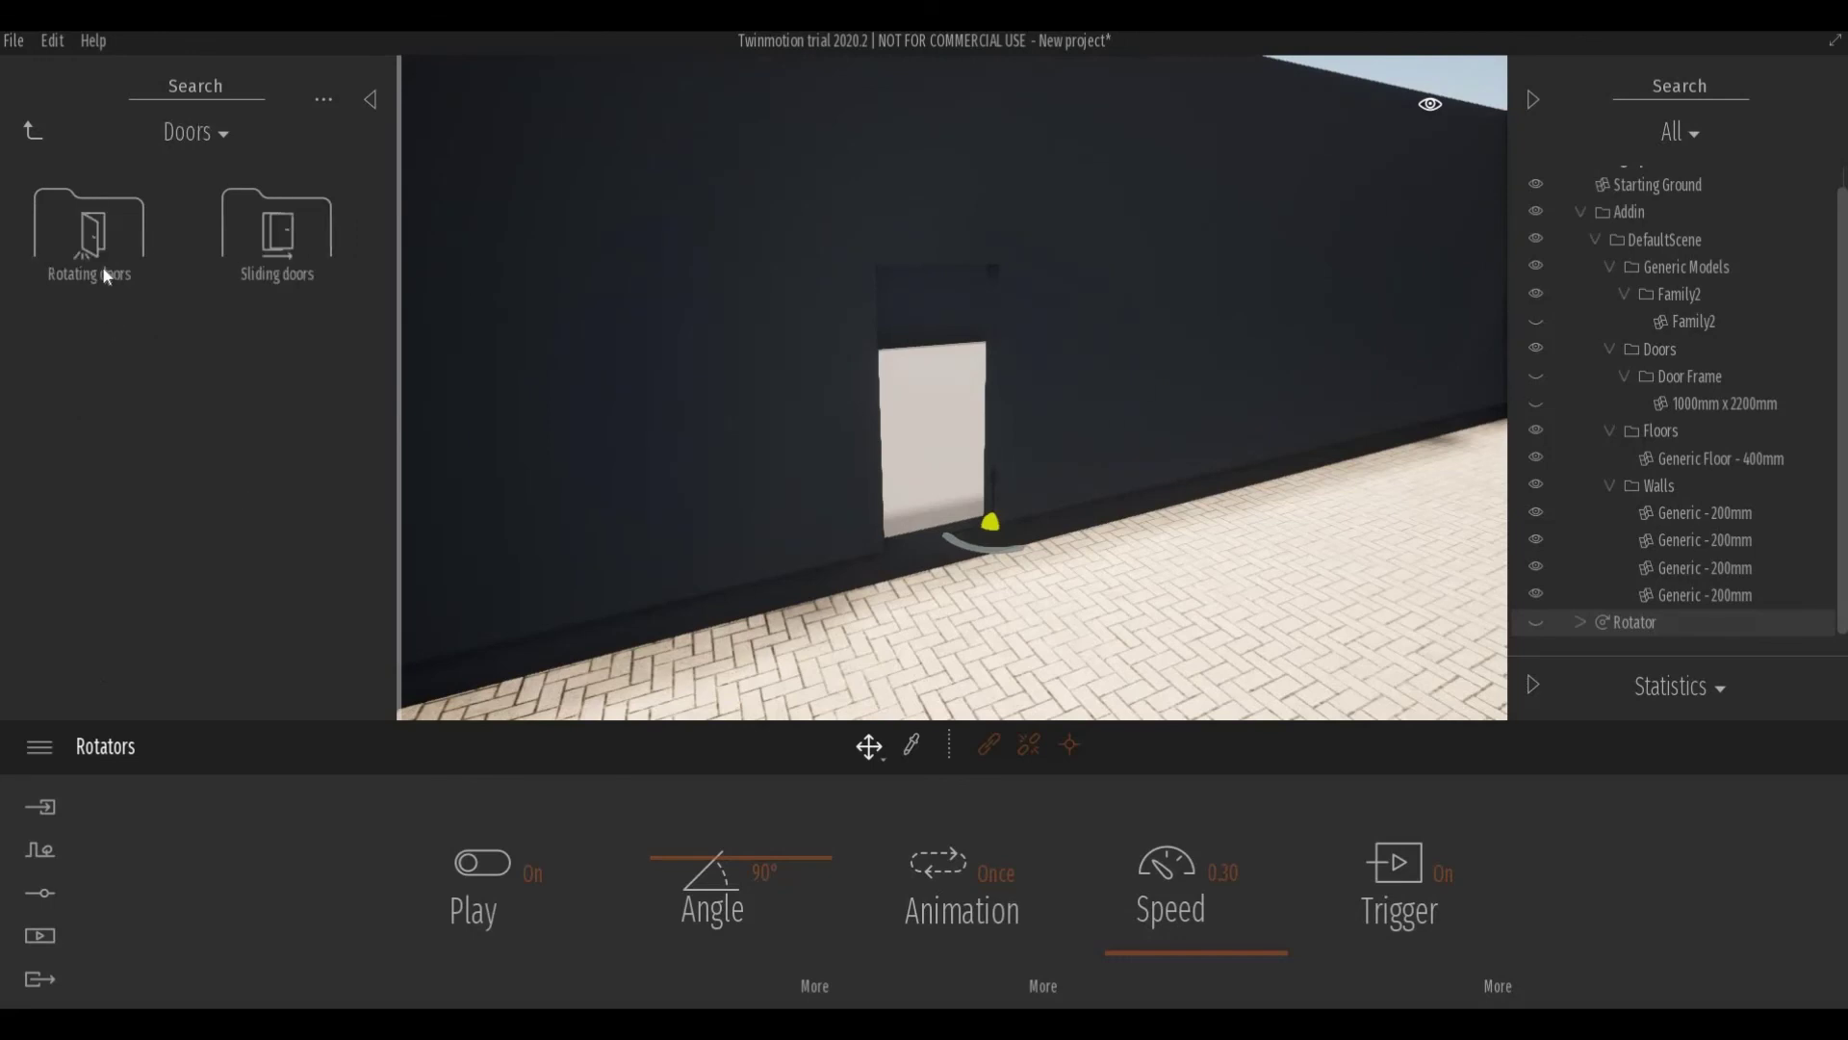
{"action": "left_click", "coordinate": [97, 241]}
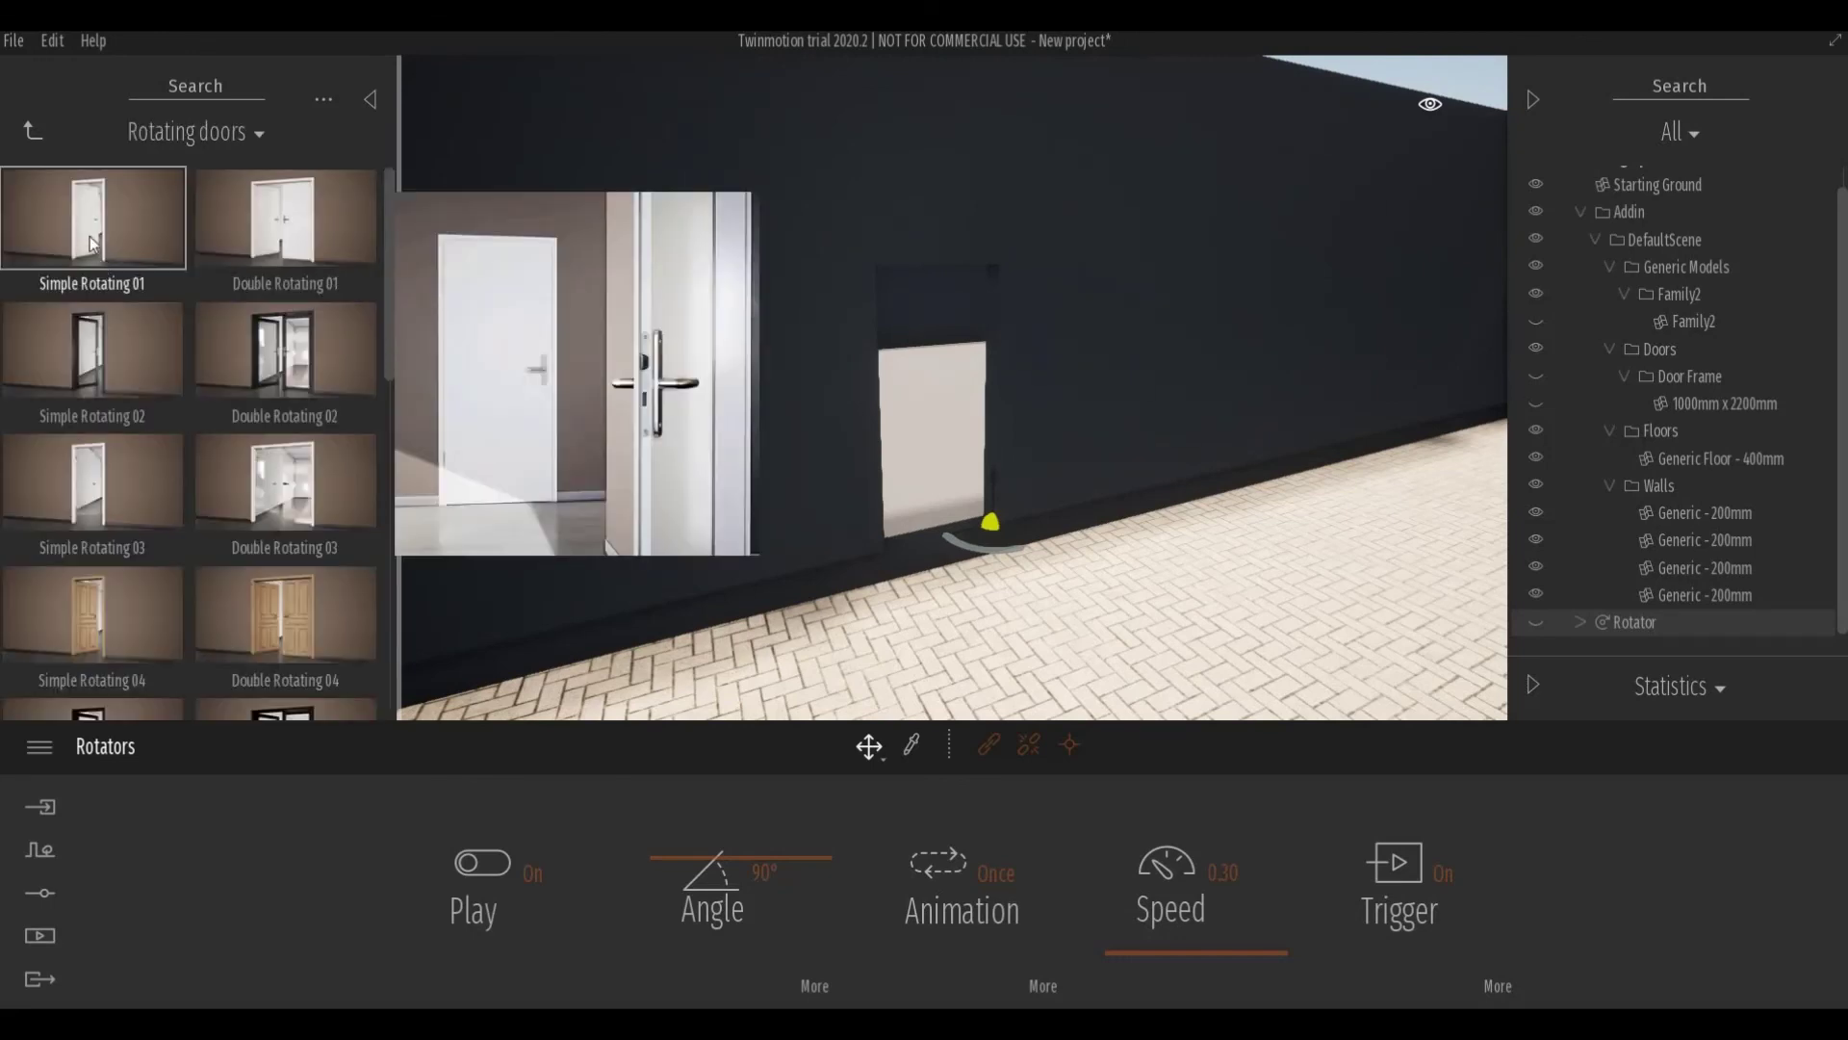
{"action": "left_click_drag", "start_coordinate": [89, 235], "coordinate": [955, 527]}
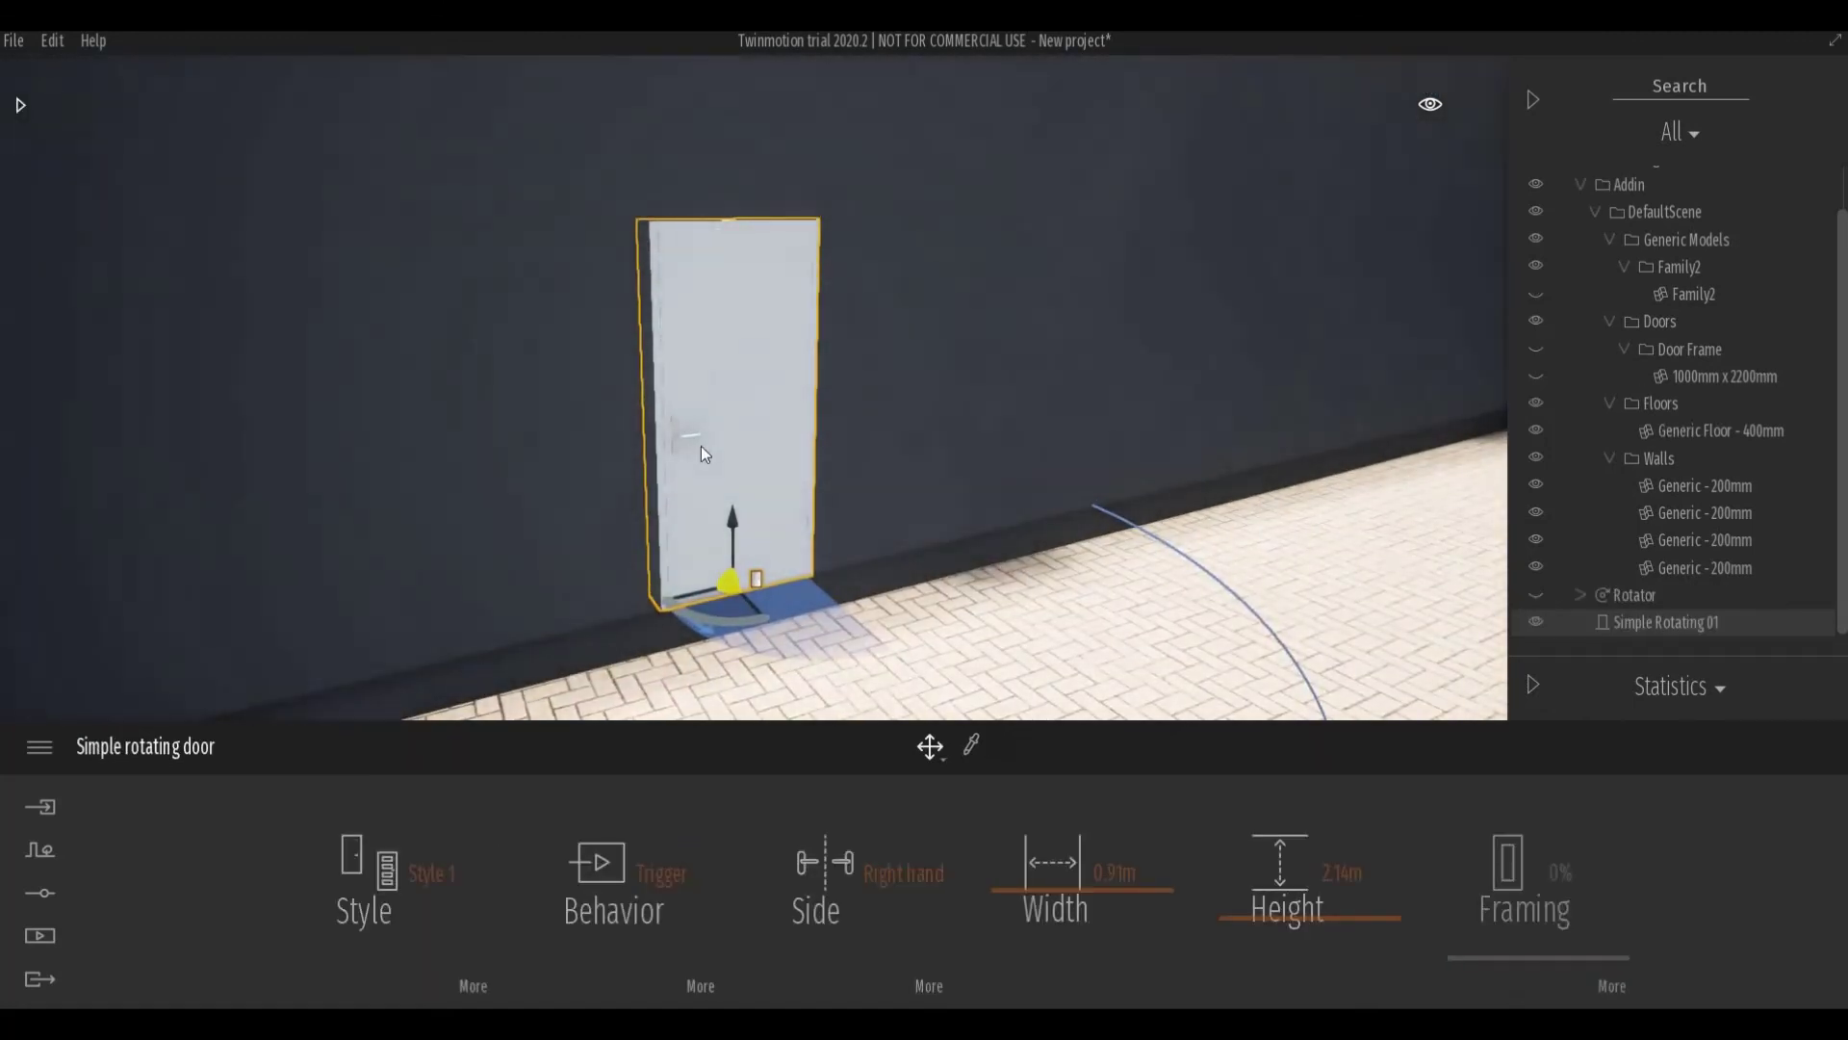
- Fit the placed rotating door to the opening with a width of 0.82 m and a height of 2.12 m
{"action": "scroll", "coordinate": [701, 446], "scroll_direction": "up", "scroll_amount": 2}
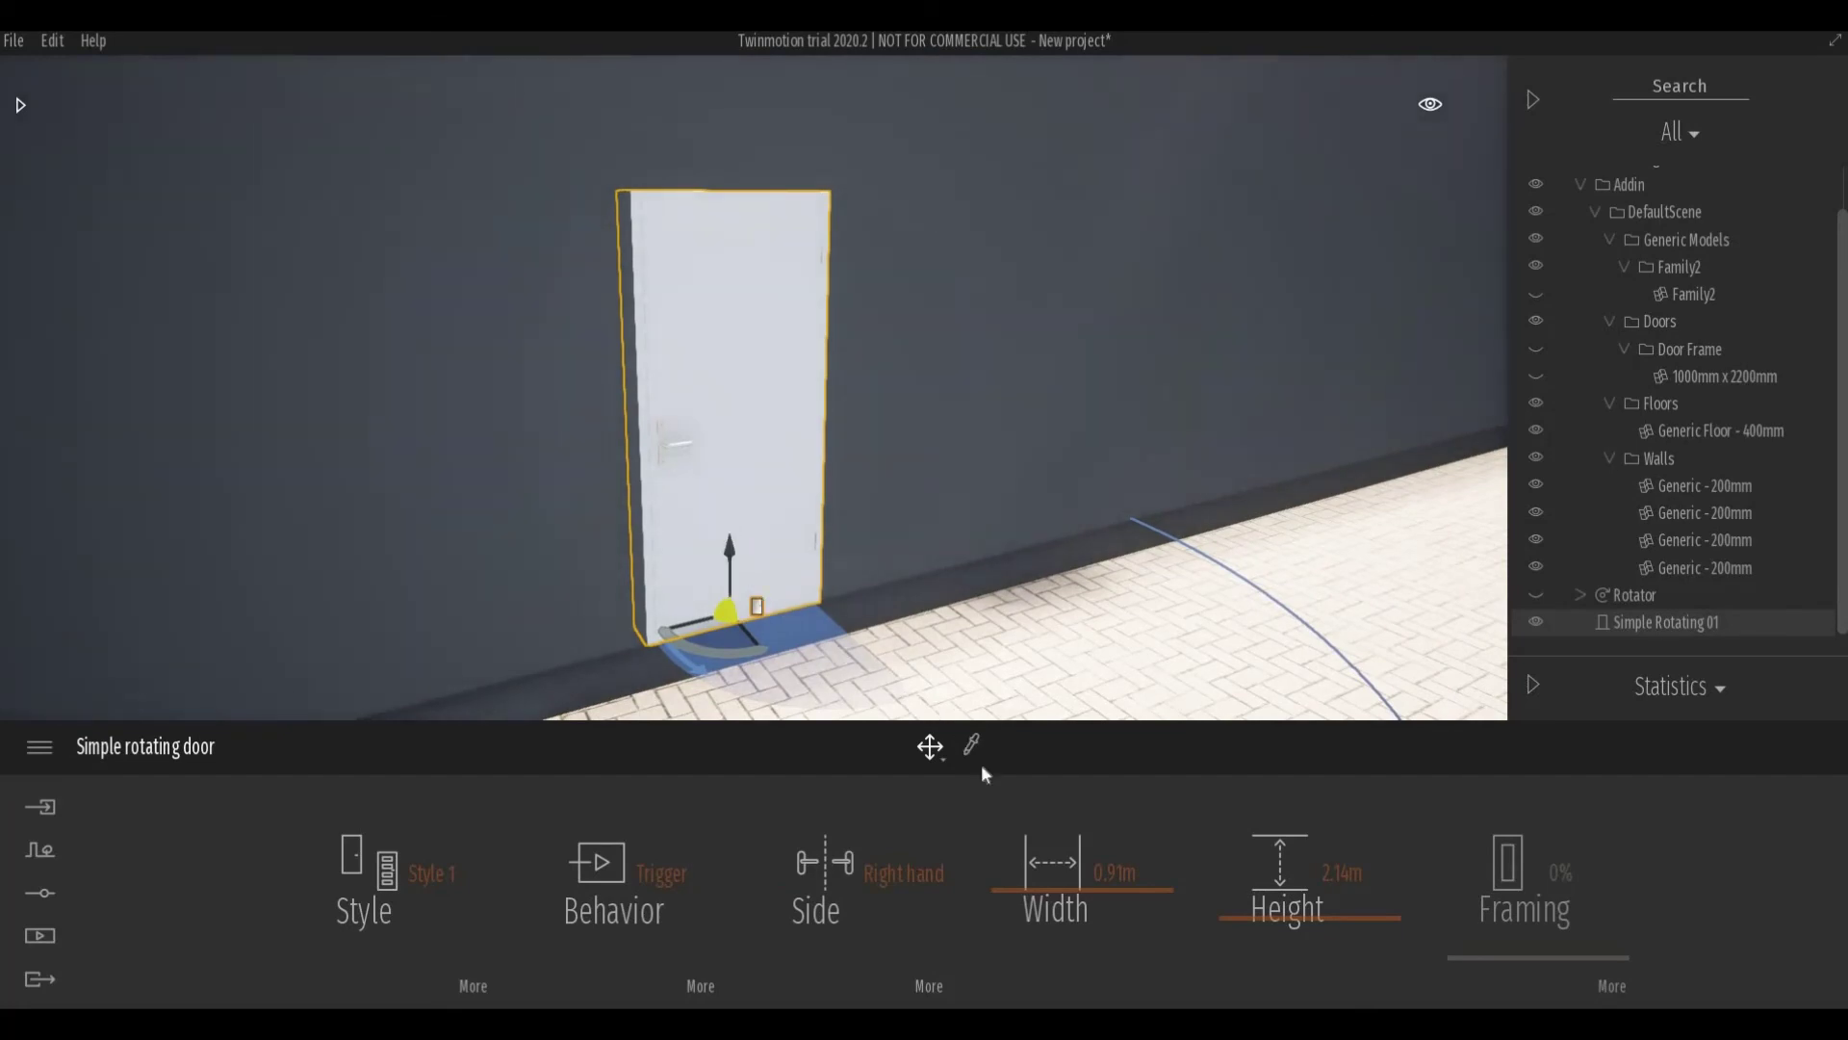
{"action": "left_click_drag", "start_coordinate": [1031, 881], "coordinate": [1094, 918]}
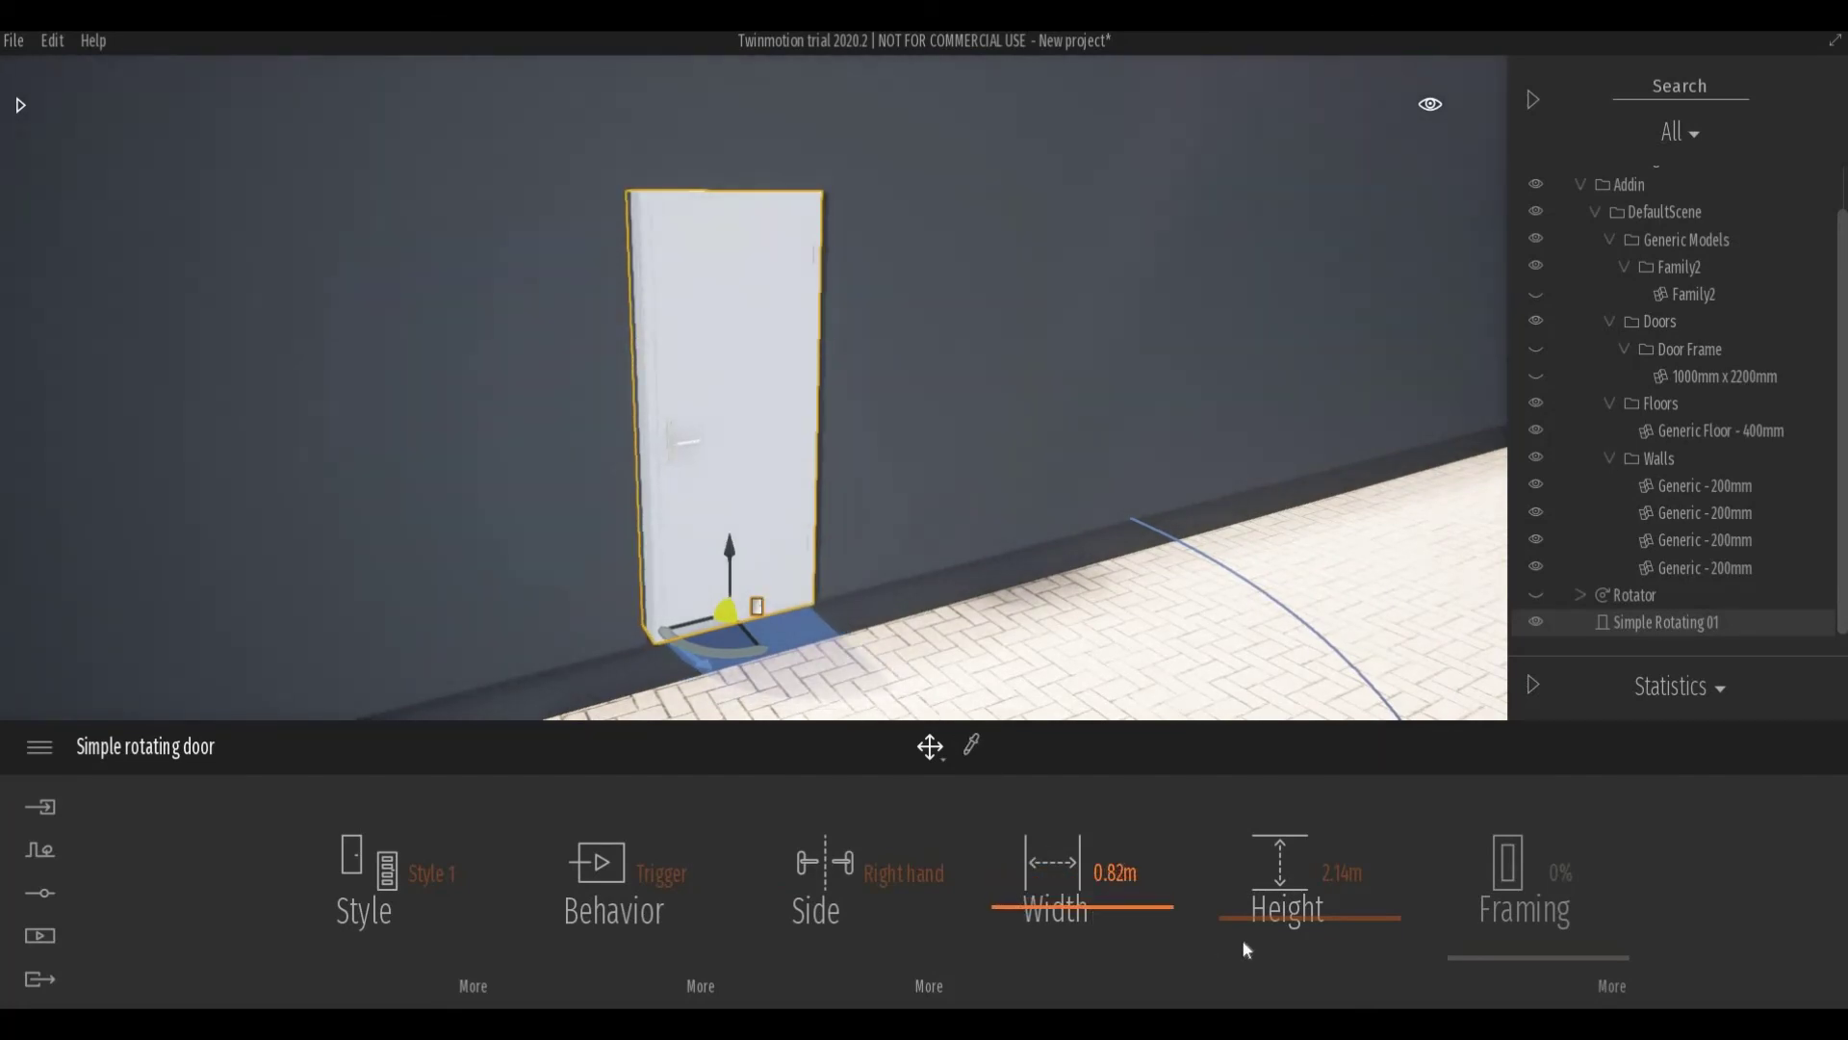
{"action": "mouse_move", "coordinate": [1254, 936]}
{"action": "left_mouse_down"}
{"action": "mouse_move", "coordinate": [1257, 902]}
{"action": "mouse_move", "coordinate": [1260, 927]}
{"action": "left_mouse_up"}
- Move toward and away from the placed rotating door to check how its trigger opens and closes it
{"action": "scroll", "coordinate": [720, 563], "scroll_direction": "up", "scroll_amount": 3}
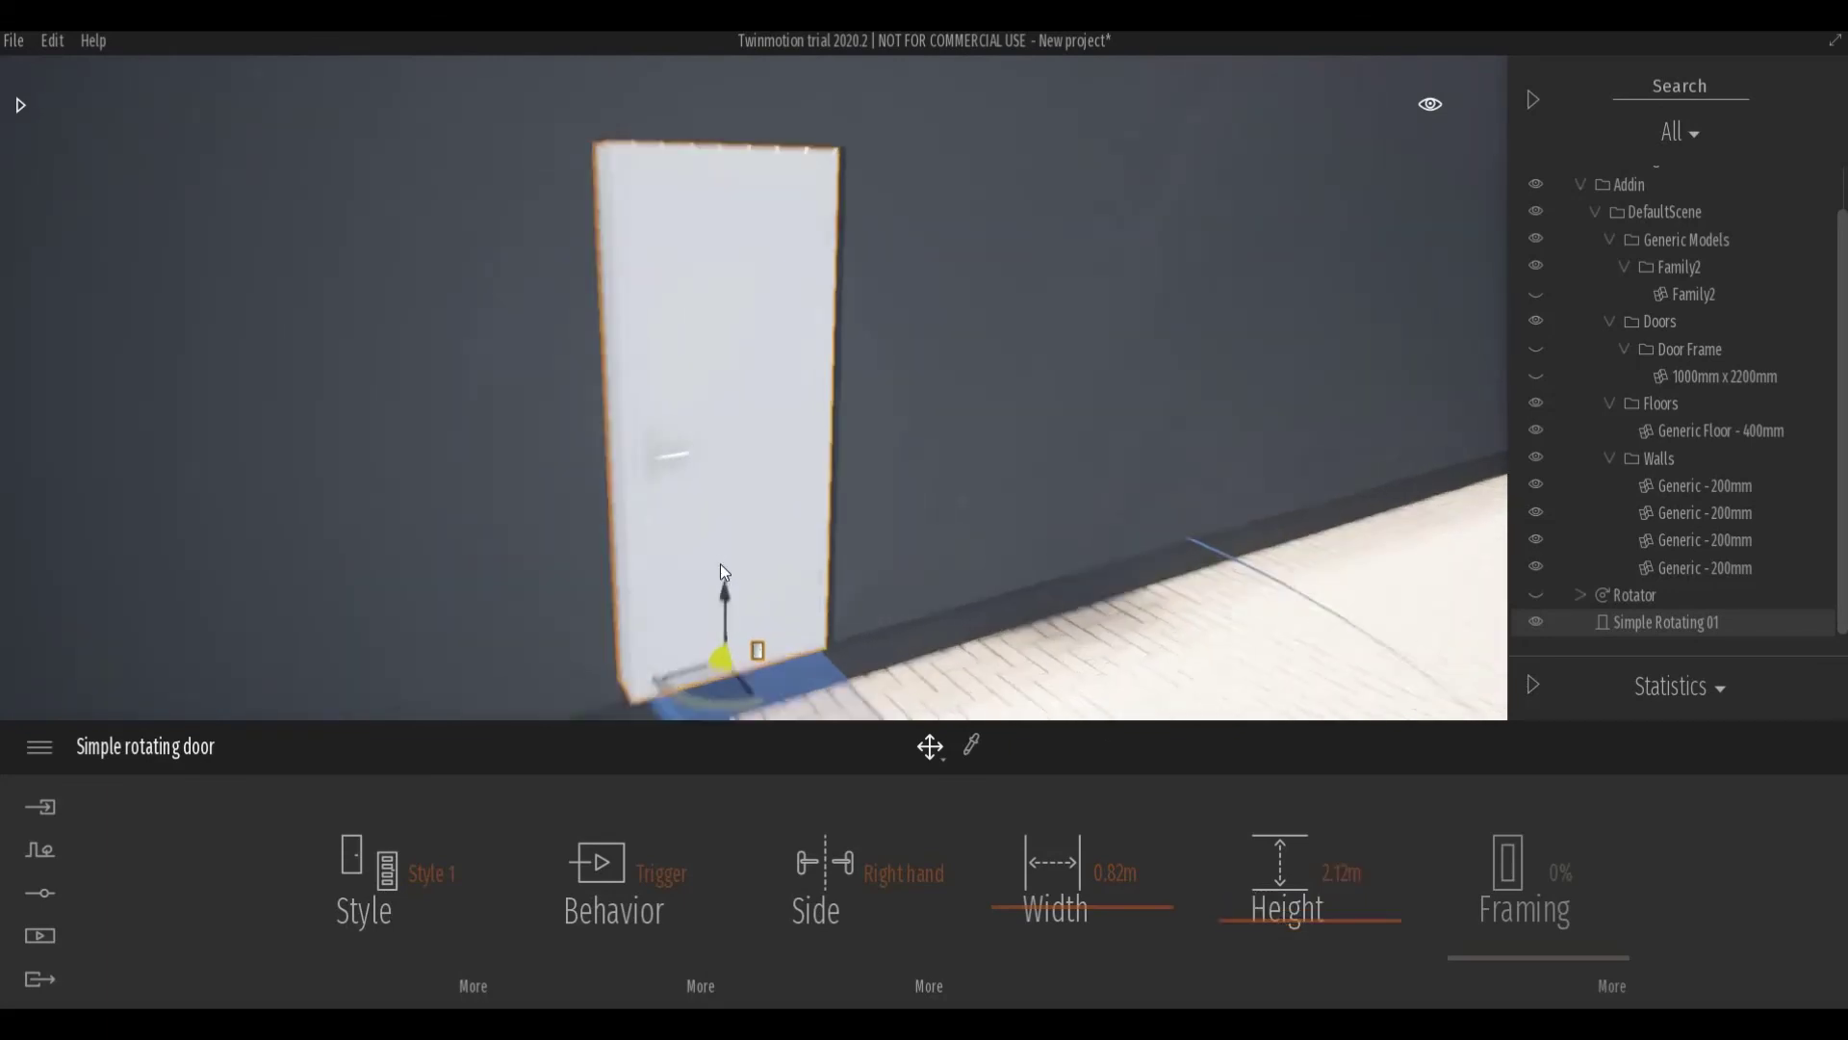
{"action": "scroll", "coordinate": [720, 563], "scroll_direction": "down", "scroll_amount": 1}
{"action": "scroll", "coordinate": [719, 563], "scroll_direction": "down", "scroll_amount": 8}
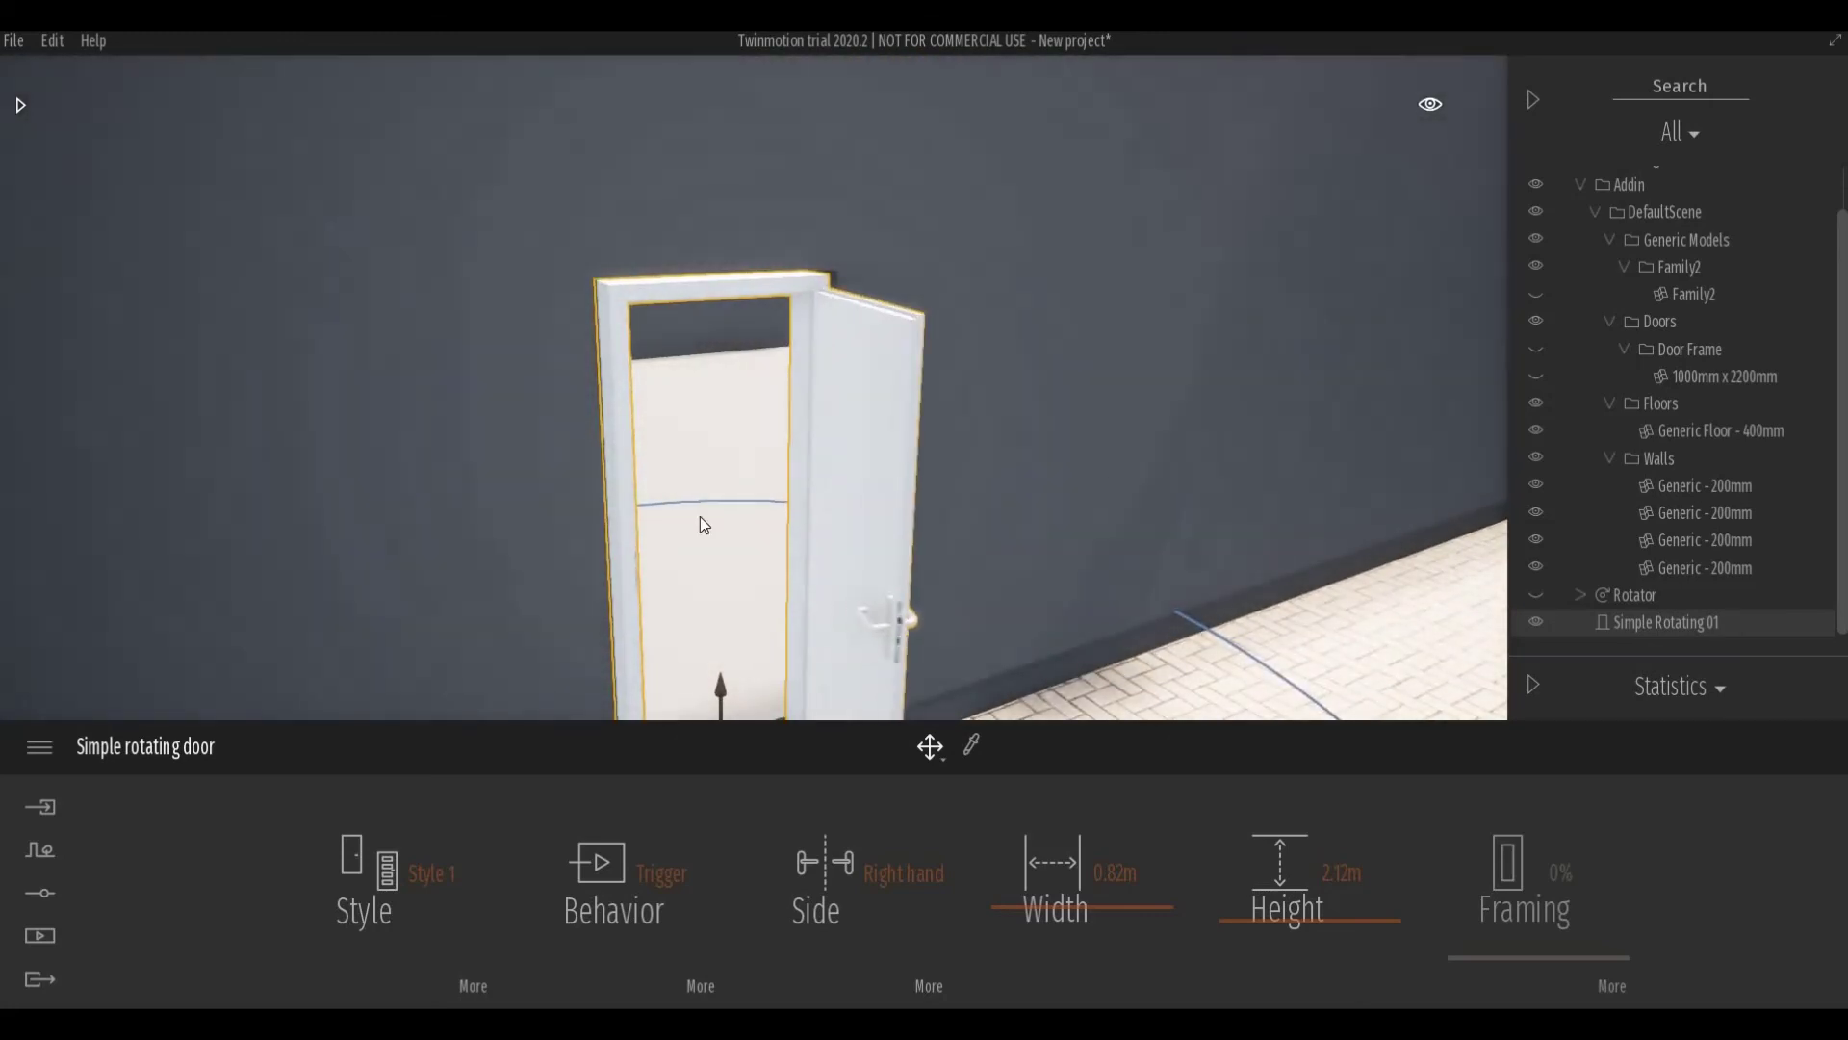
{"action": "middle_click_drag", "start_coordinate": [700, 516], "coordinate": [684, 481]}
{"action": "scroll", "coordinate": [679, 482], "scroll_direction": "down", "scroll_amount": 2}
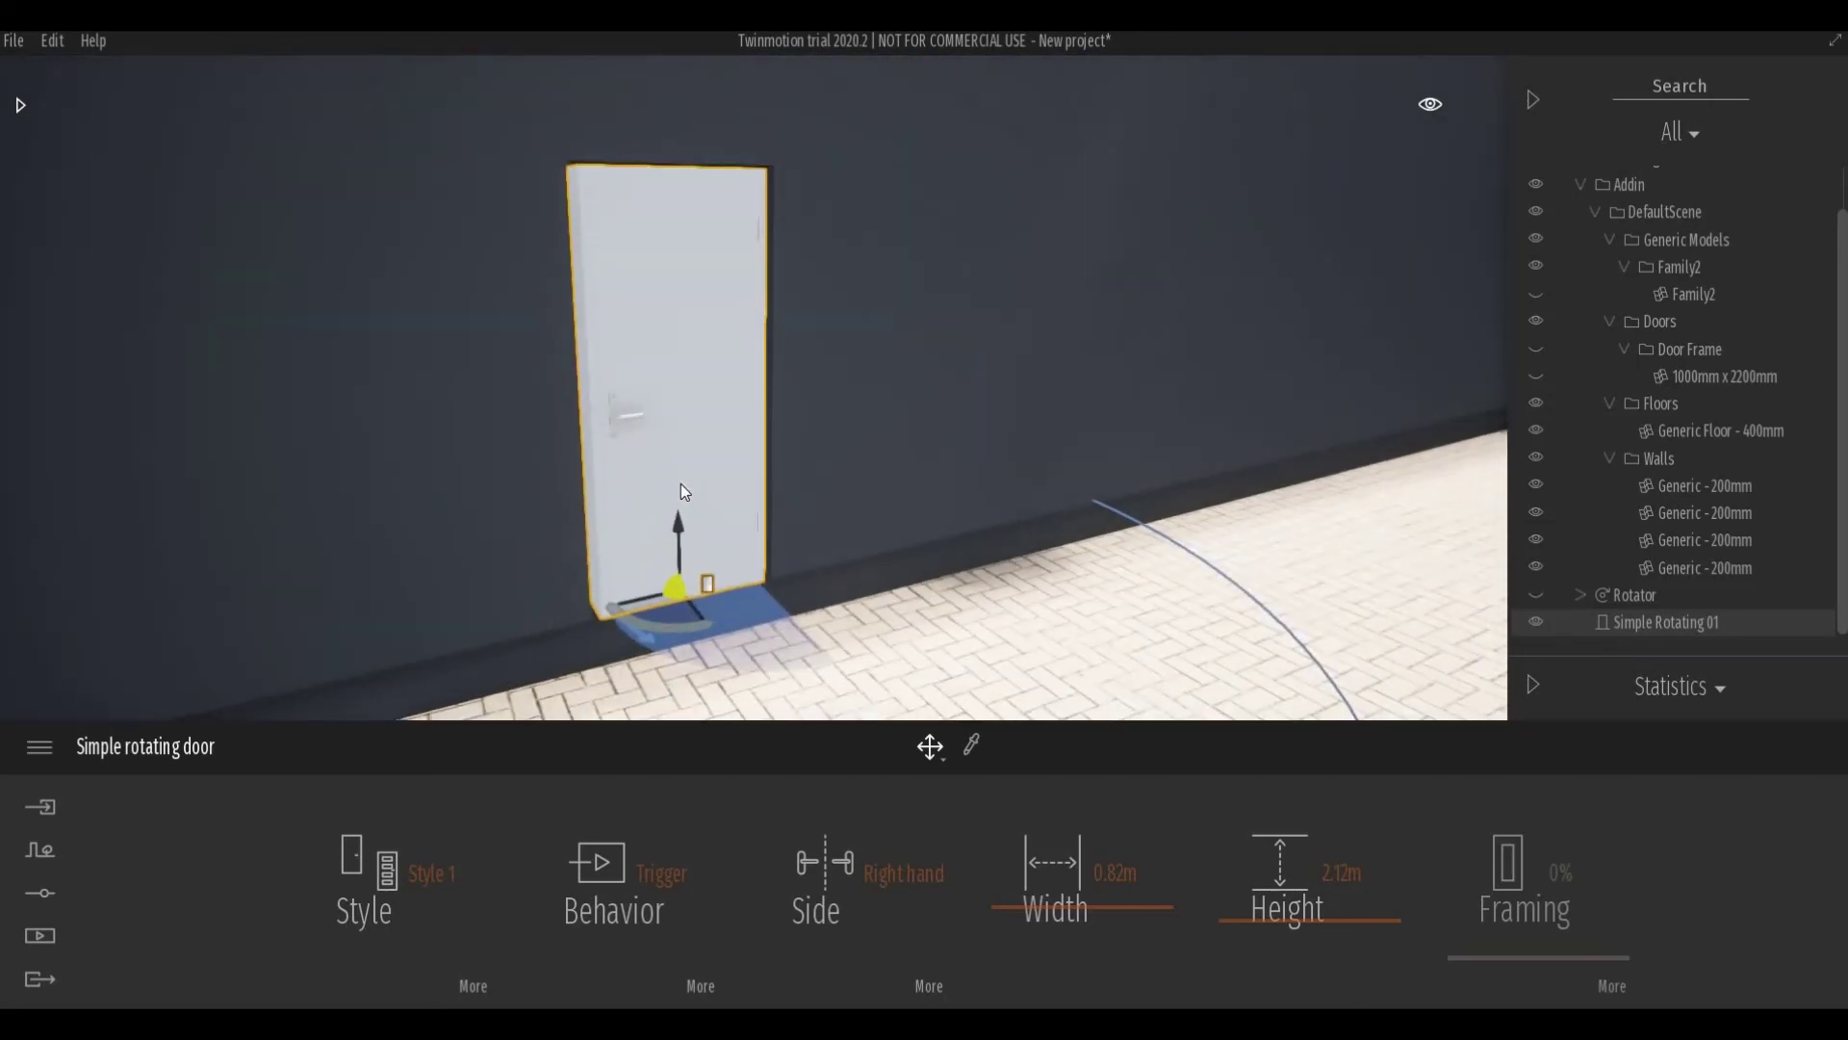
{"action": "scroll", "coordinate": [656, 470], "scroll_direction": "up", "scroll_amount": 5}
{"action": "scroll", "coordinate": [656, 469], "scroll_direction": "down", "scroll_amount": 6}
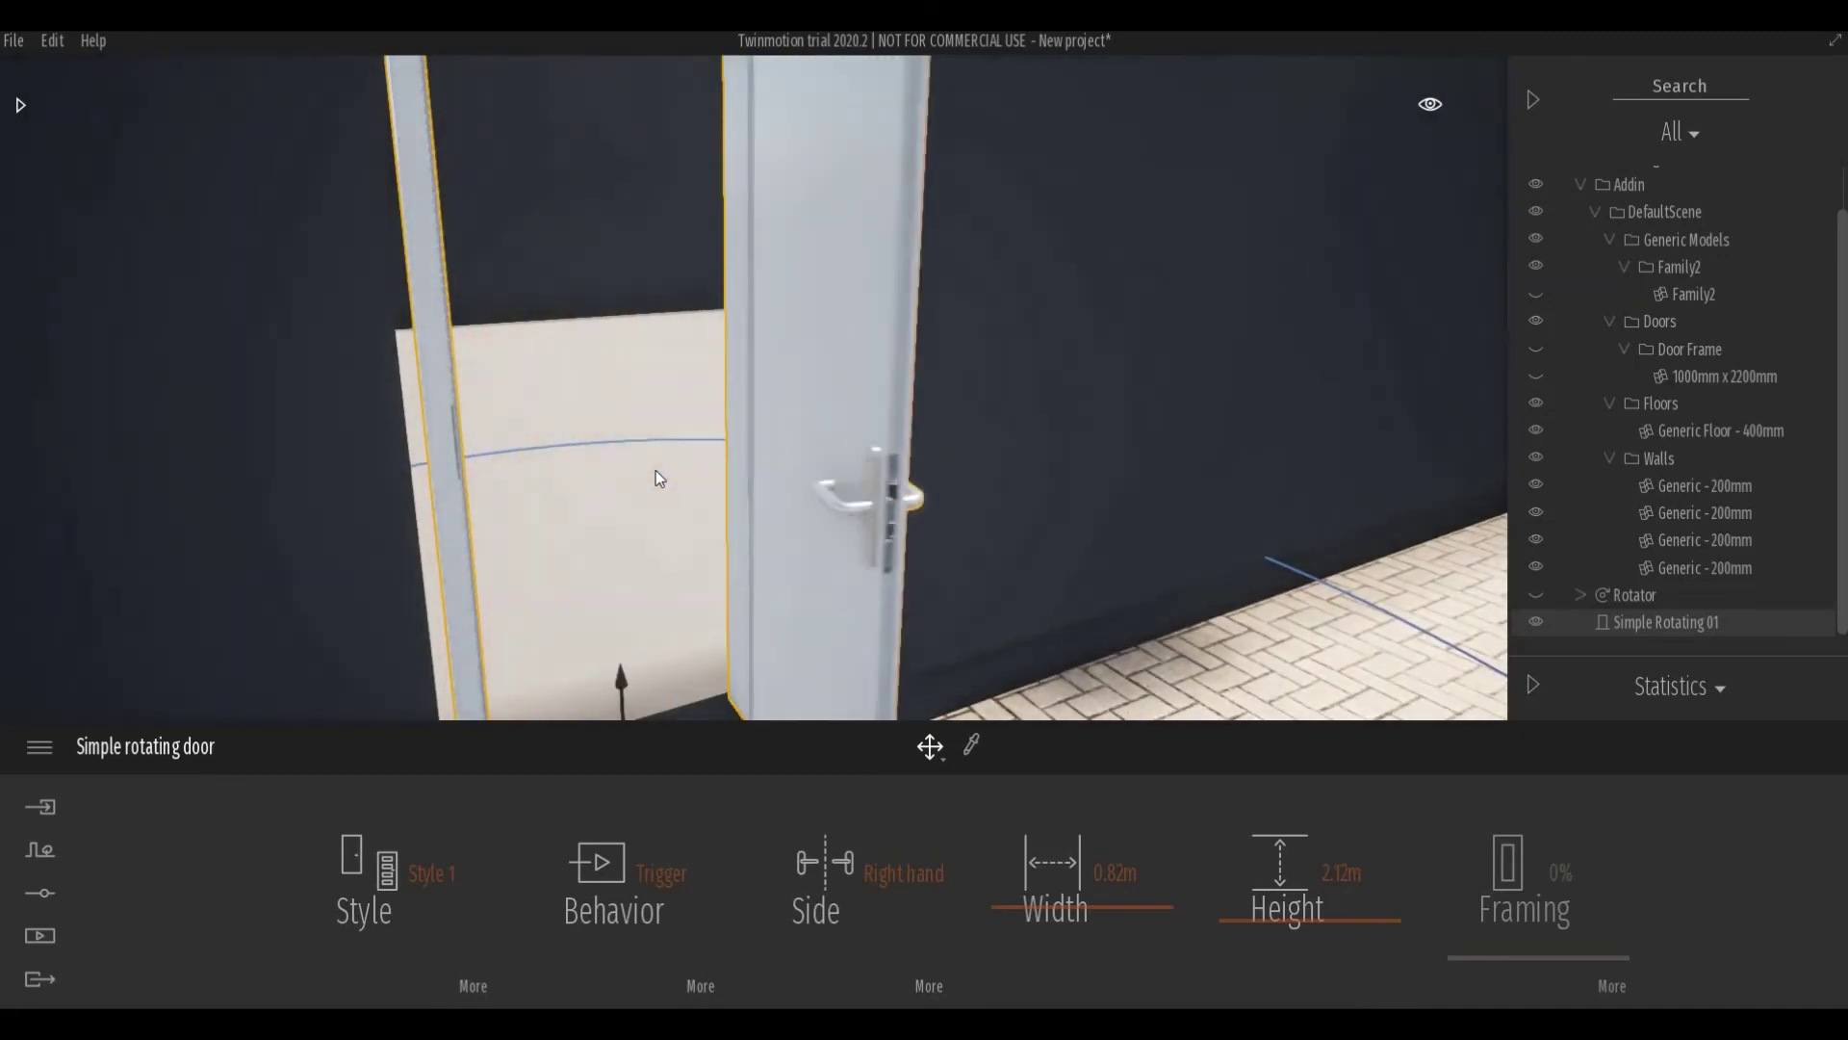